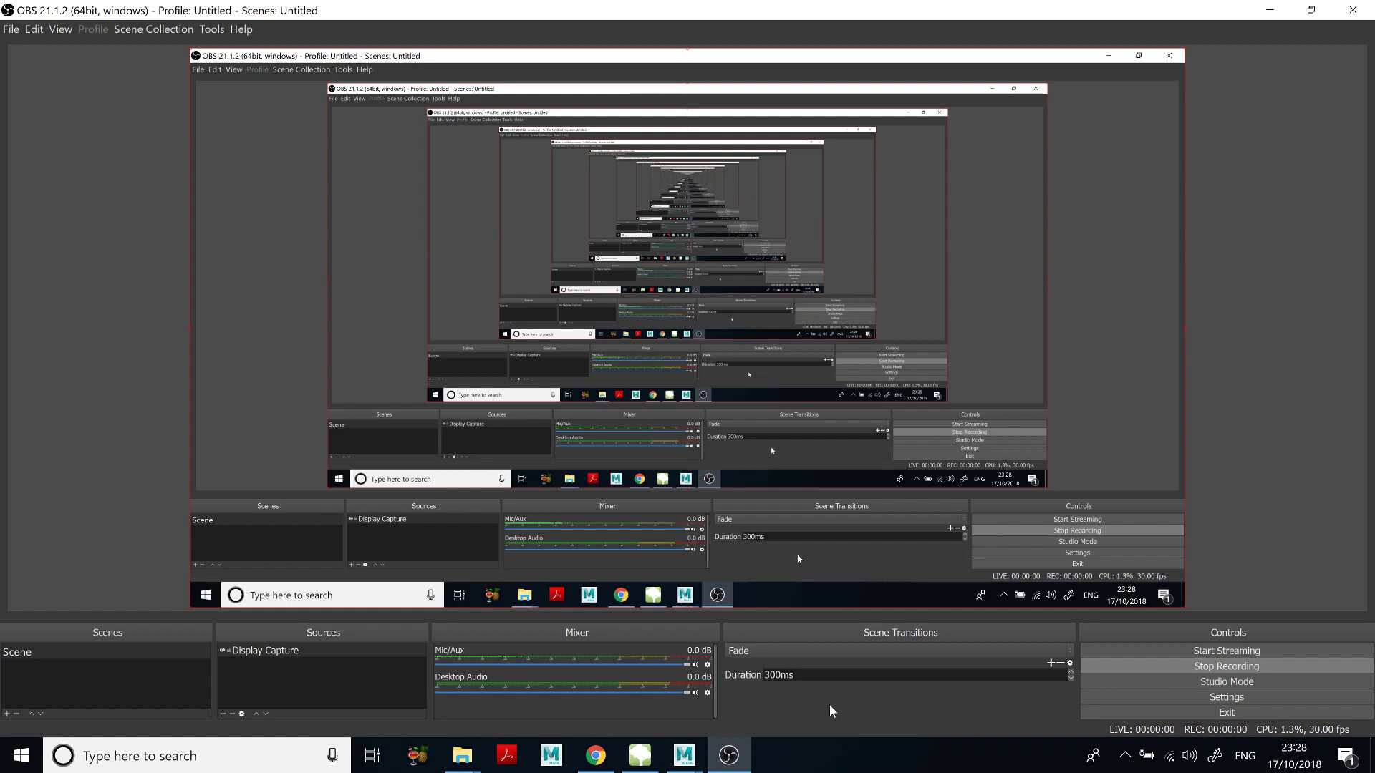
View the spruce model in SpeedTree Modeler, the terrain scene in Maya, and the Arnold introduction to stand-ins page in Chrome.
click(640, 756)
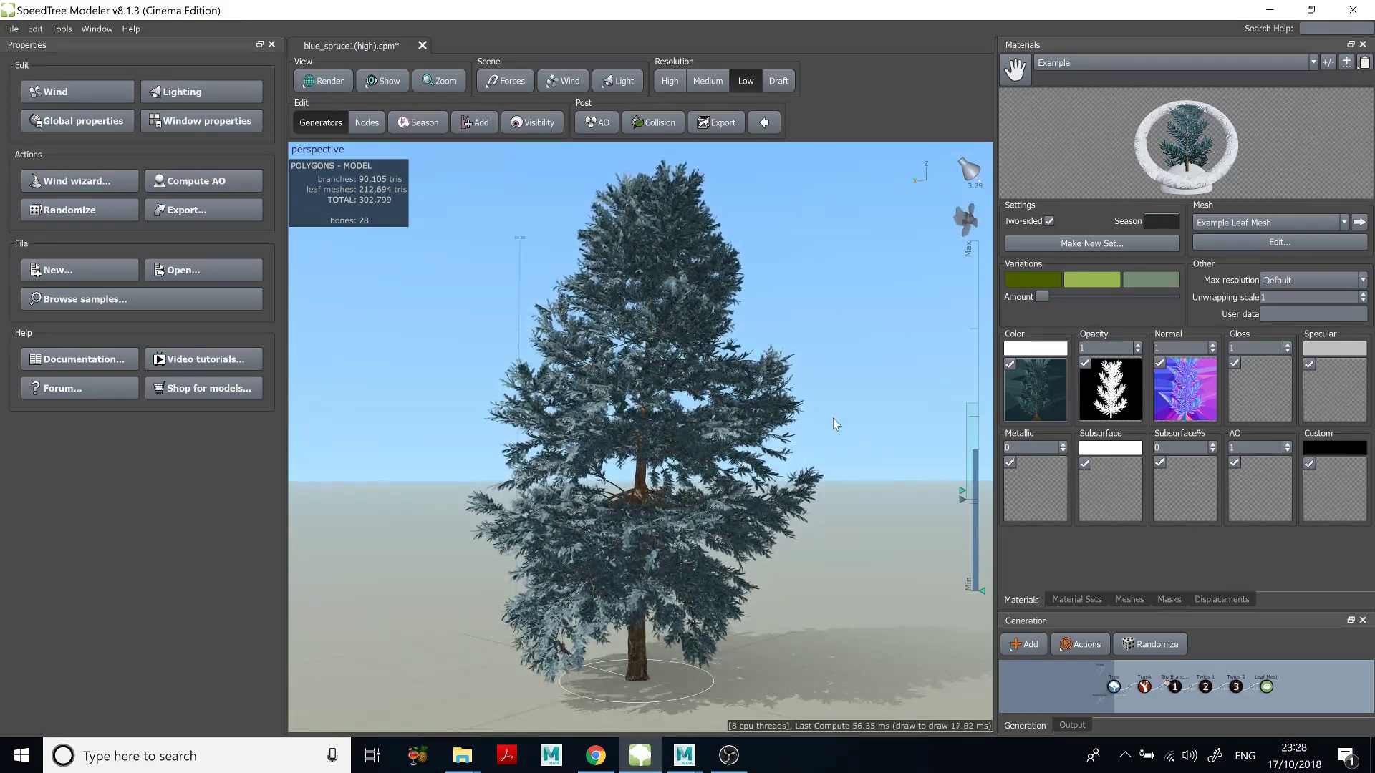
click(686, 756)
click(781, 676)
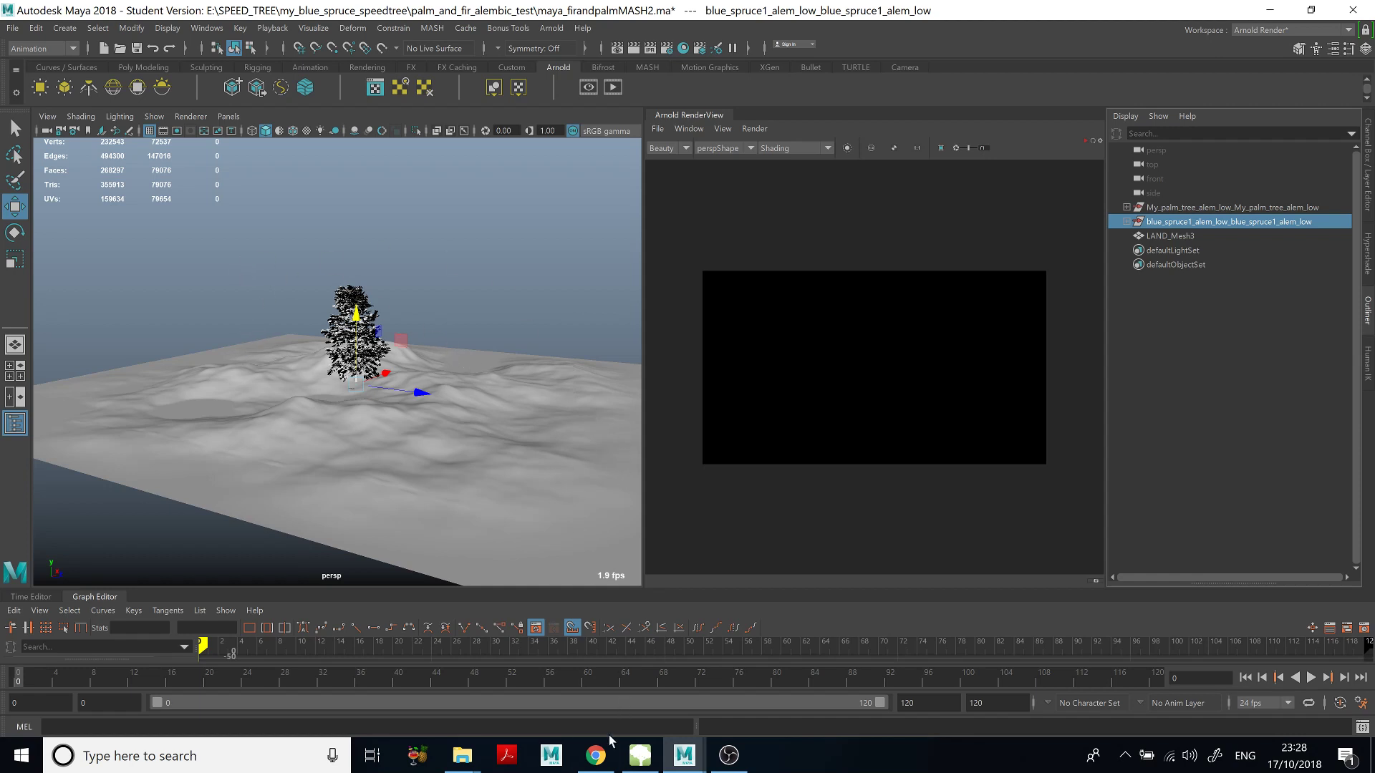
click(596, 753)
click(1065, 22)
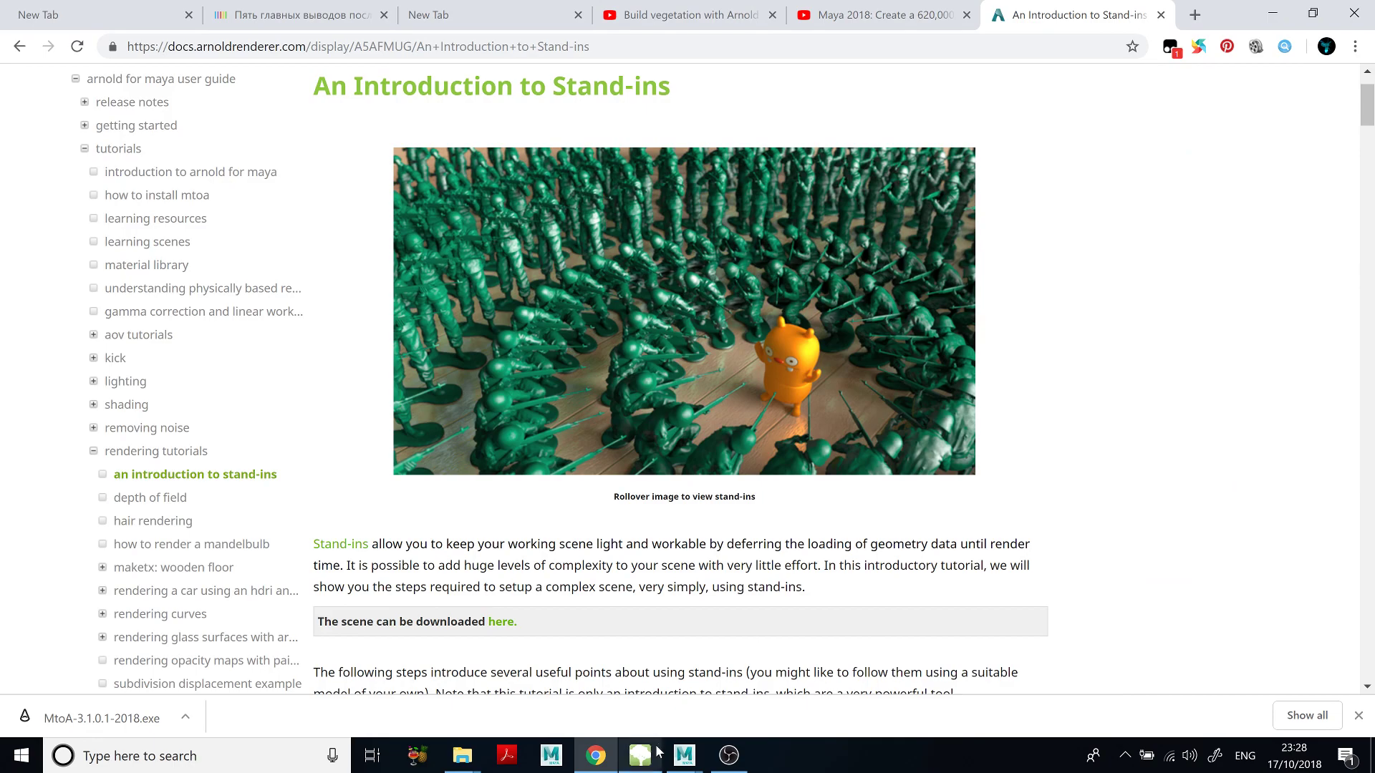
Switch to Maya and inspect the spruce tree on the terrain from above and from ground level.
mouse_move(684, 755)
click(753, 678)
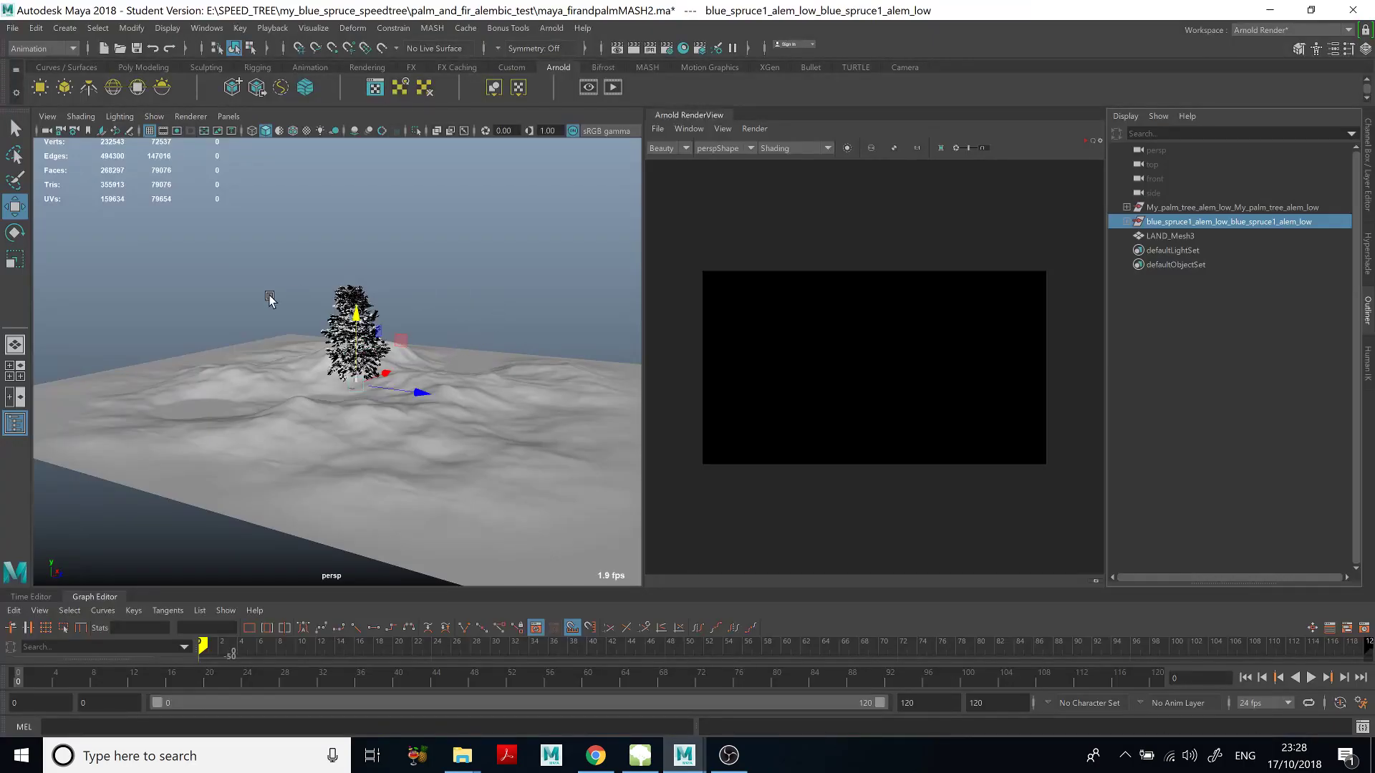
alt+drag(522, 320, 518, 330)
alt+right_drag(496, 363, 310, 172)
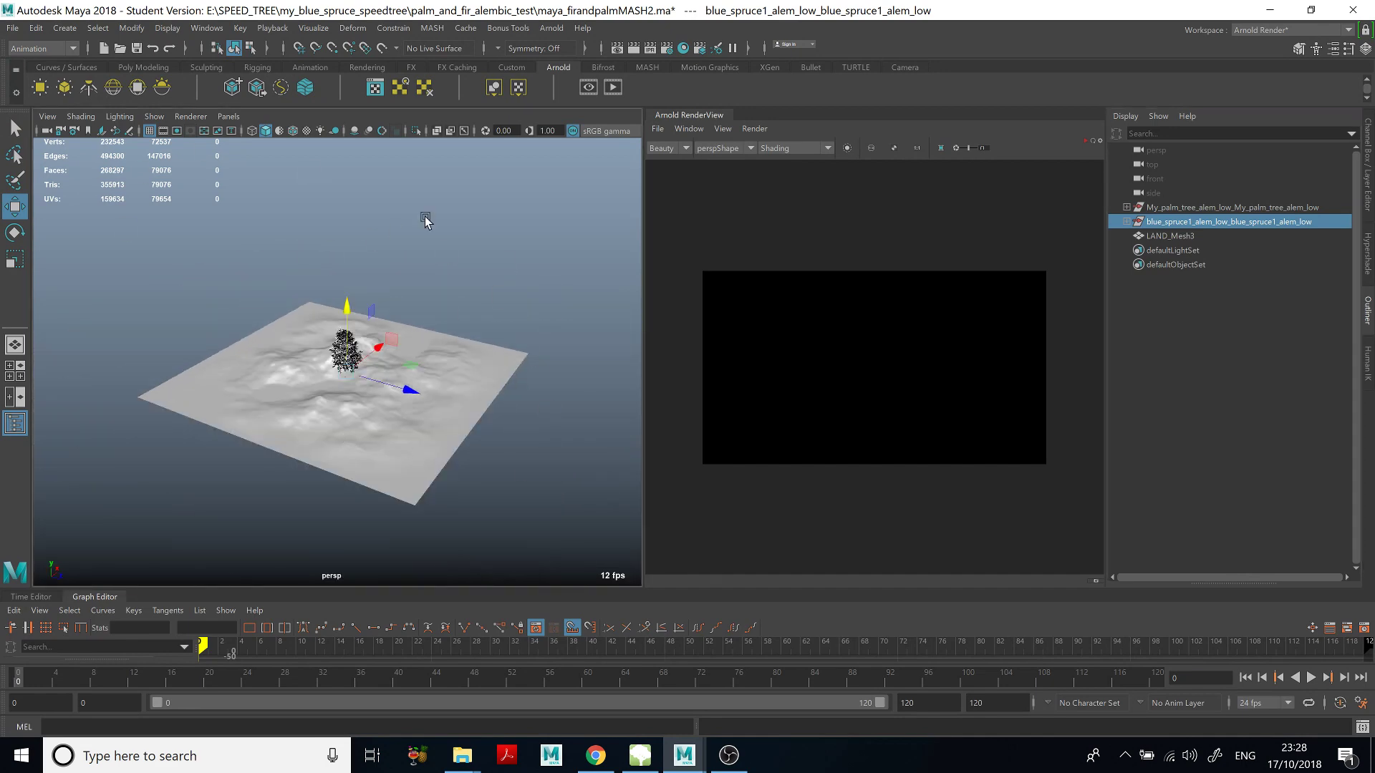
scroll(448, 484, up, 3)
scroll(450, 485, up, 6)
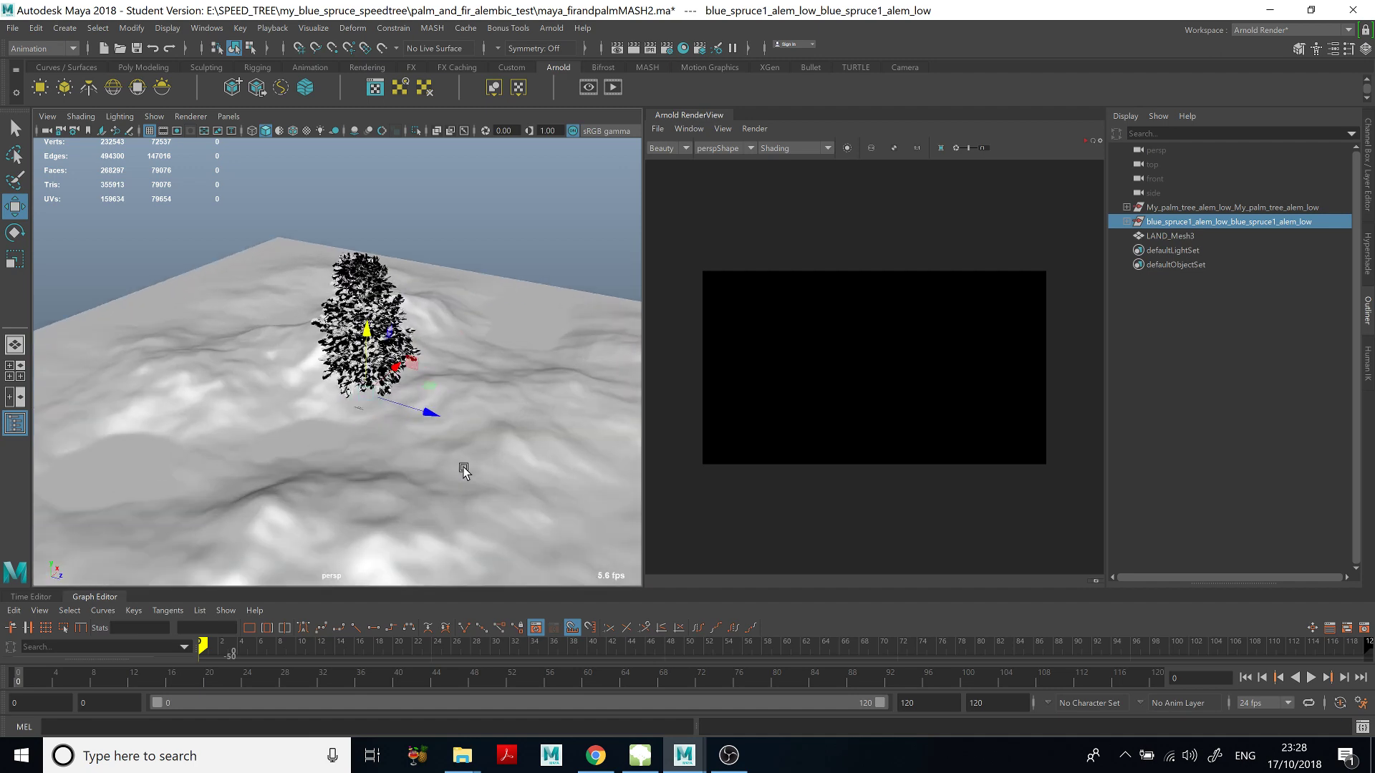
alt+drag(452, 469, 559, 248)
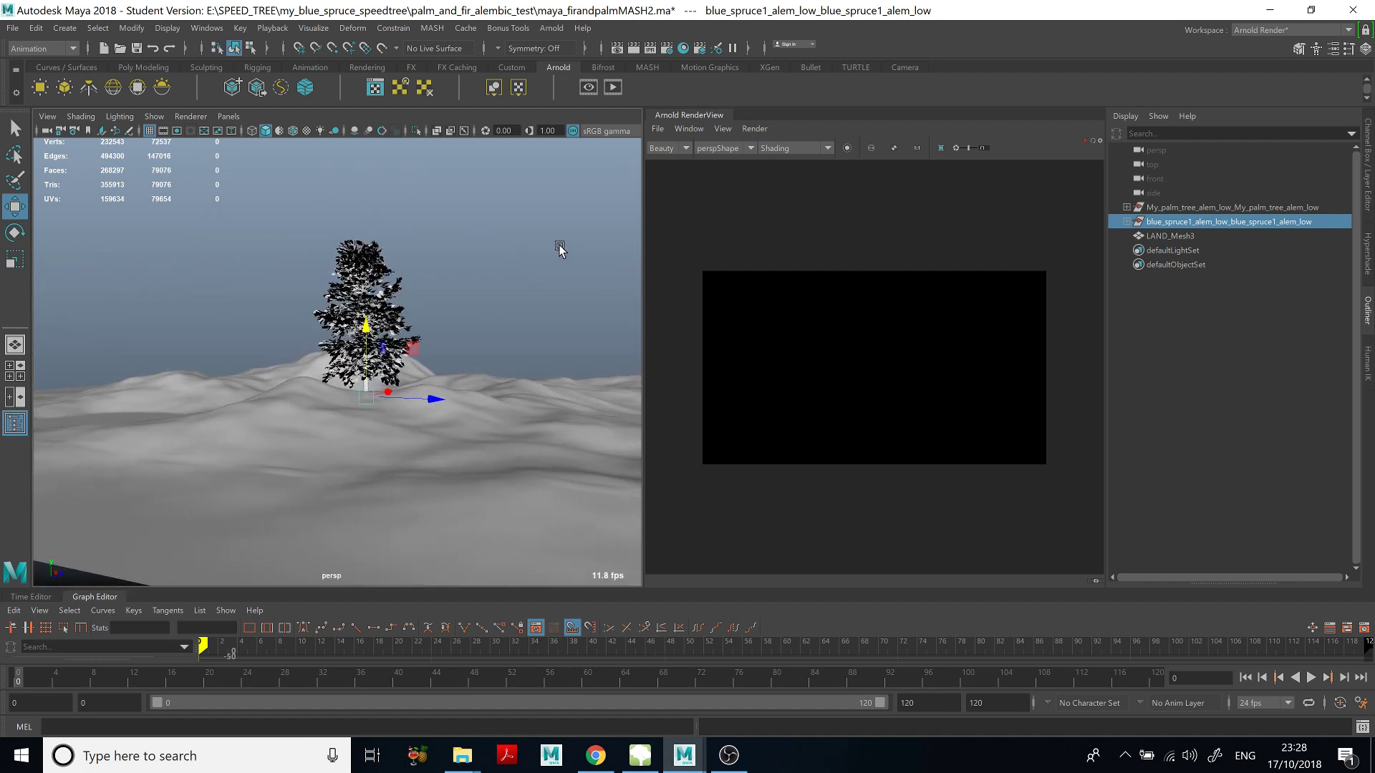
Switch to Chrome and view the YouTube videos on Arnold Standins with MASH vegetation and the 620,000,000 poly forest.
click(595, 756)
click(680, 14)
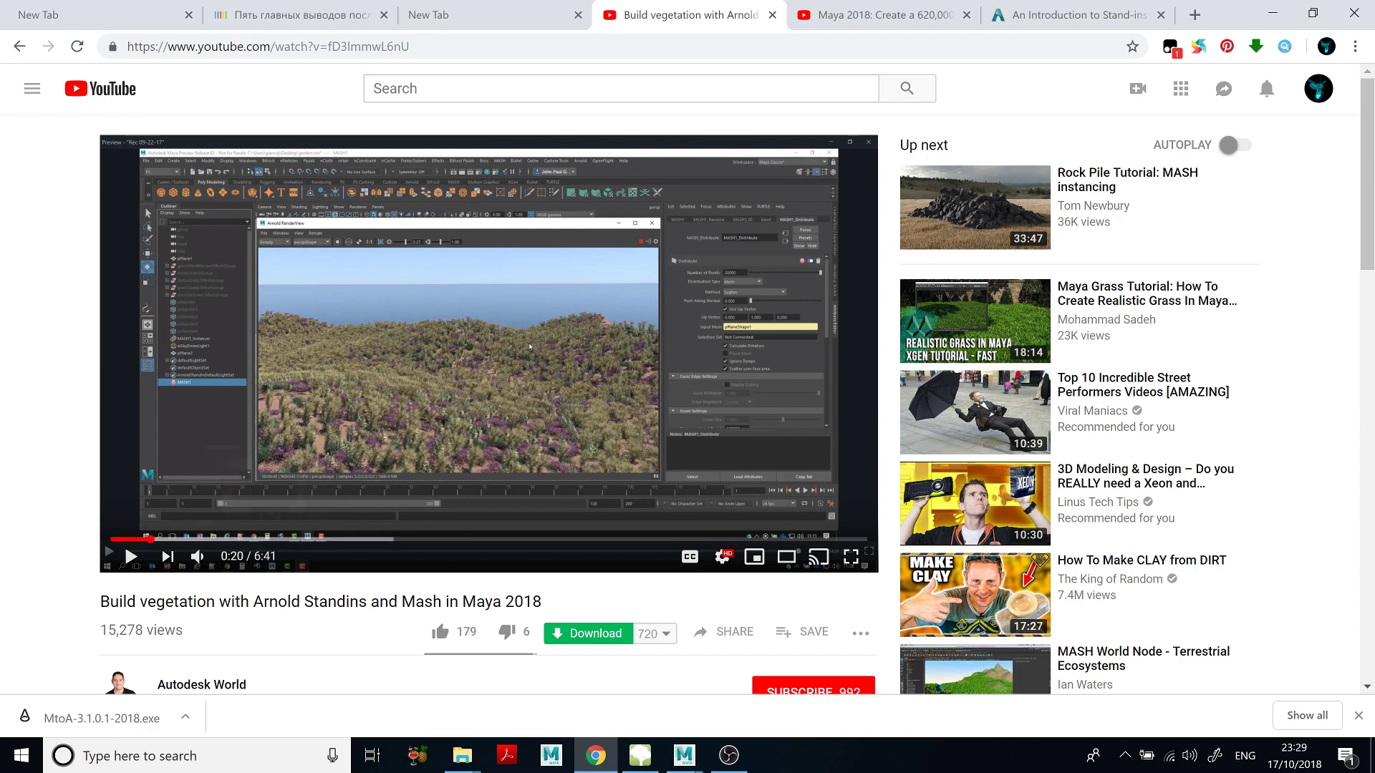
click(837, 27)
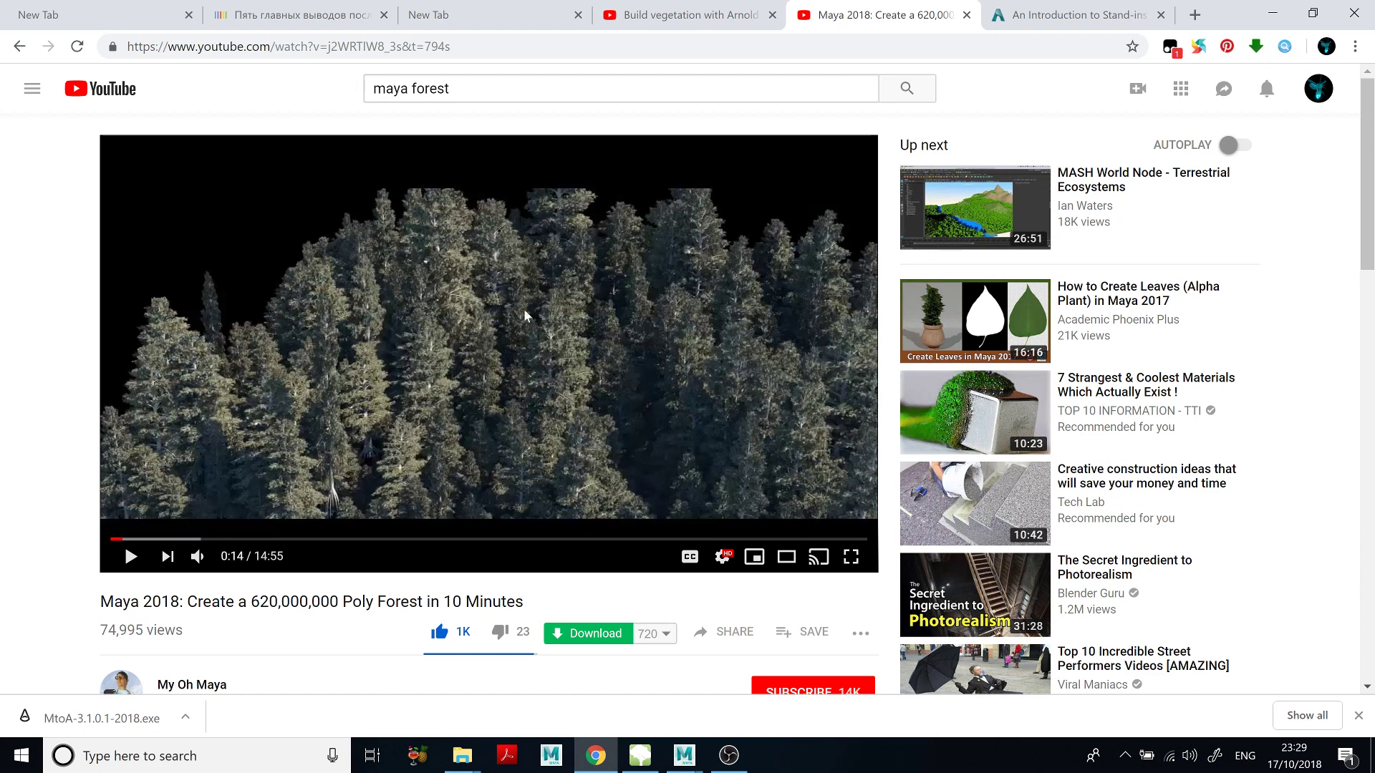
Switch to SpeedTree Modeler and examine the mesh export file types and folders for the spruce, leaving without exporting.
mouse_move(640, 756)
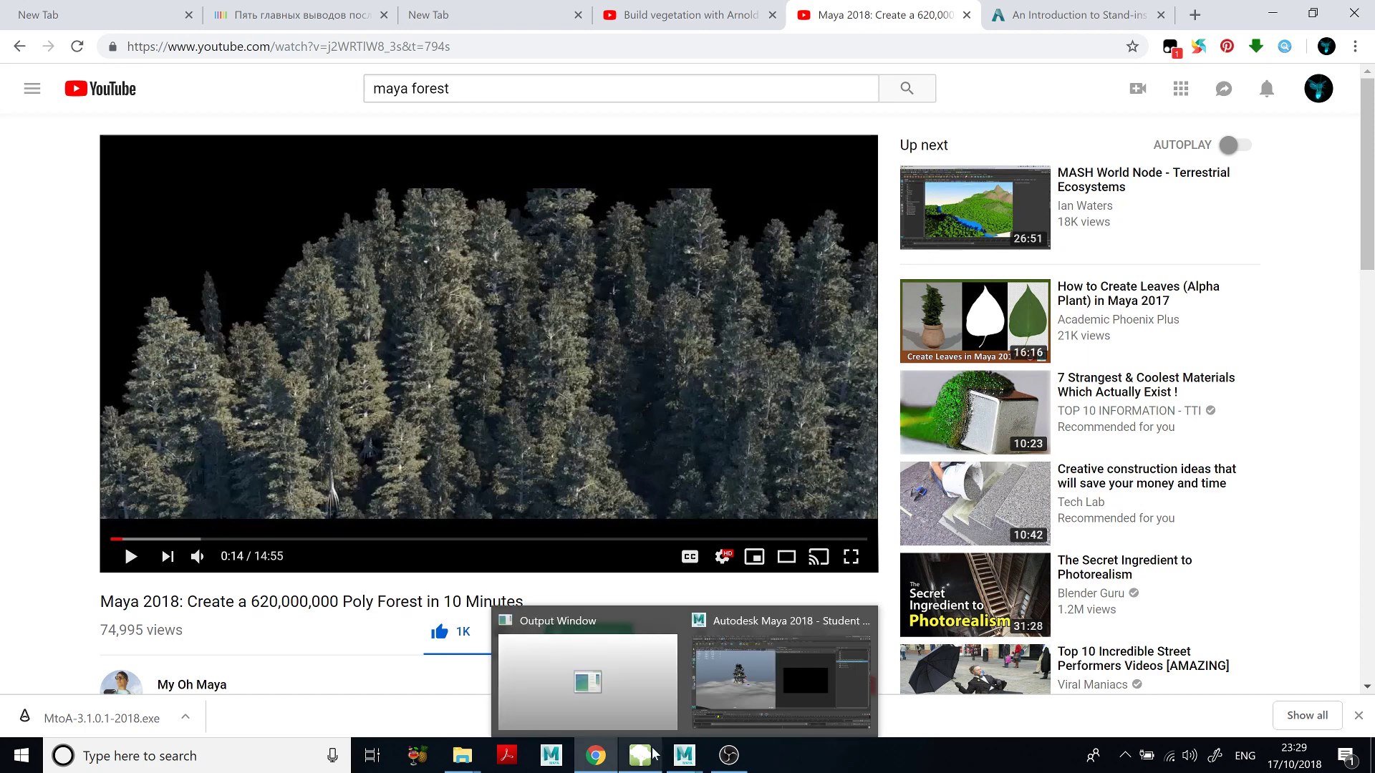
click(681, 681)
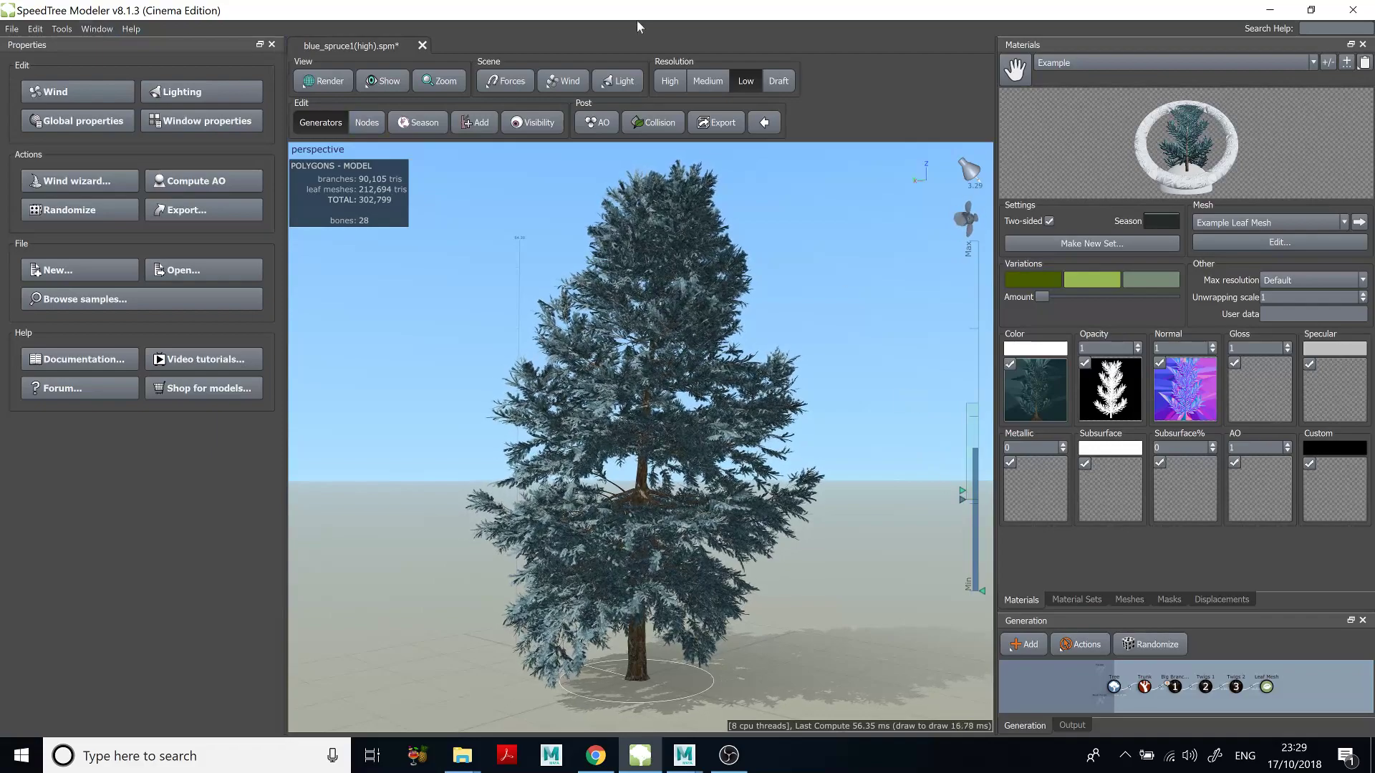
click(11, 28)
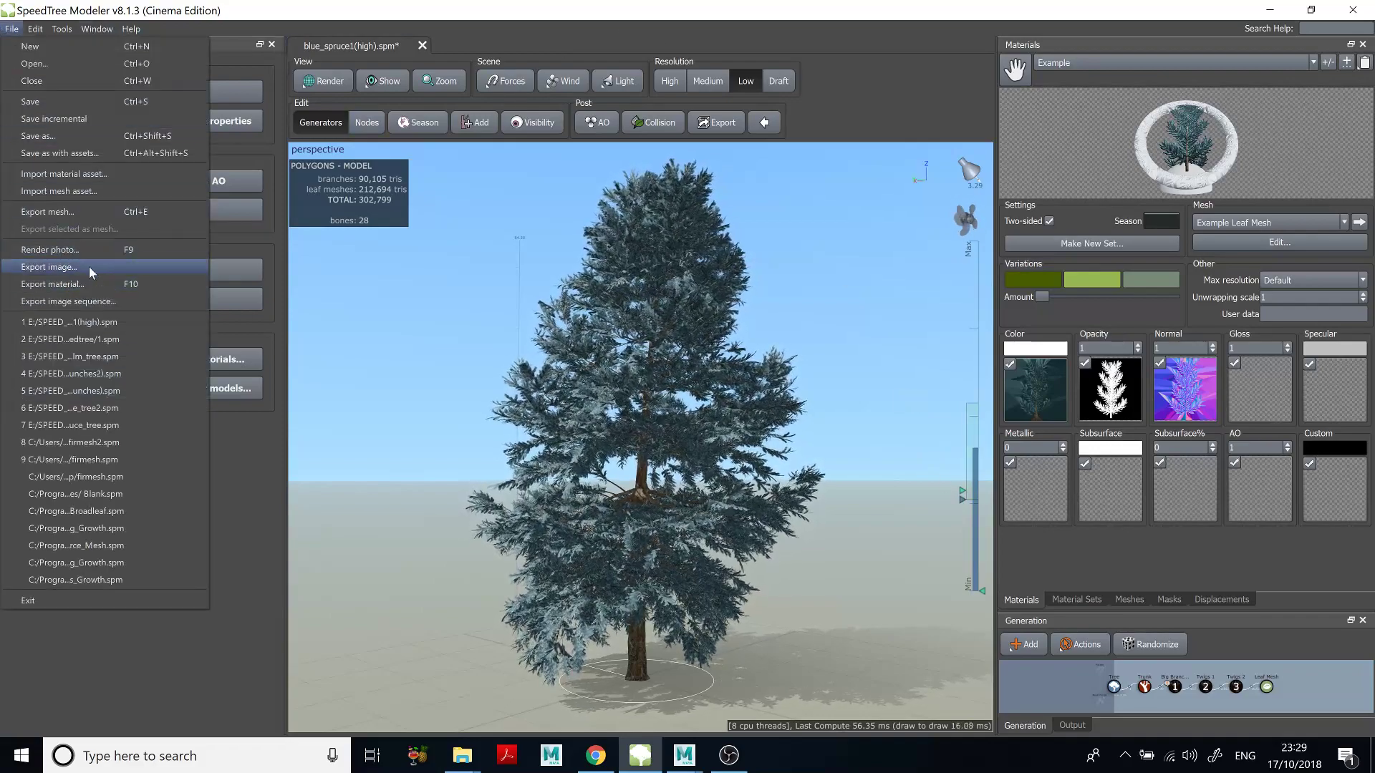
click(63, 214)
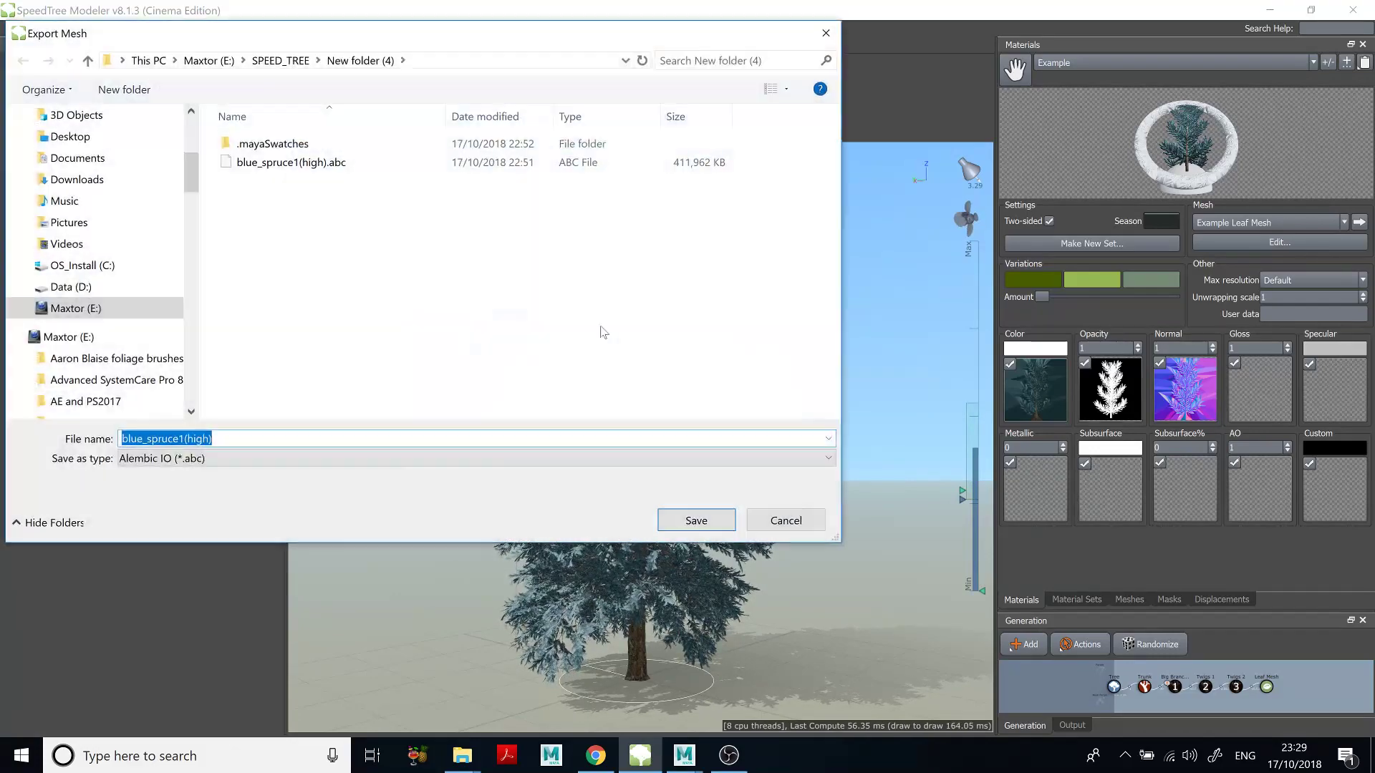
click(201, 462)
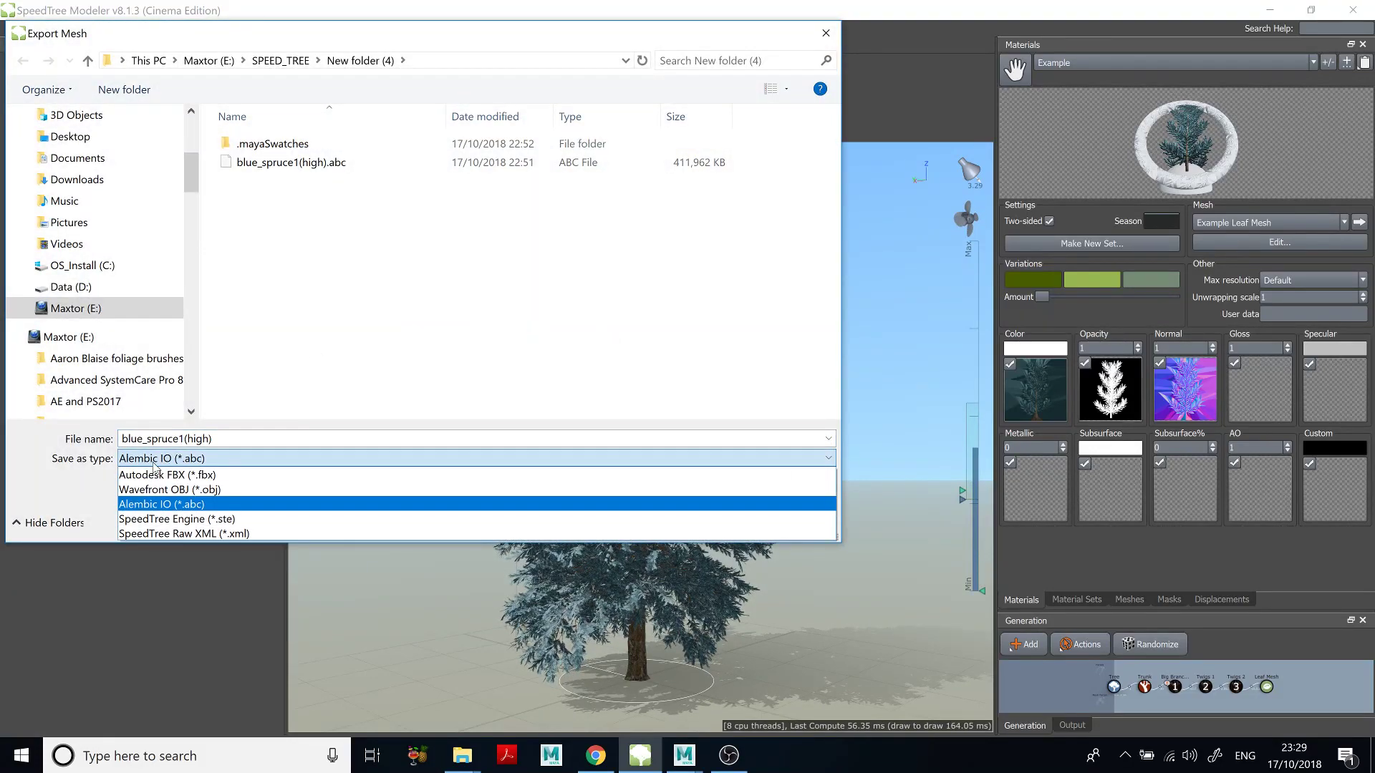
click(232, 484)
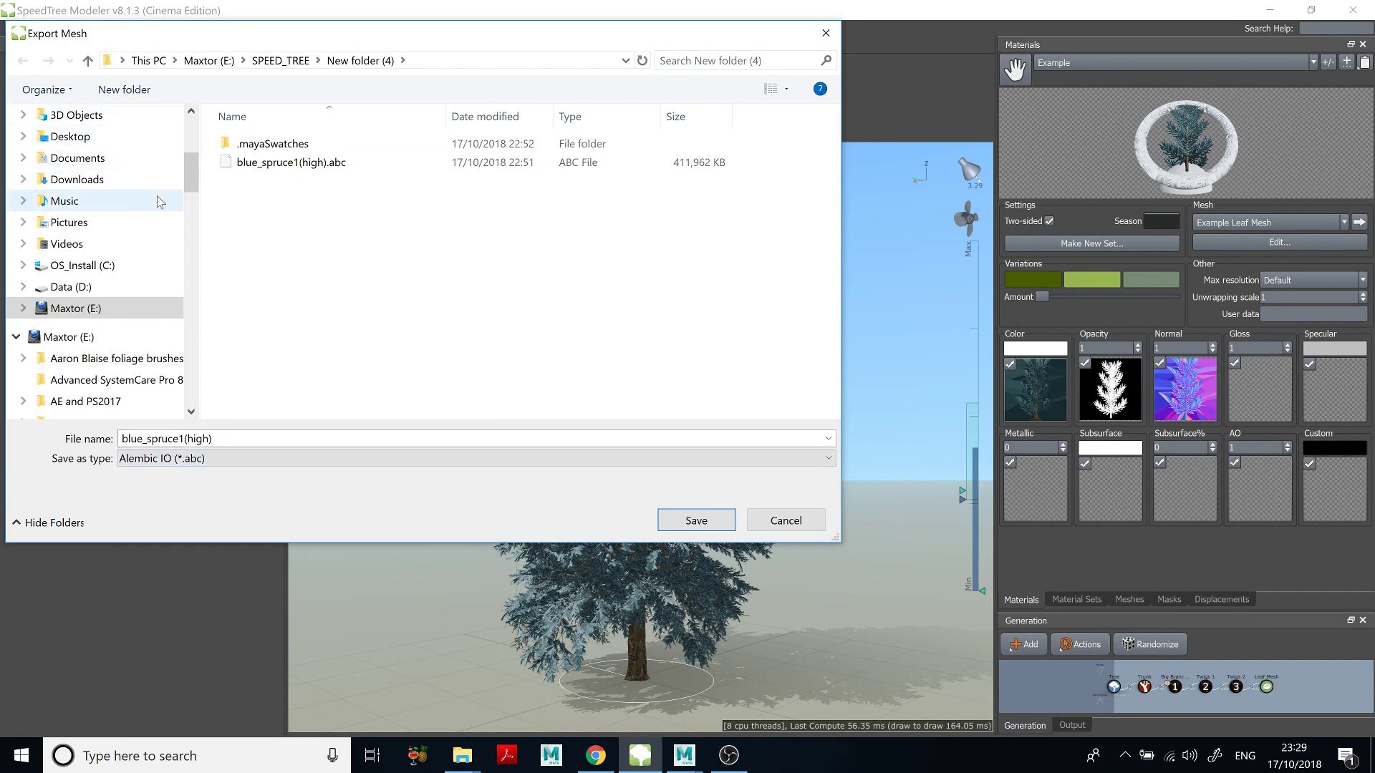
scroll(93, 201, up, 3)
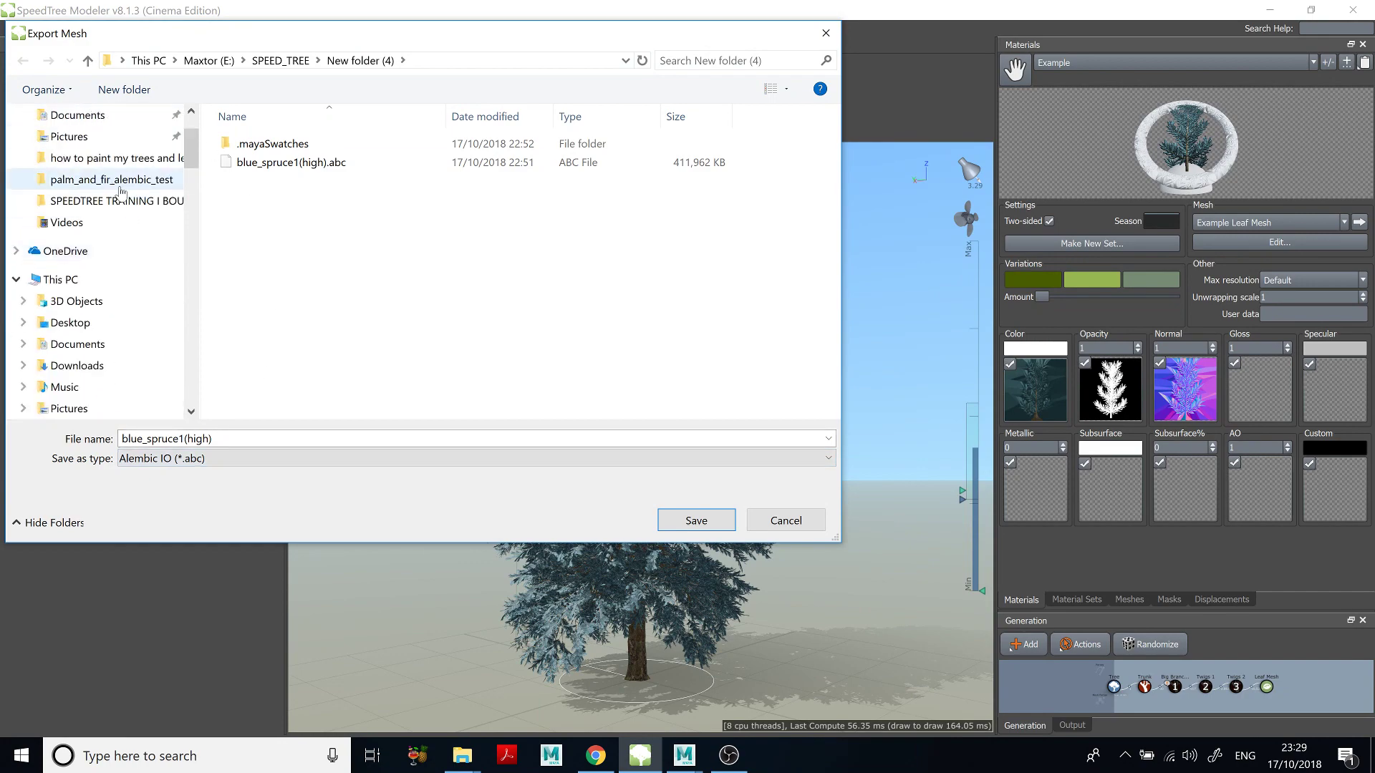
click(826, 33)
click(1266, 10)
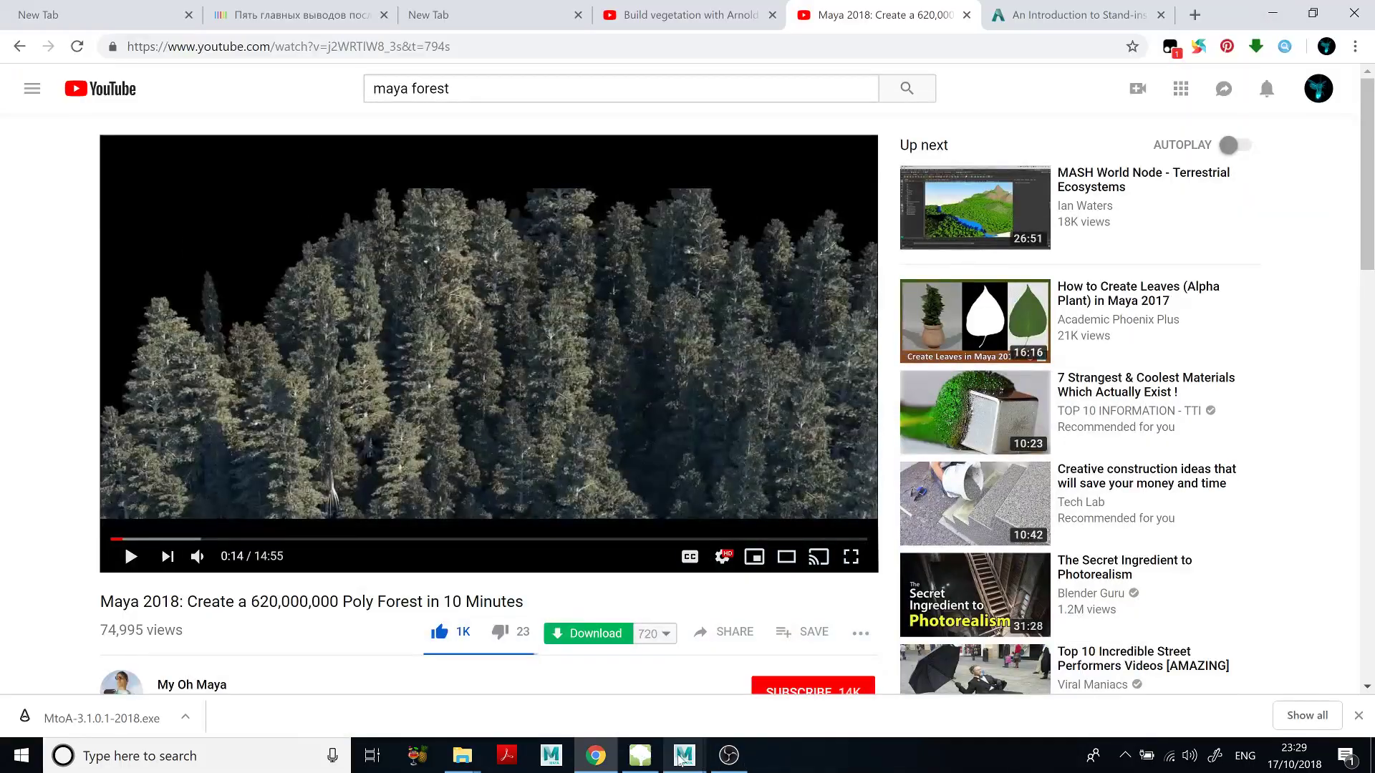
Switch to Maya and delete the palm and blue spruce trees, keeping only the land mesh.
mouse_move(684, 756)
click(761, 673)
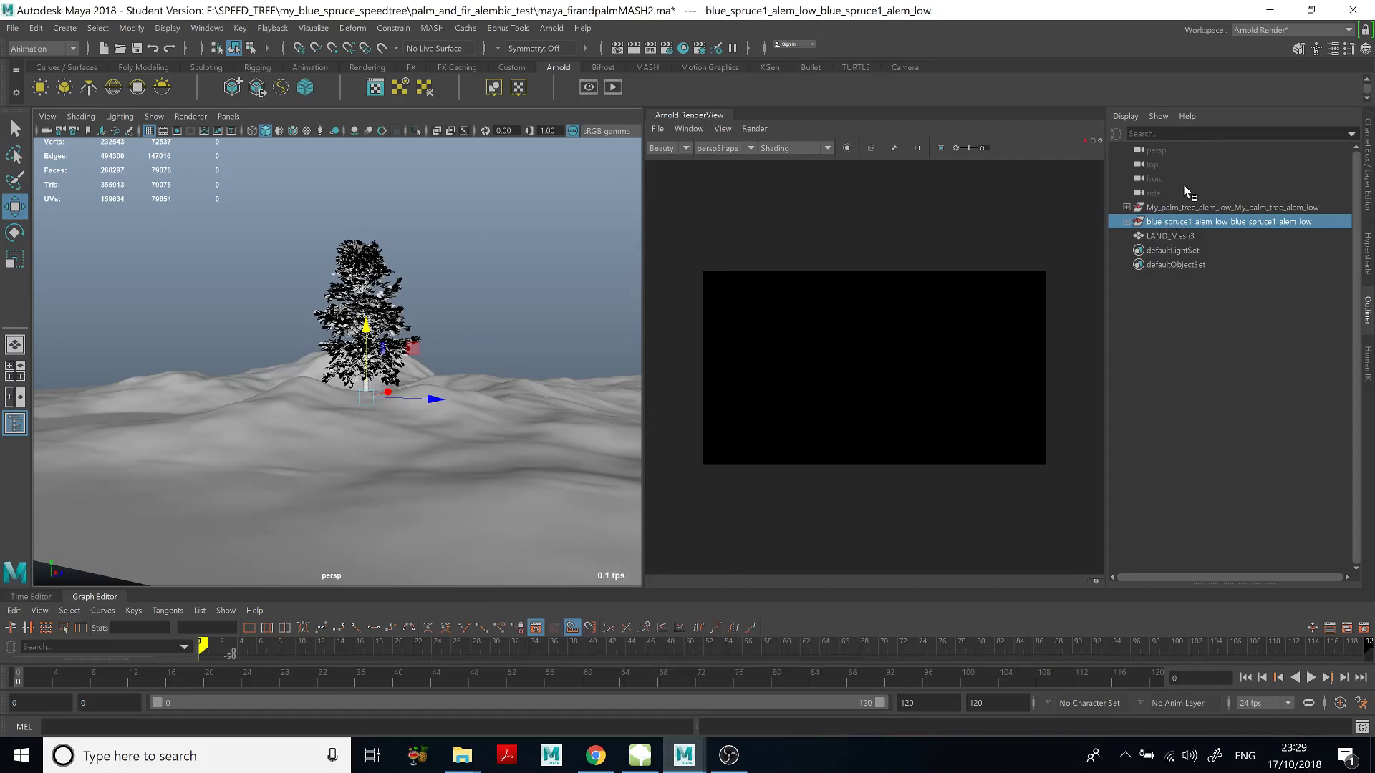
click(1185, 207)
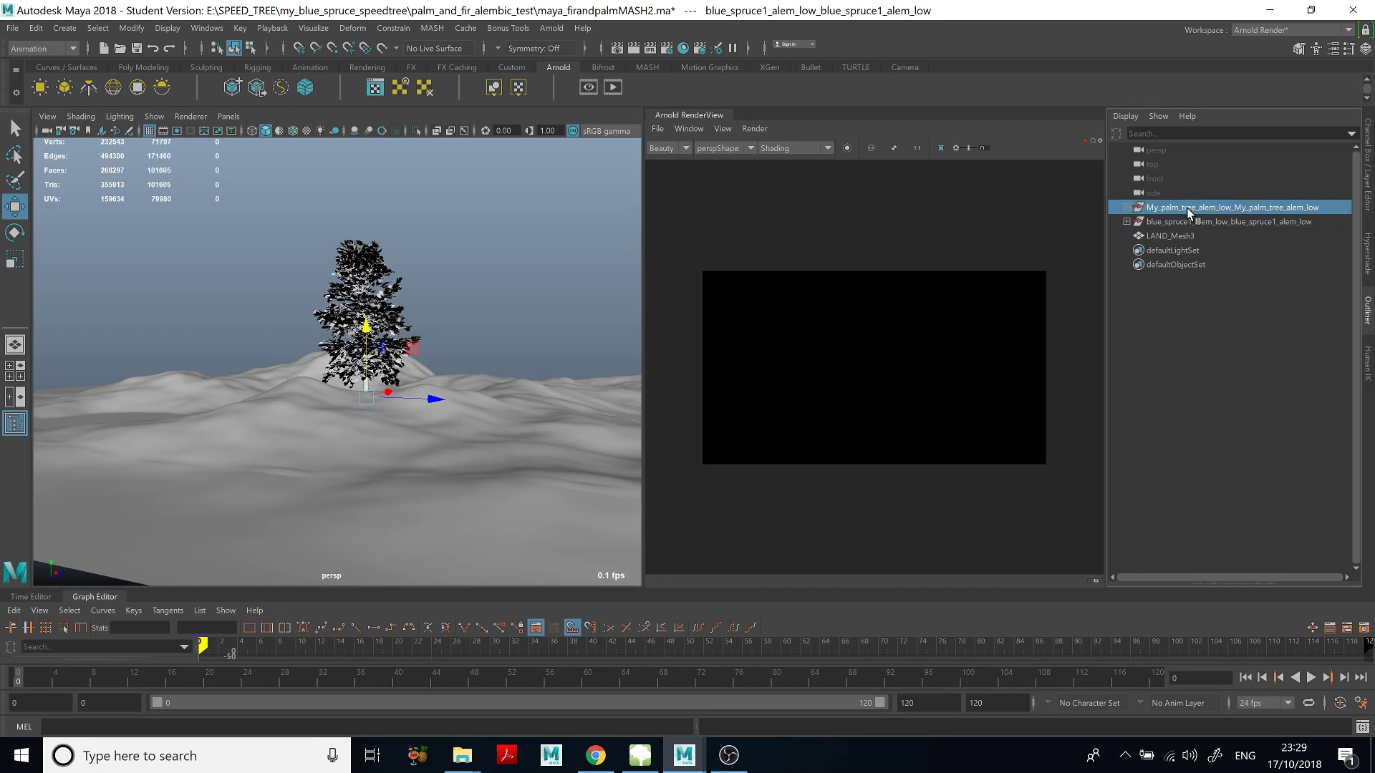
key(Delete)
key(Delete)
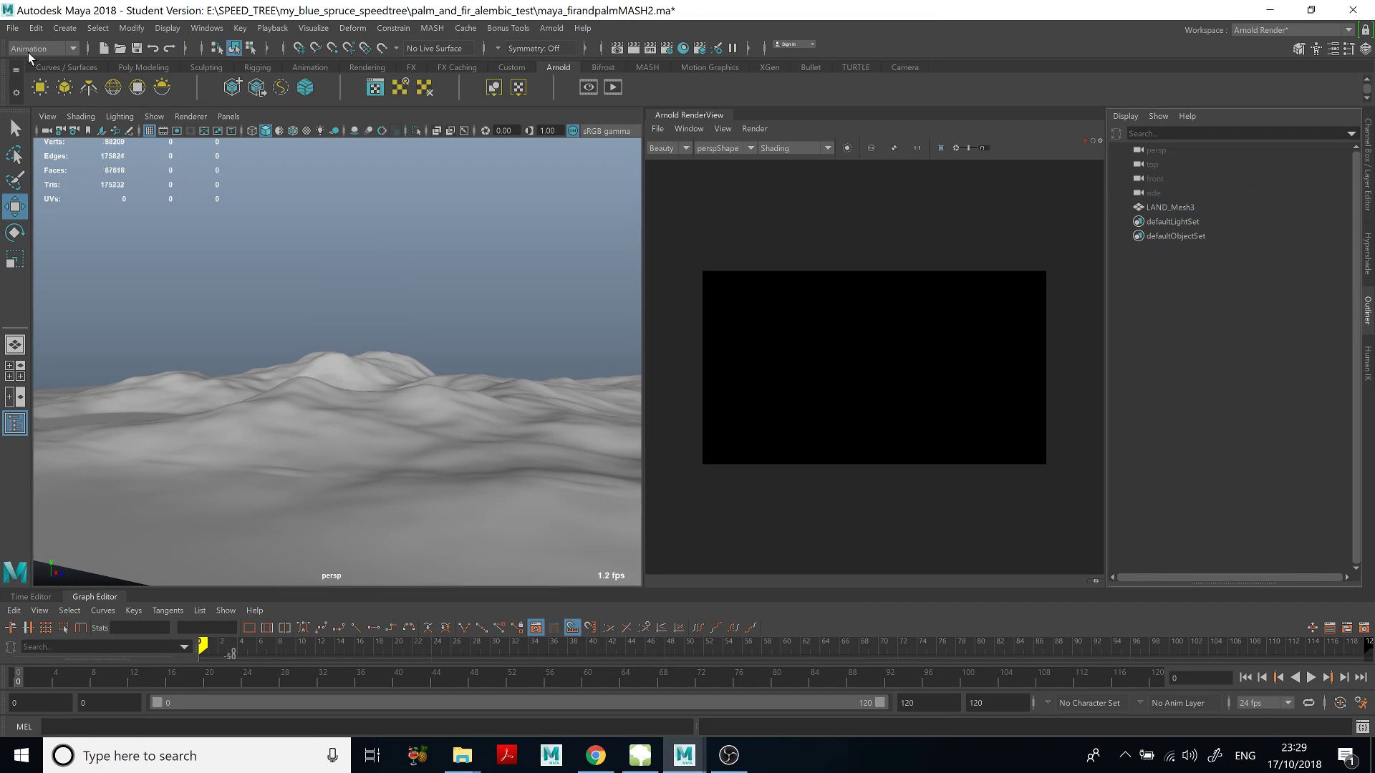
Import blue_spruce1_alem_low.stmat from the fir.low folder using the SpeedTree for Arnold 5 file type.
click(12, 28)
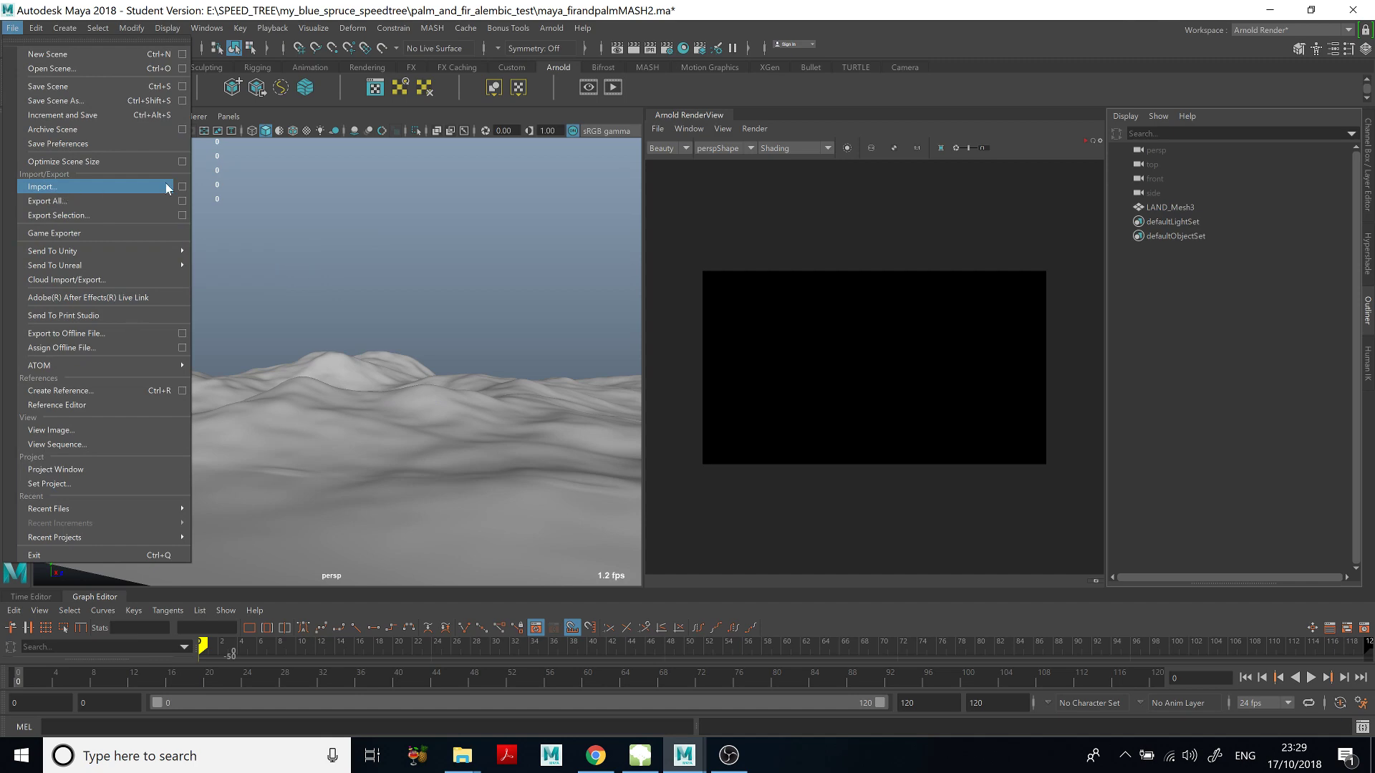
click(40, 187)
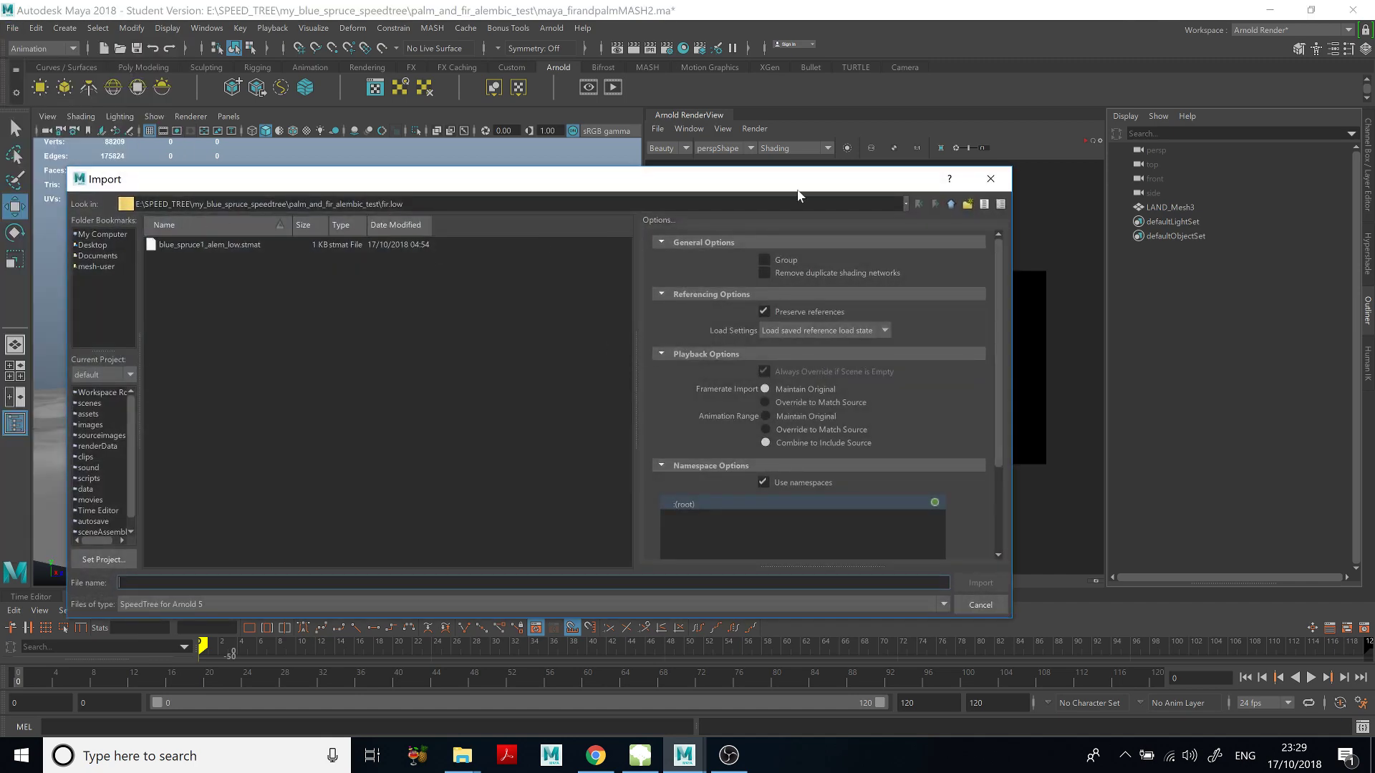
click(951, 206)
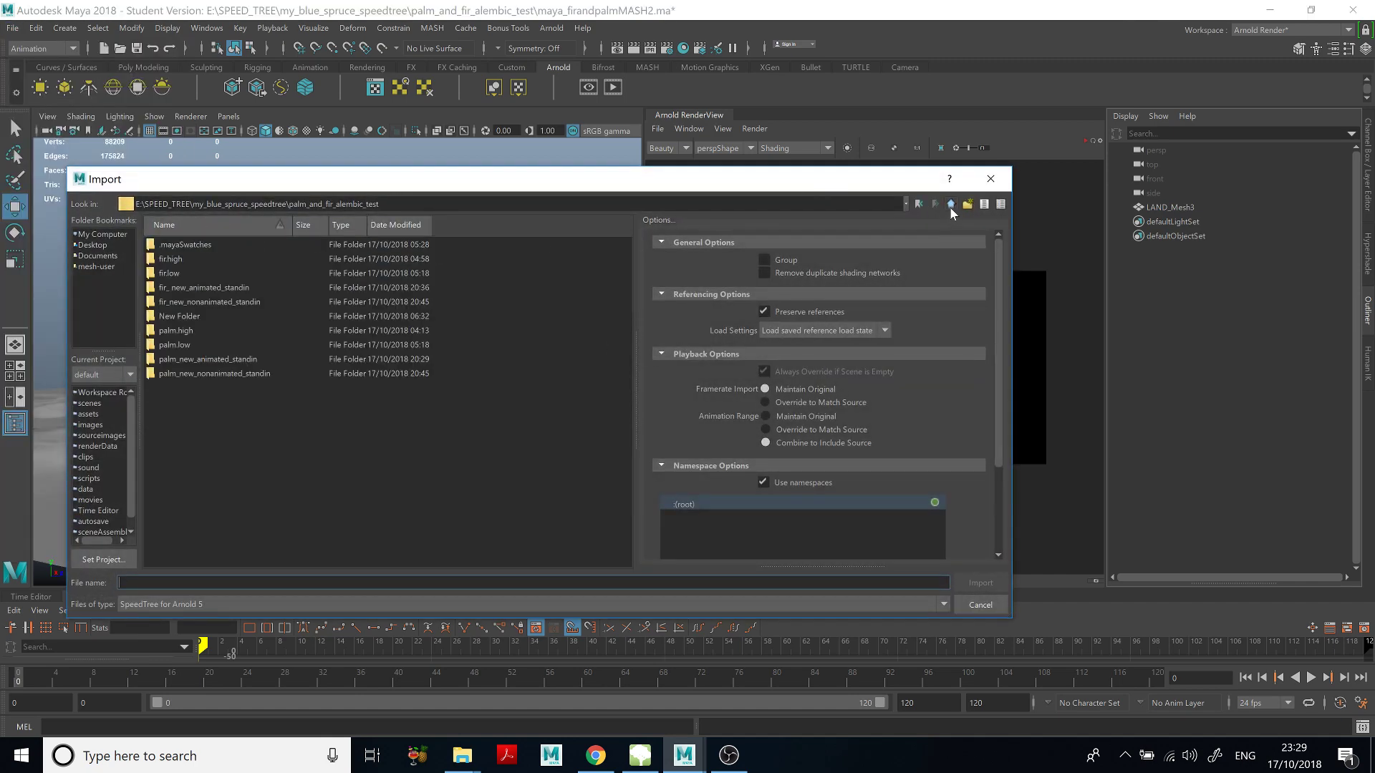
click(194, 290)
click(221, 302)
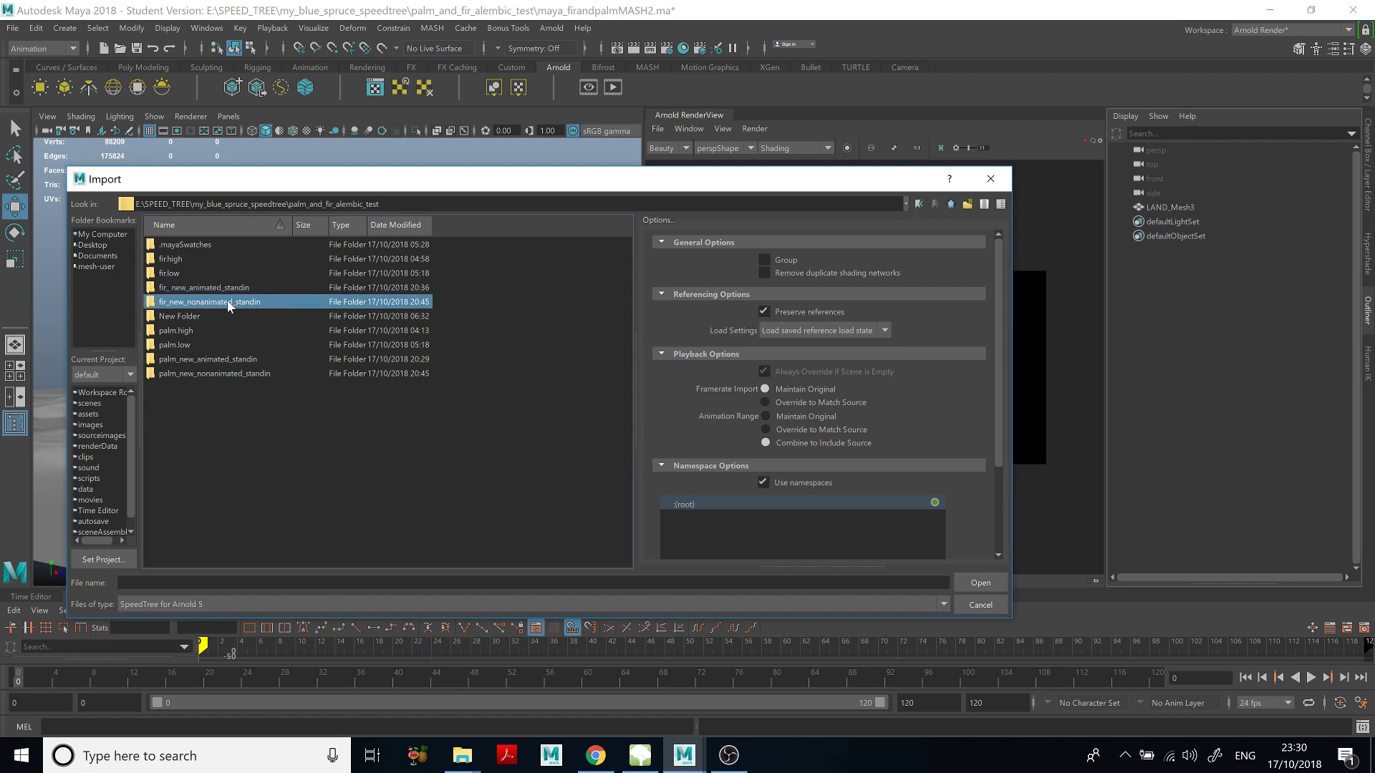
click(199, 269)
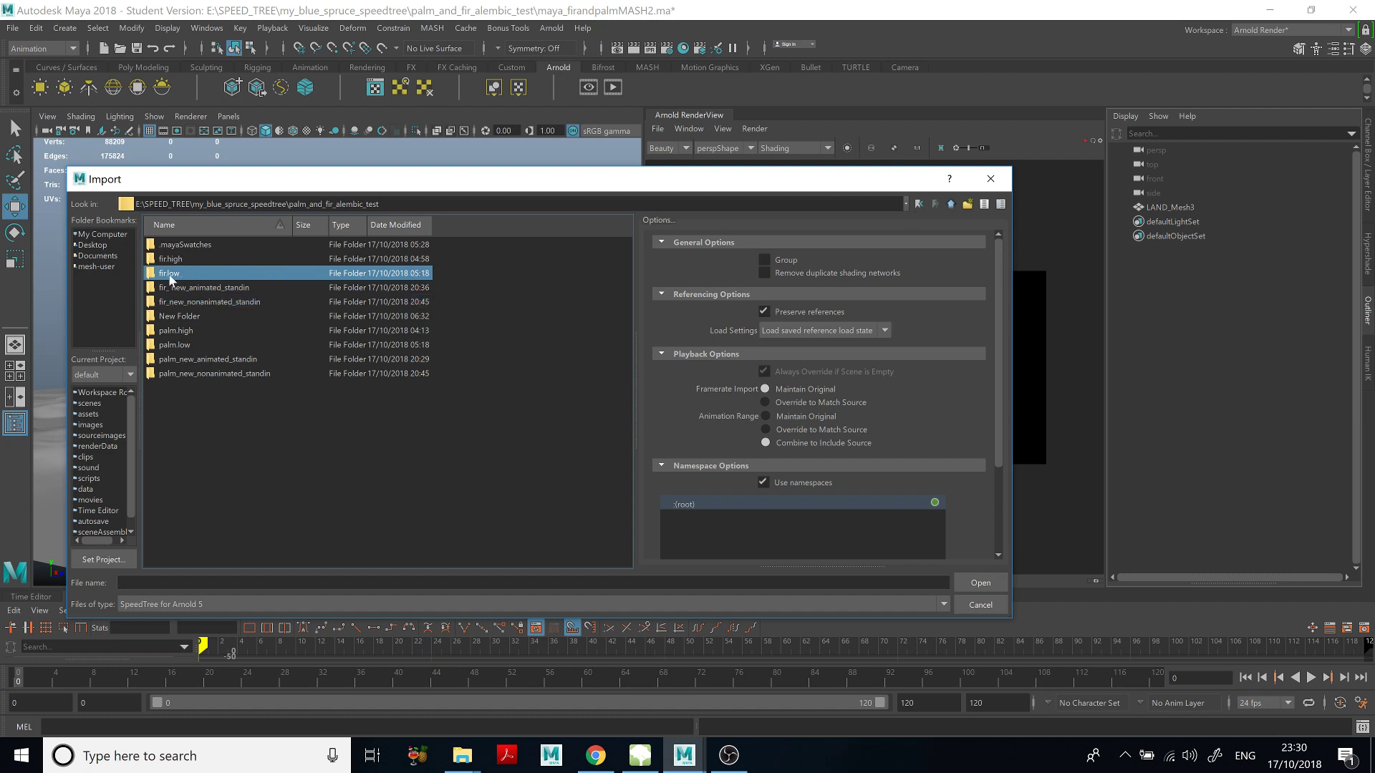
double_click(173, 275)
click(222, 249)
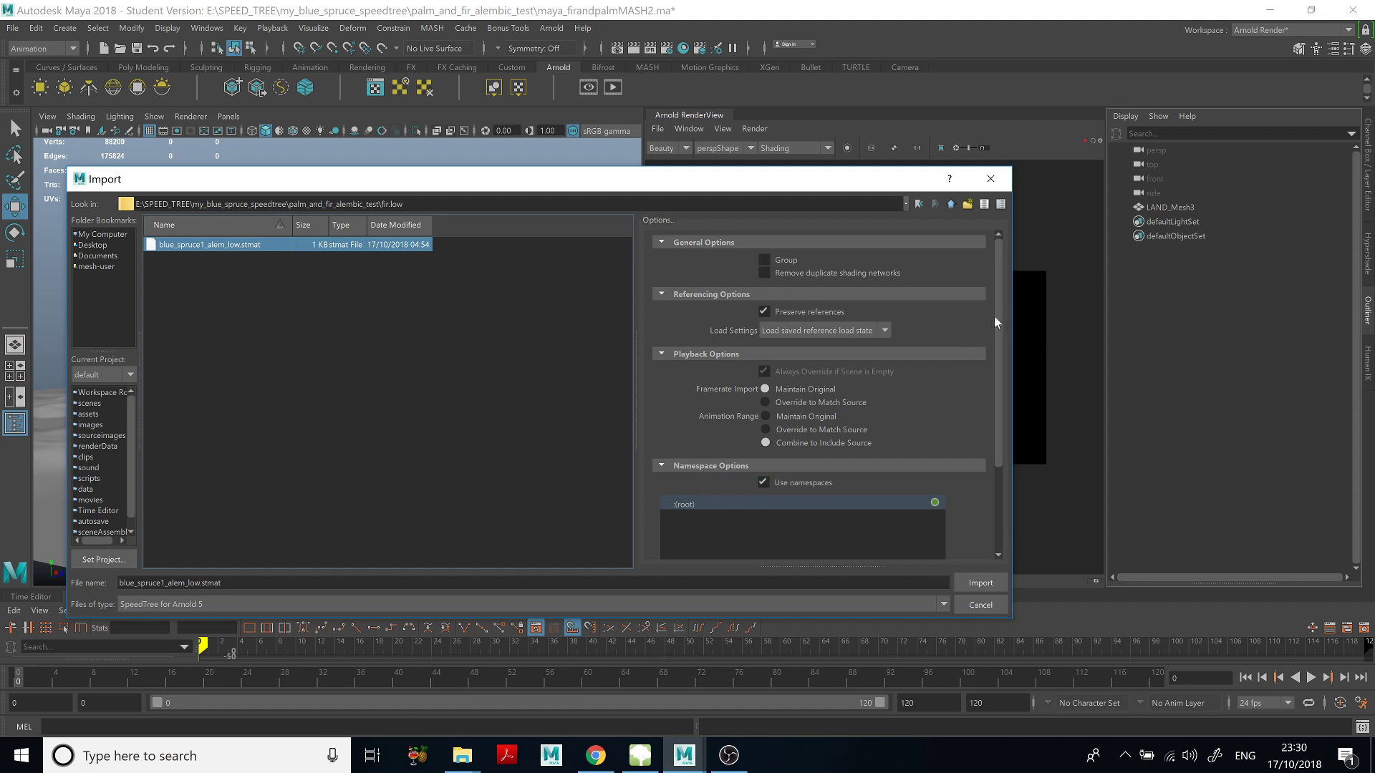
drag(1000, 322, 1000, 489)
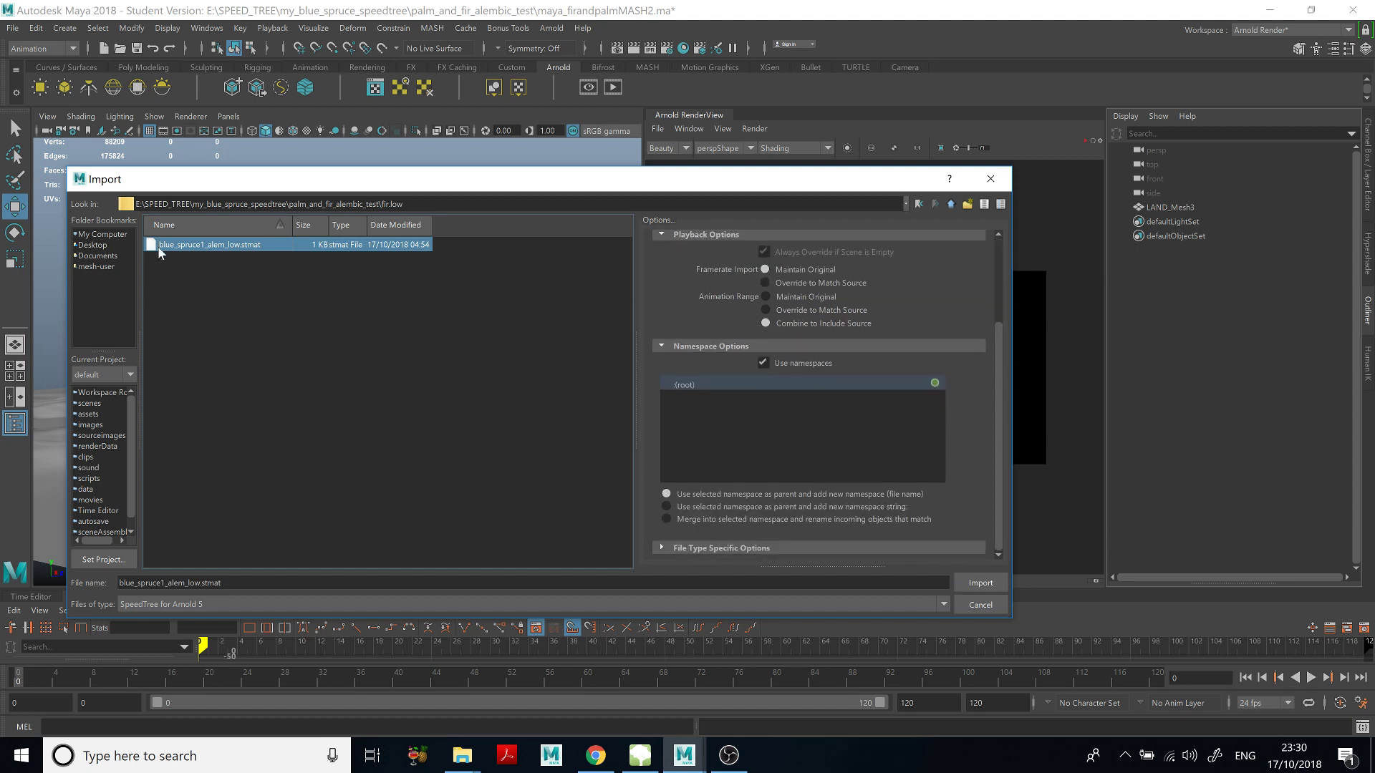
click(980, 583)
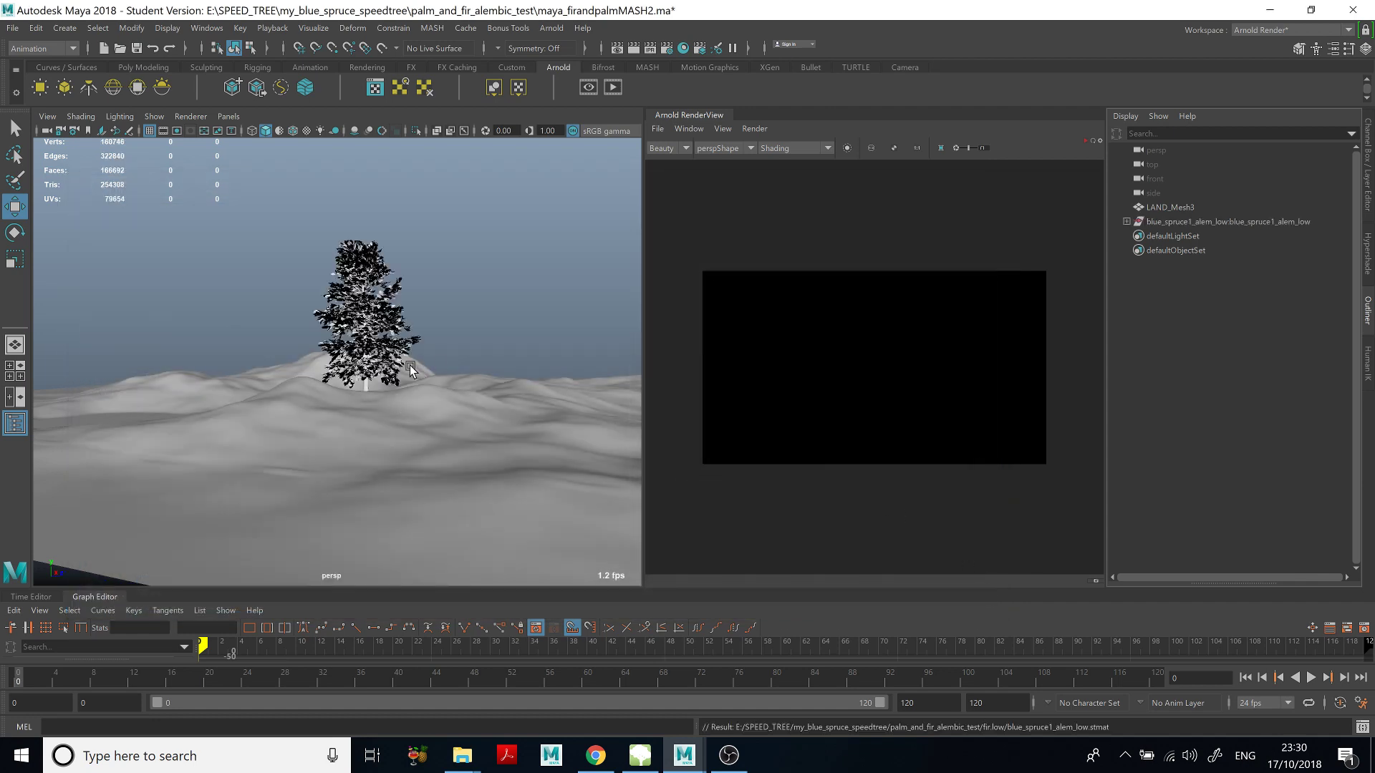
Review the import options, including file type and namespace settings, and close them without changes.
click(13, 30)
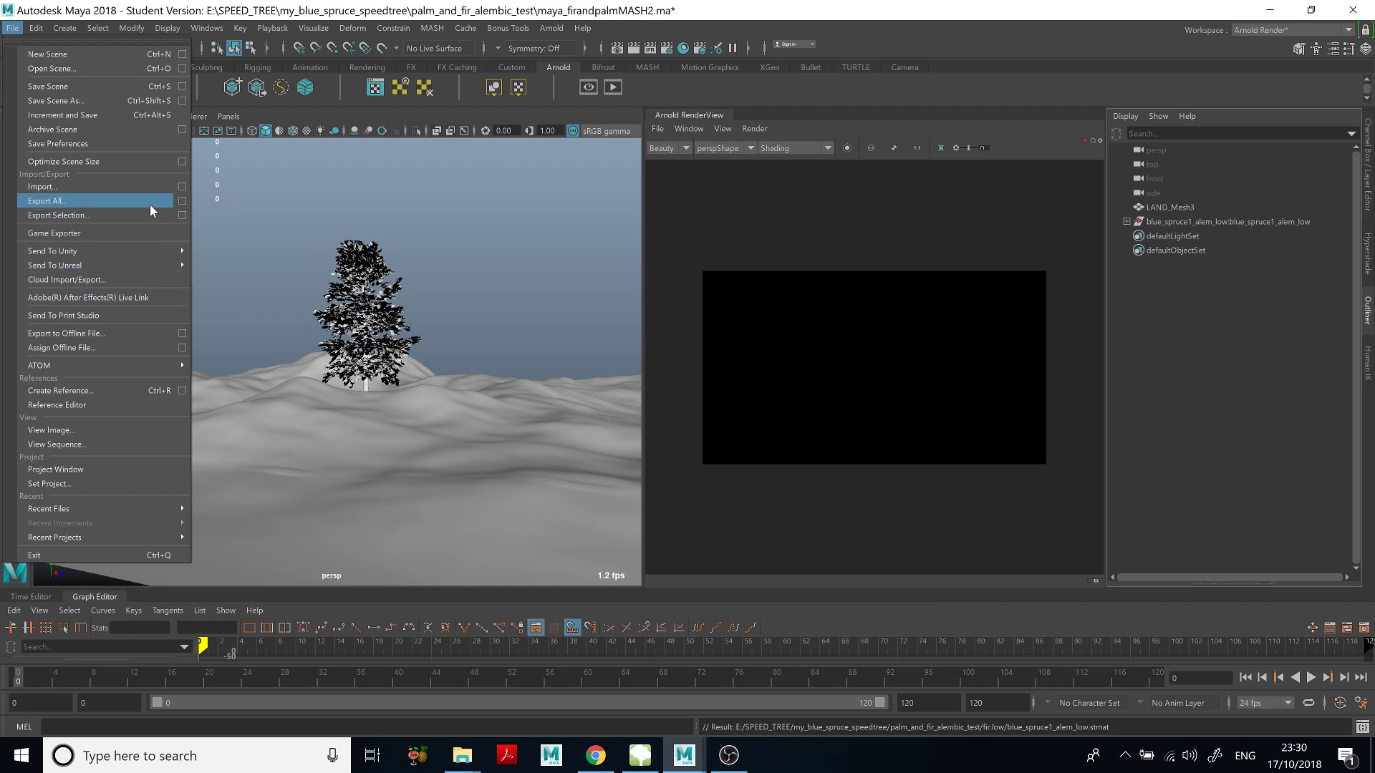
click(182, 187)
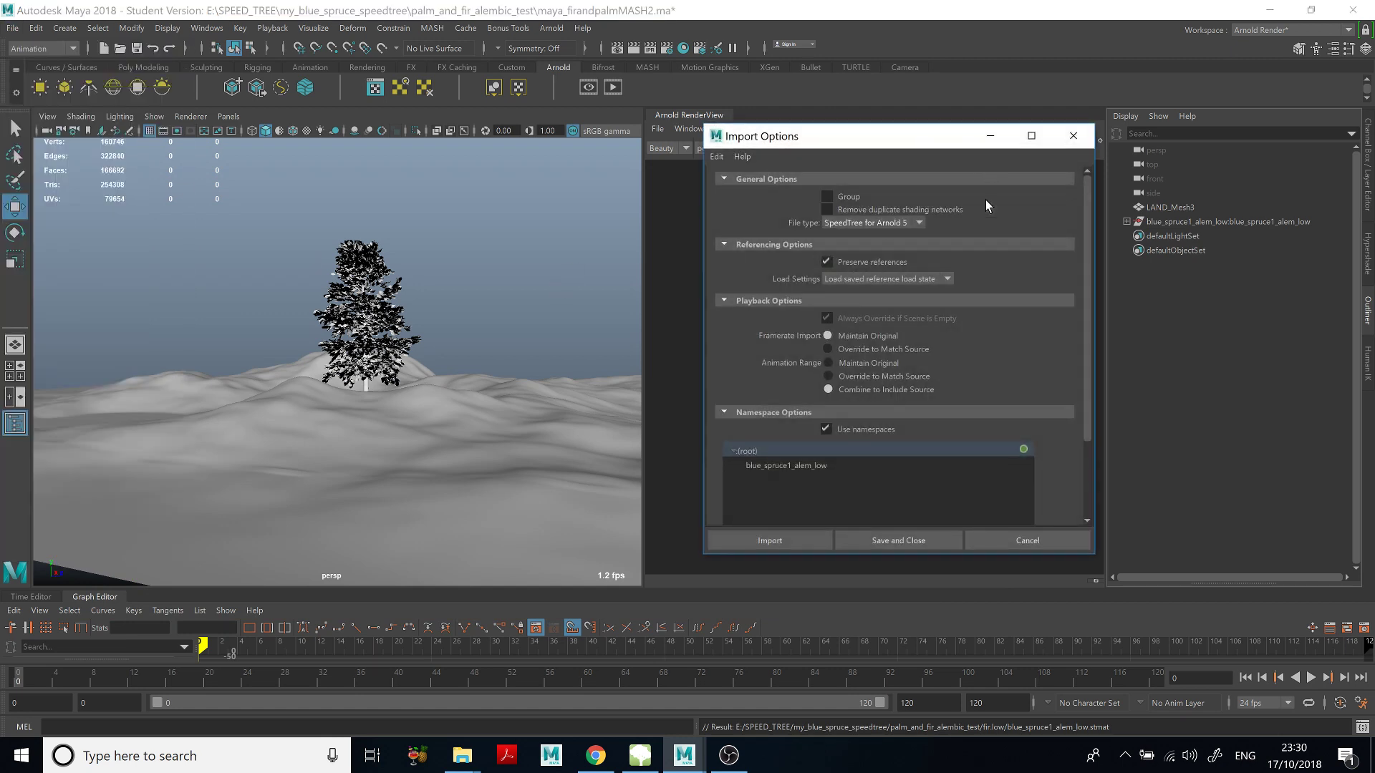
scroll(1062, 515, down, 2)
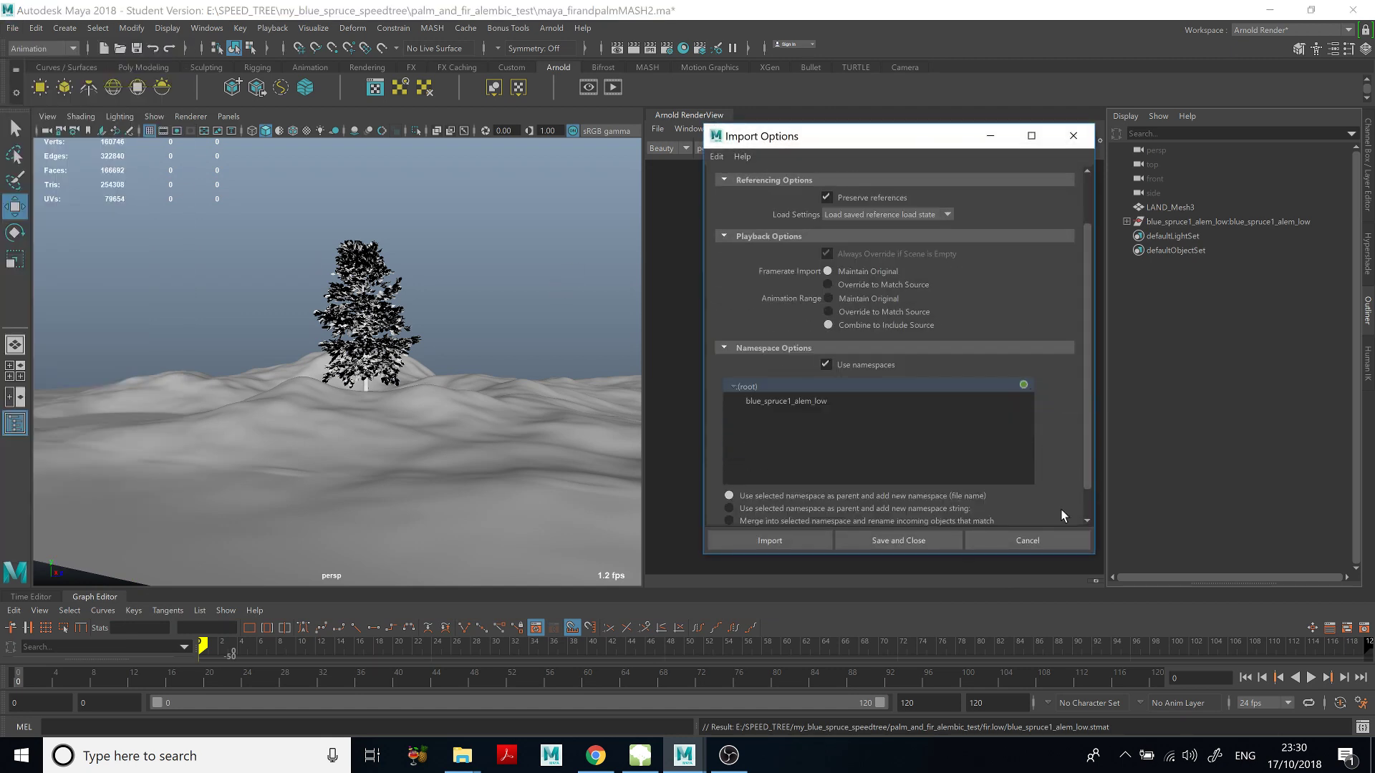
click(1090, 140)
Import My_palm_tree_alem_low.stmat from the palm.low folder using the SpeedTree for Arnold 5 file type.
click(12, 27)
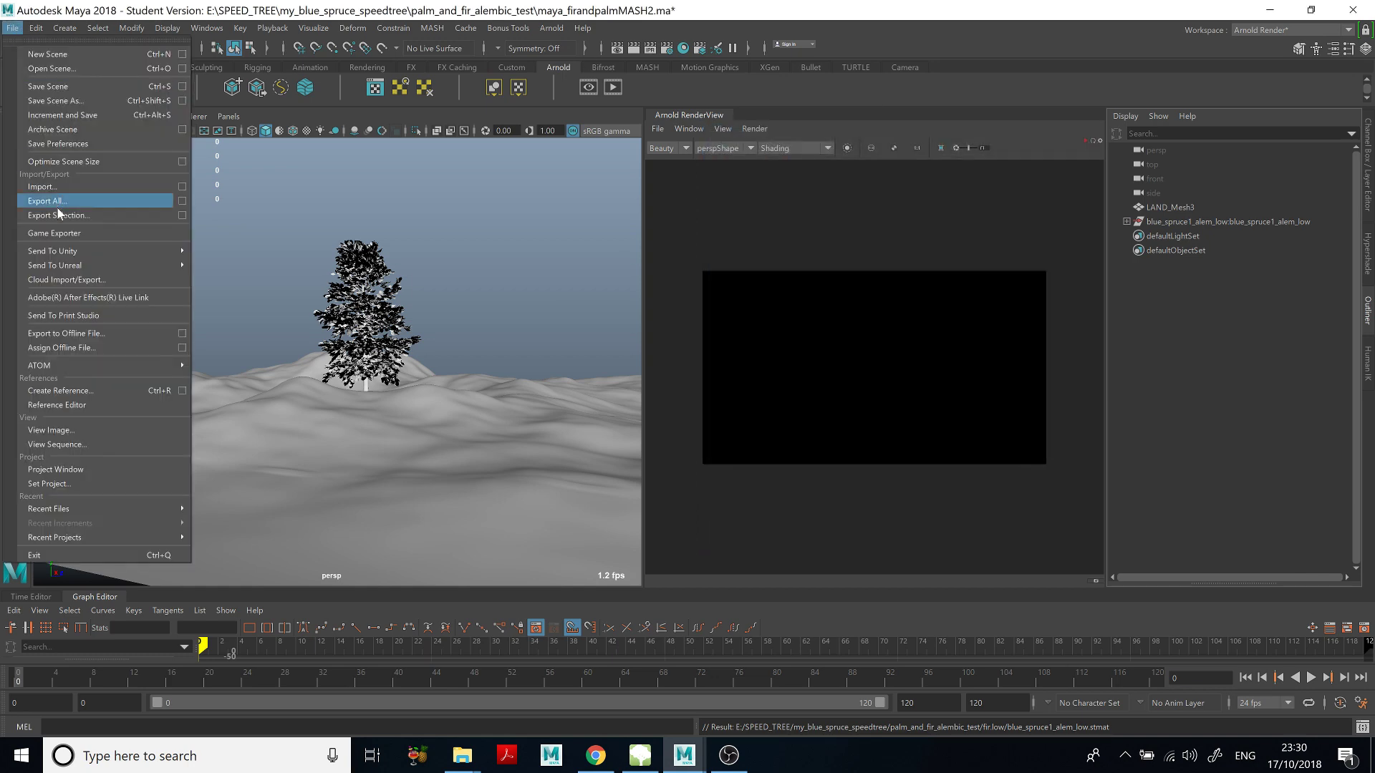
click(43, 187)
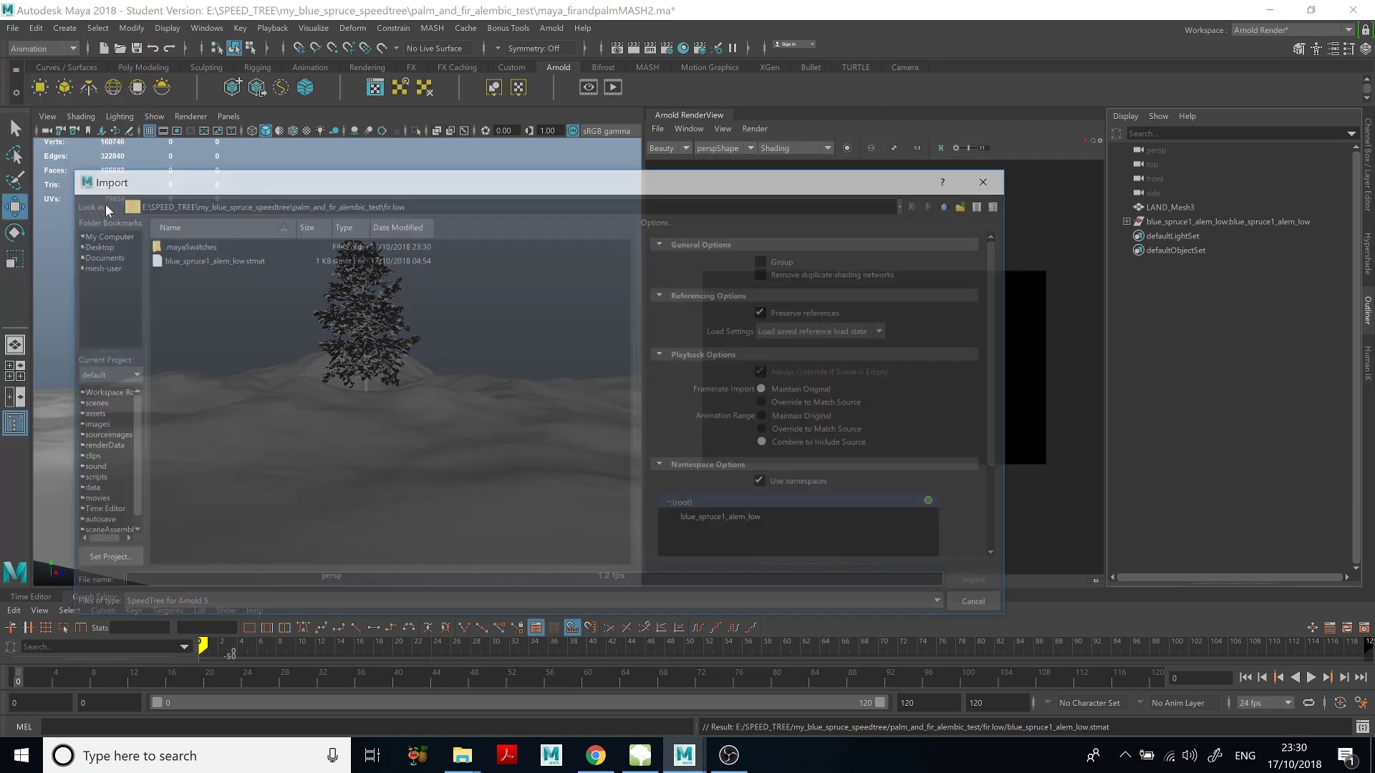
click(949, 205)
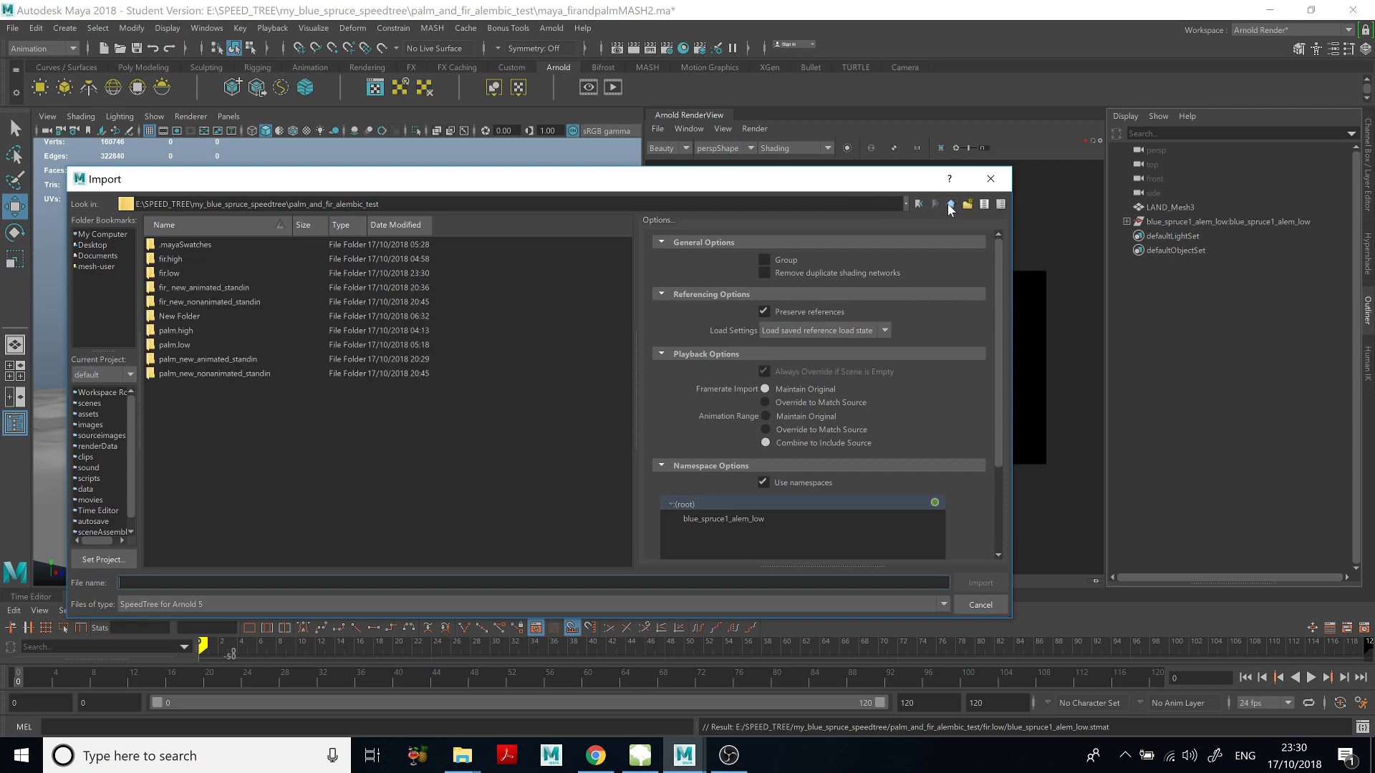
double_click(183, 346)
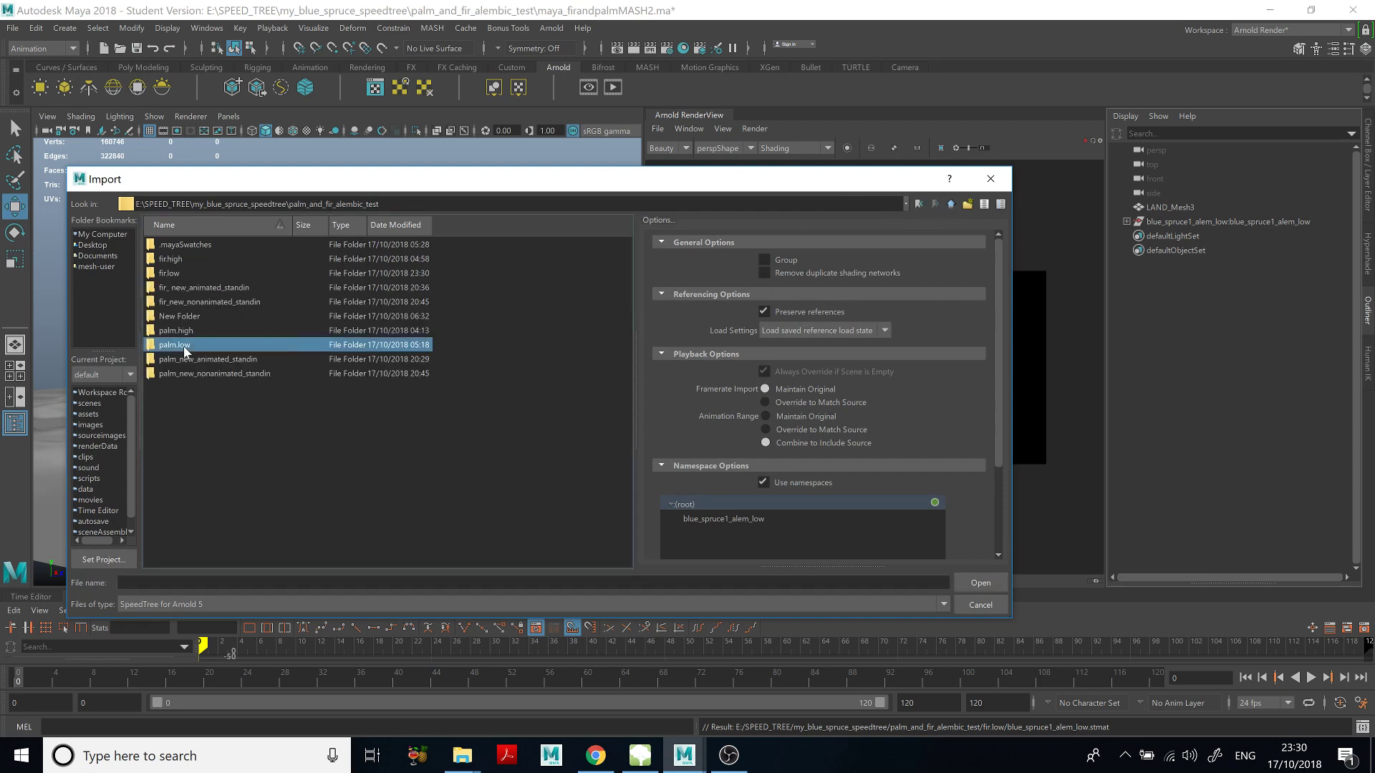
click(205, 244)
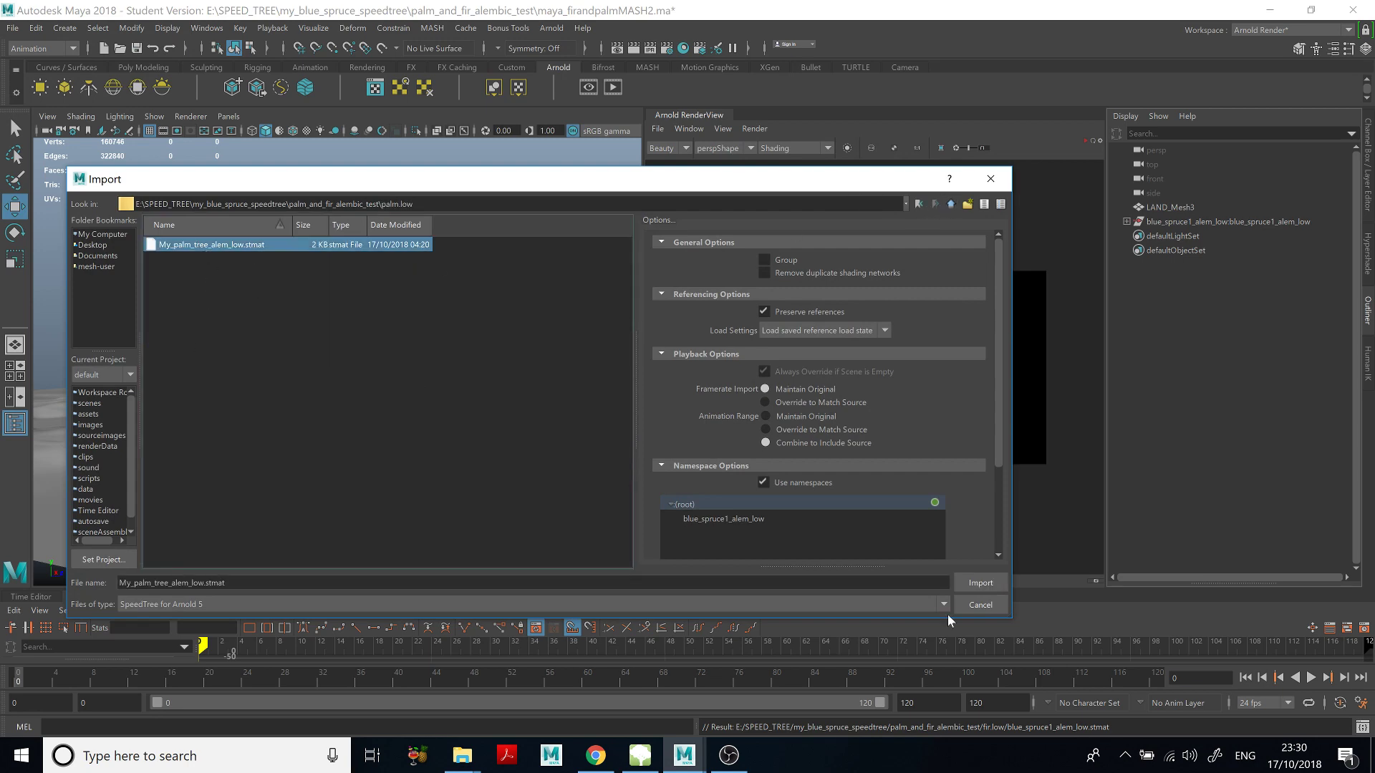
click(980, 583)
Hide the blue spruce and play part of the timeline to check the palm tree's animation.
scroll(441, 384, up, 5)
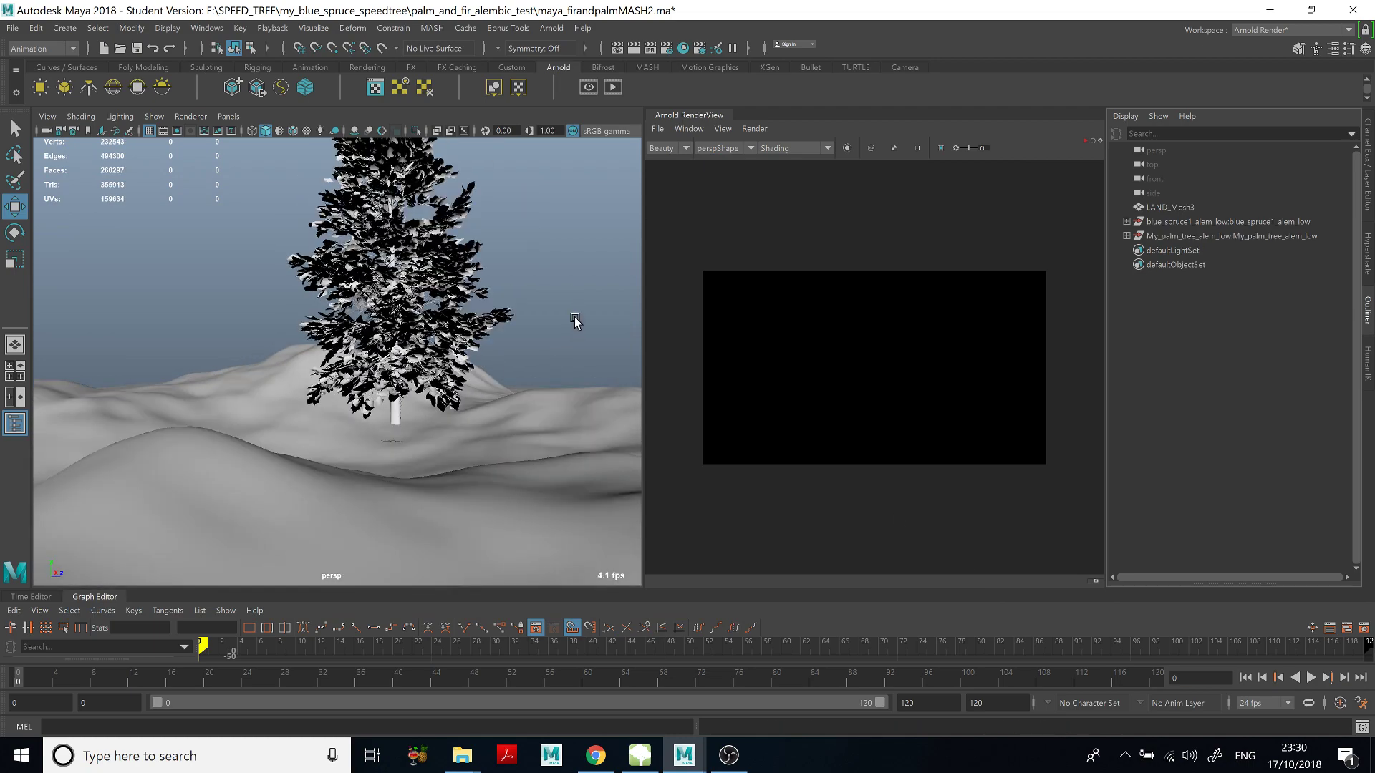
scroll(575, 322, up, 3)
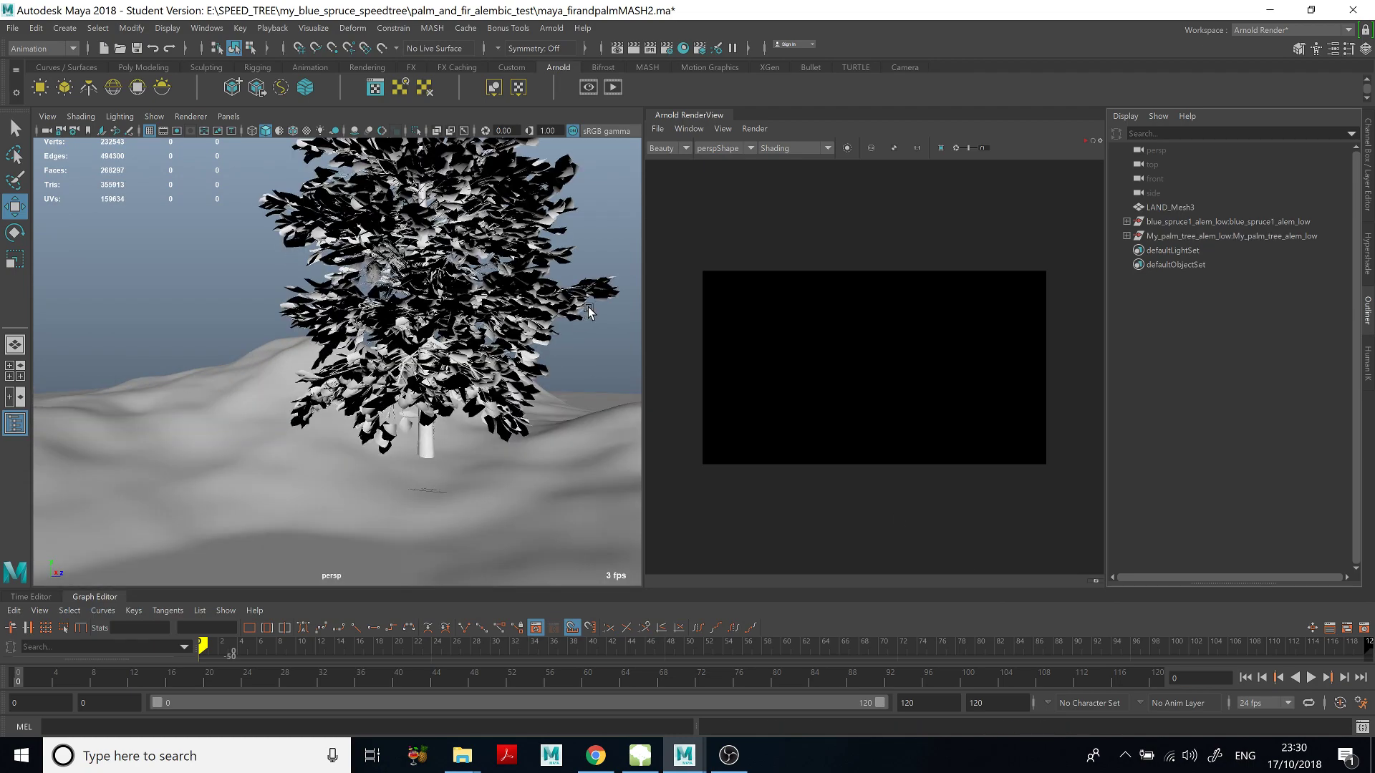
alt+drag(615, 295, 568, 265)
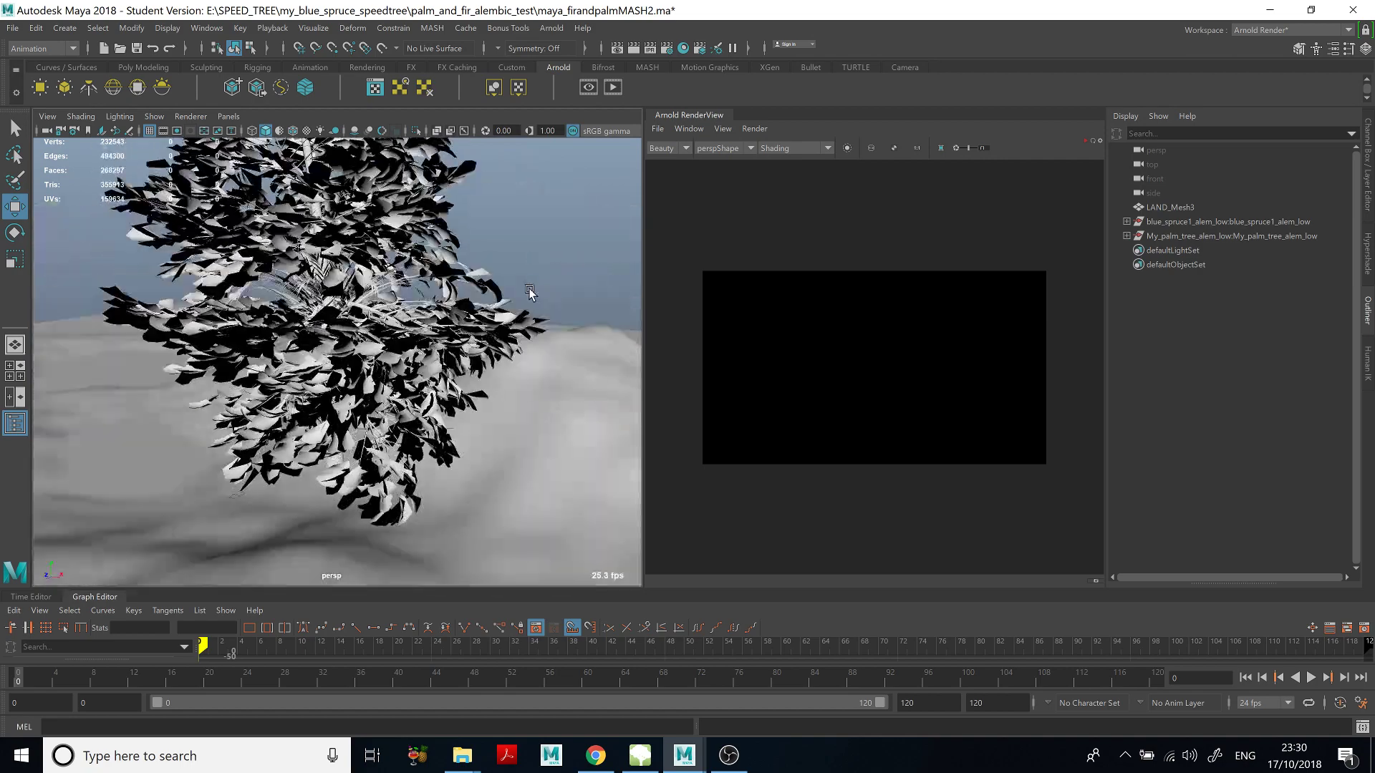
scroll(528, 298, up, 3)
scroll(534, 296, down, 5)
scroll(540, 286, up, 2)
click(1172, 222)
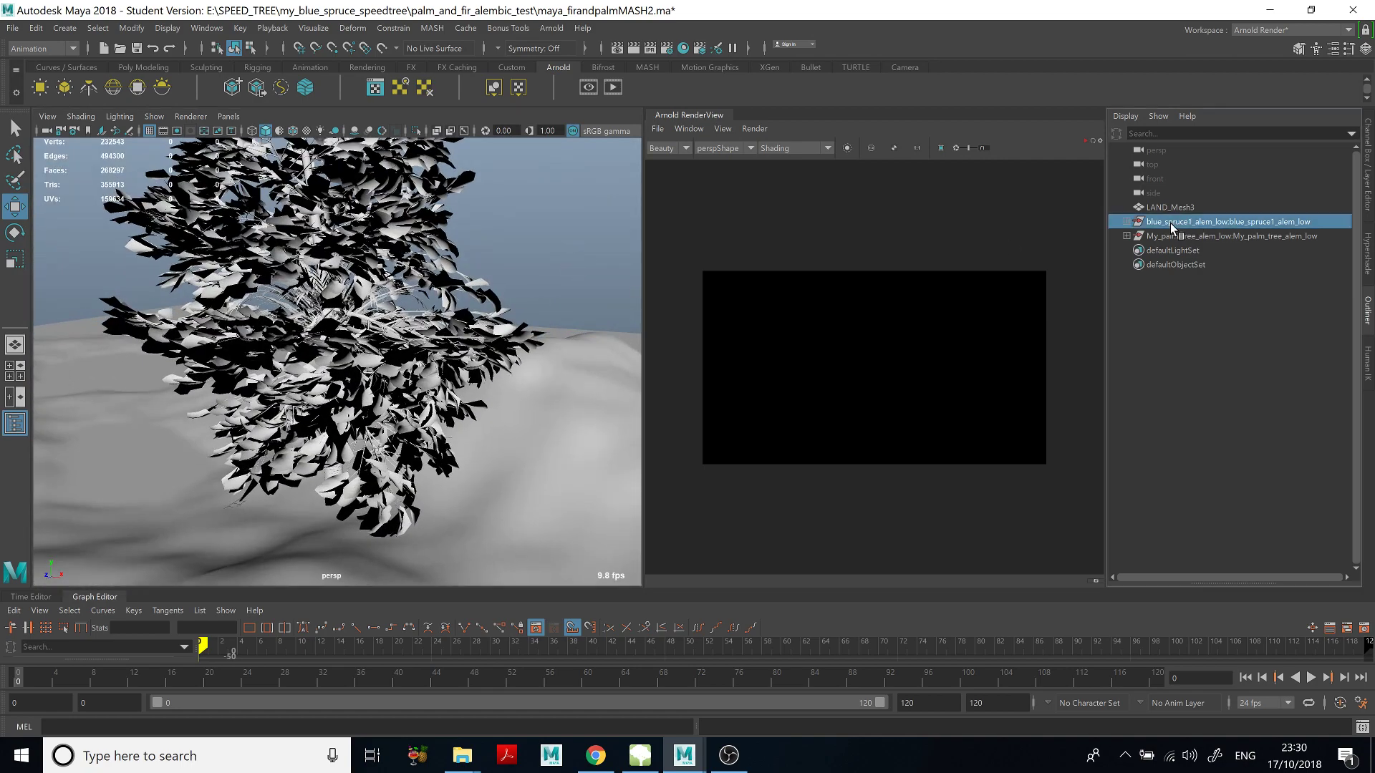
key(h)
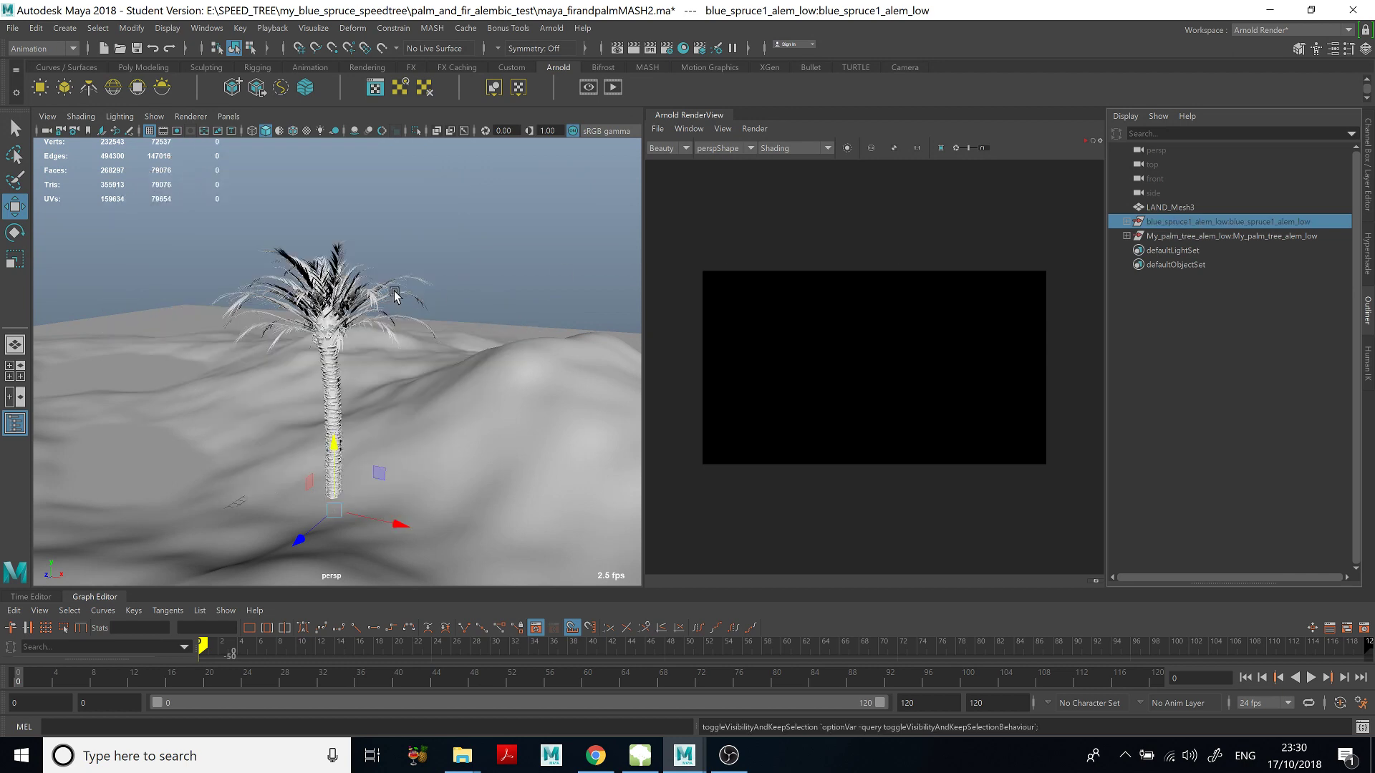
click(1310, 678)
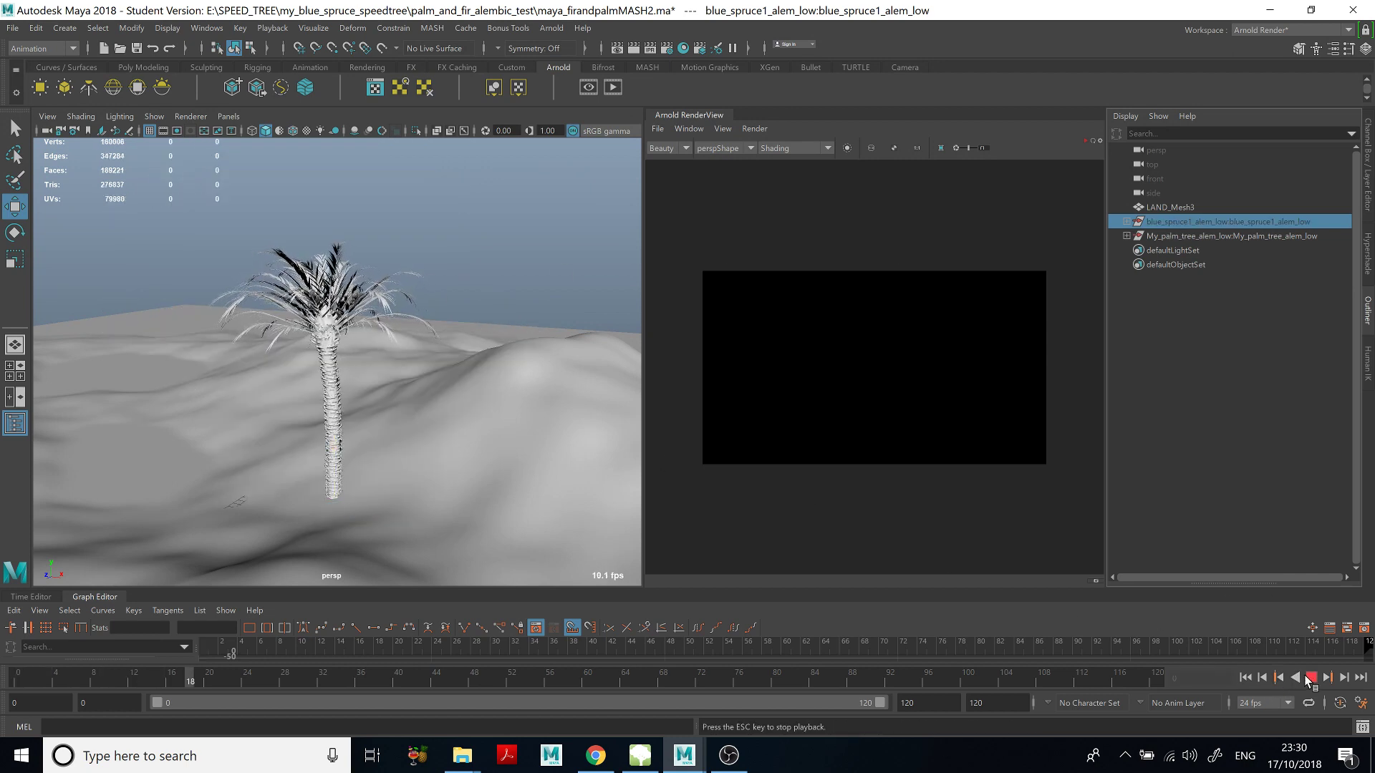
click(1310, 677)
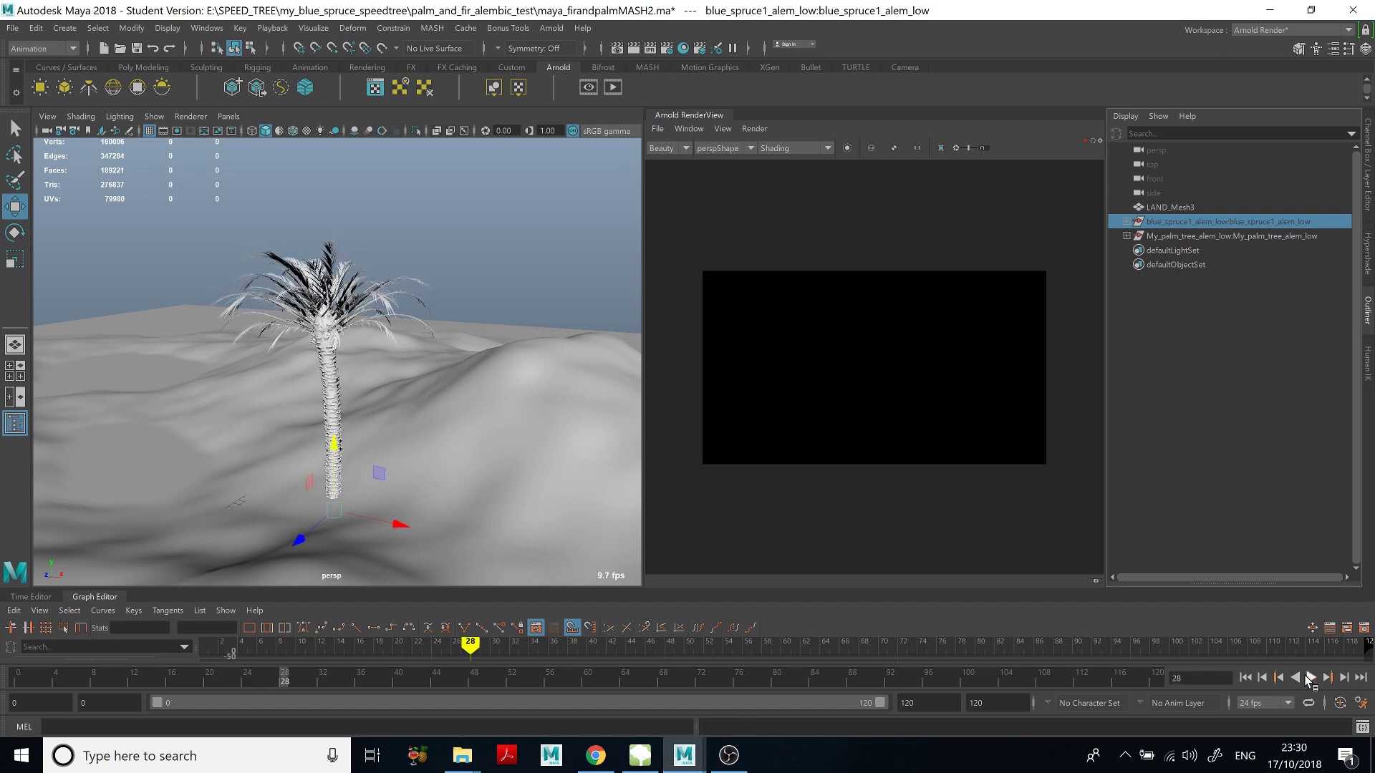
Unhide the blue spruce, hide the palm tree and play part of the timeline to check the spruce's animation.
key(h)
click(1184, 234)
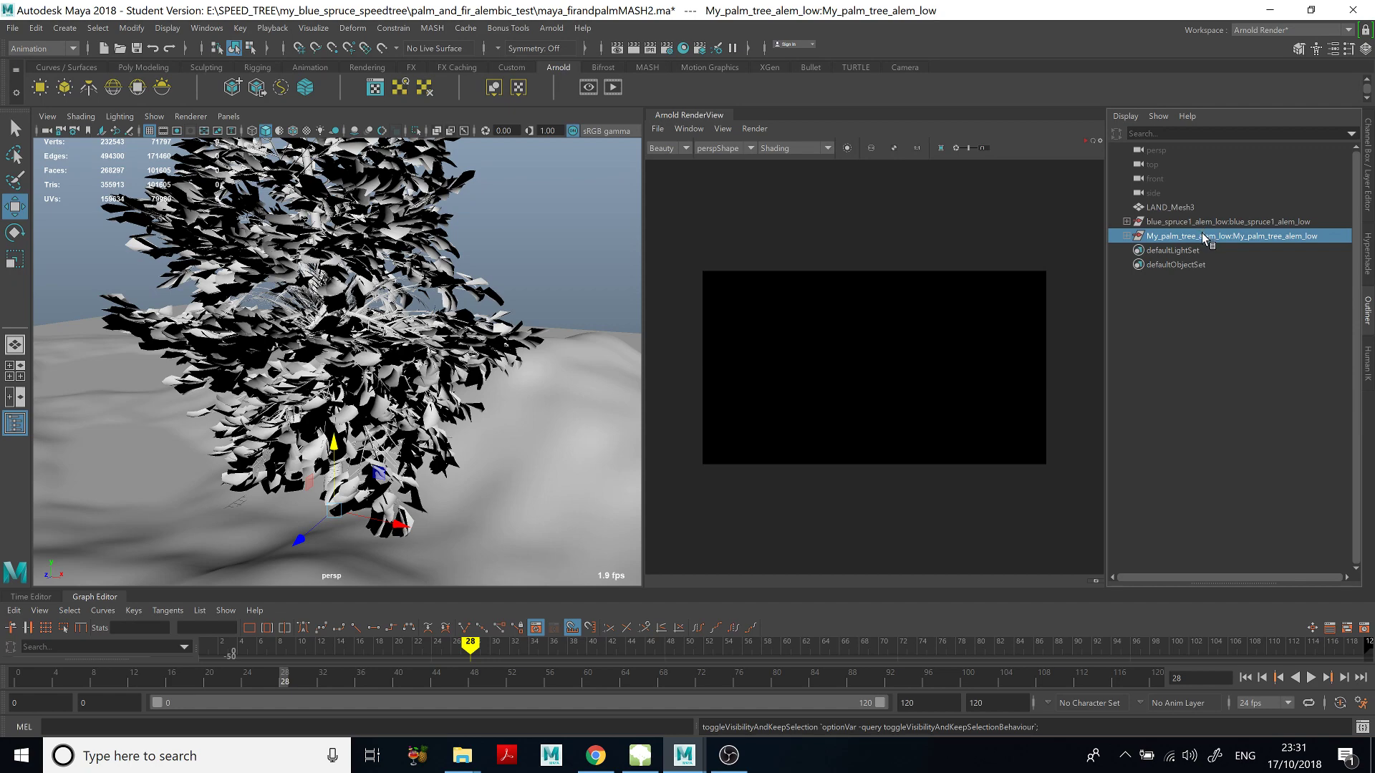
key(h)
click(1309, 677)
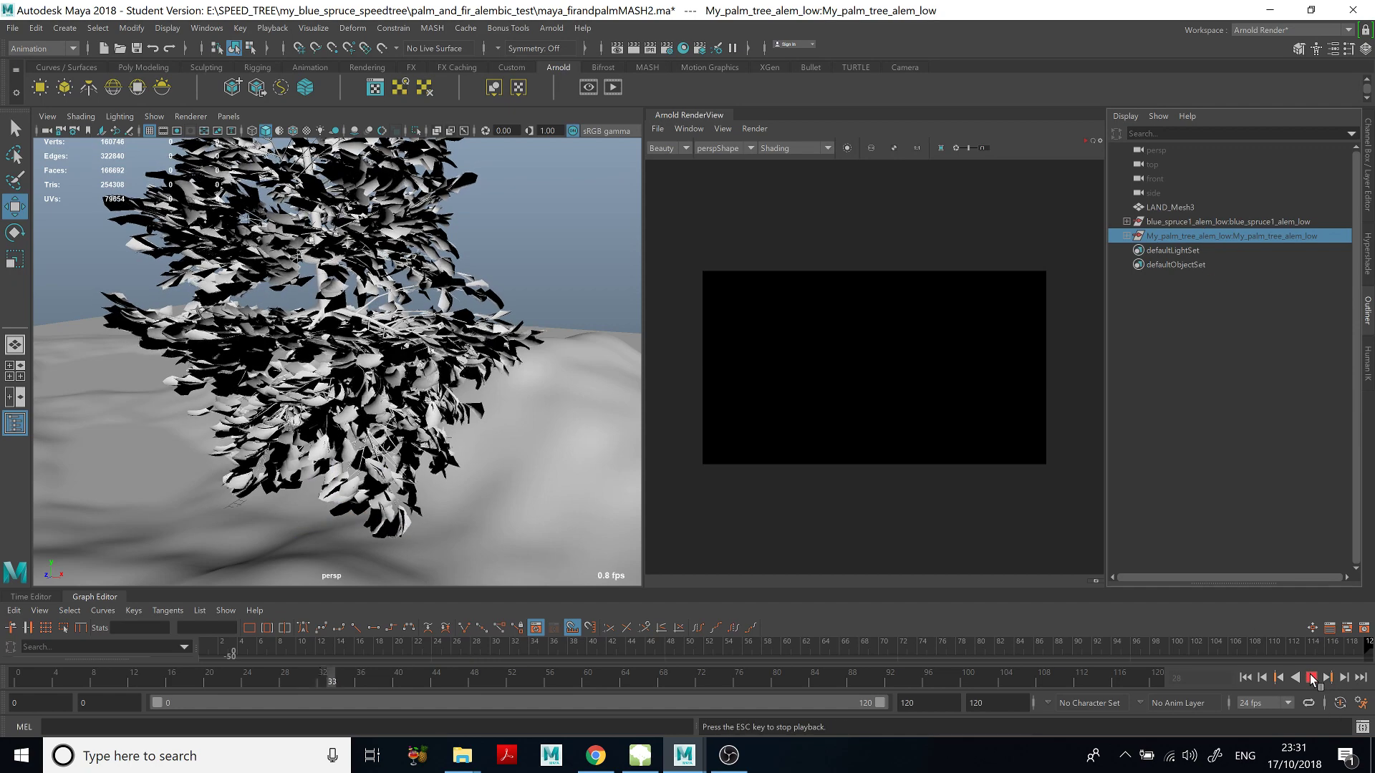
click(1311, 677)
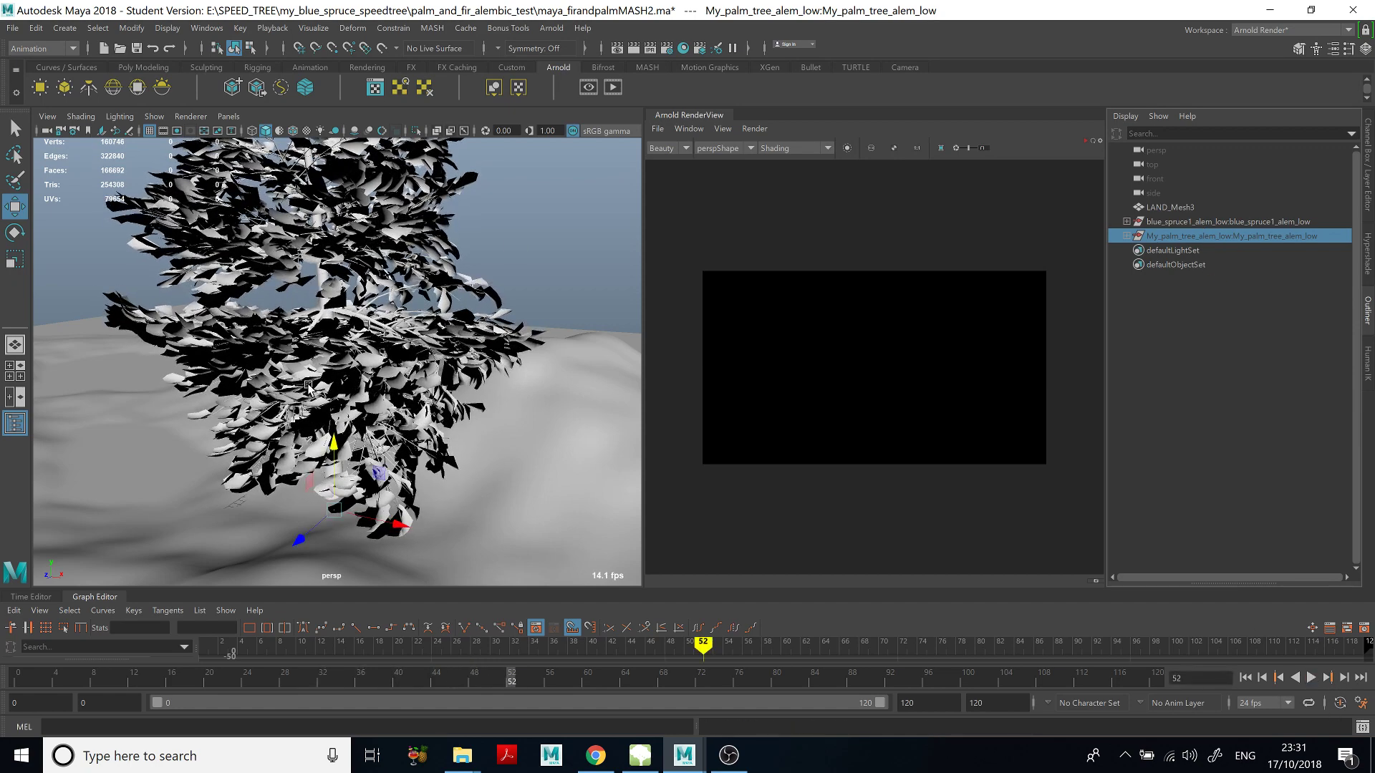
Set the Viewport 2.0 transparency algorithm to Alpha Cut in the Hardware Renderer 2.0 settings.
click(191, 116)
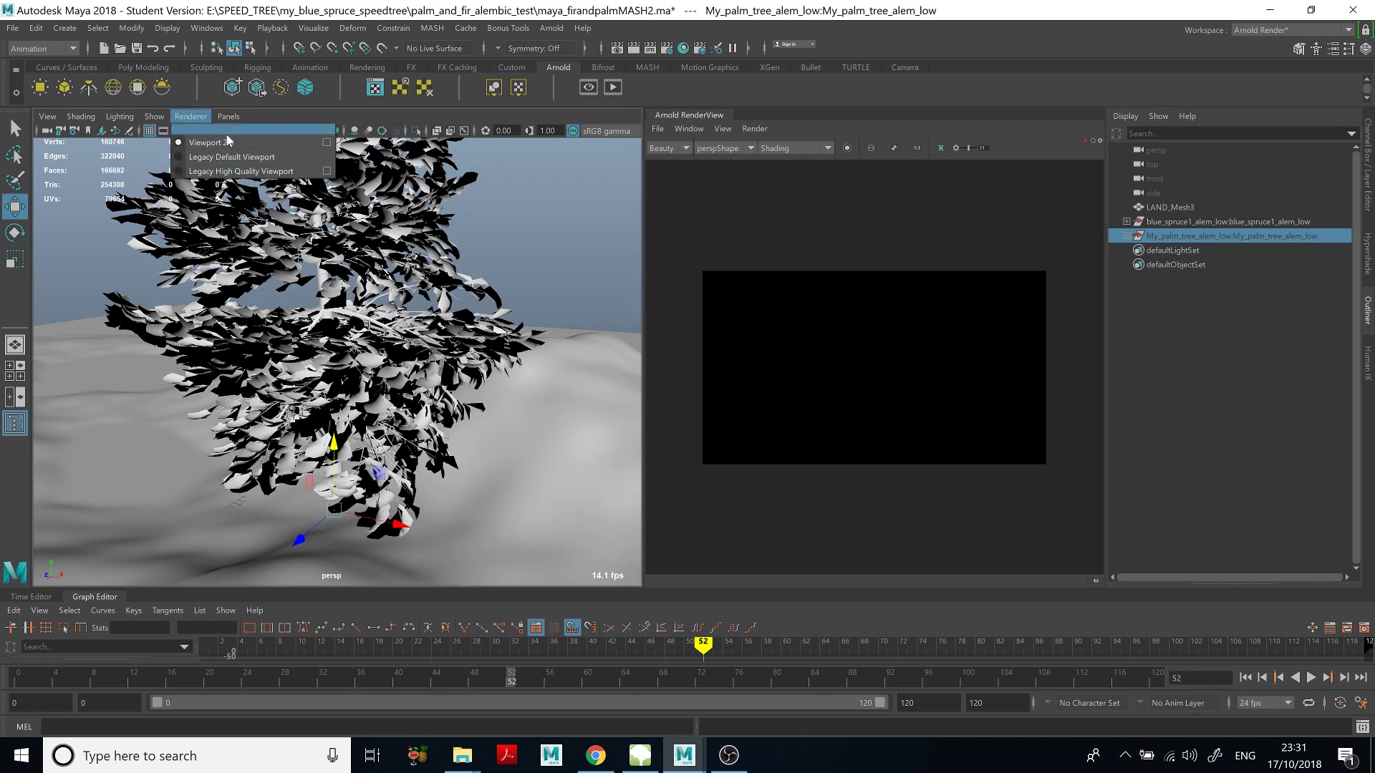
click(327, 143)
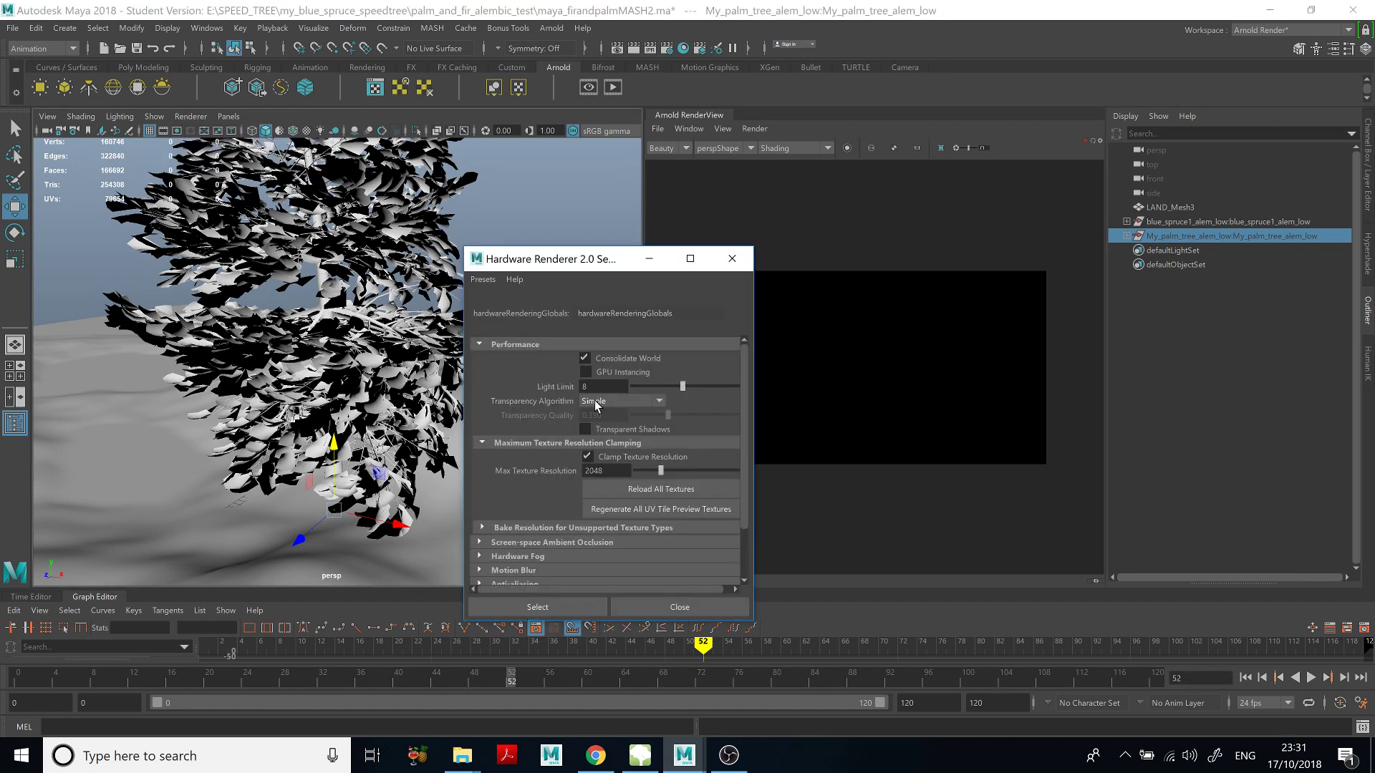
click(617, 398)
click(610, 469)
click(561, 608)
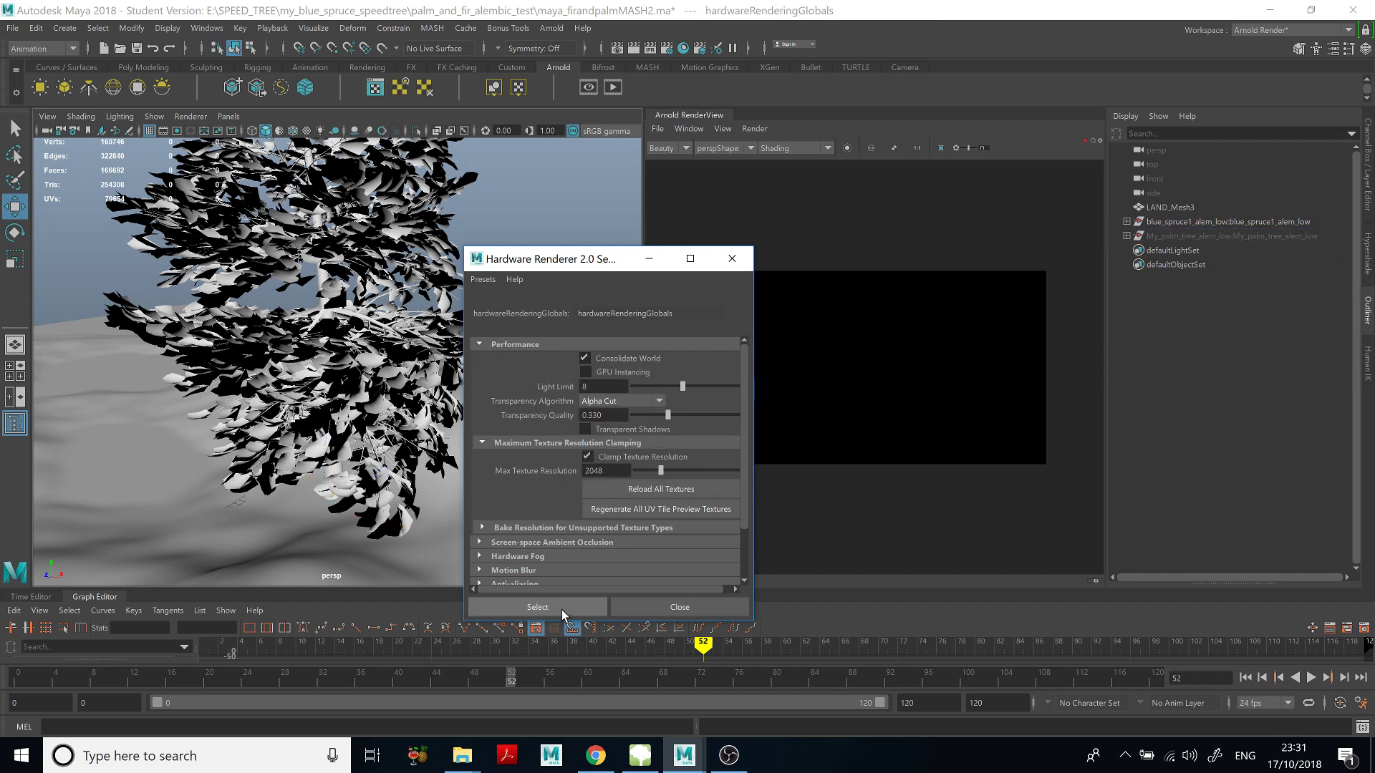
click(679, 608)
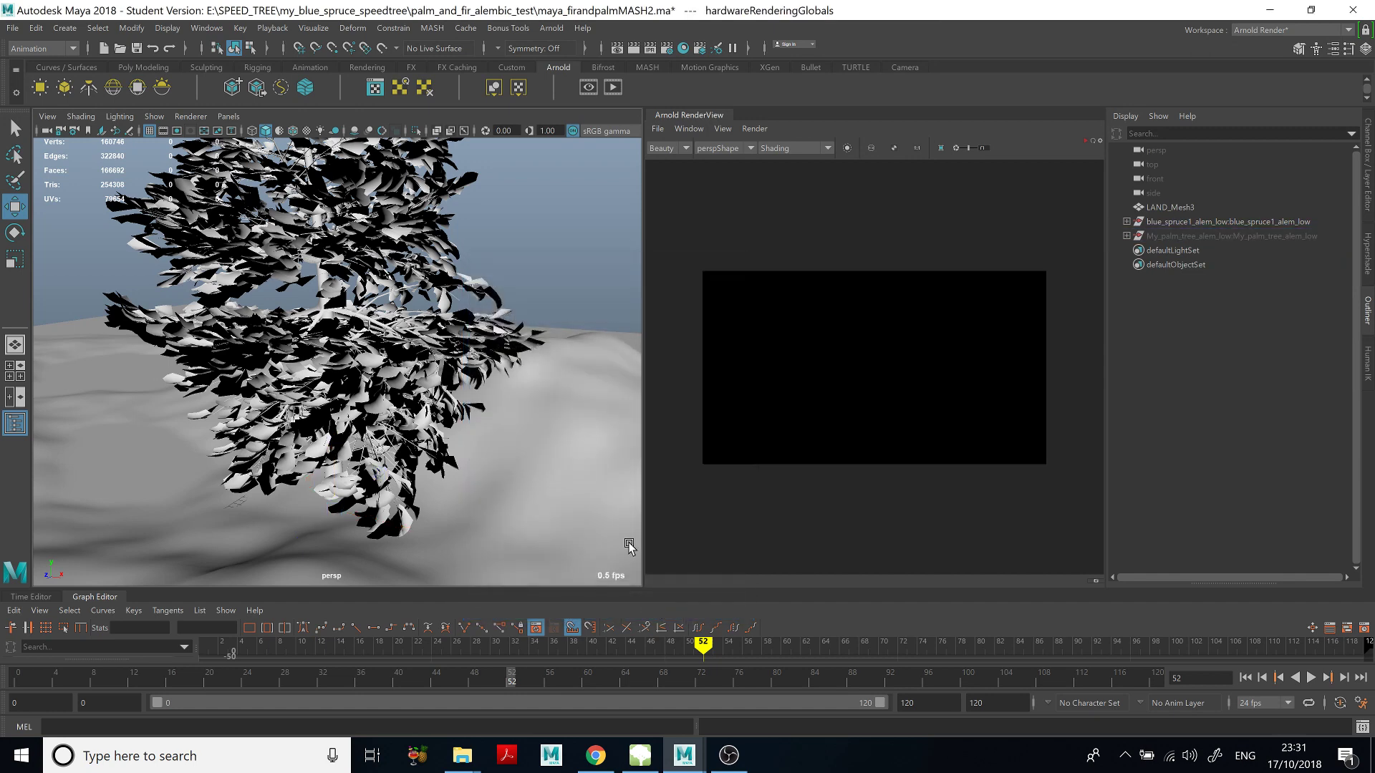
Turn on textured display in the perspective view and inspect the spruce's trunk, branches and needles up close.
click(307, 132)
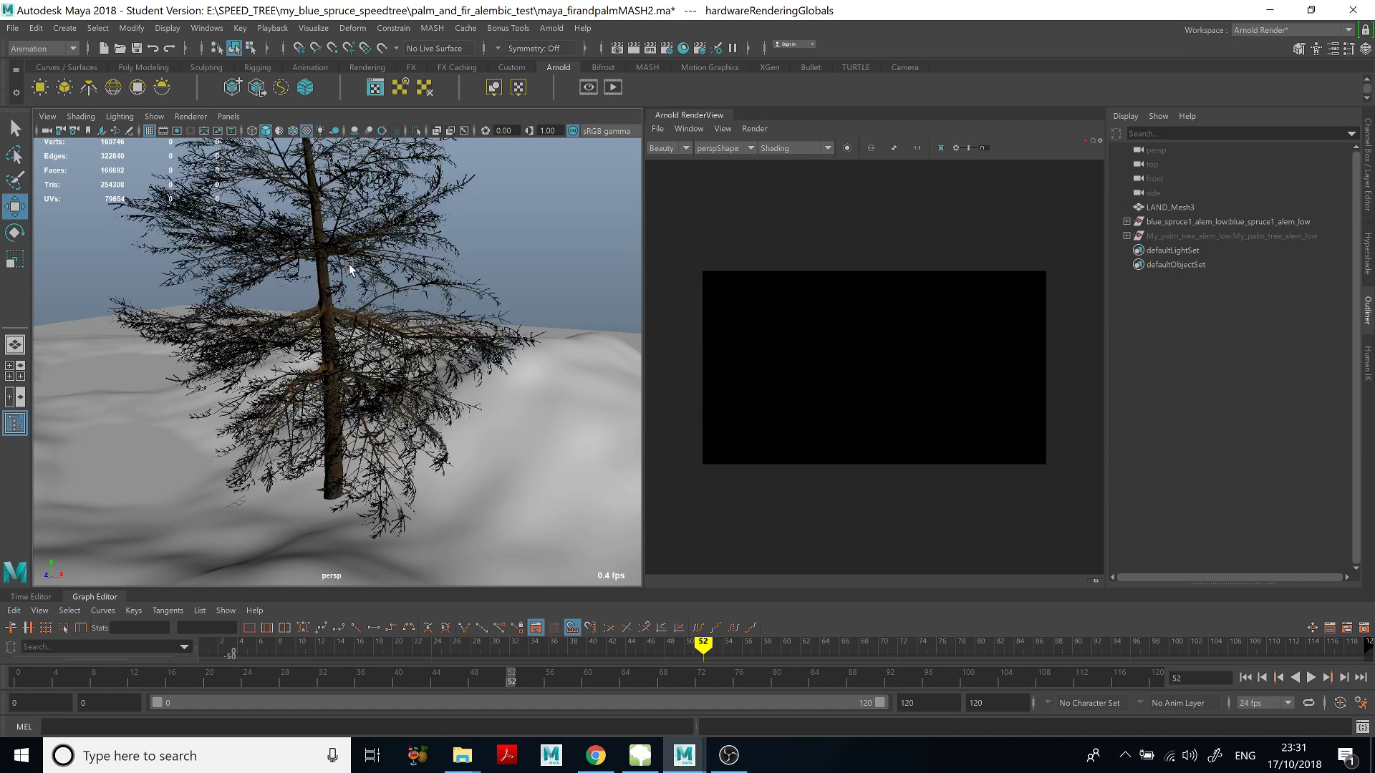
scroll(376, 343, up, 6)
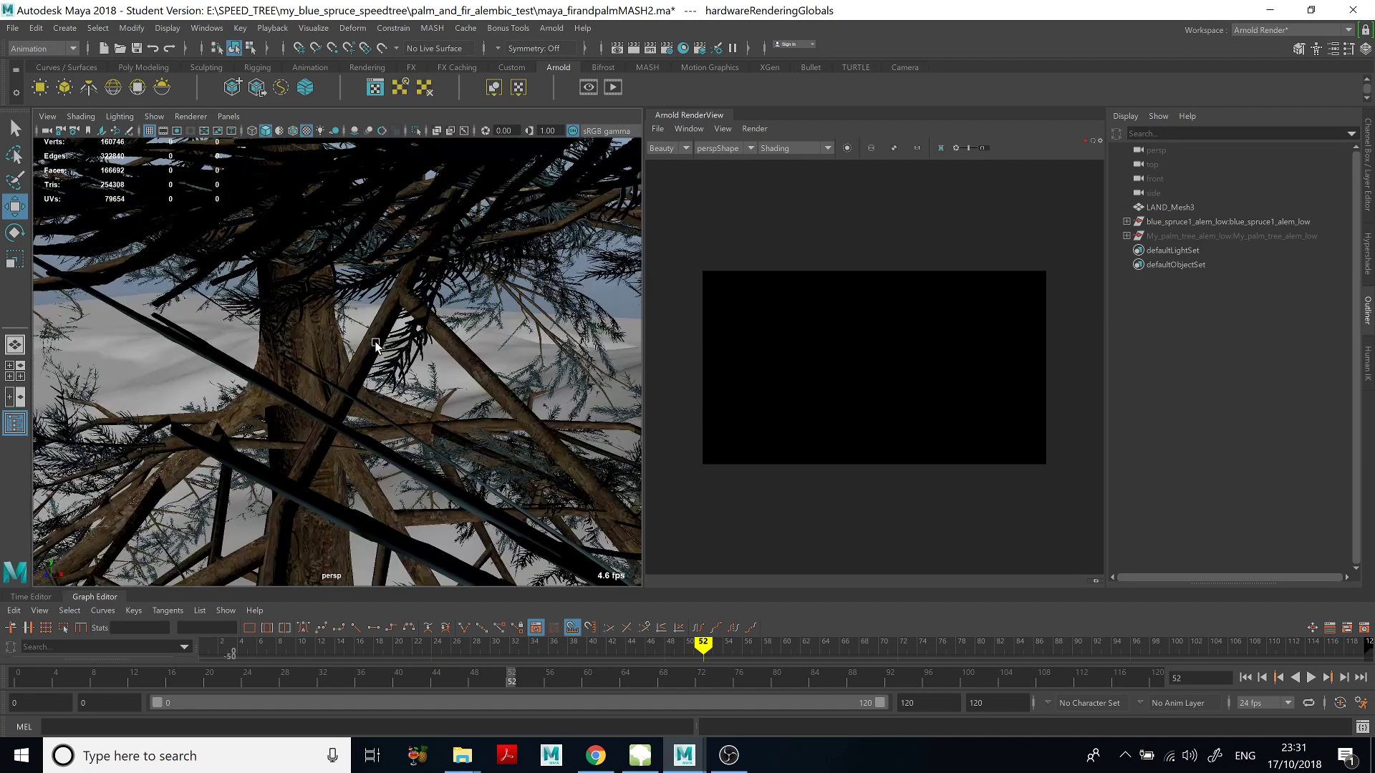
scroll(376, 345, up, 3)
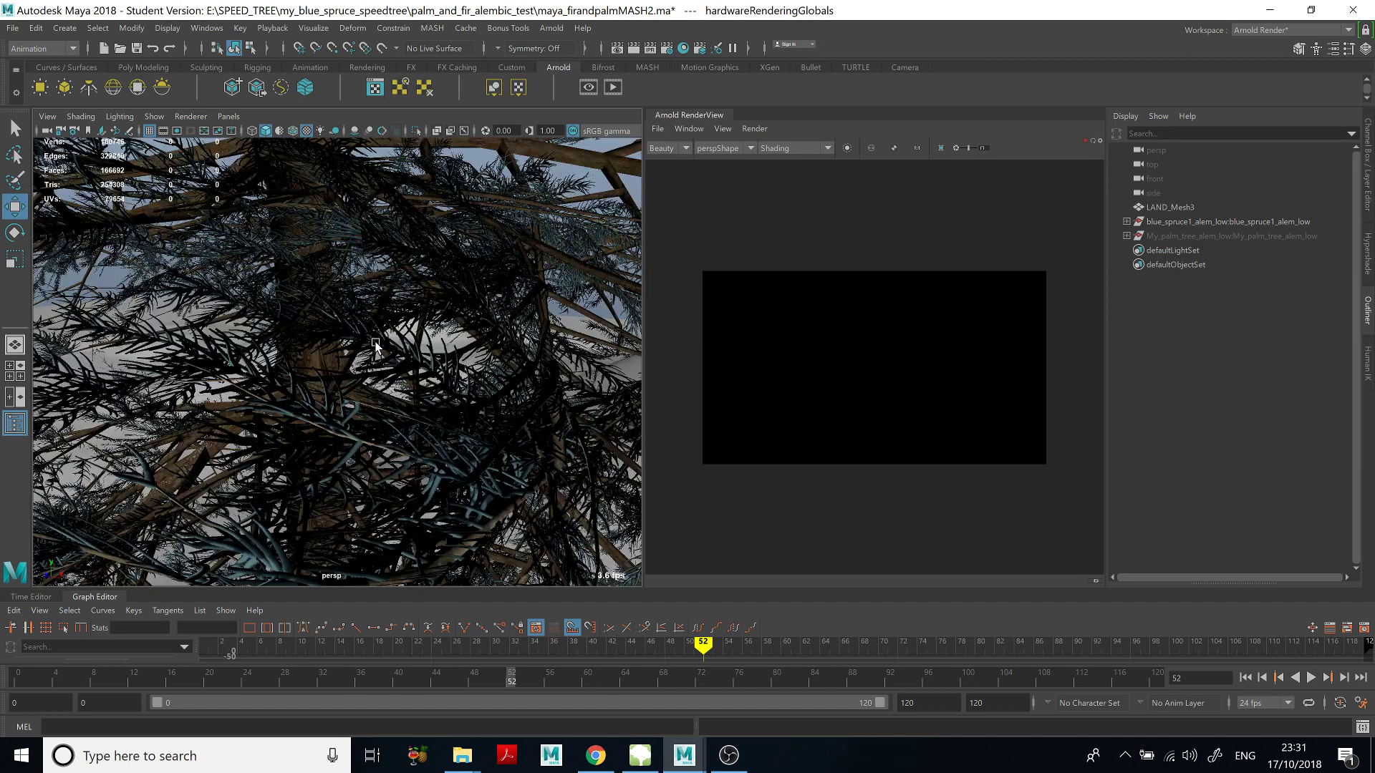
scroll(344, 407, down, 8)
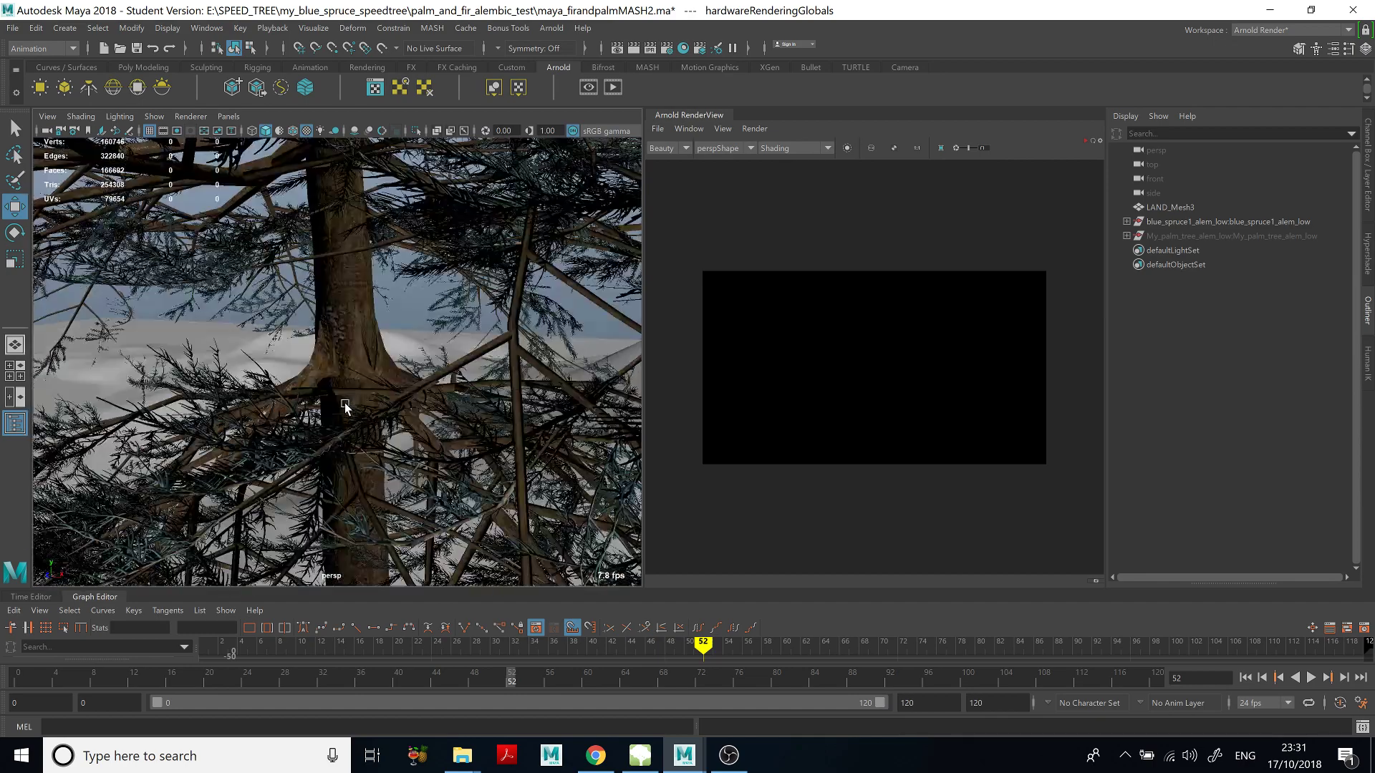
alt+drag(349, 404, 344, 406)
scroll(307, 358, up, 2)
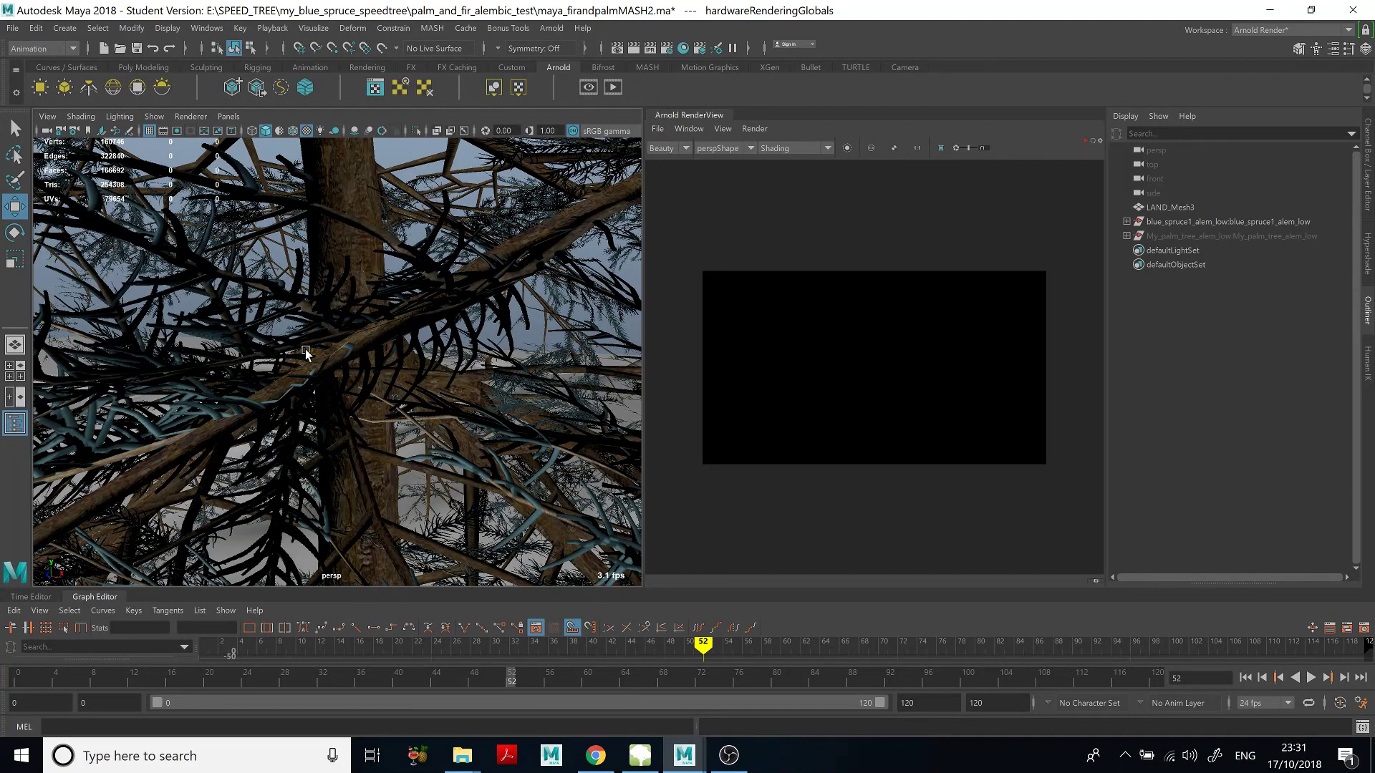
scroll(429, 396, down, 5)
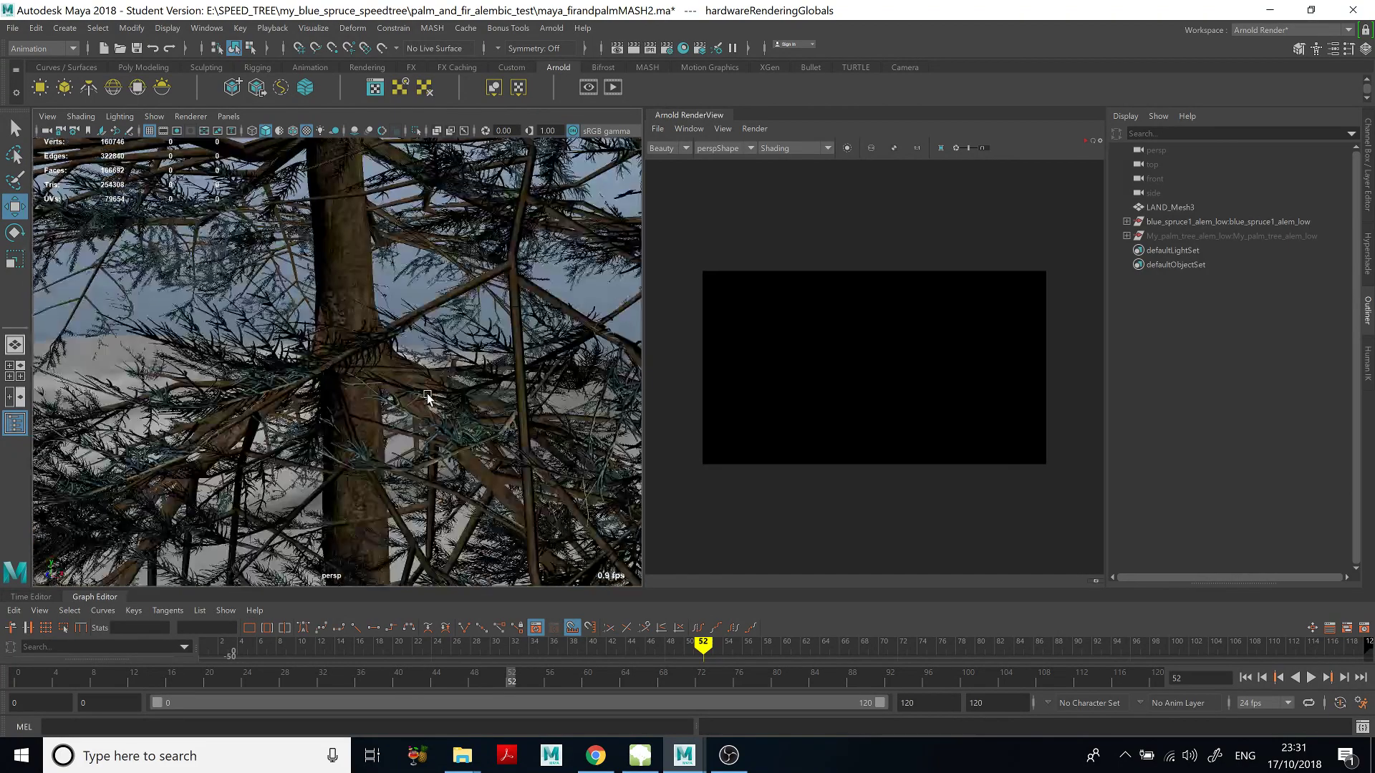
scroll(296, 346, up, 3)
alt+drag(296, 345, 611, 462)
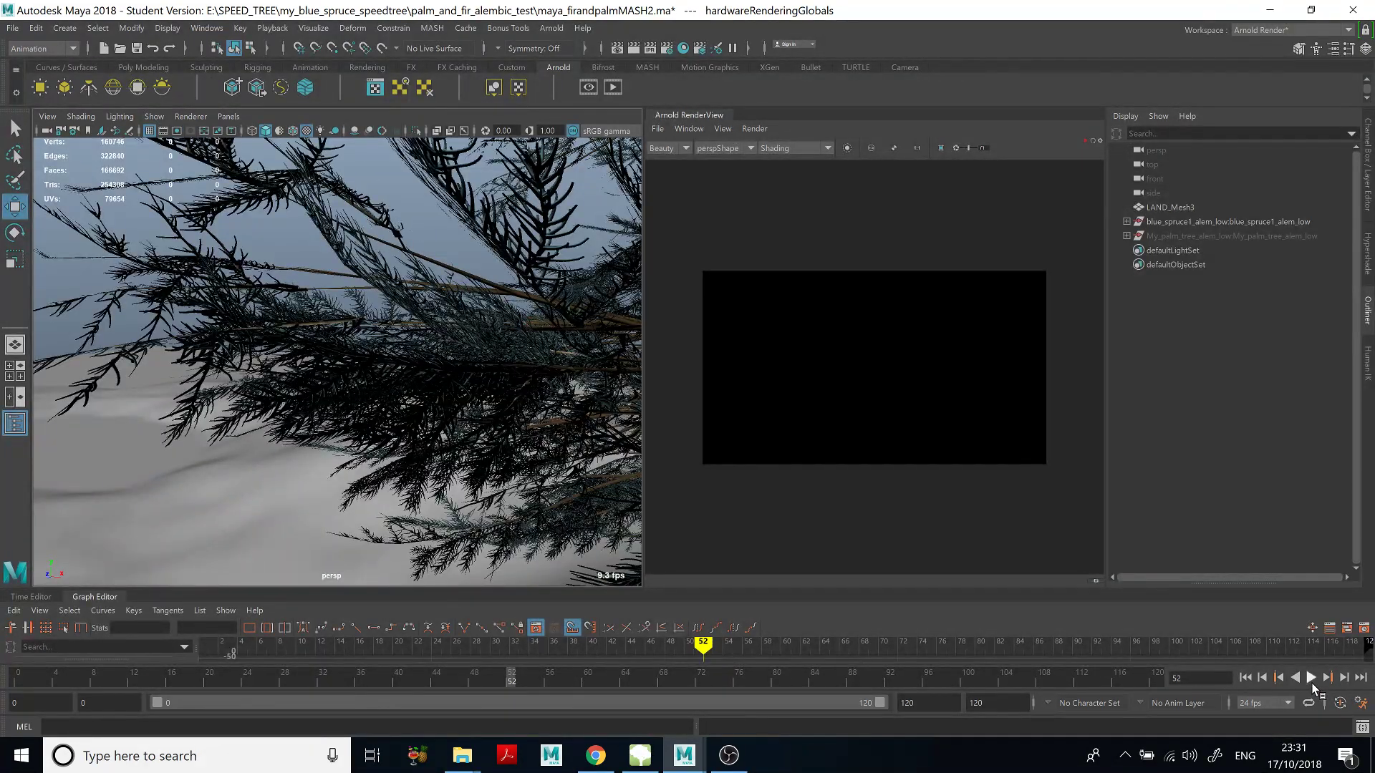
Play back the textured spruce's animation and review the whole tree standing on the terrain.
click(1311, 677)
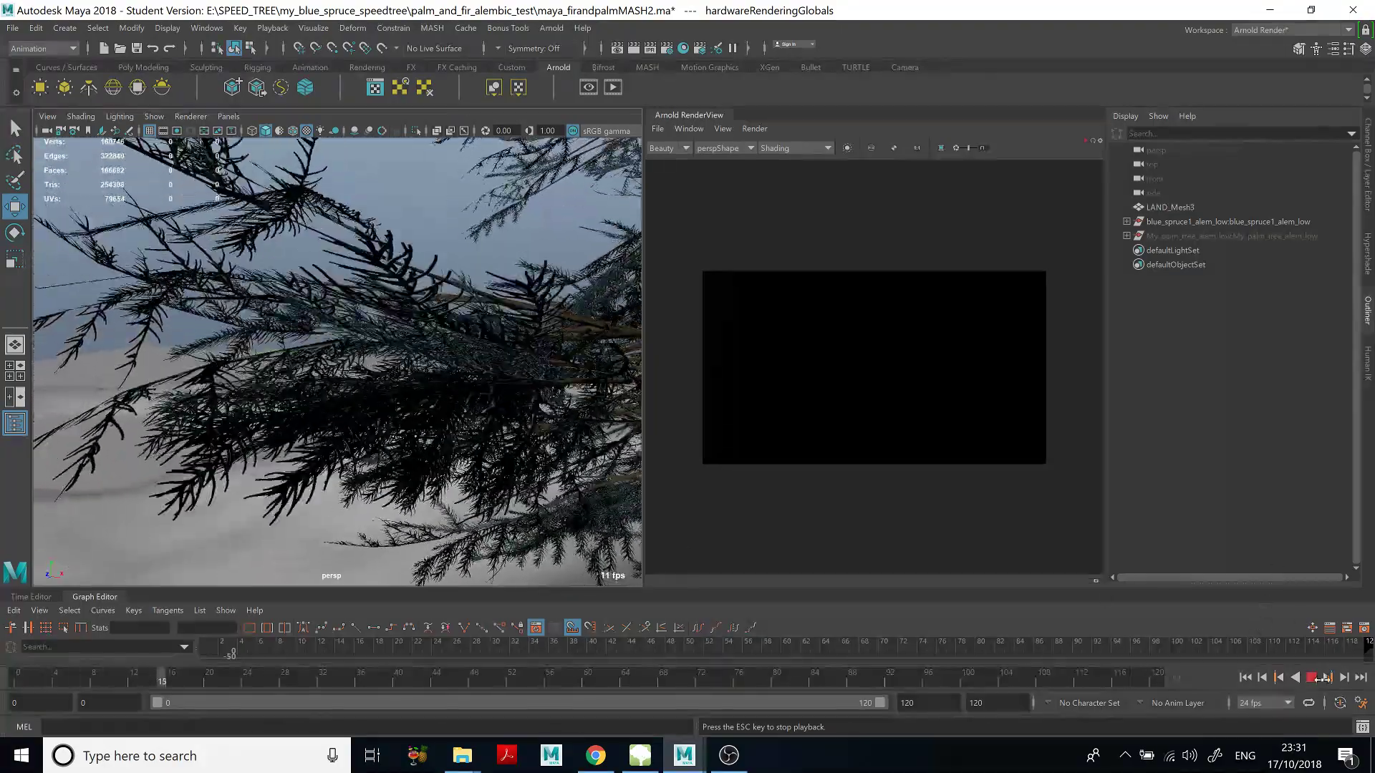
click(1312, 677)
scroll(300, 376, down, 5)
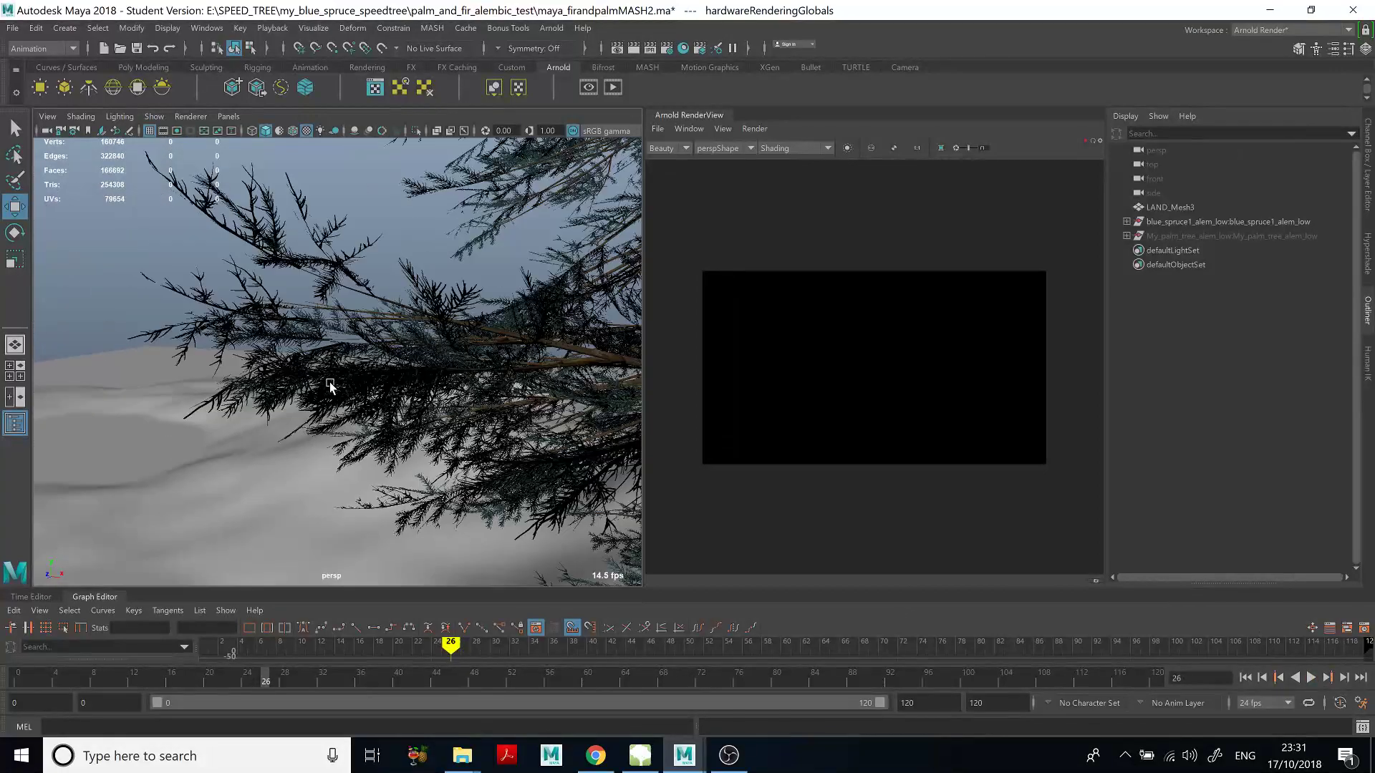
alt+drag(528, 344, 437, 372)
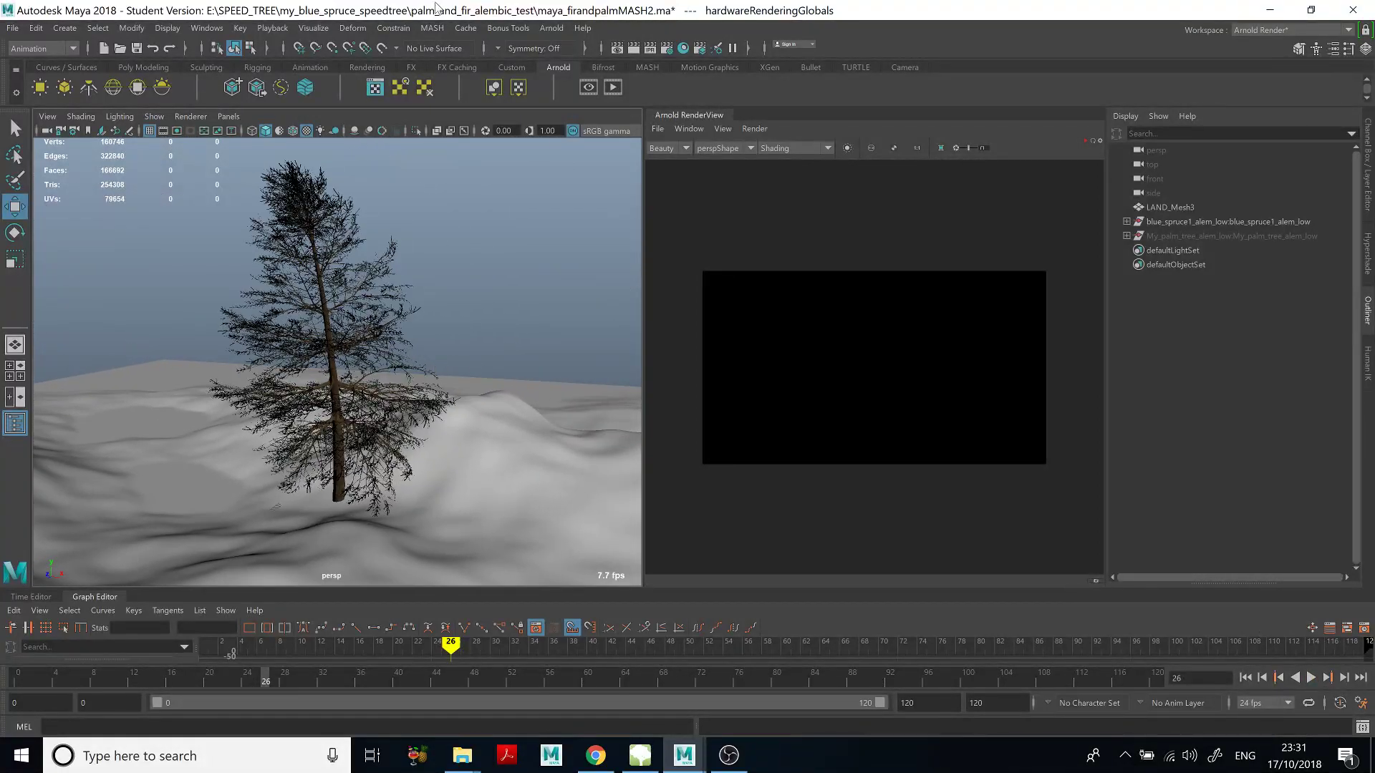
alt+drag(393, 297, 485, 309)
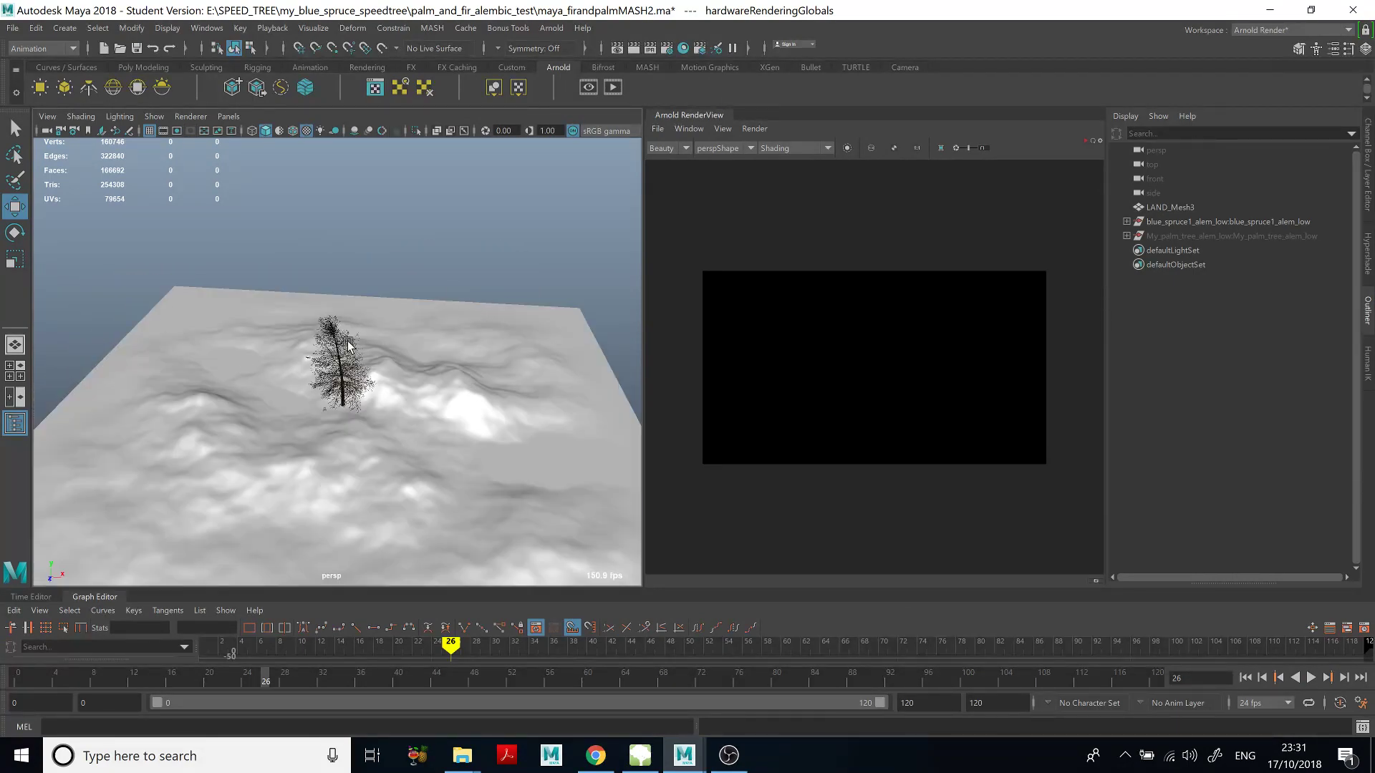
alt+drag(349, 345, 368, 424)
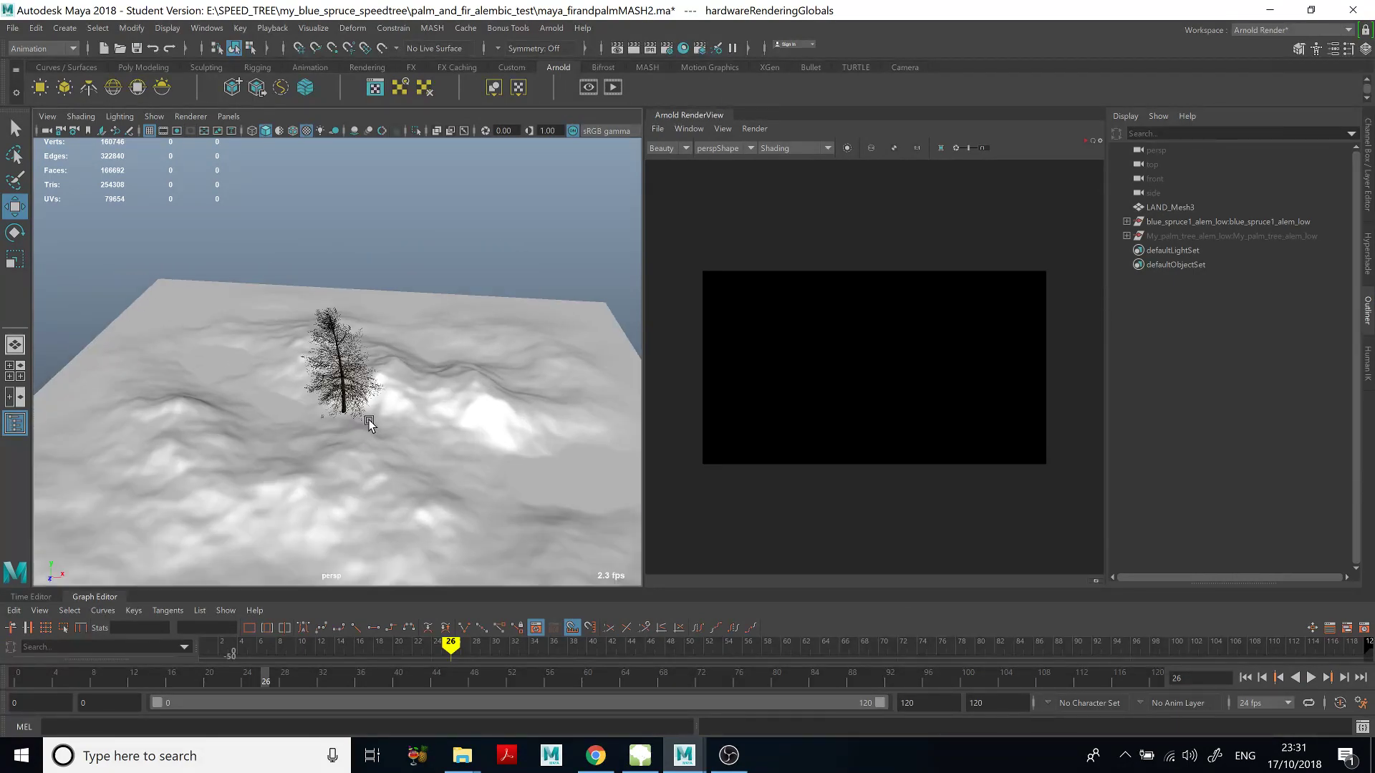
Look over the Arnold stand-in commands and unhide the palm tree.
click(563, 30)
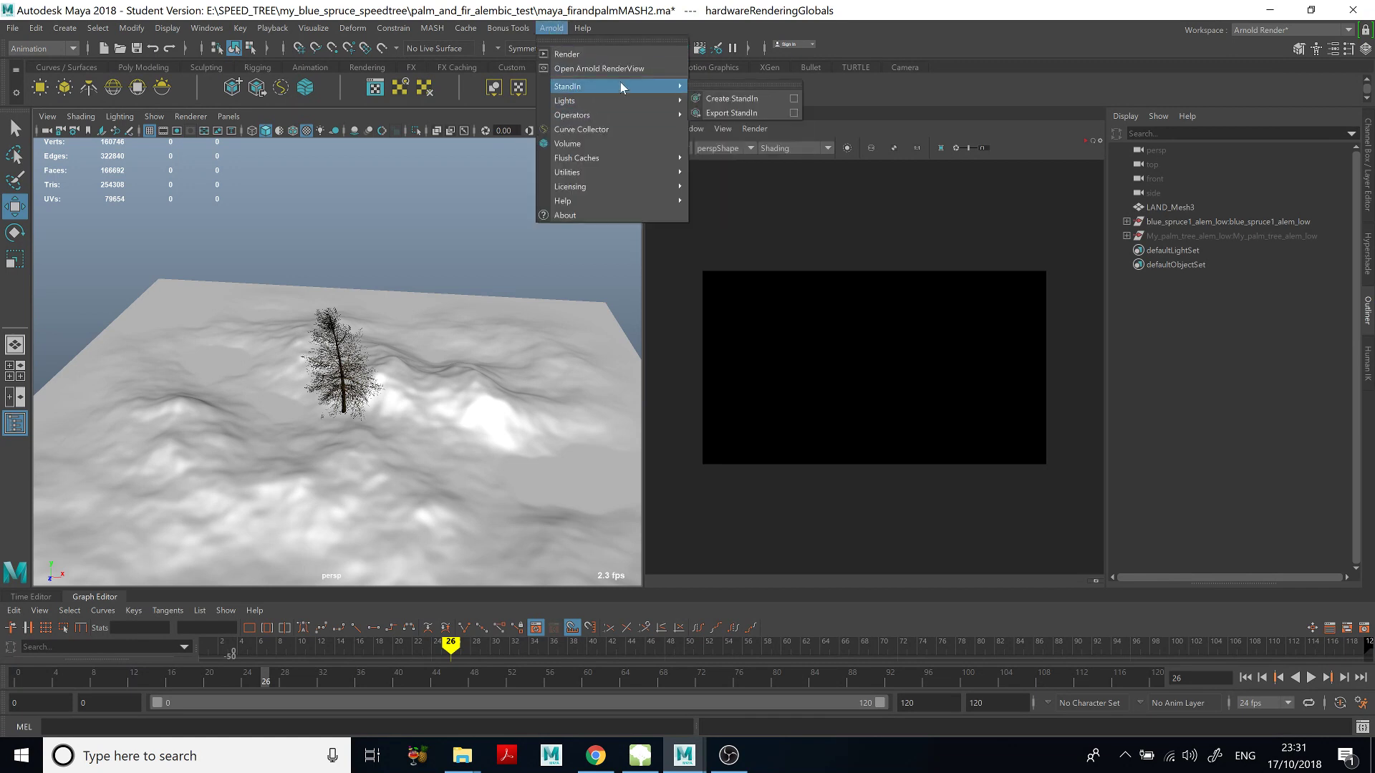
mouse_move(621, 103)
mouse_move(655, 84)
click(1178, 236)
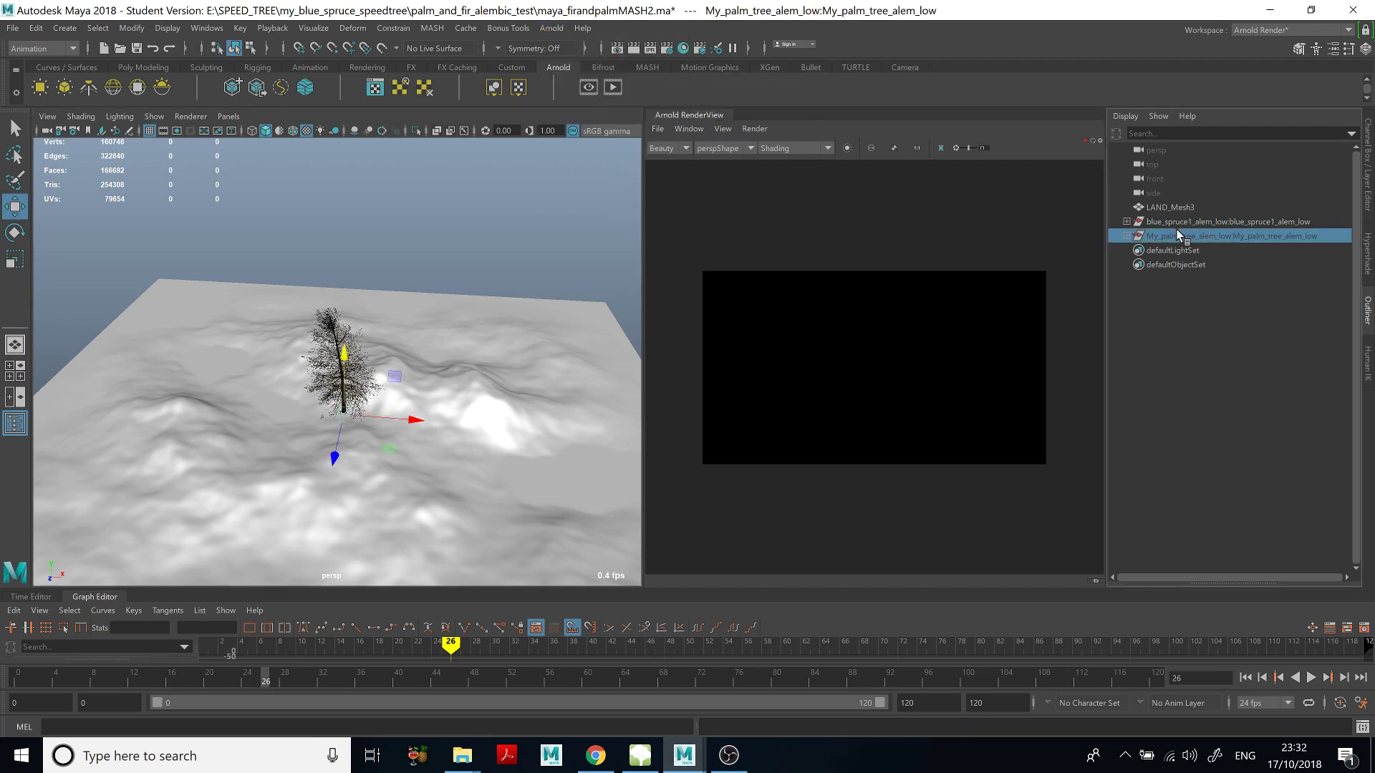
key(h)
Select the palm tree and review the Arnold stand-in export options, including the Sequence frame range.
click(1193, 222)
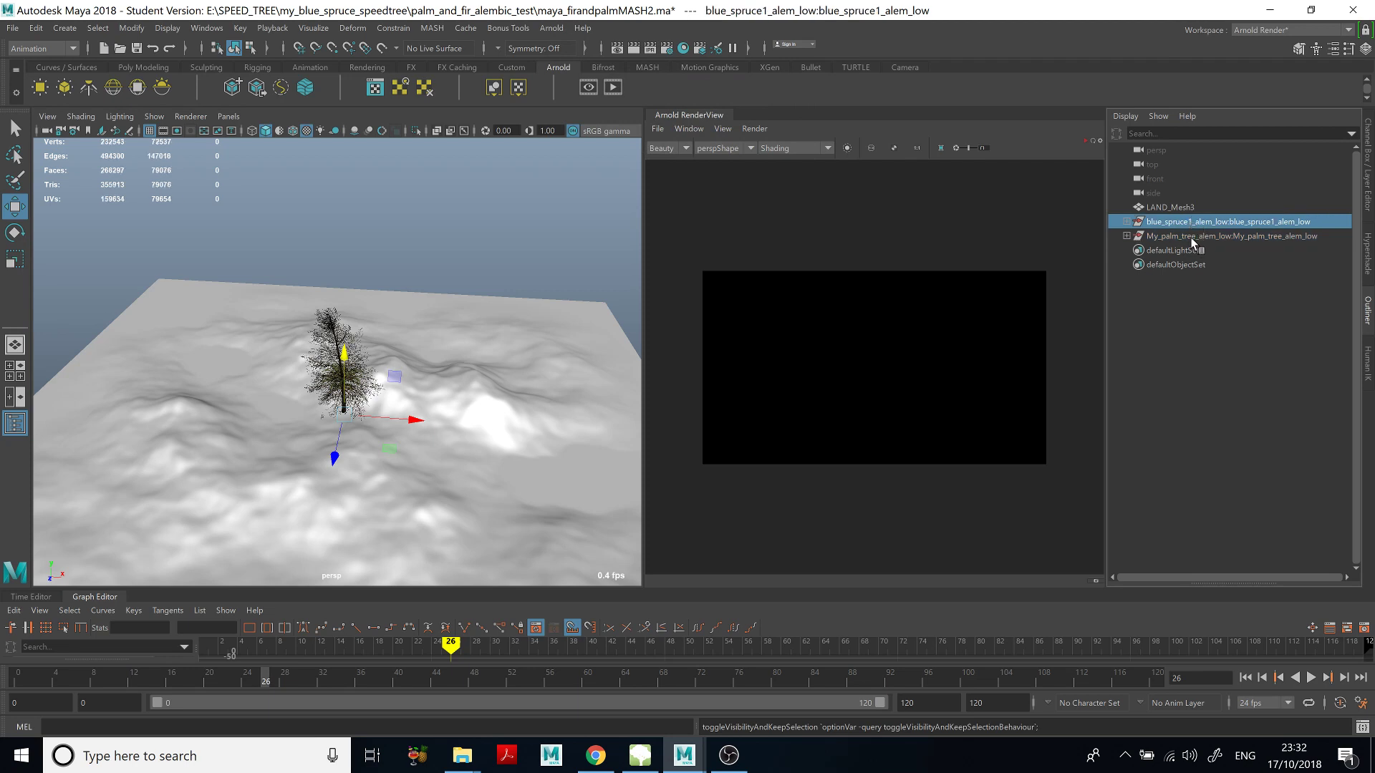
click(1192, 239)
click(551, 28)
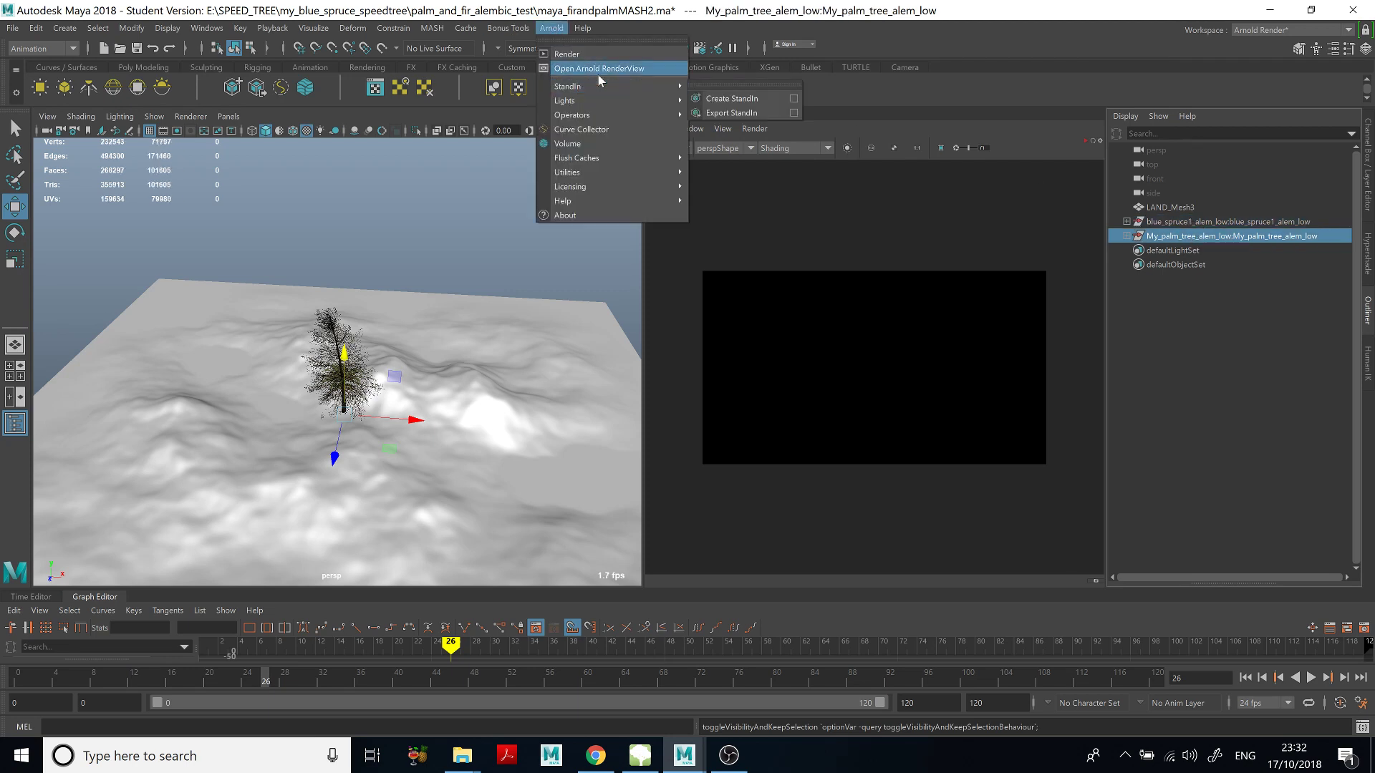
mouse_move(639, 88)
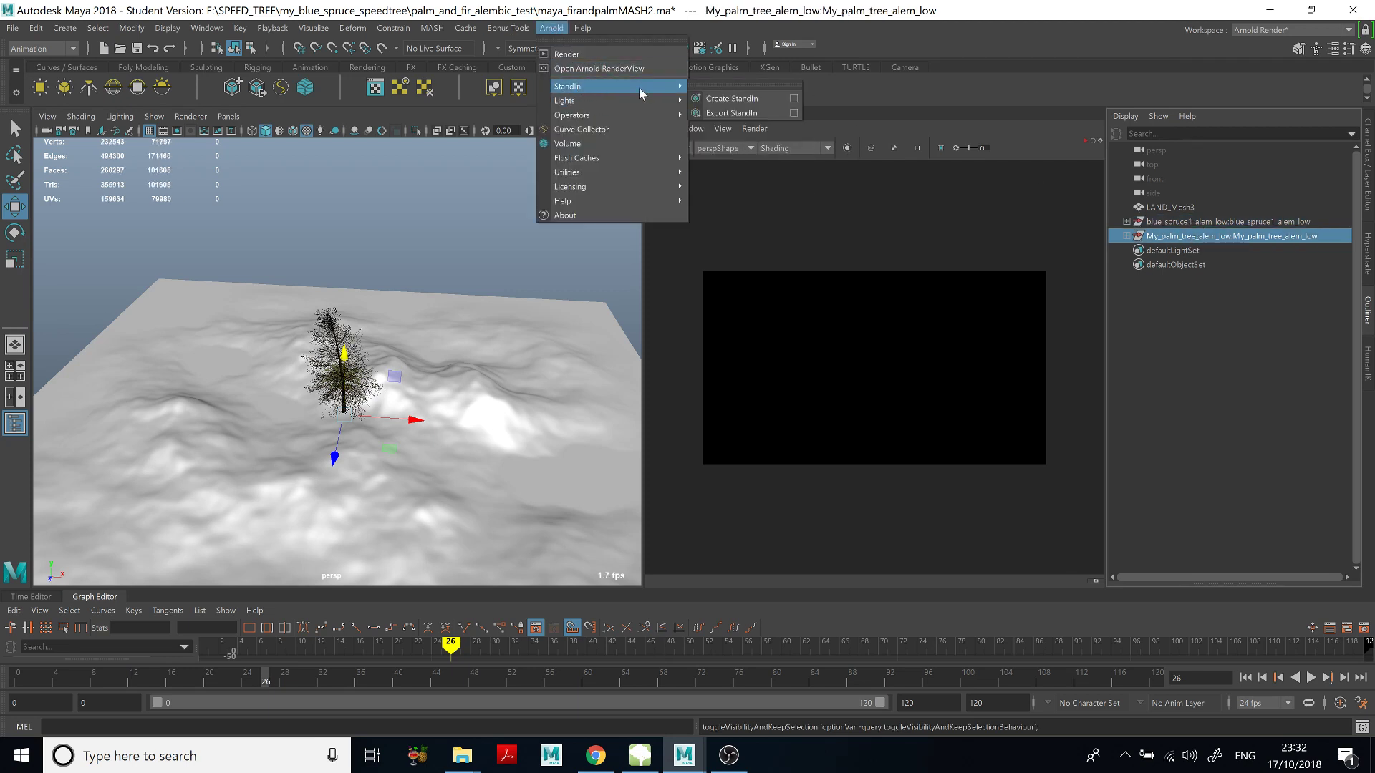
click(793, 112)
drag(1085, 234, 1088, 344)
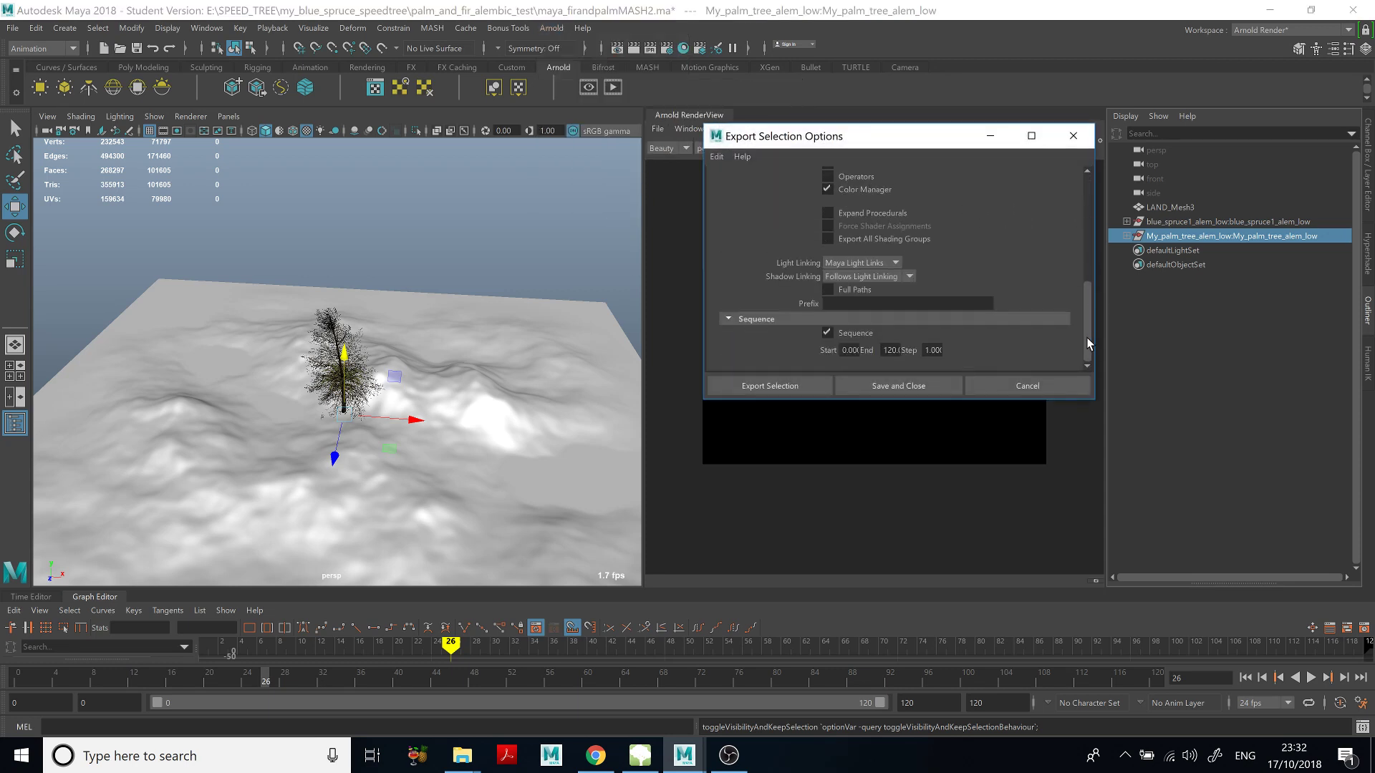
drag(961, 406, 961, 586)
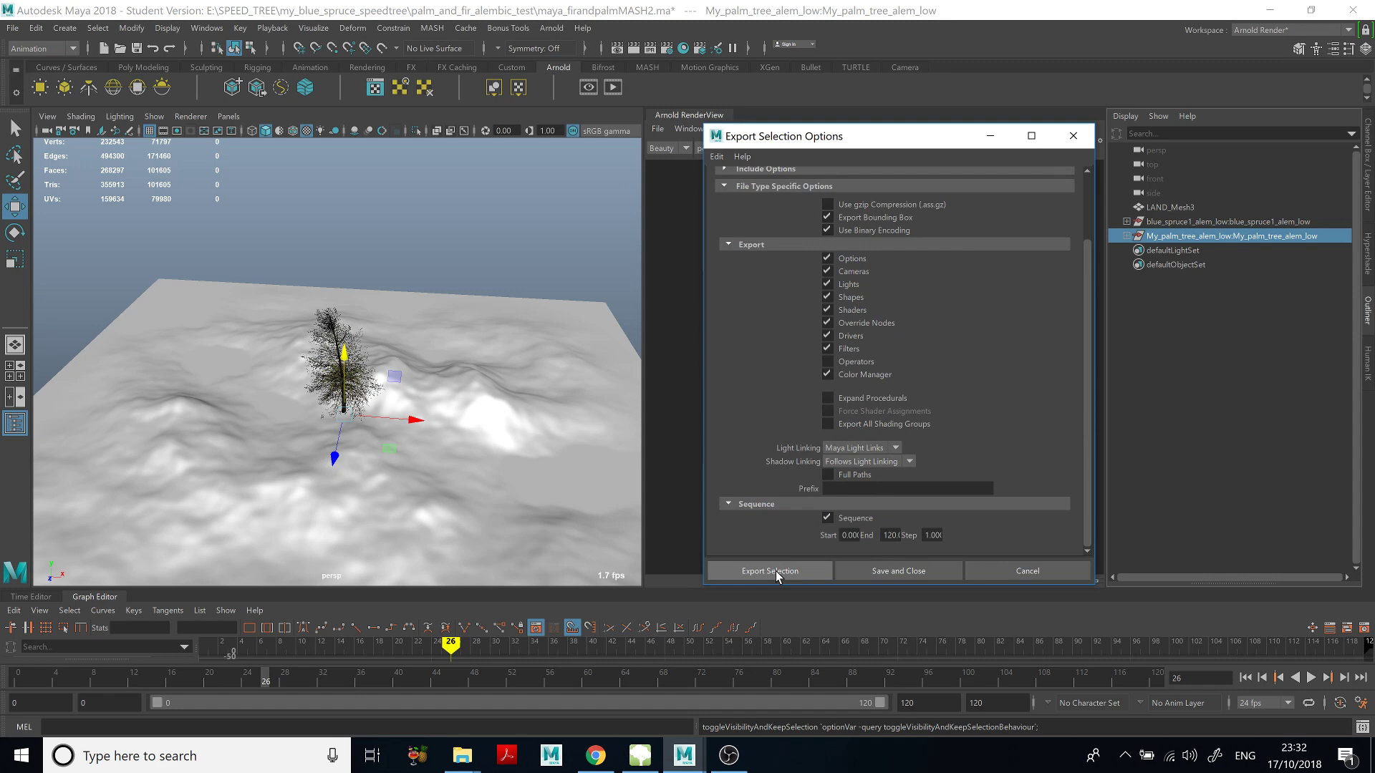
Switch to File Explorer, examine the ASS sequence in the palm_new_animated_standin folder, and close the palm's stand-in export options in Maya without exporting.
click(475, 767)
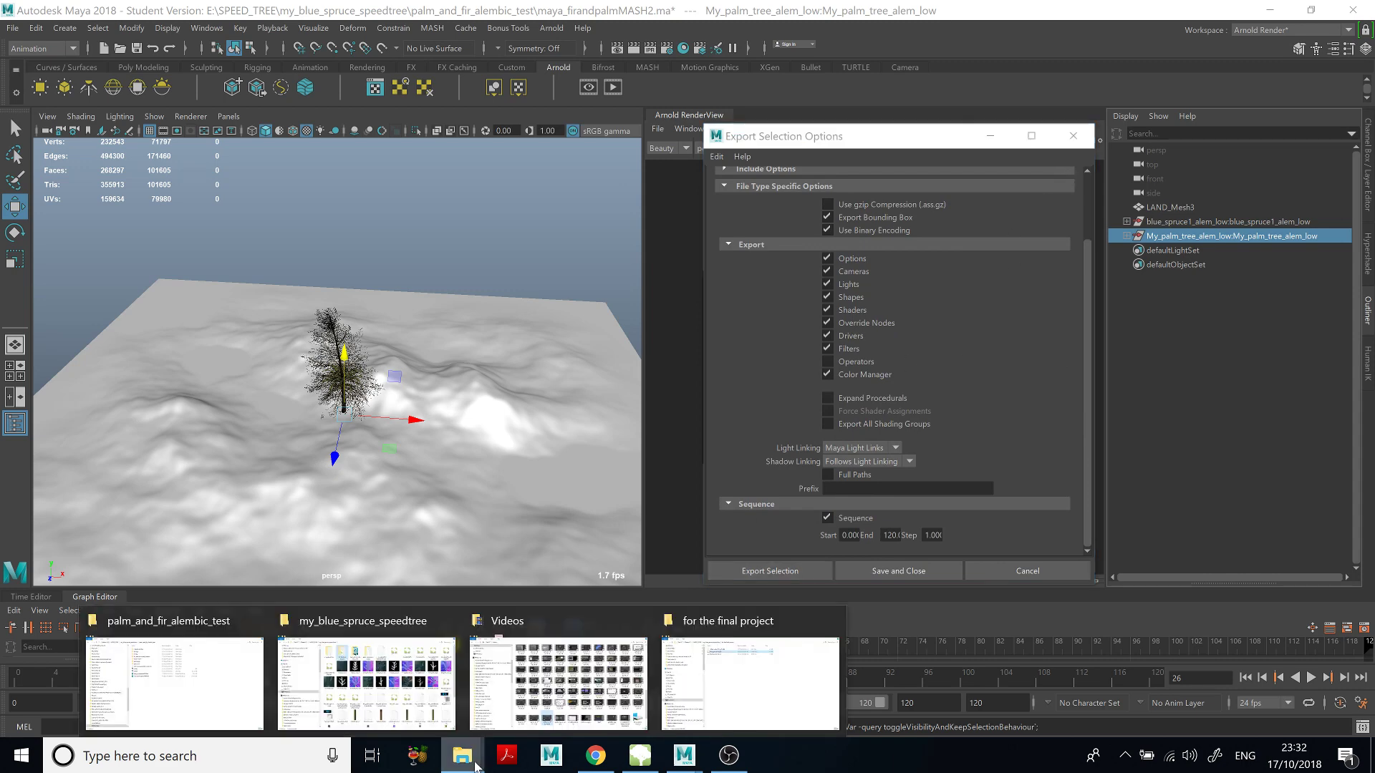
click(214, 684)
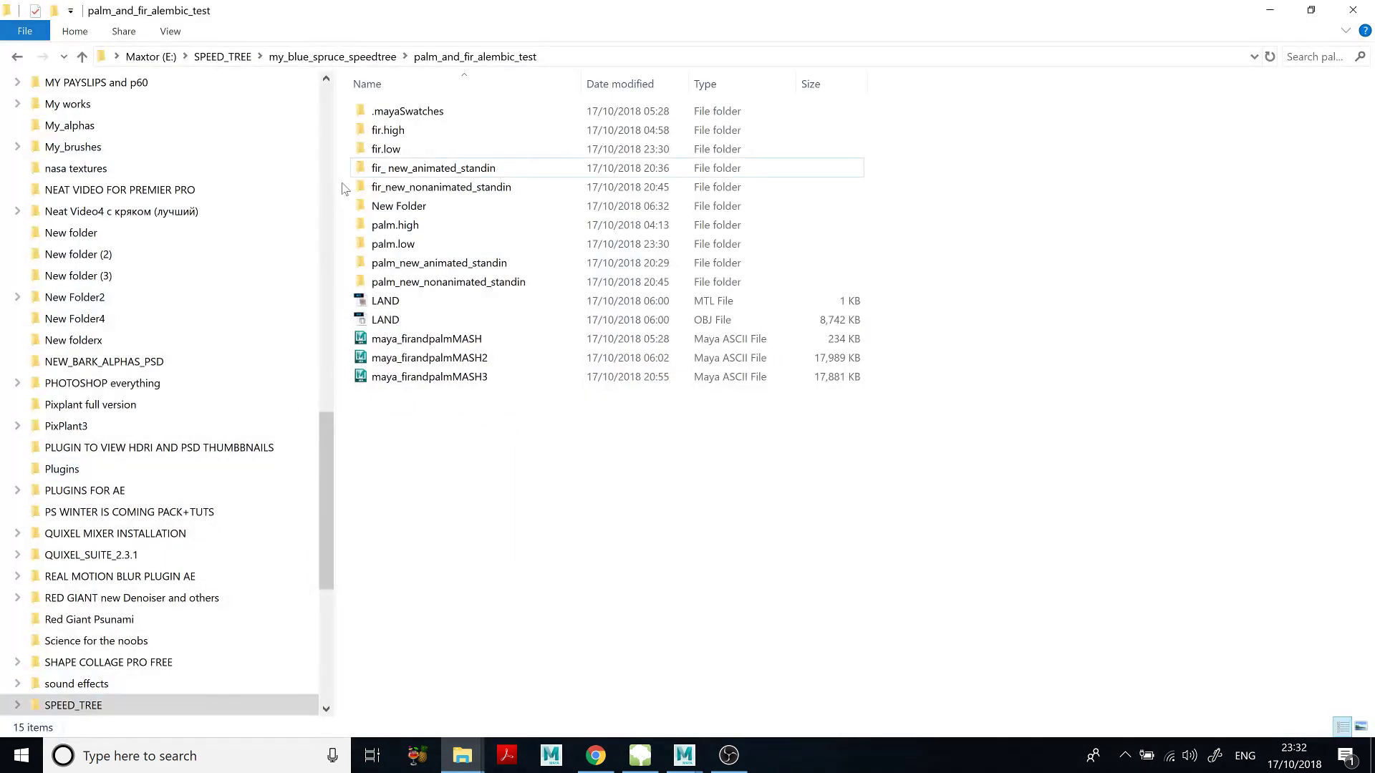
click(445, 184)
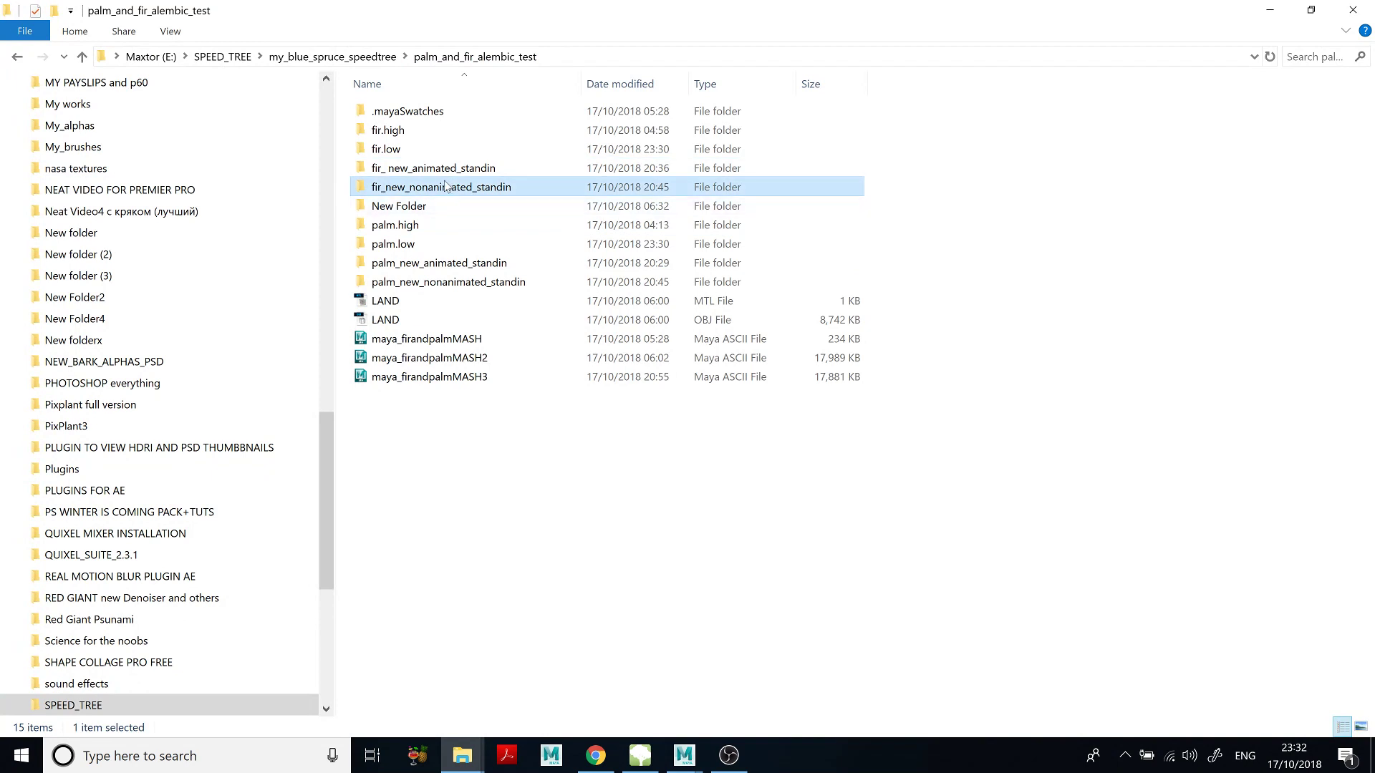
click(442, 172)
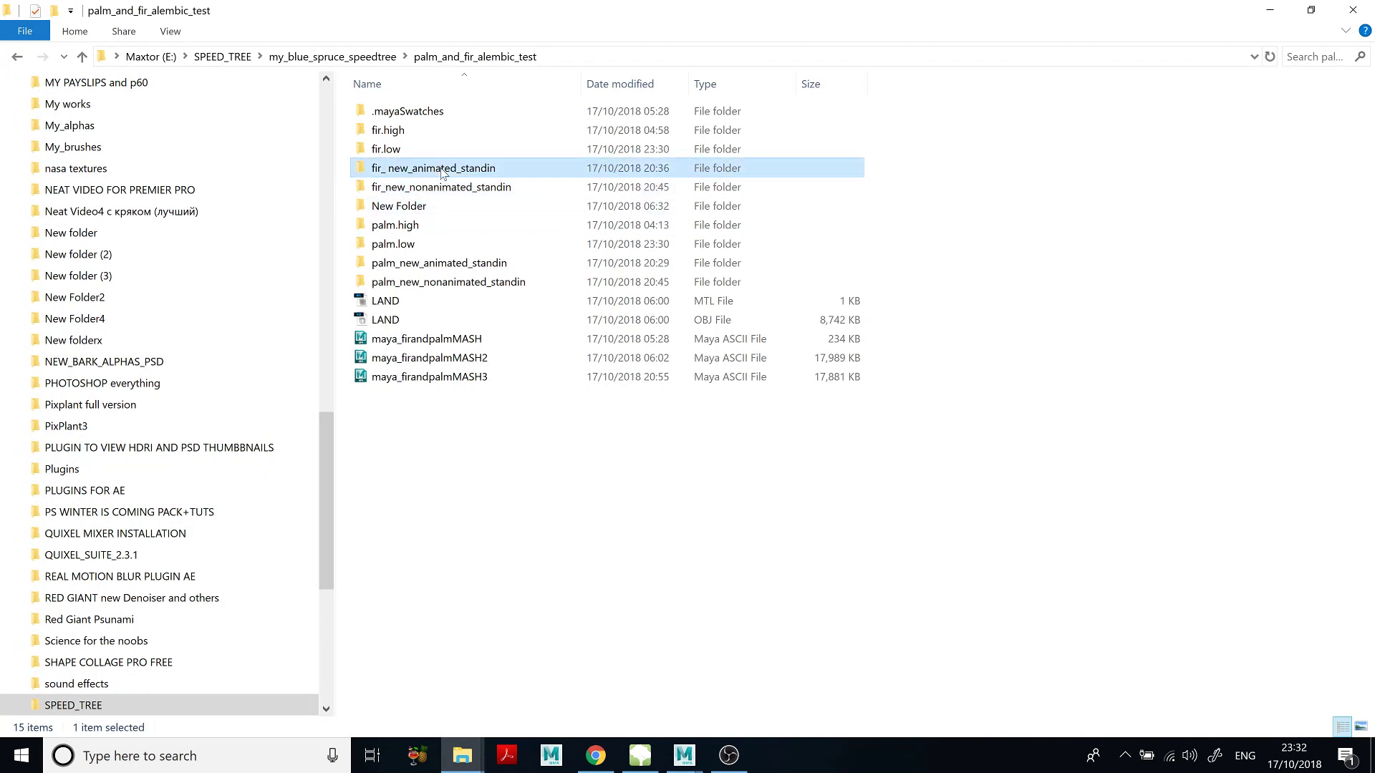
click(430, 285)
click(432, 266)
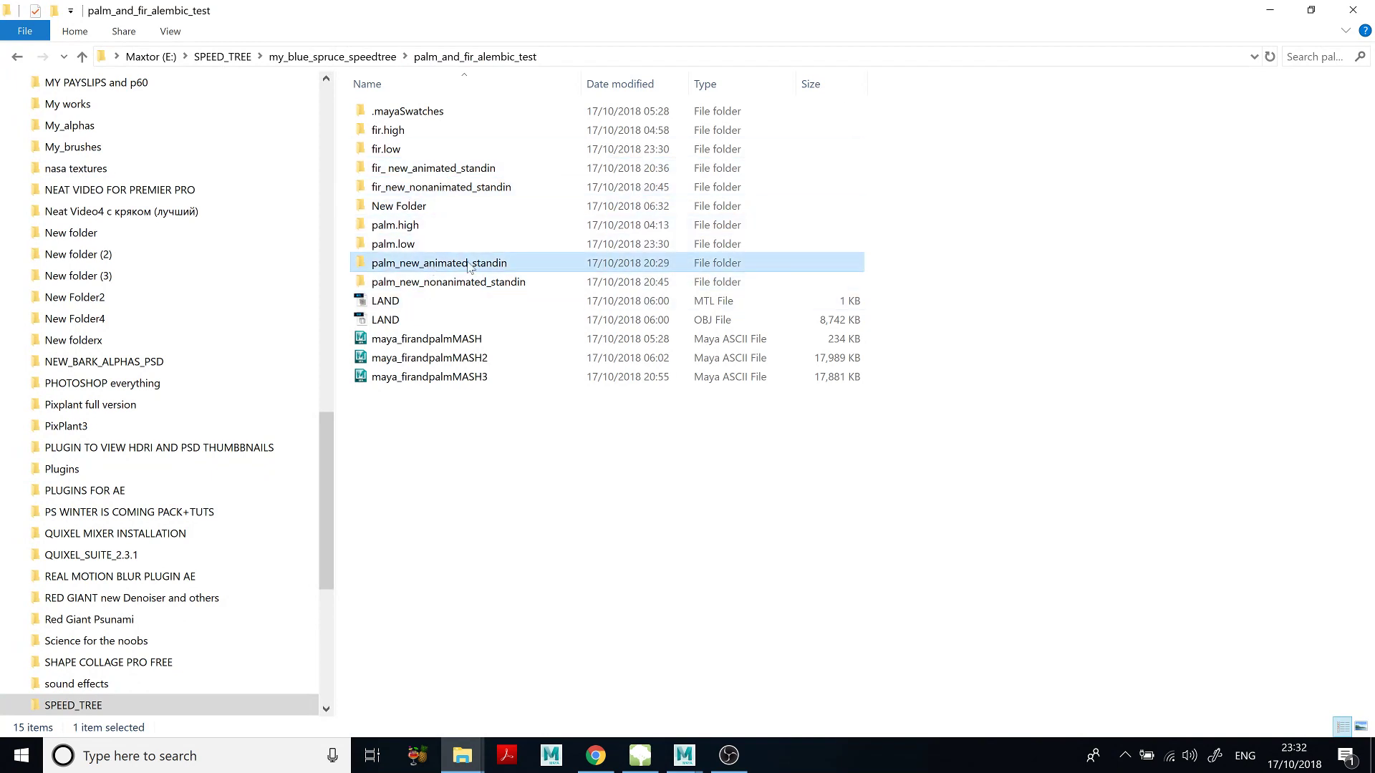
double_click(469, 266)
click(422, 117)
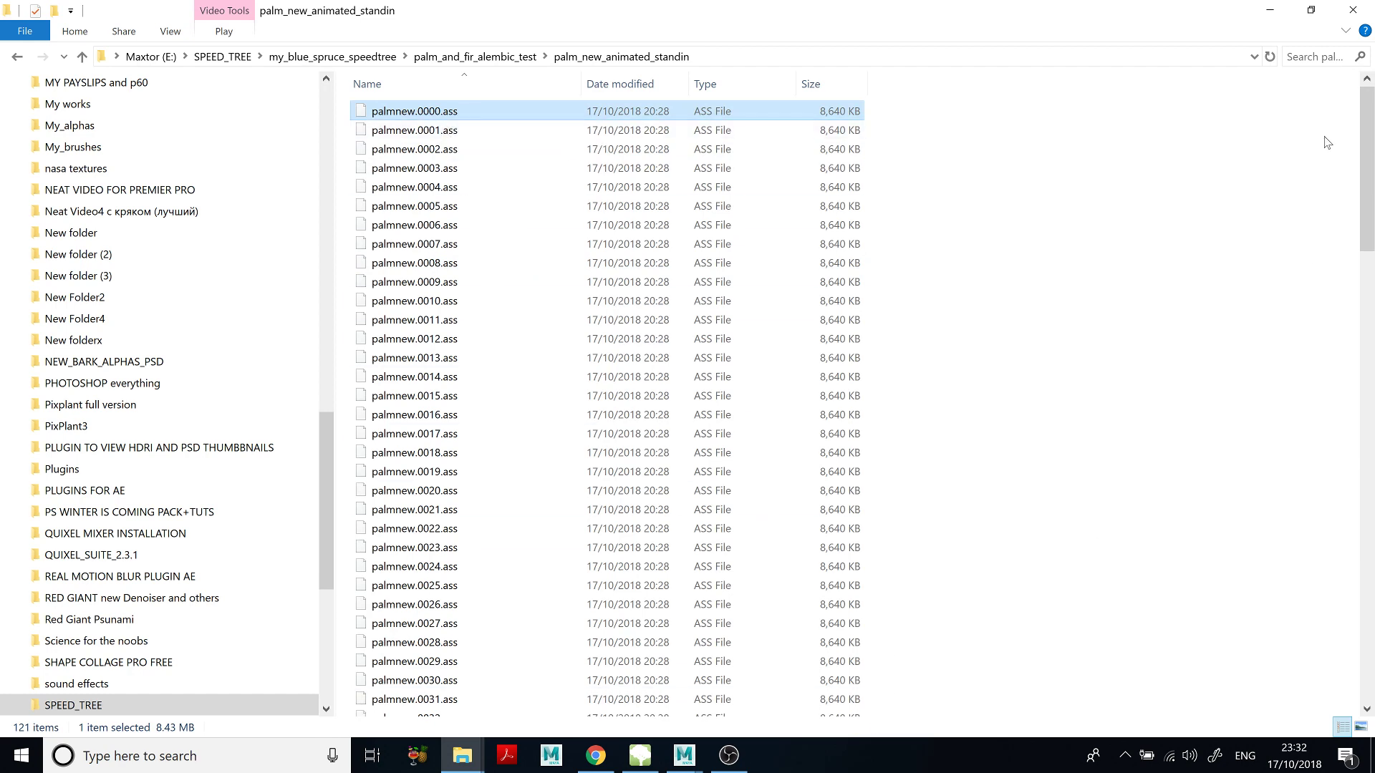
click(1270, 10)
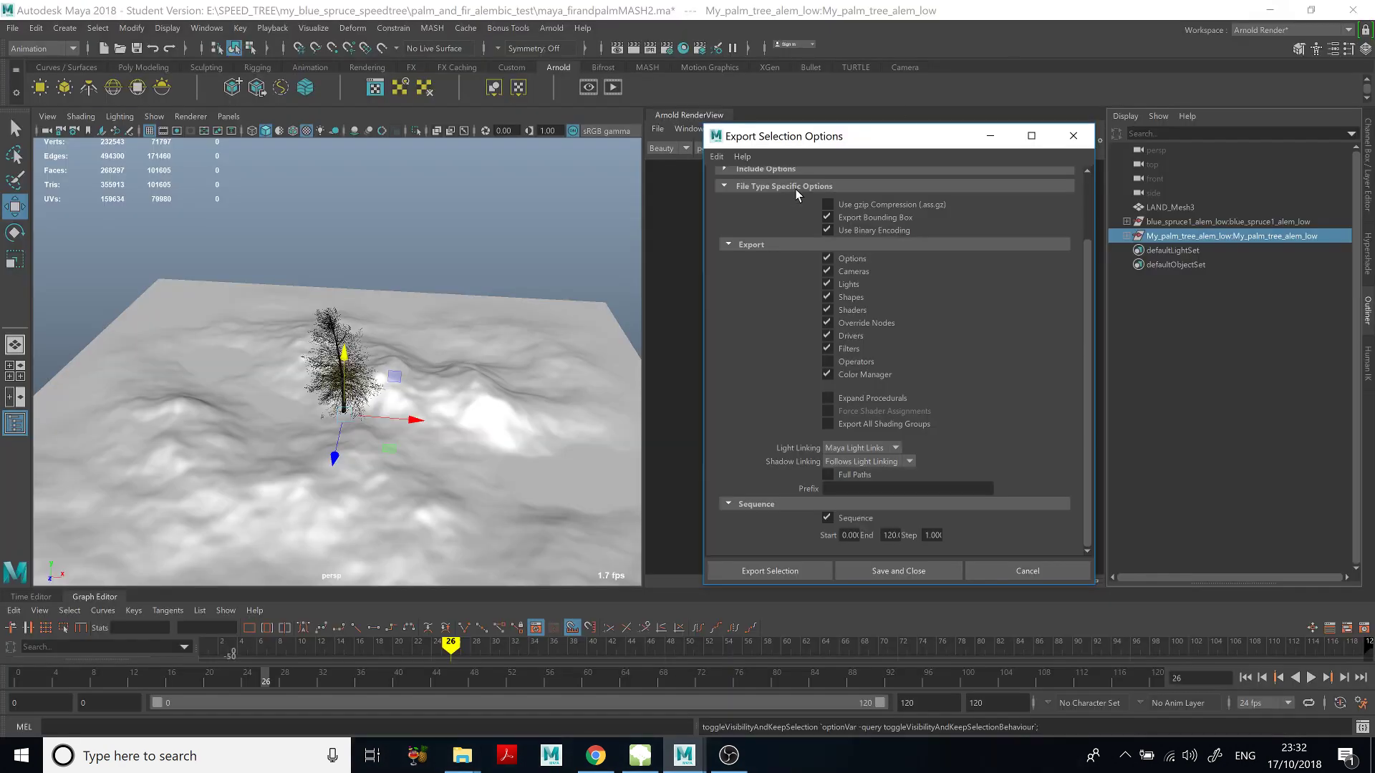
click(1075, 137)
Select the blue spruce and examine its Arnold stand-in export options and sequence range.
click(1203, 222)
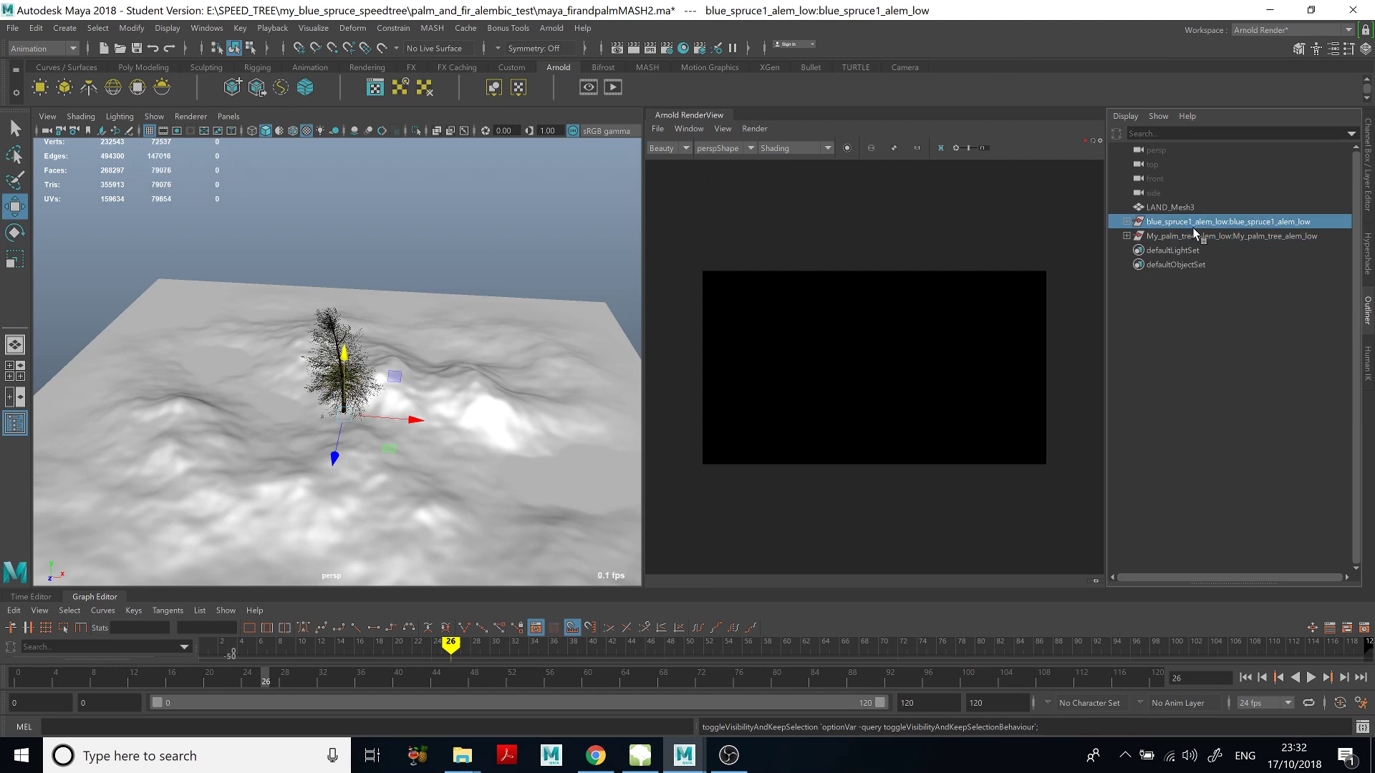
click(552, 28)
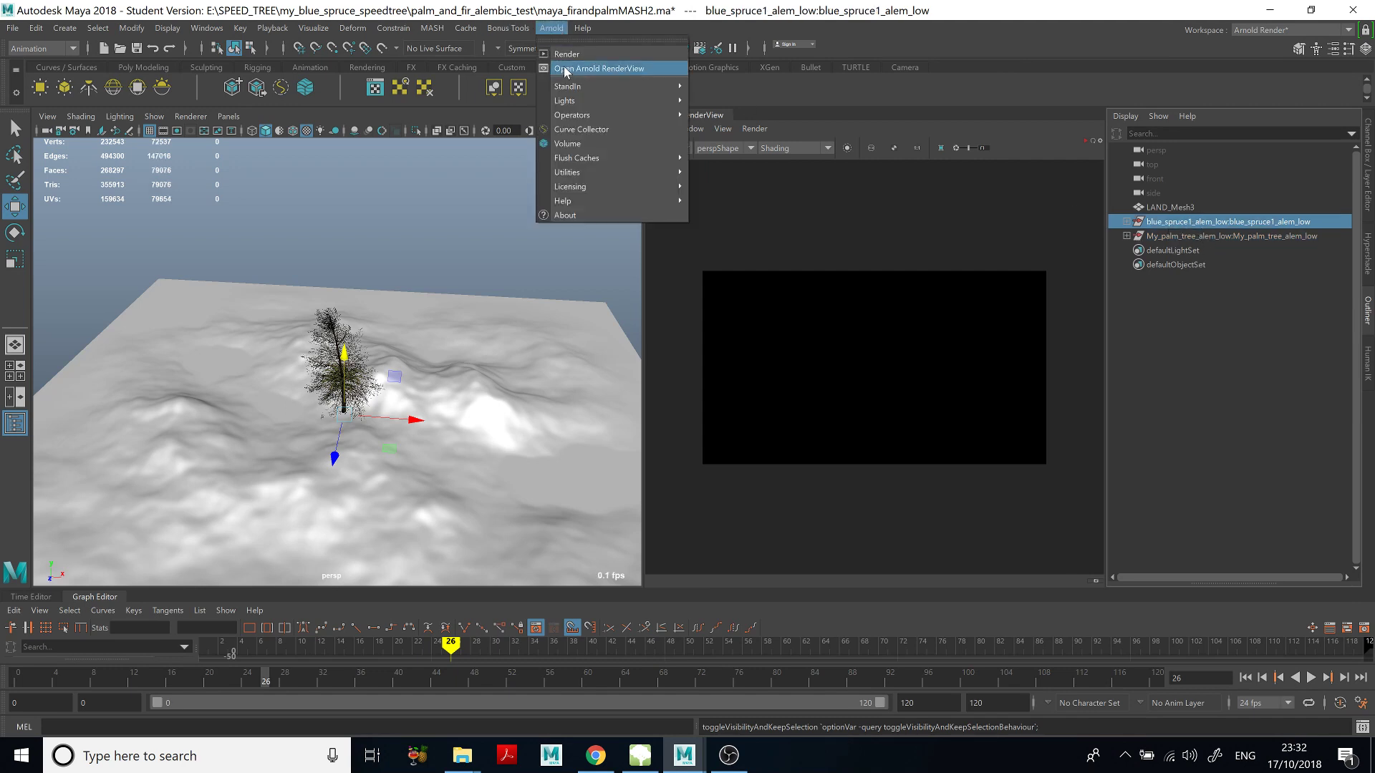
mouse_move(673, 86)
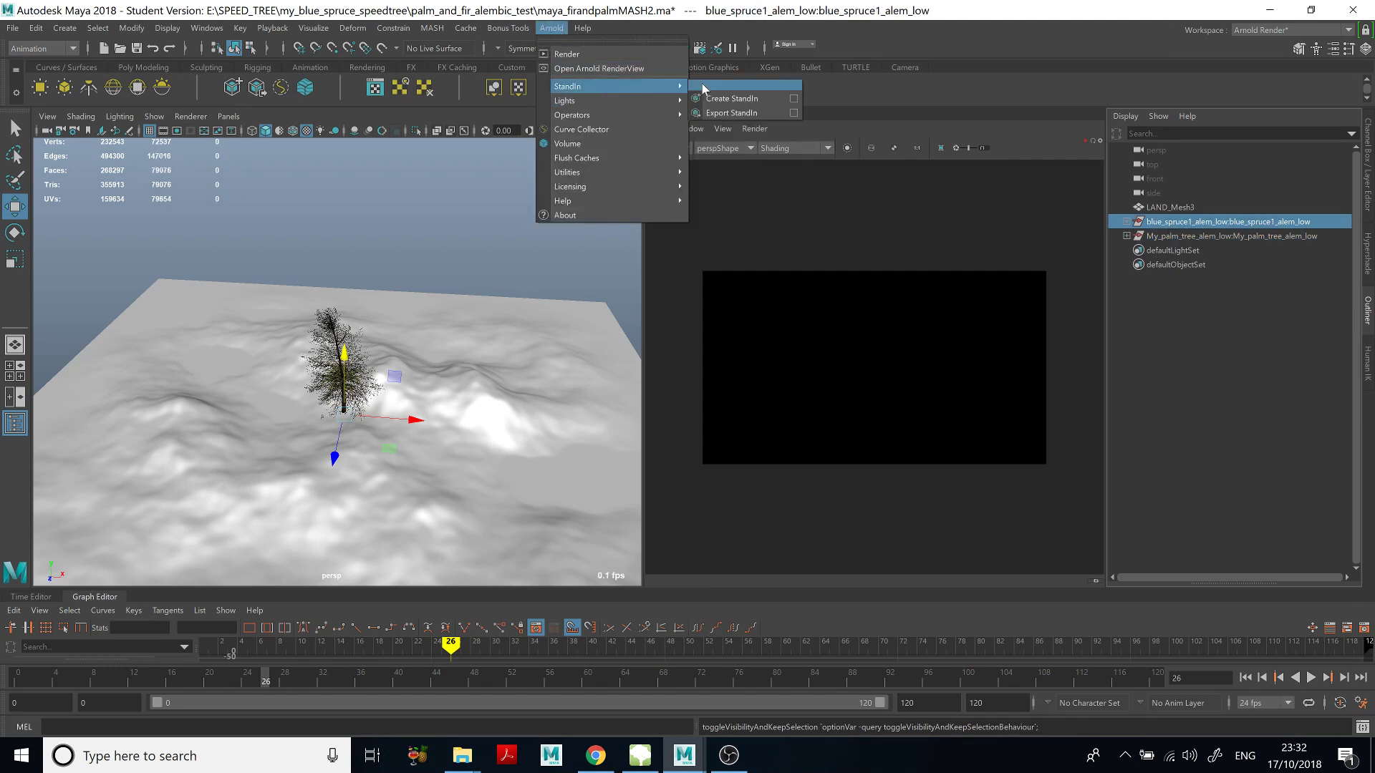
click(793, 113)
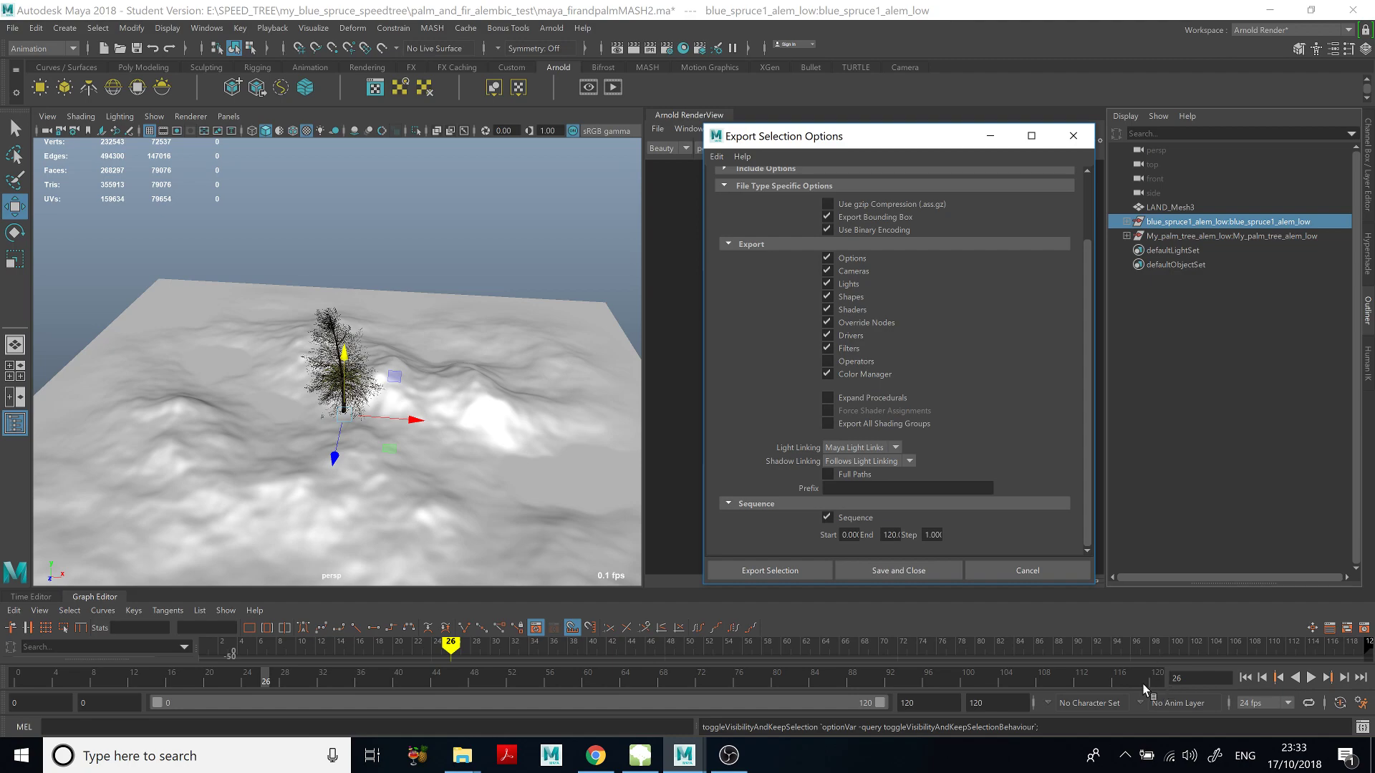
Switch to SpeedTree Modeler, review the blue spruce's Alembic mesh export settings for wind, frame rate and length, and leave without exporting.
click(640, 756)
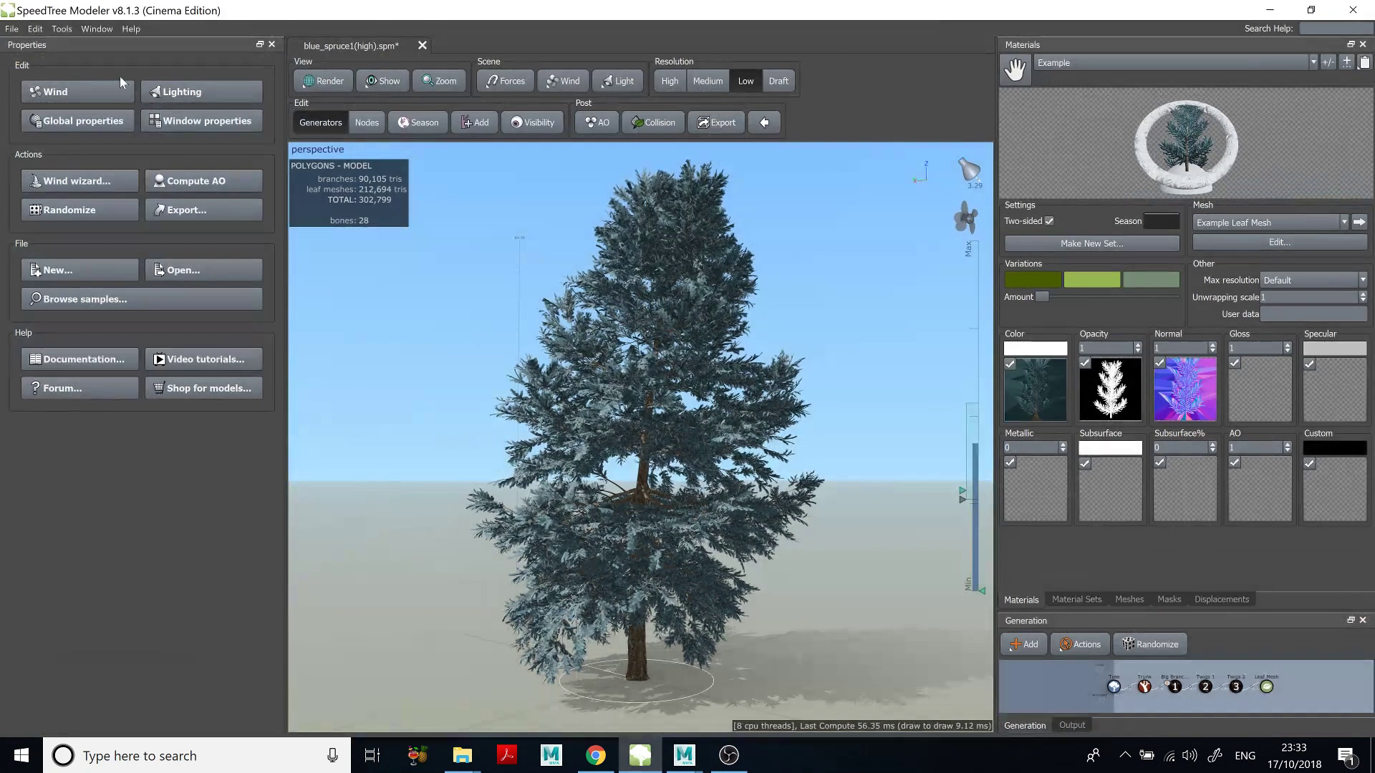
click(12, 28)
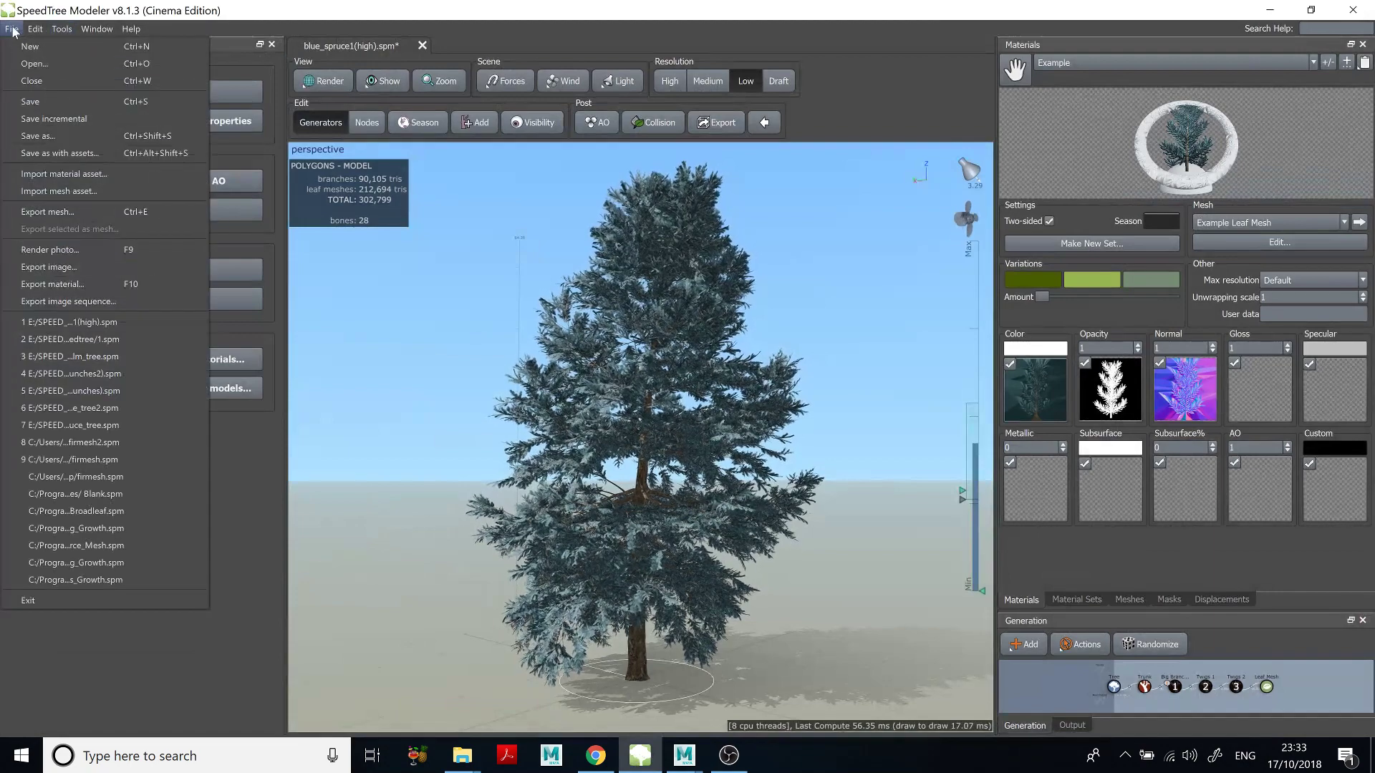
click(57, 212)
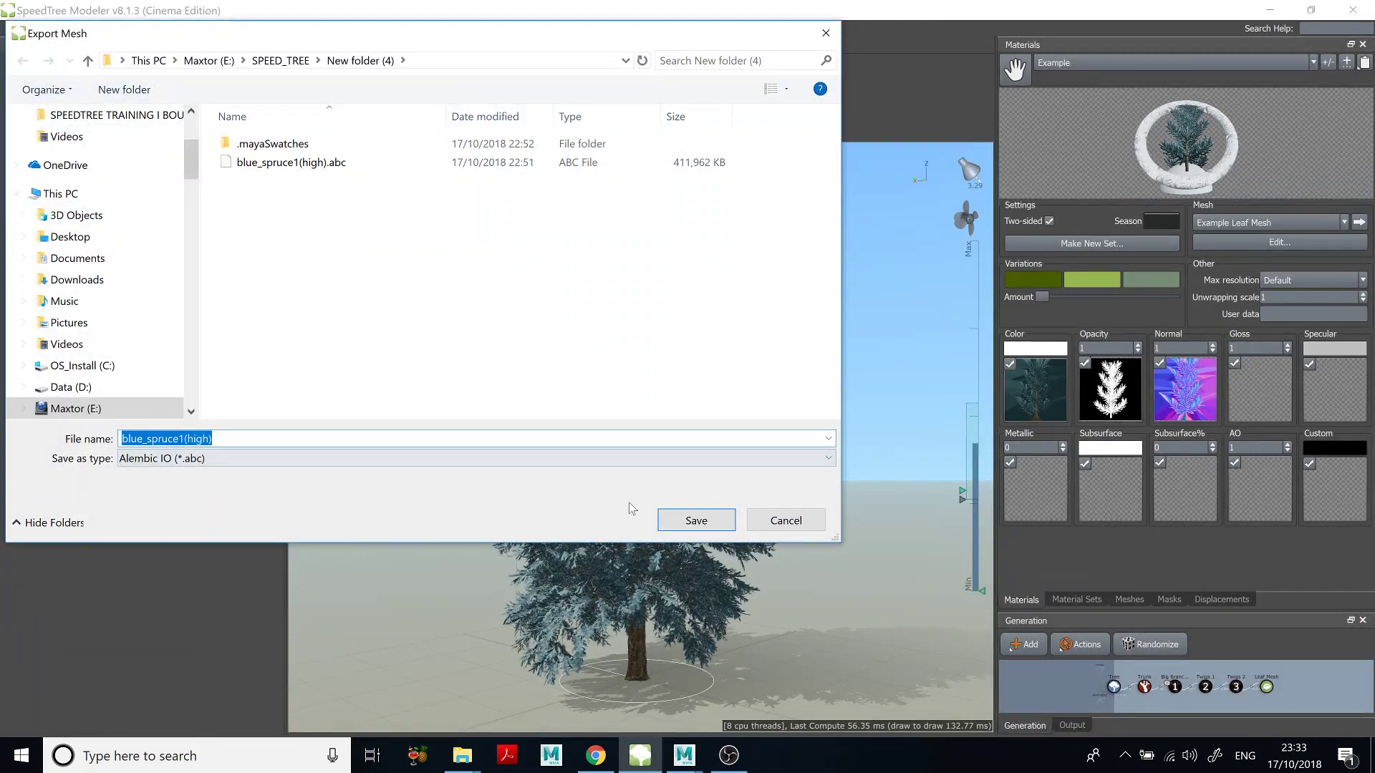
click(709, 523)
click(750, 387)
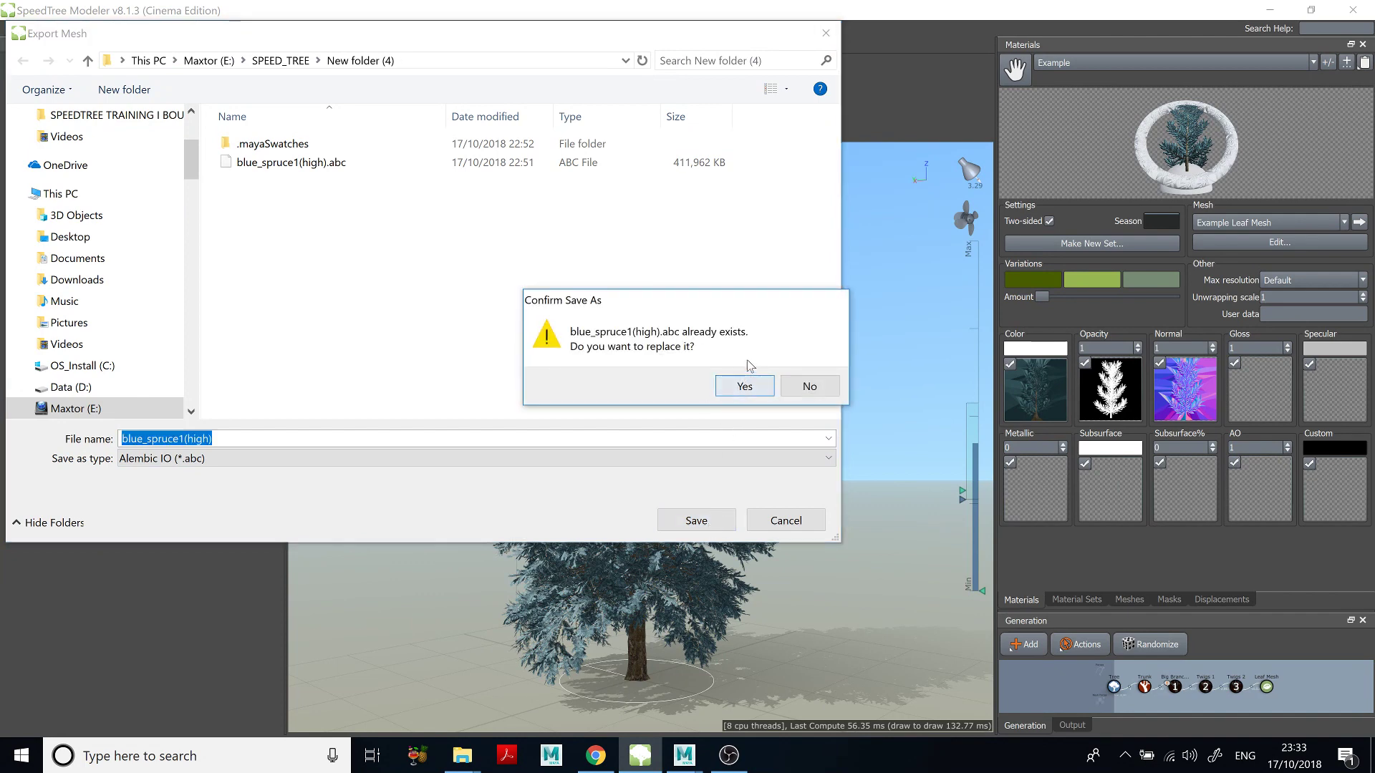
click(741, 387)
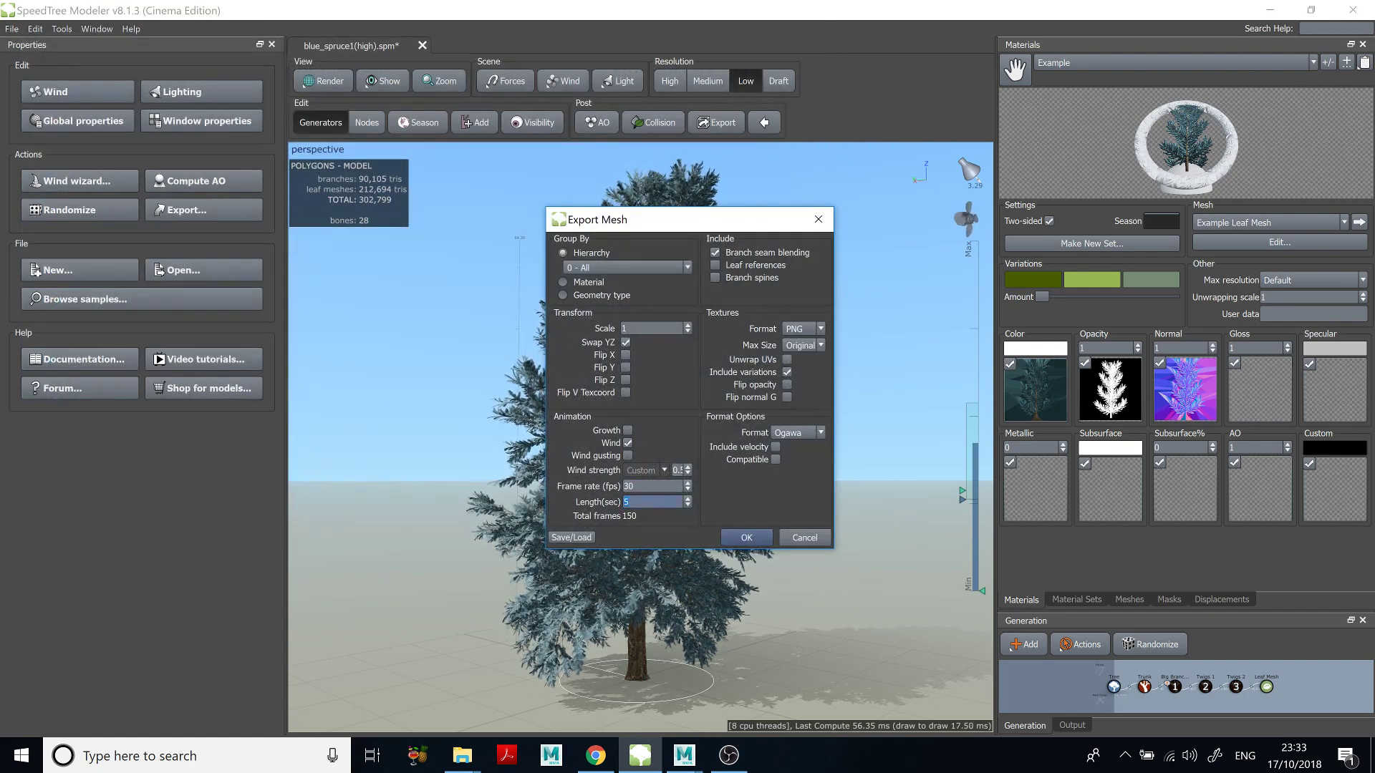
key(Tab)
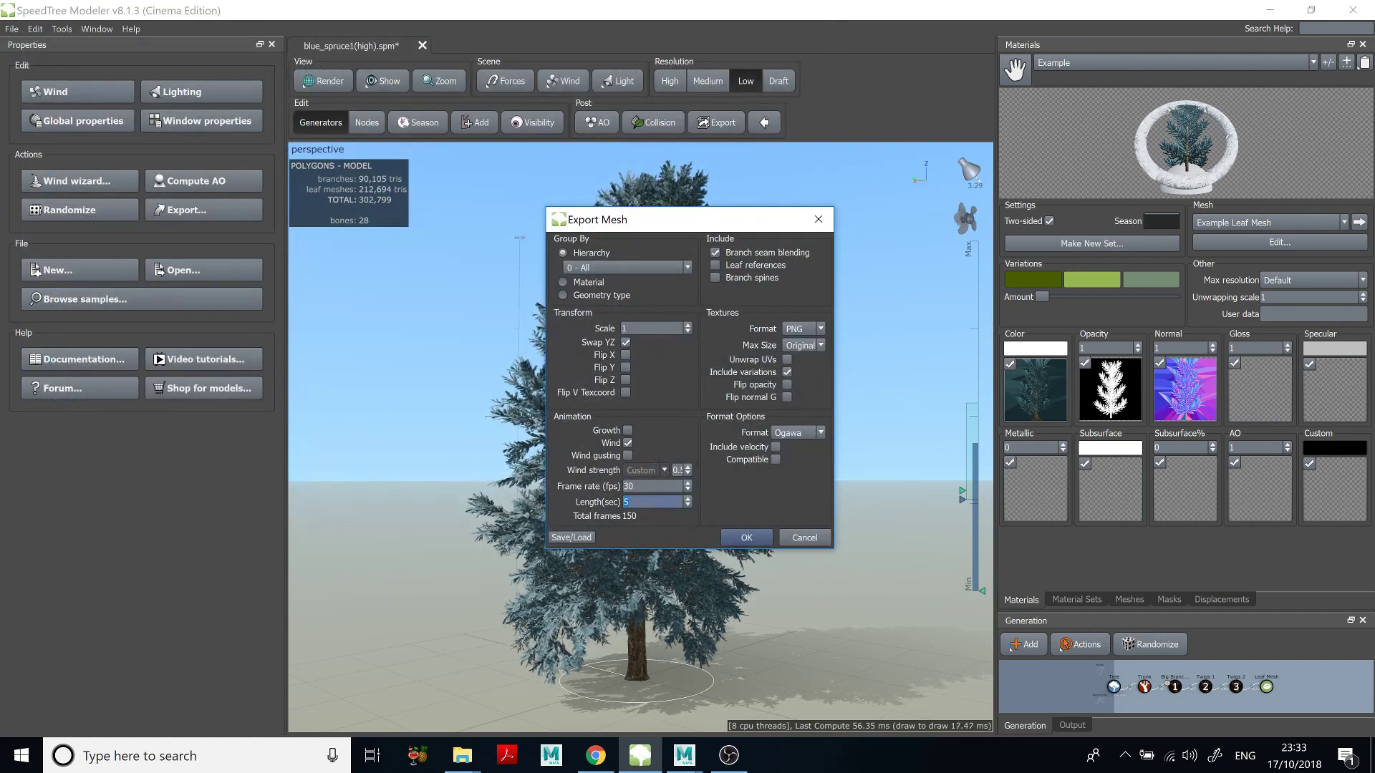
click(628, 443)
click(627, 443)
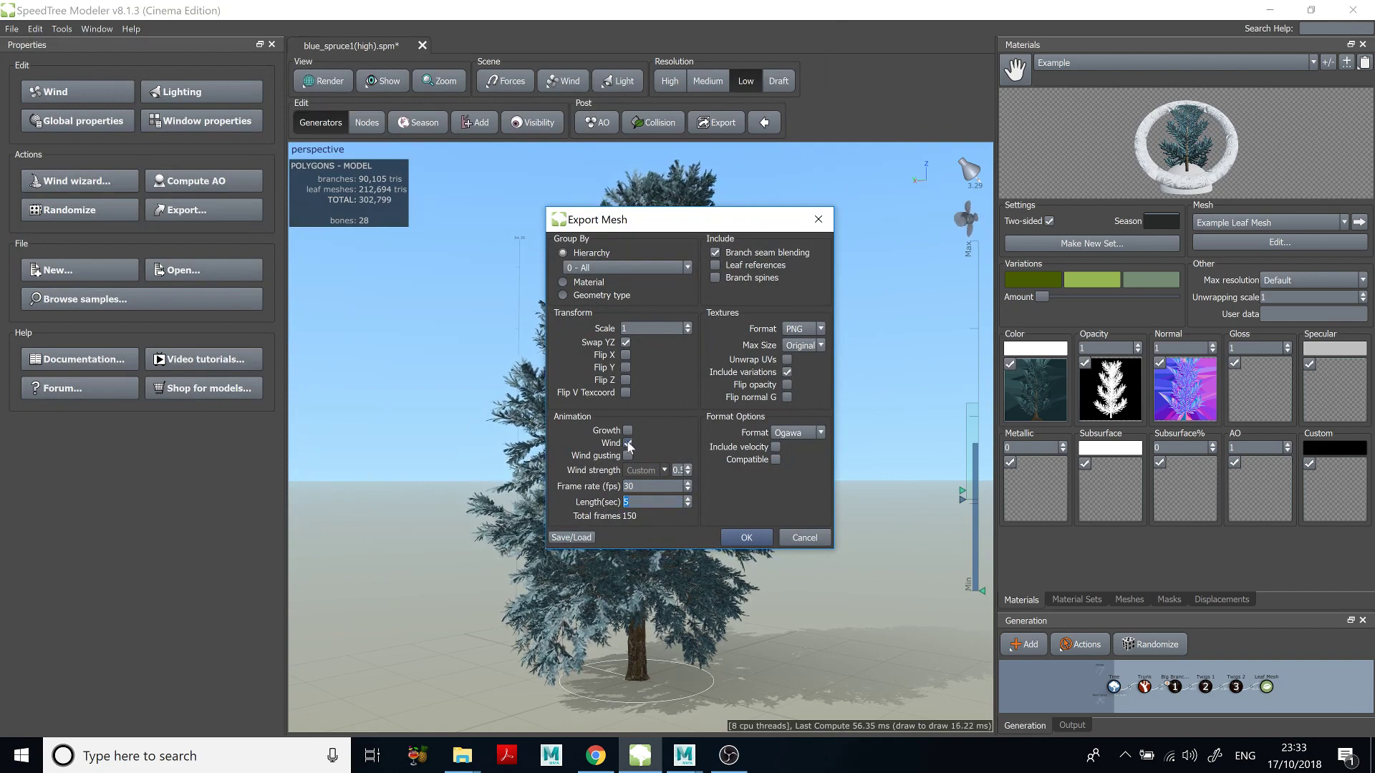
click(819, 219)
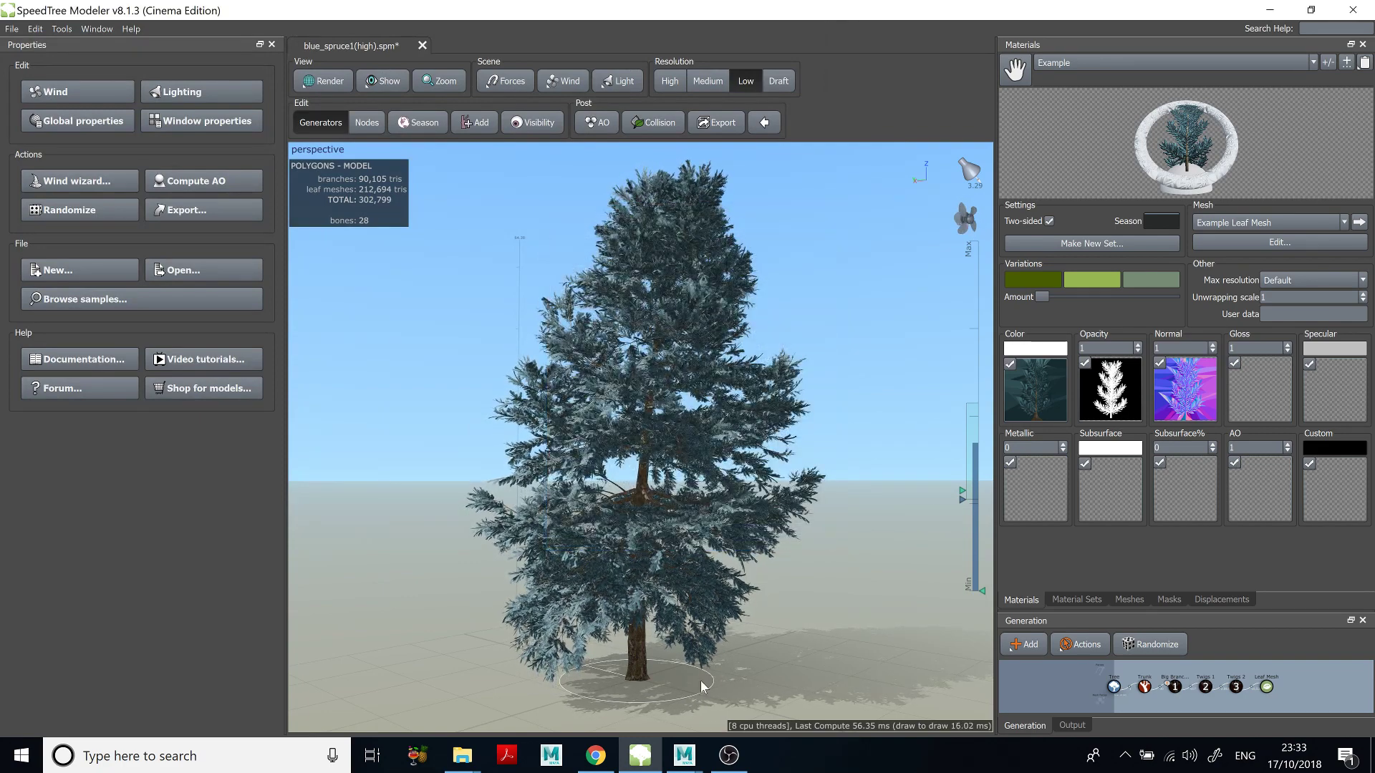
Return to Maya, check the palm stand-in files in File Explorer once more, and close the spruce's export options without exporting.
mouse_move(684, 756)
click(743, 698)
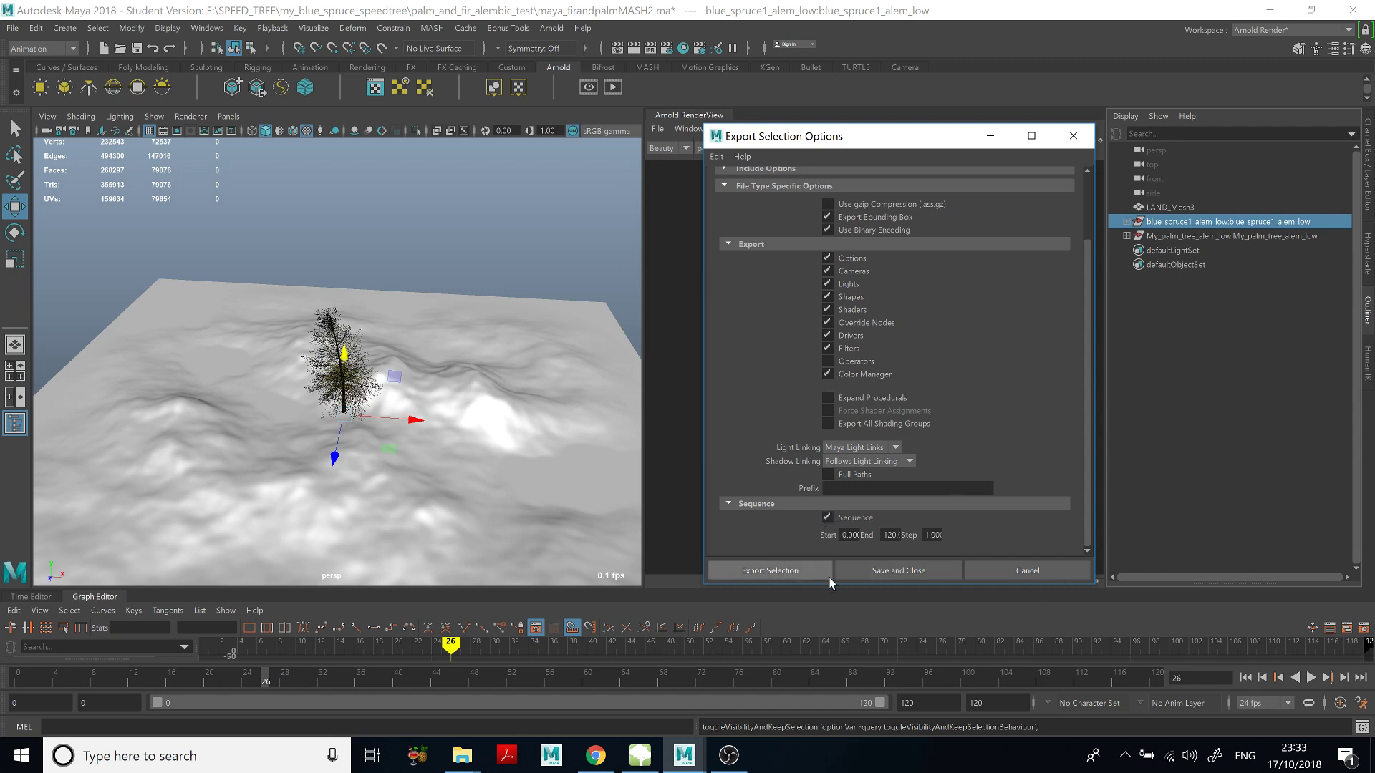
click(462, 755)
click(218, 681)
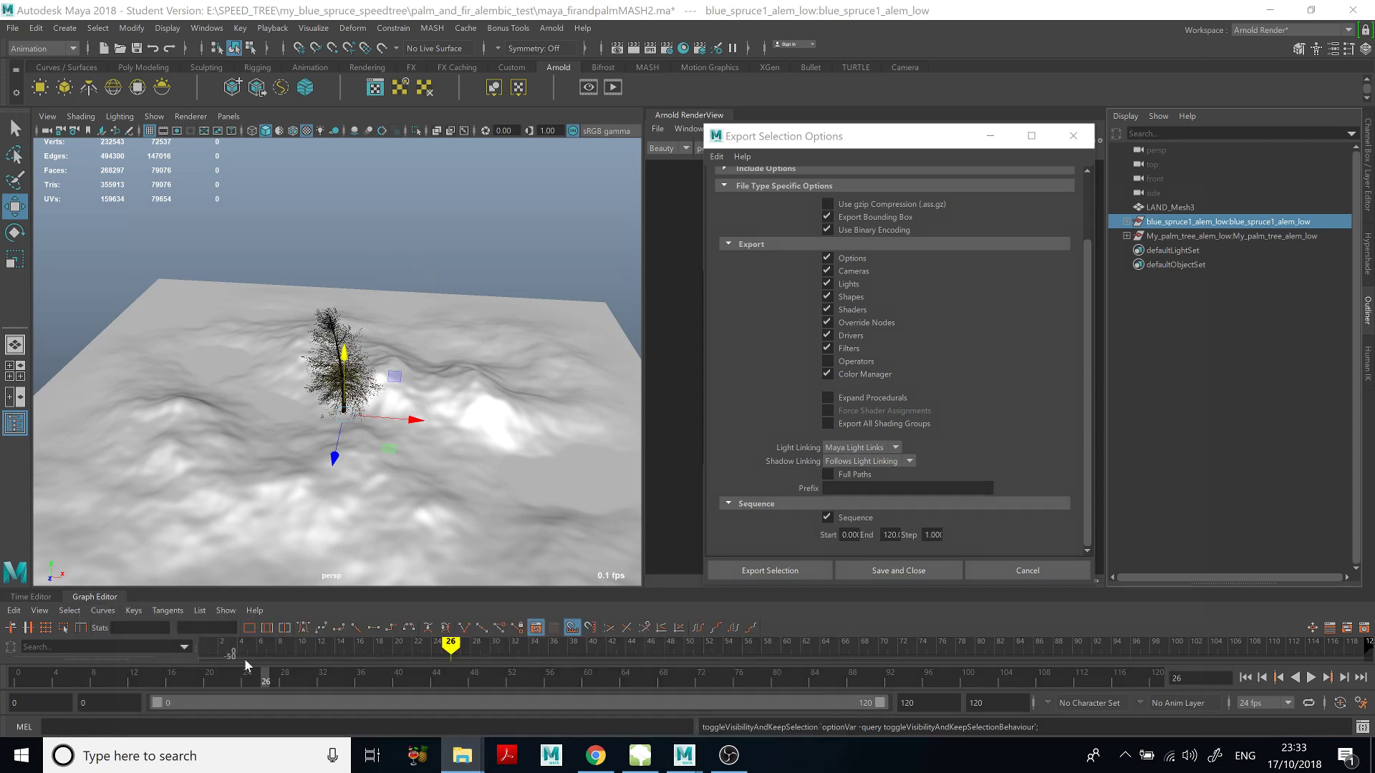
mouse_move(684, 756)
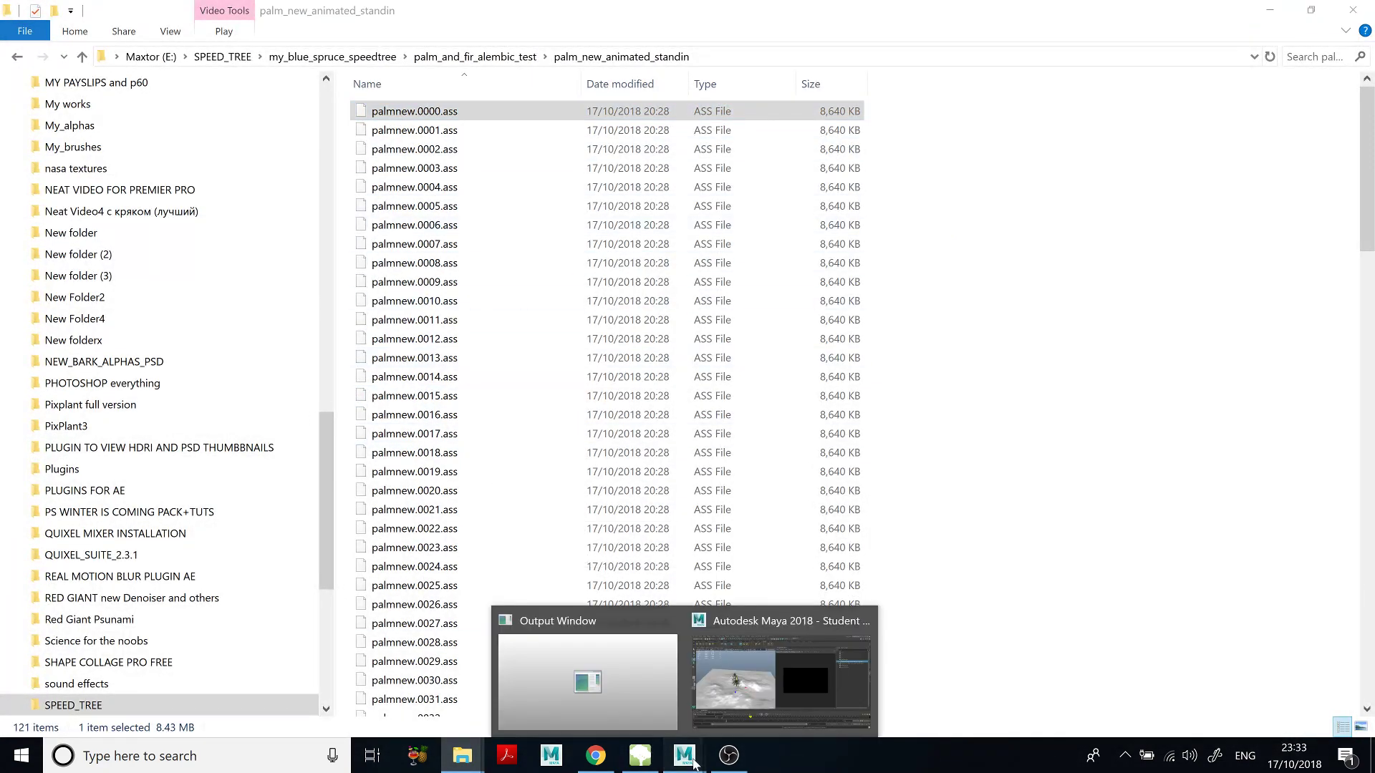
click(777, 659)
click(1073, 136)
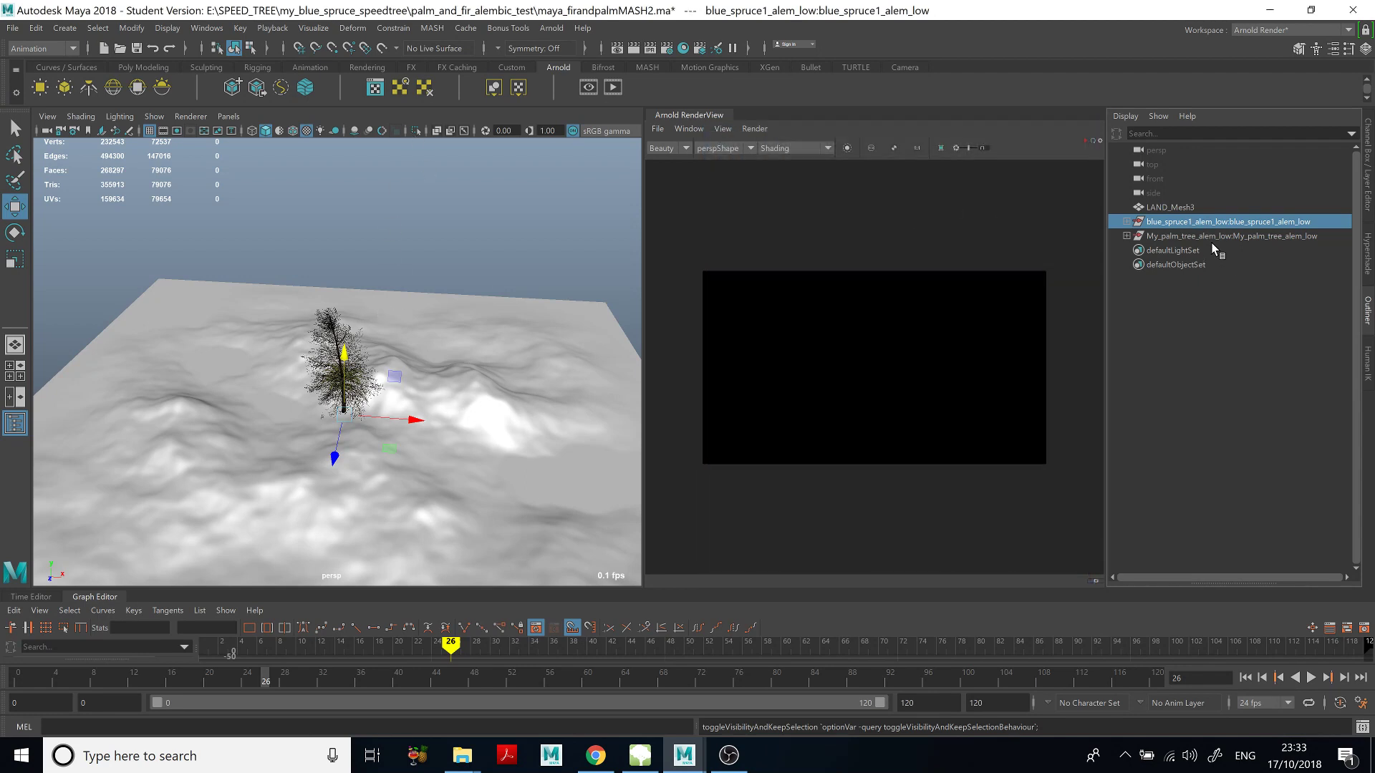
Delete the original palm tree and blue spruce models, keeping only the LAND_Mesh3 terrain in the scene.
click(1218, 234)
key(Delete)
click(1210, 222)
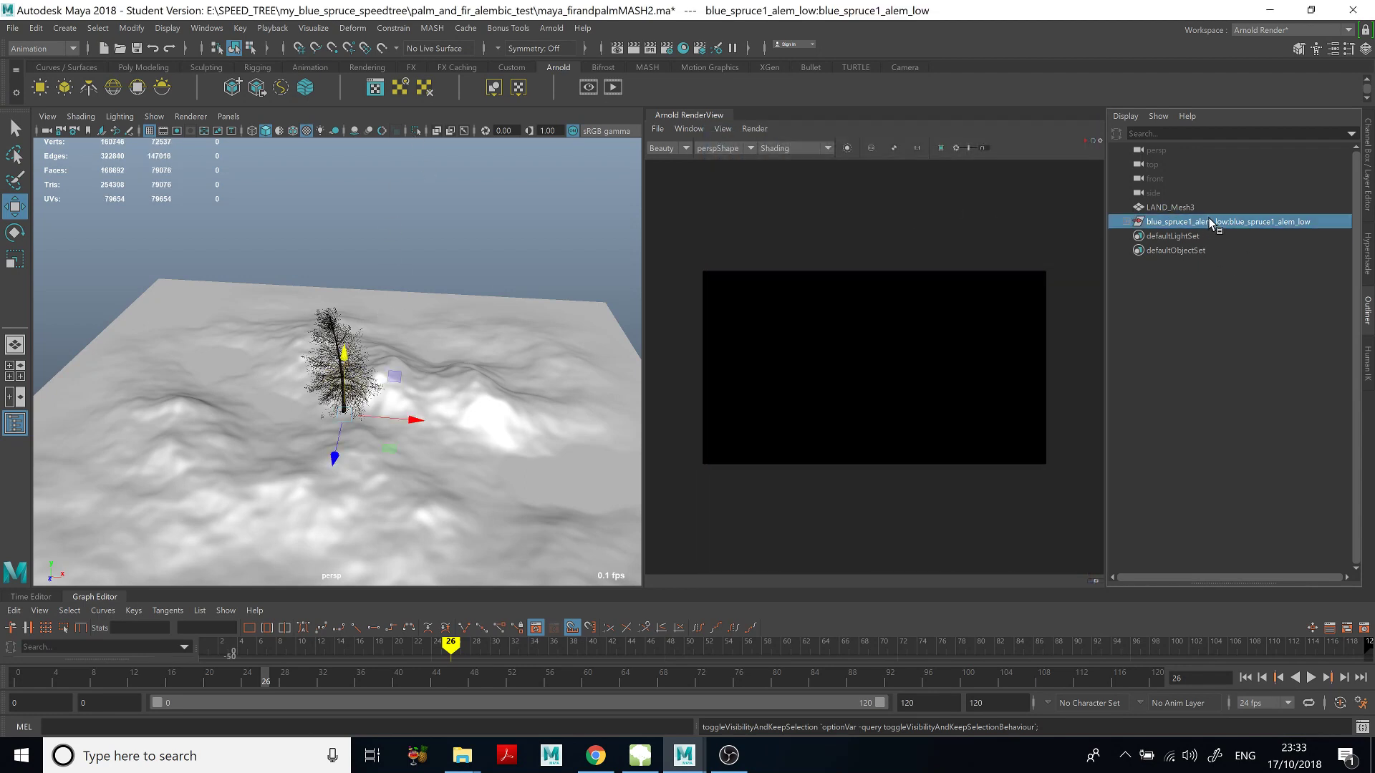
key(Delete)
Create an Arnold stand-in by loading firnew.0000.ass from the fir_ new_animated_standin folder.
click(14, 29)
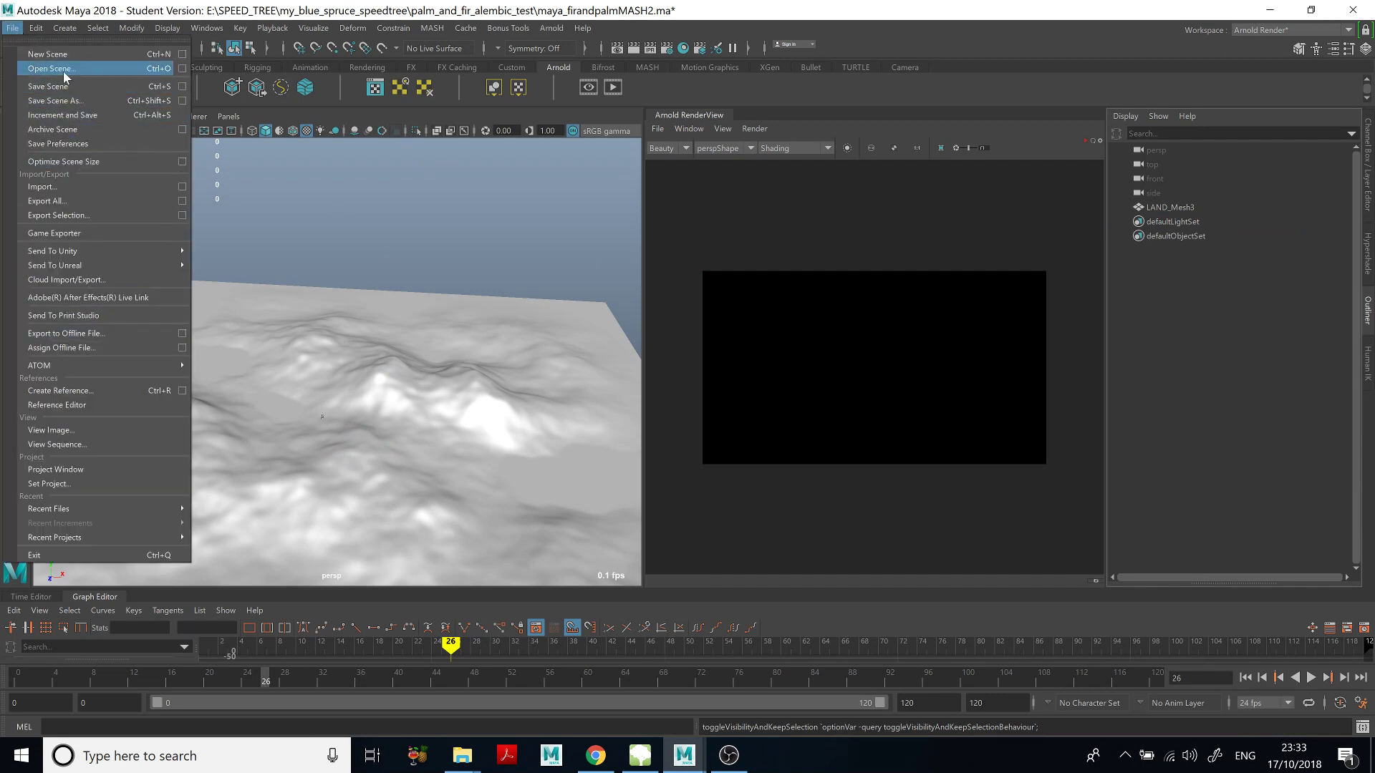
click(552, 28)
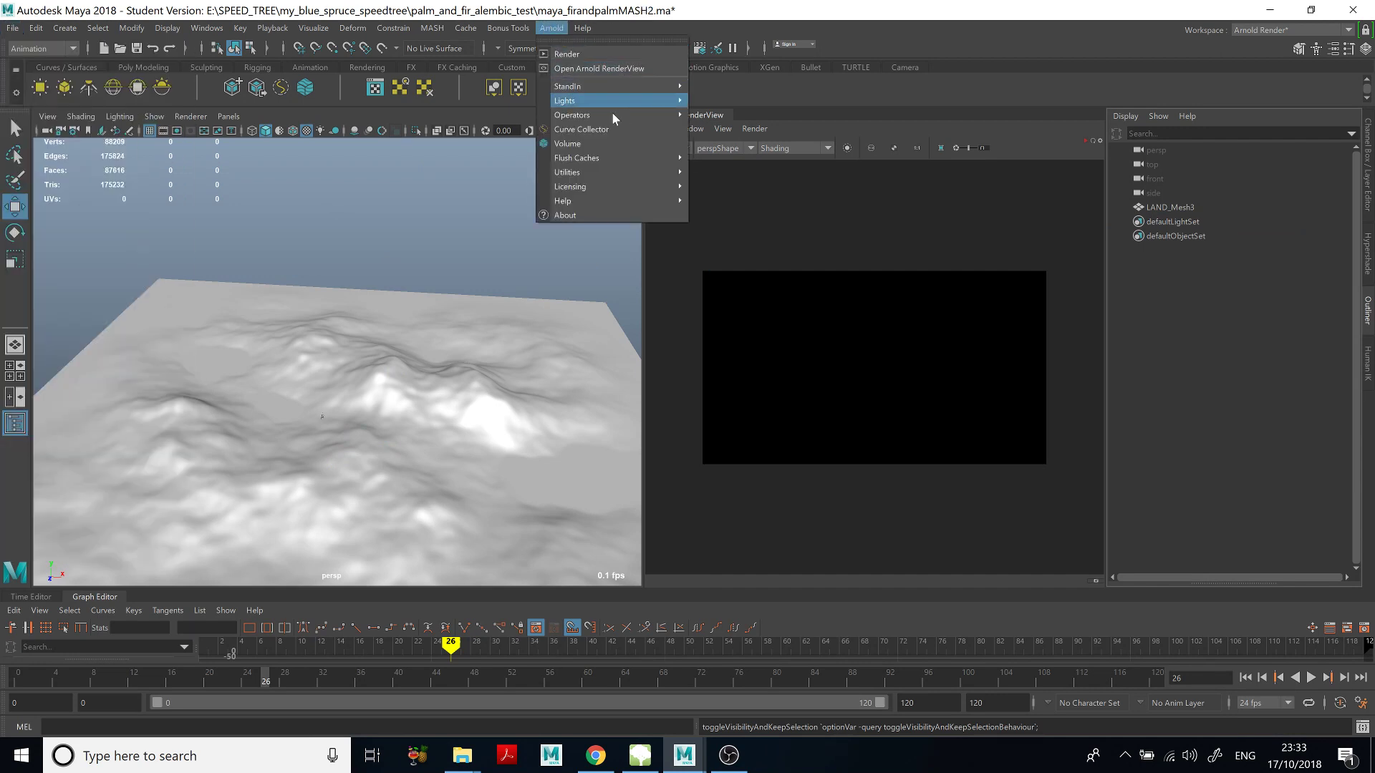
mouse_move(626, 85)
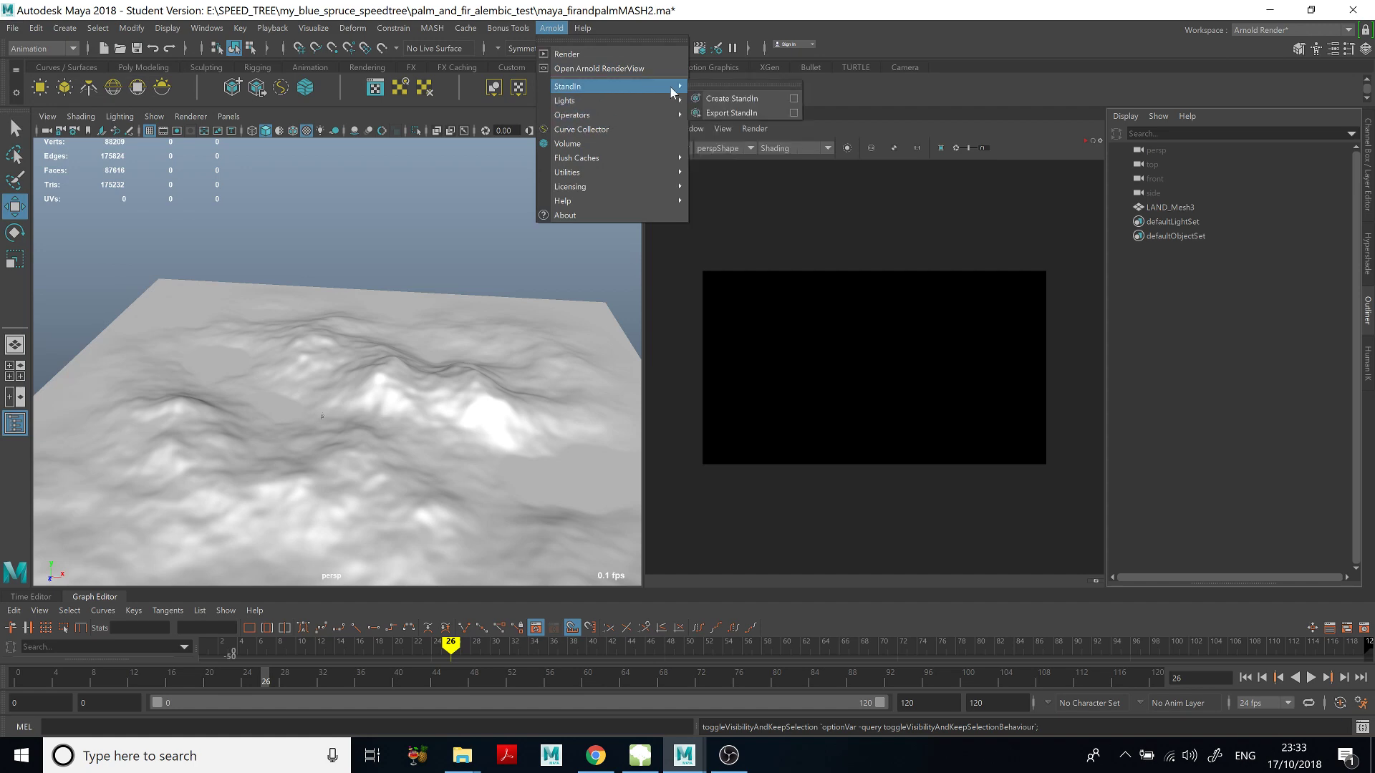
click(795, 97)
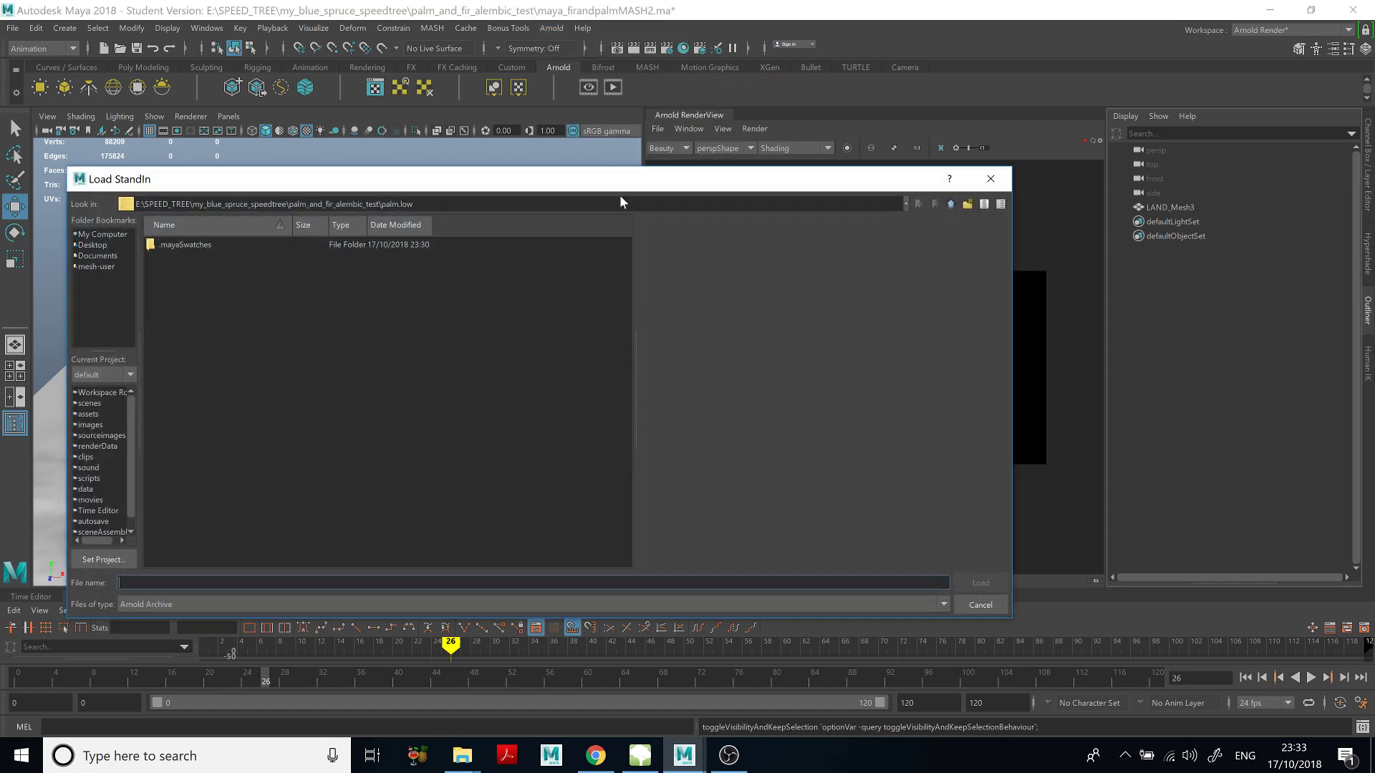
click(951, 206)
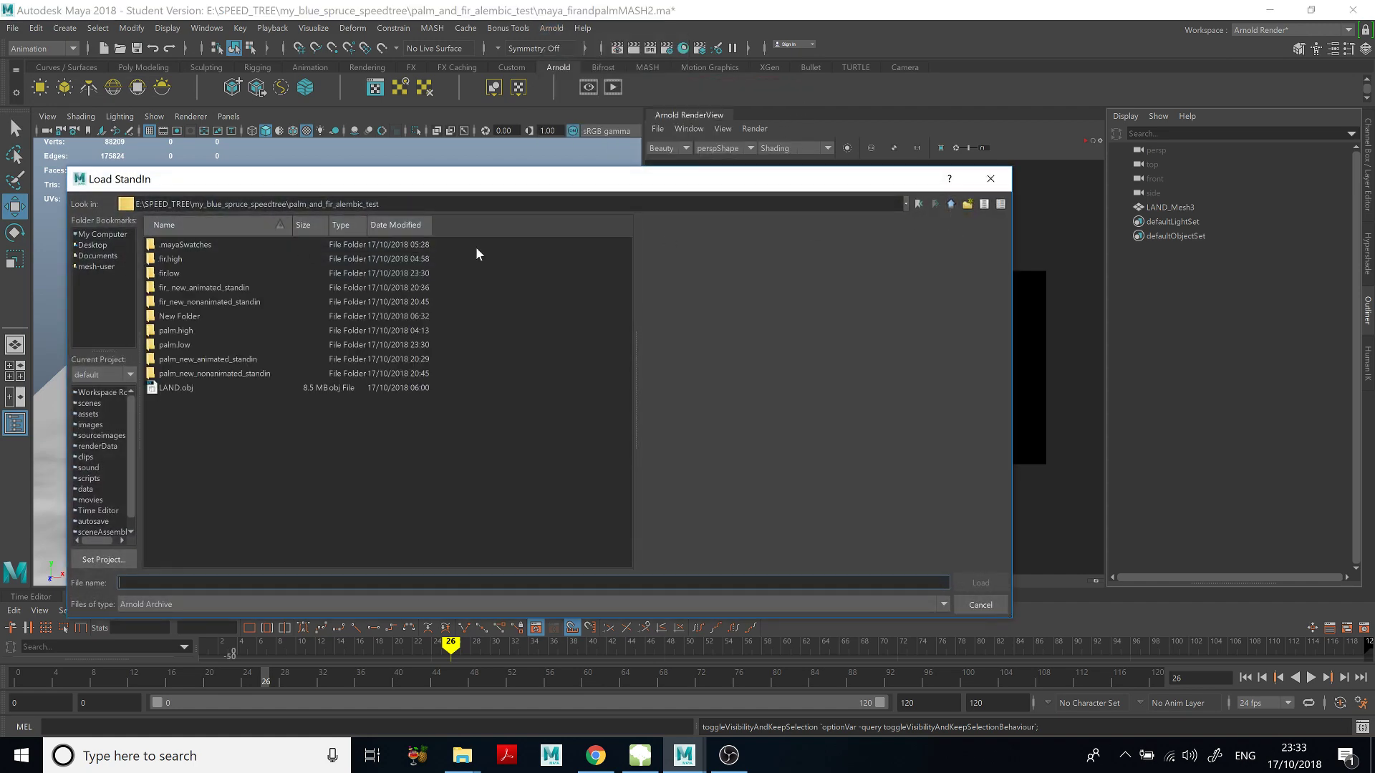
click(184, 332)
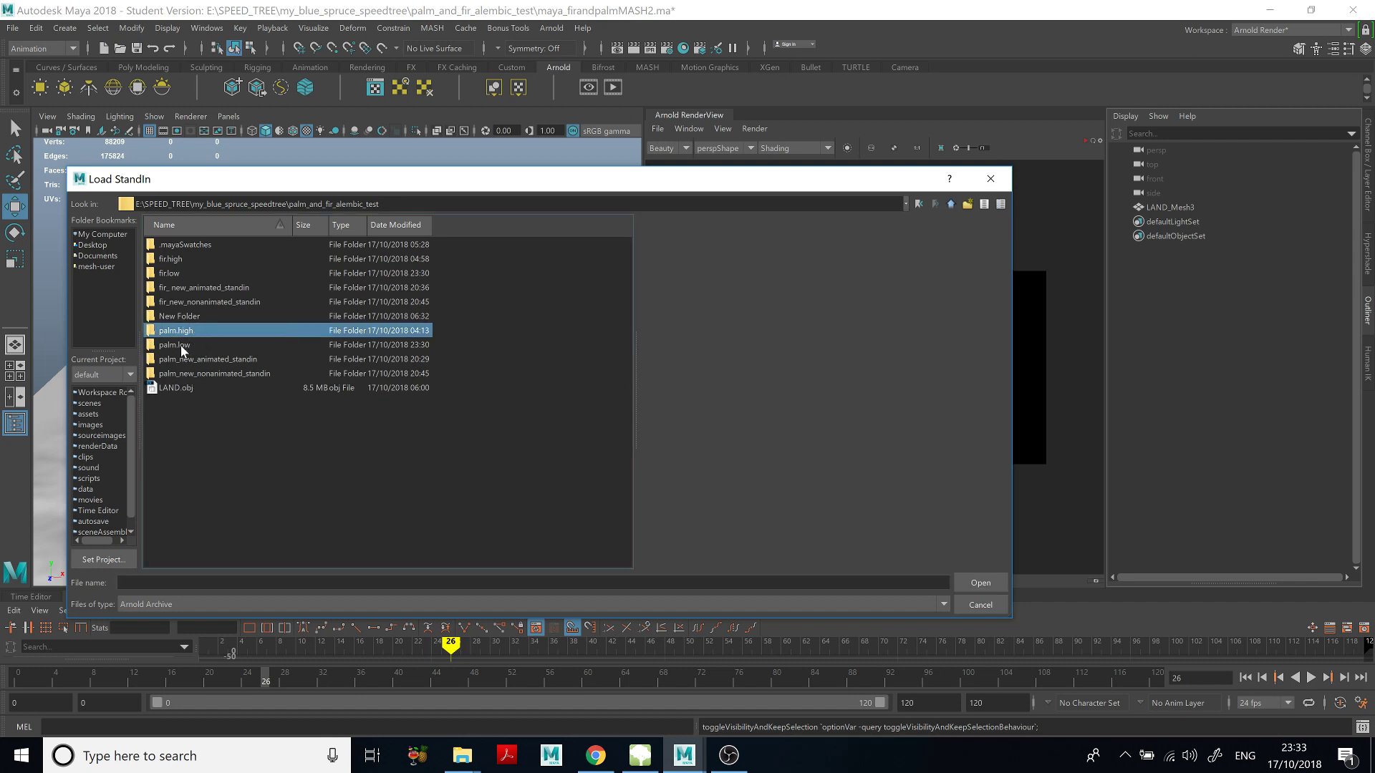
click(183, 348)
click(192, 360)
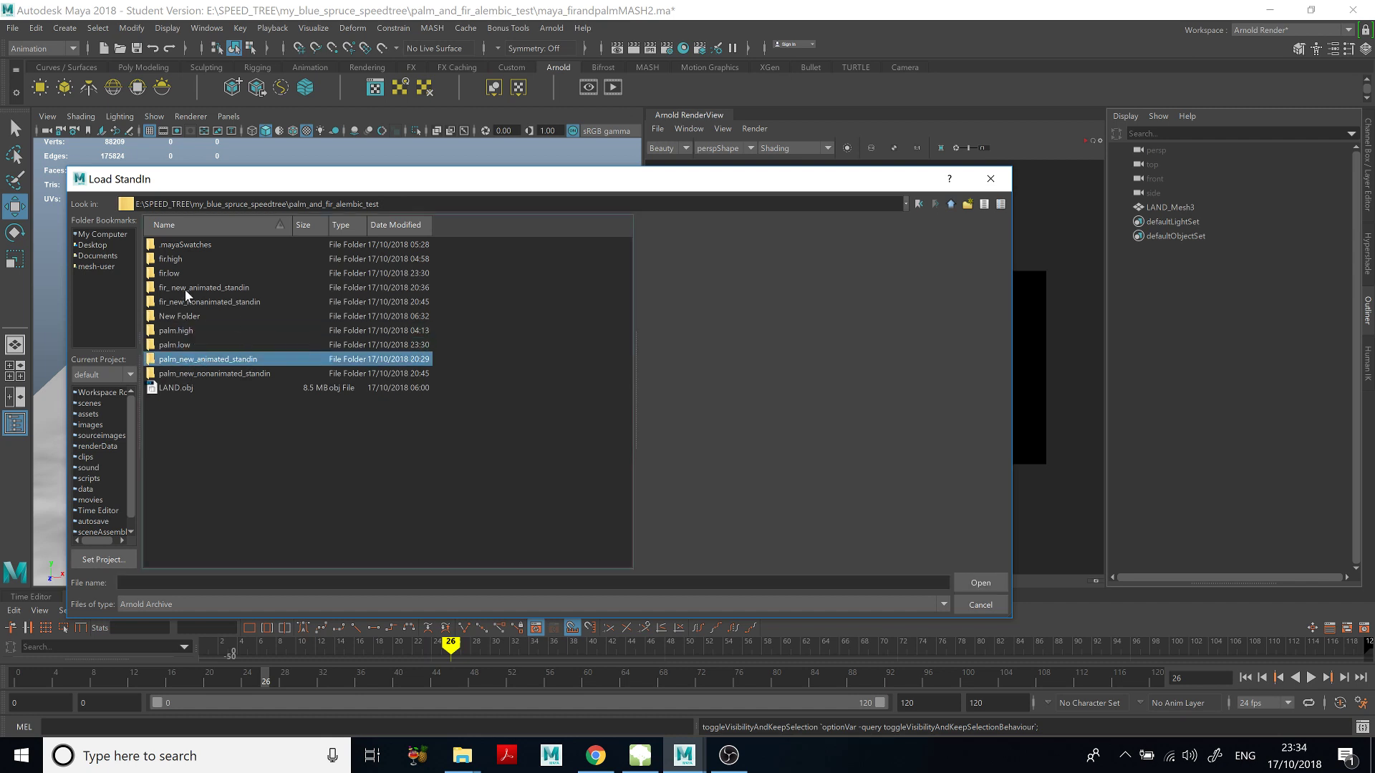
click(212, 288)
double_click(212, 290)
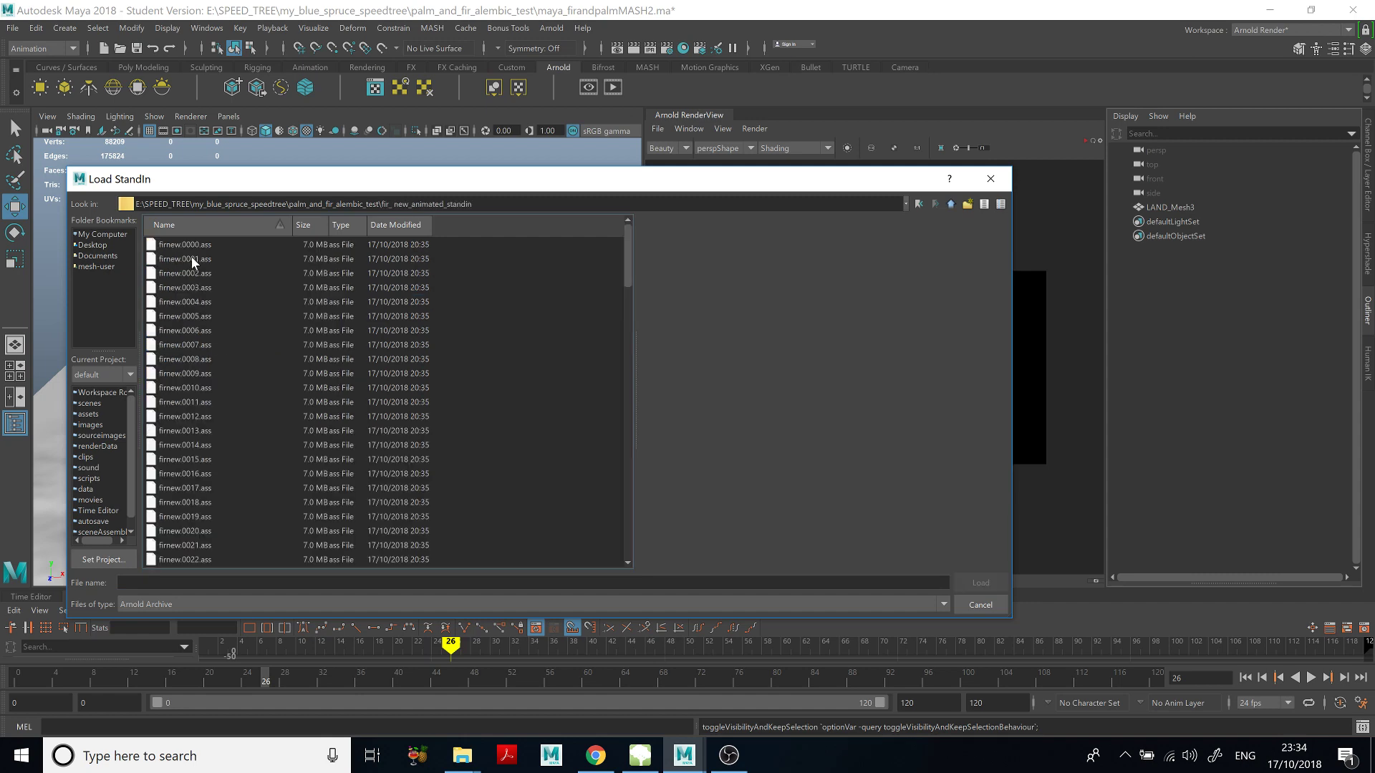
click(186, 245)
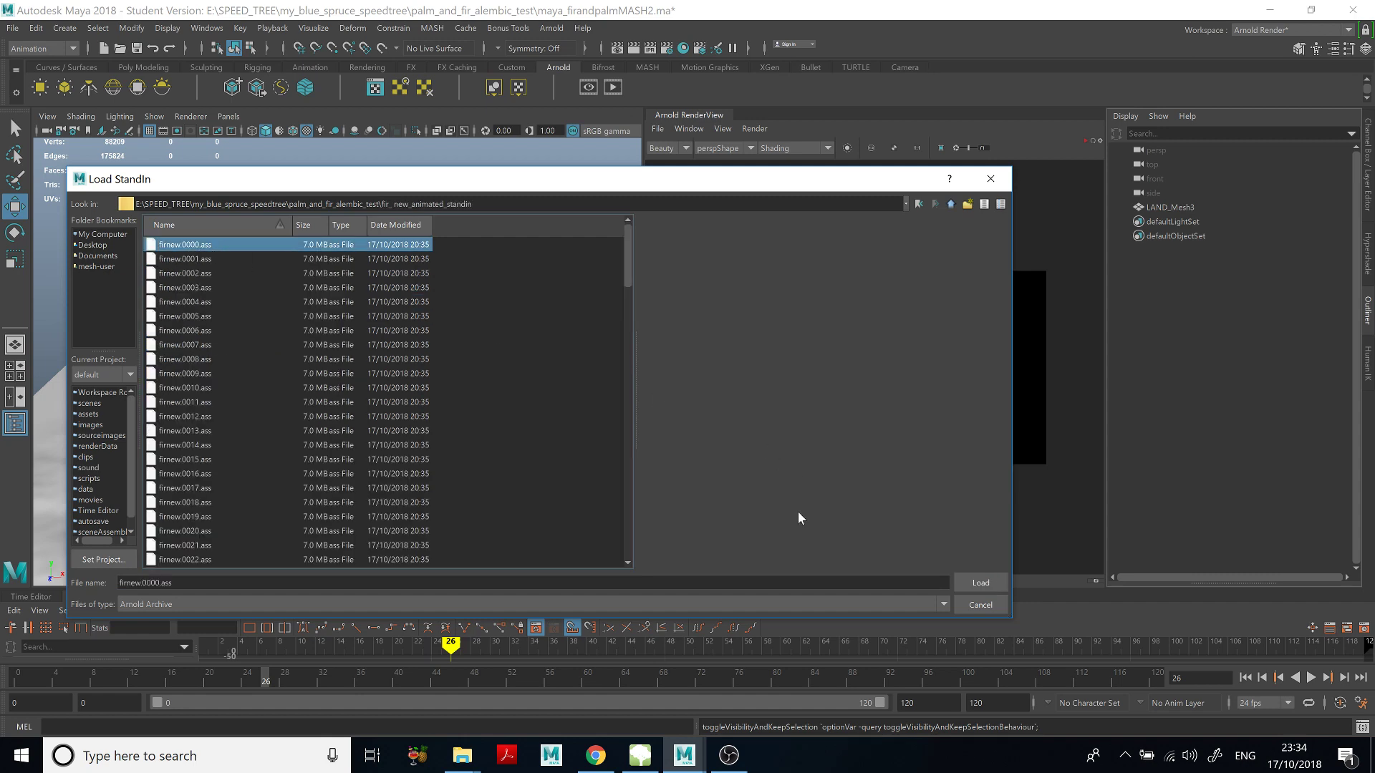
click(987, 583)
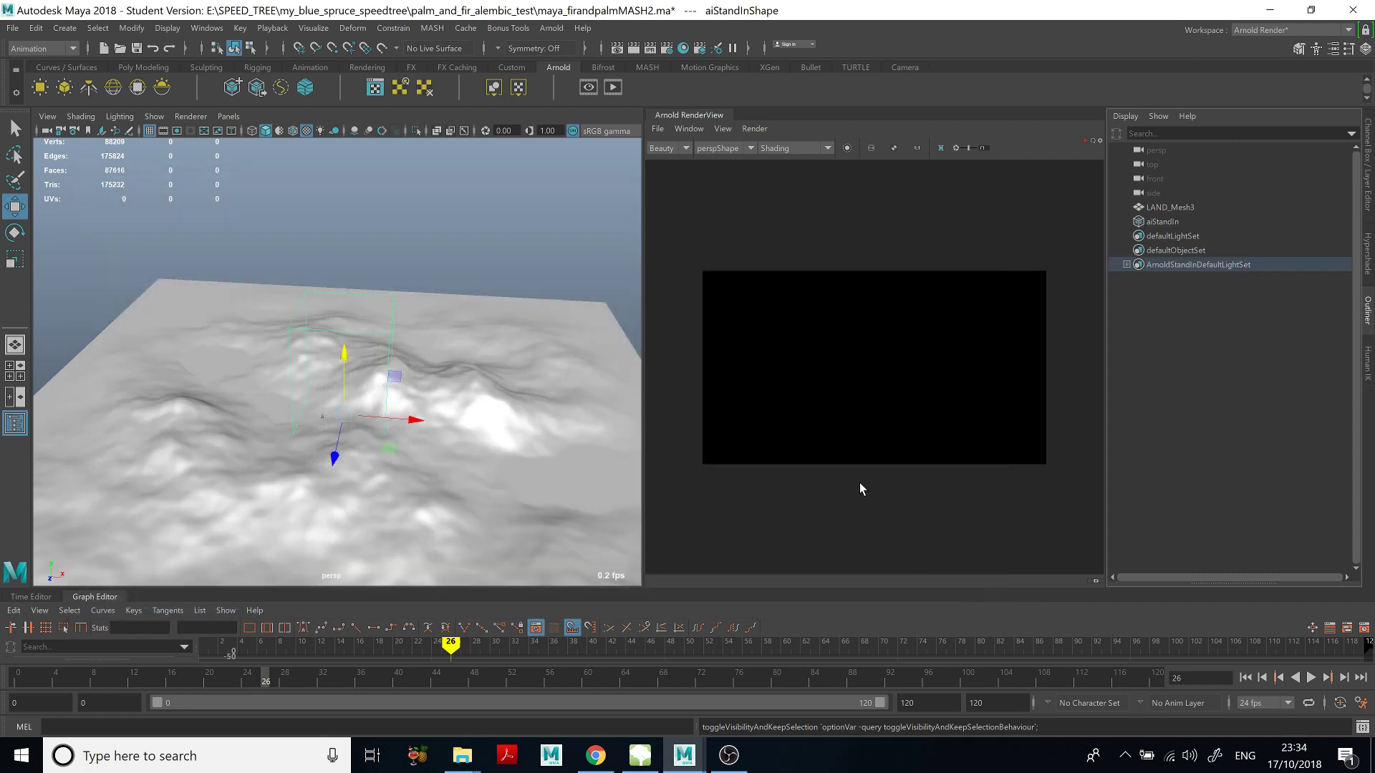
Preview the fir stand-in in Shaded viewport draw mode and return it to Bounding Box.
alt+drag(378, 316, 463, 230)
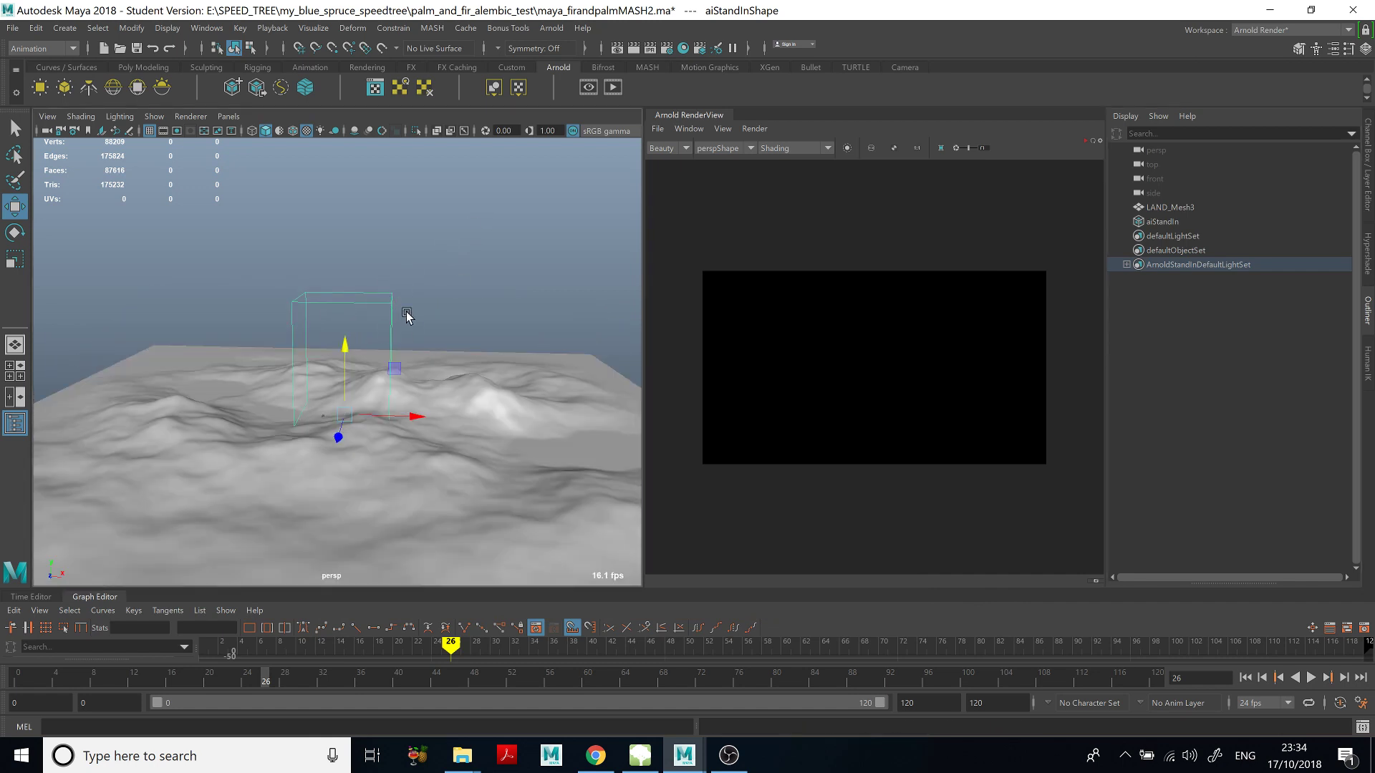
alt+drag(406, 317, 501, 279)
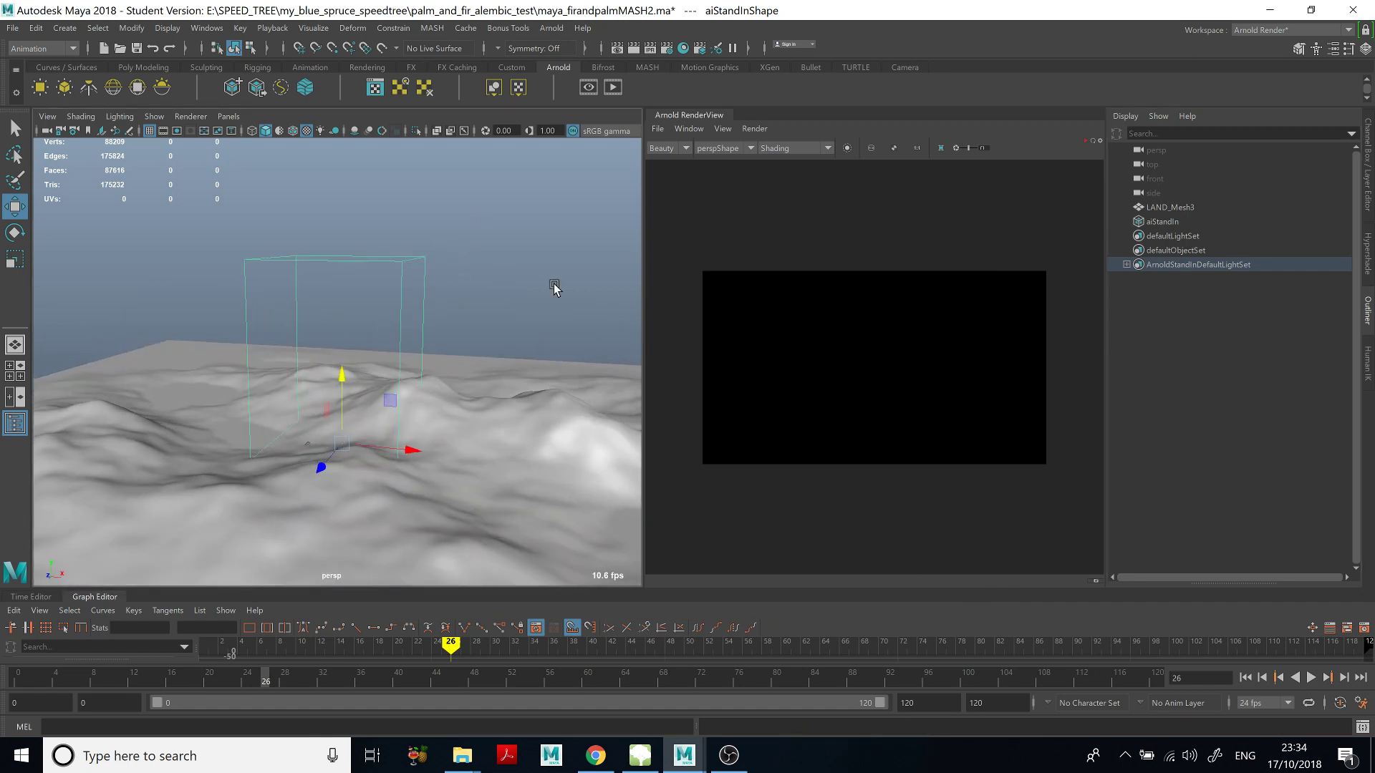
click(1332, 48)
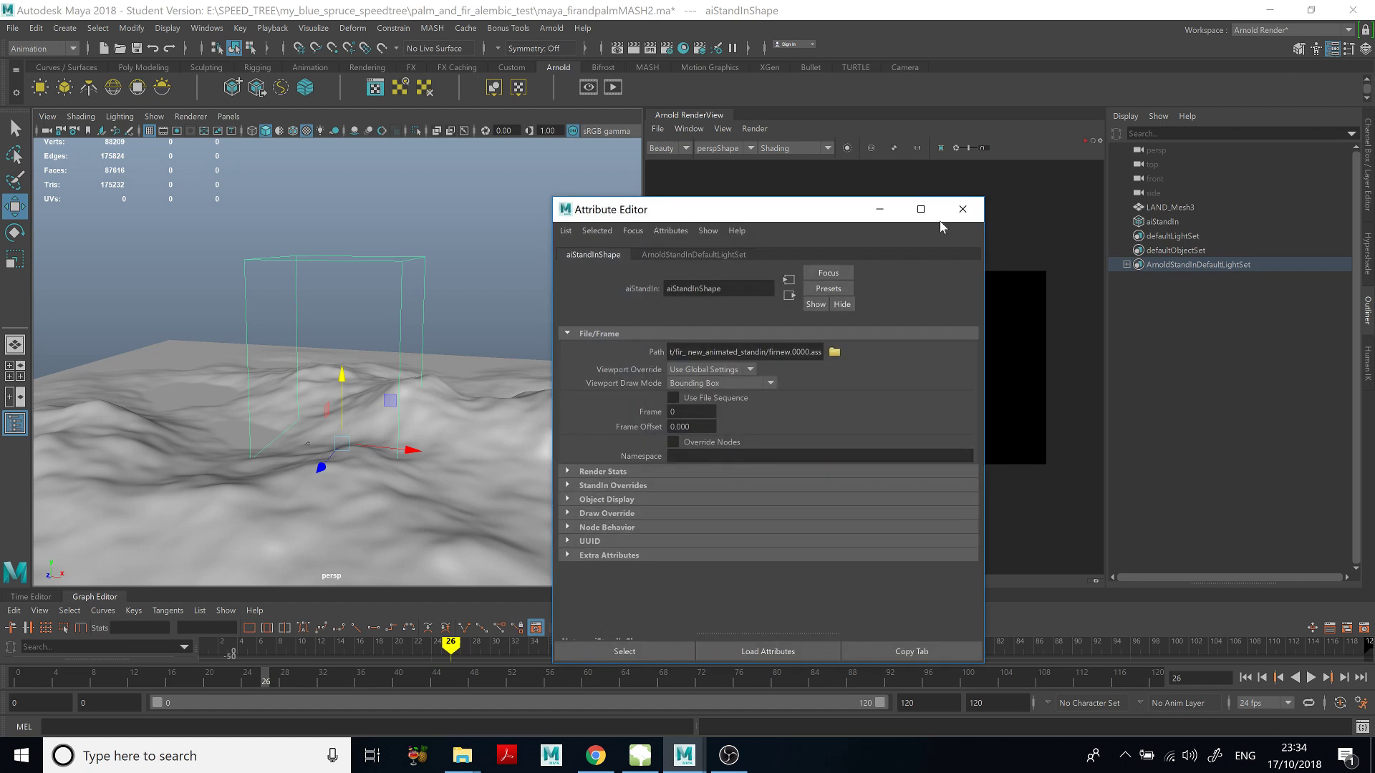
click(698, 382)
click(699, 482)
click(725, 385)
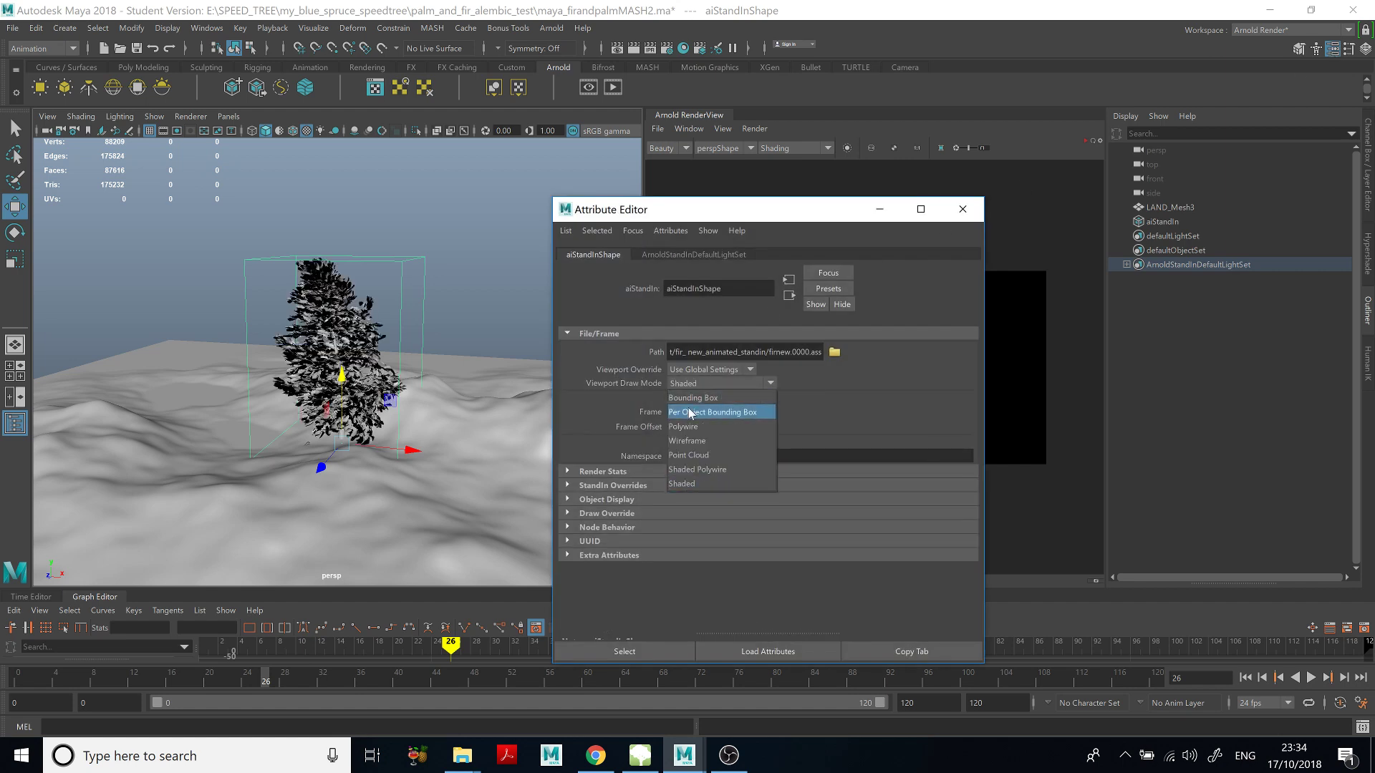
click(706, 398)
click(884, 215)
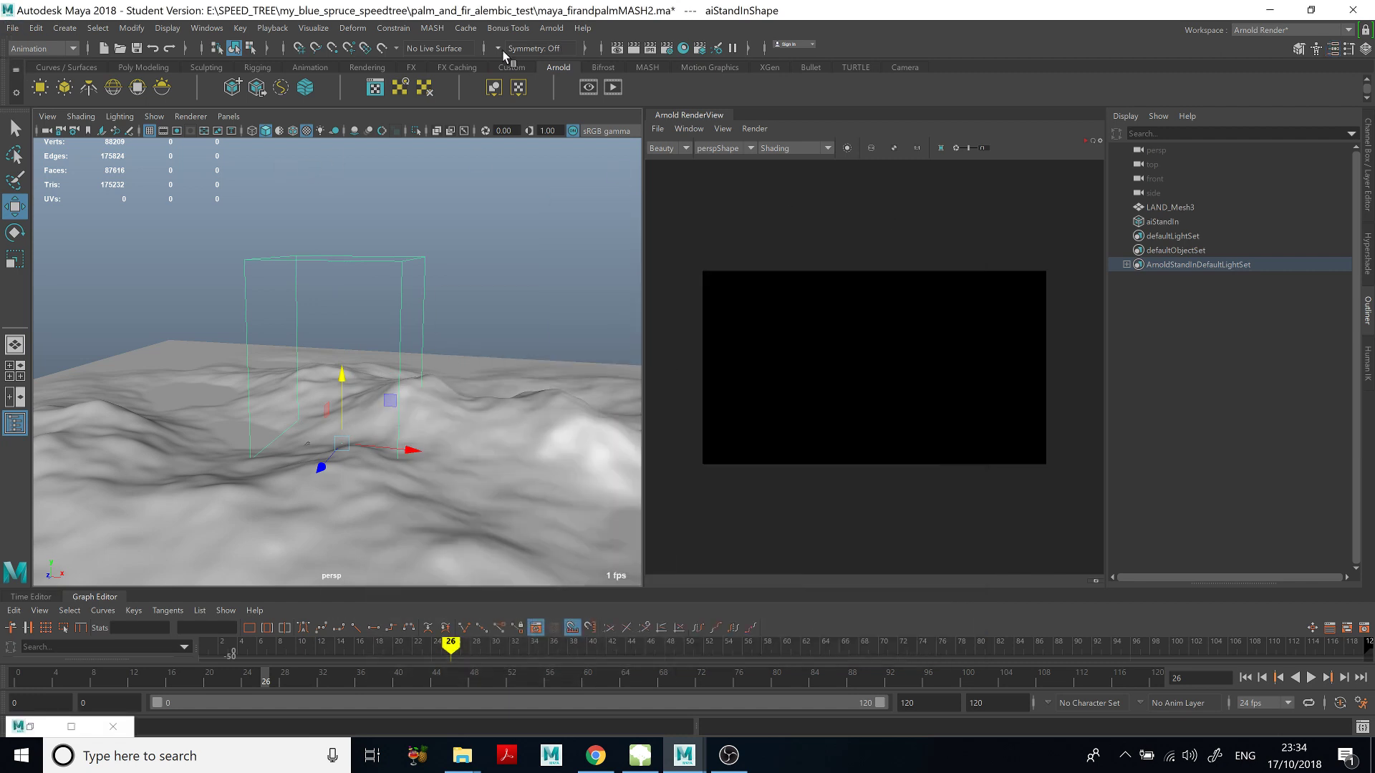
Create a second Arnold stand-in by loading palmnew.0000.ass from the palm_new_animated_standin folder.
click(552, 28)
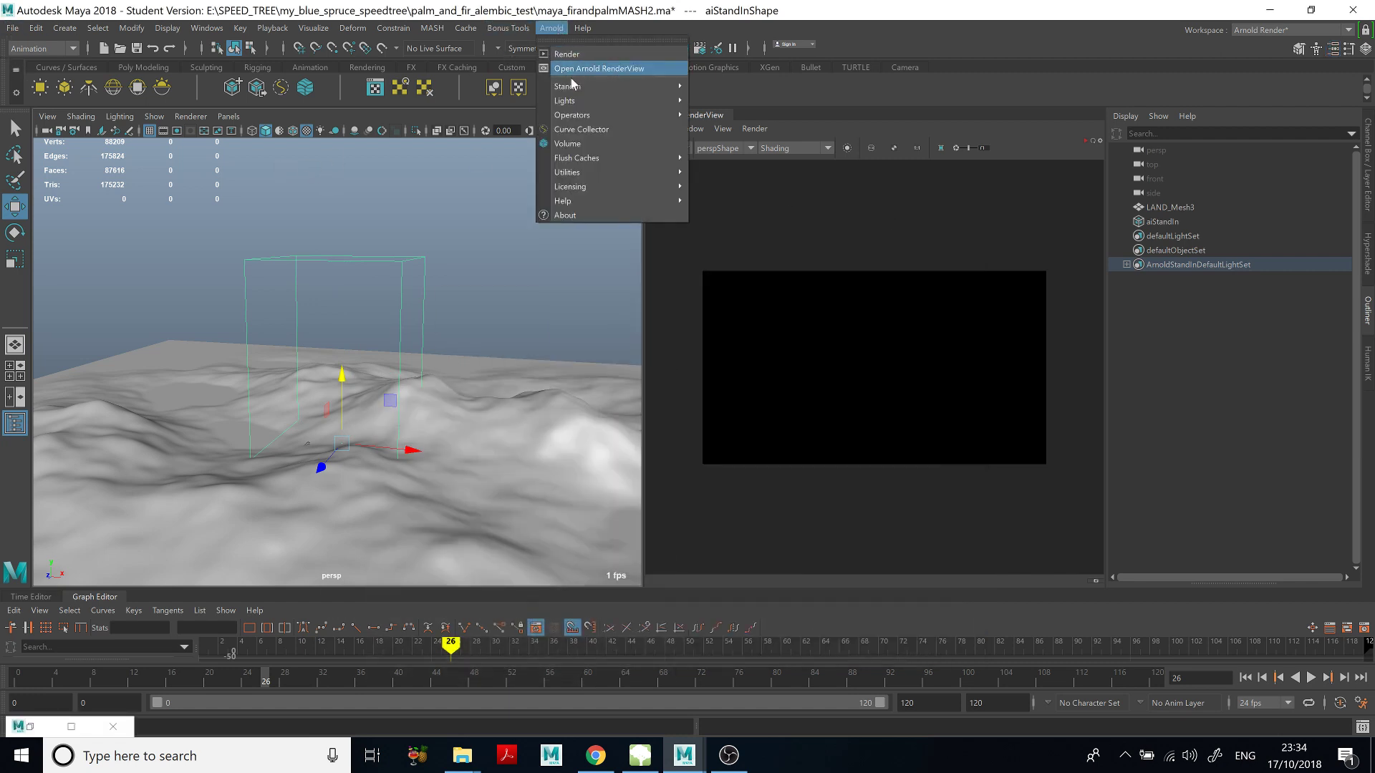
mouse_move(569, 116)
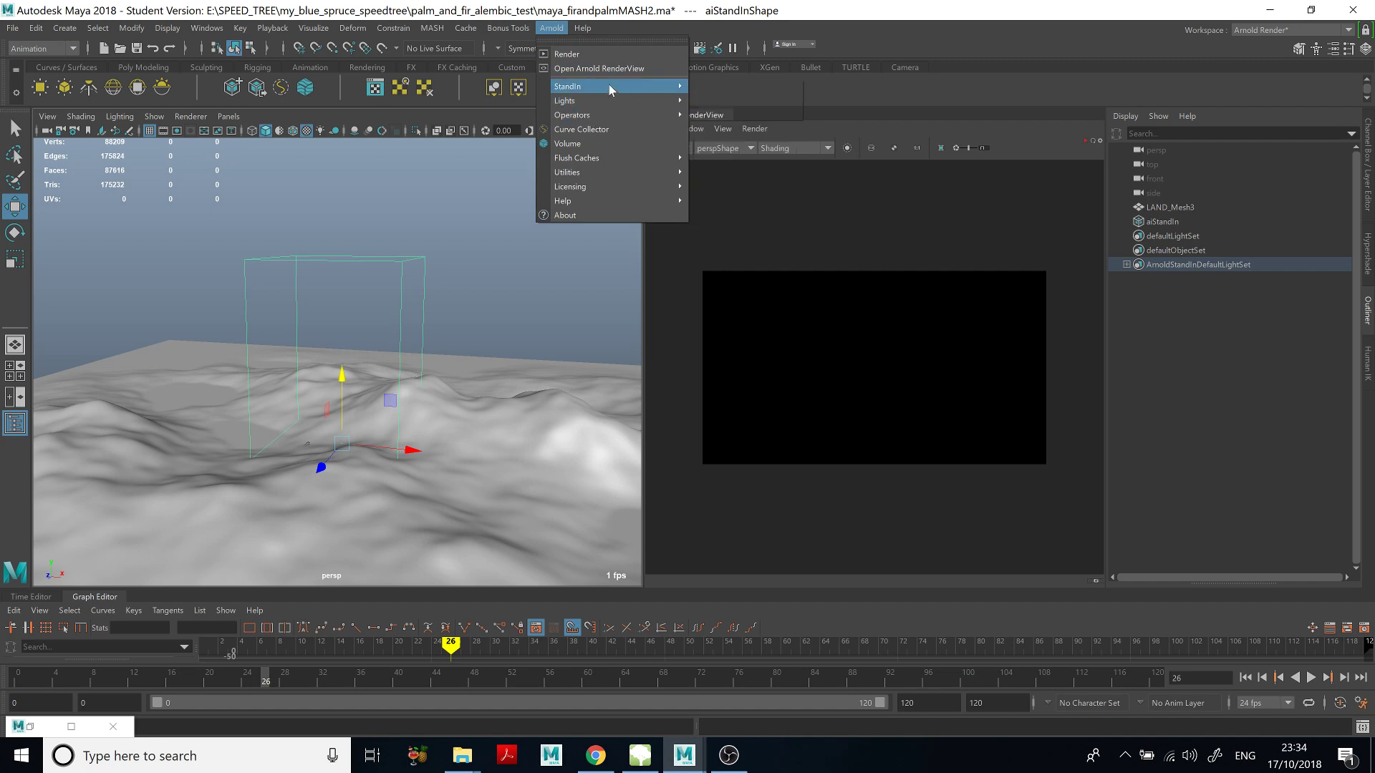
mouse_move(609, 86)
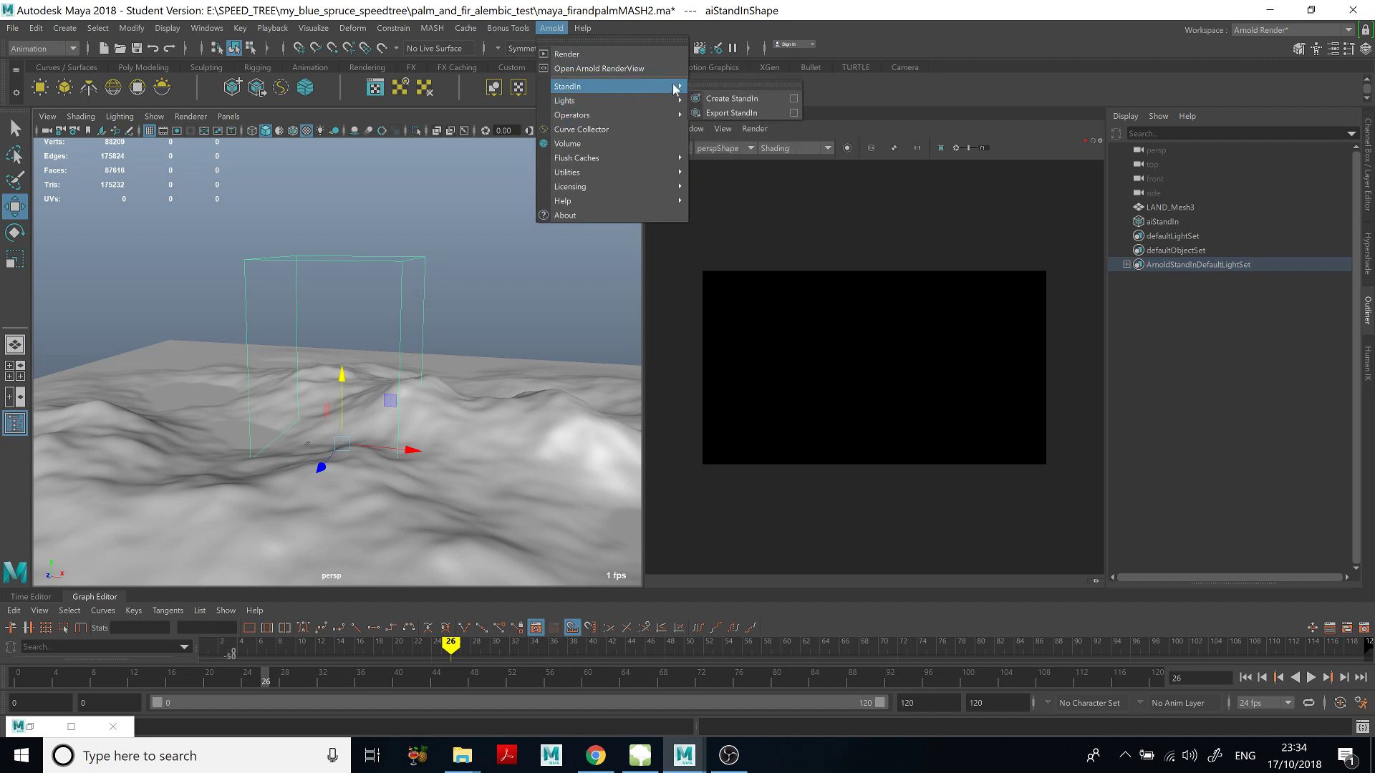
click(795, 100)
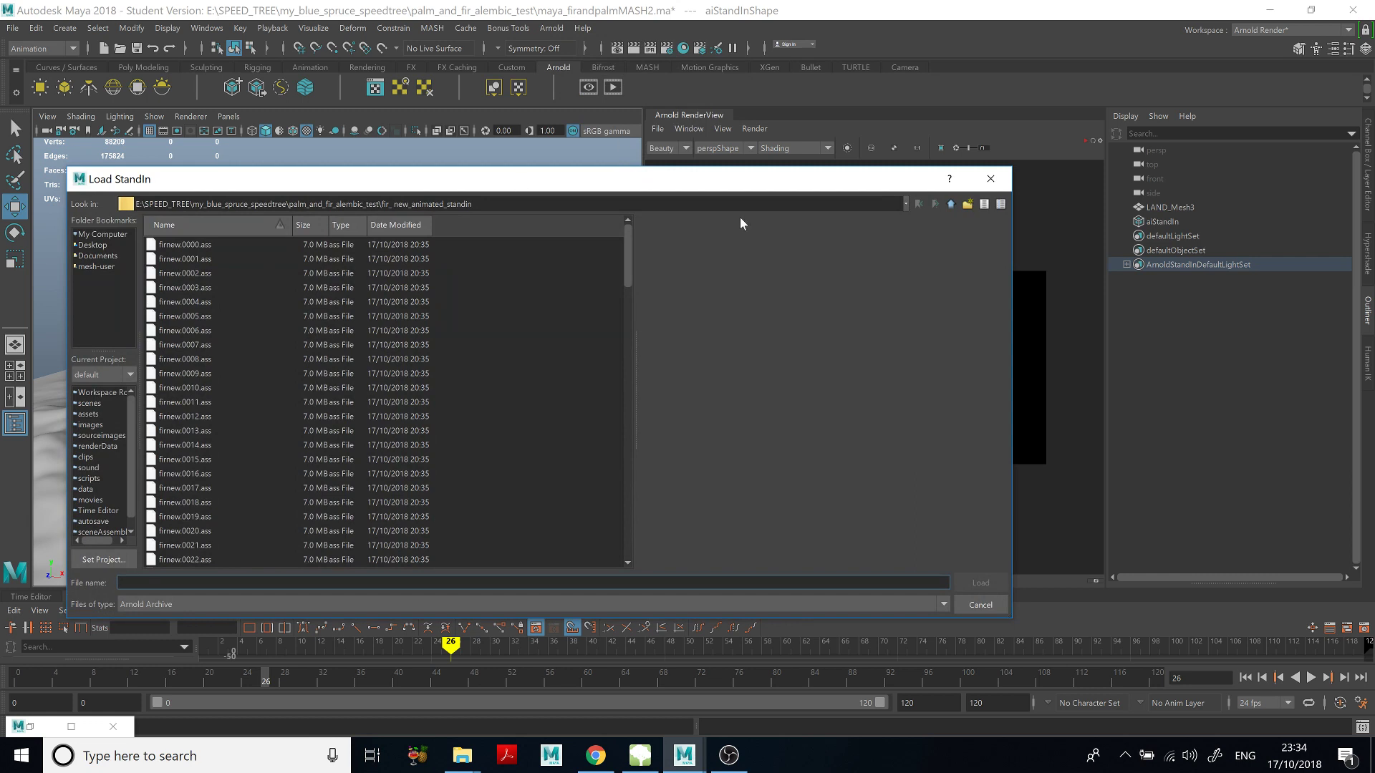
click(950, 206)
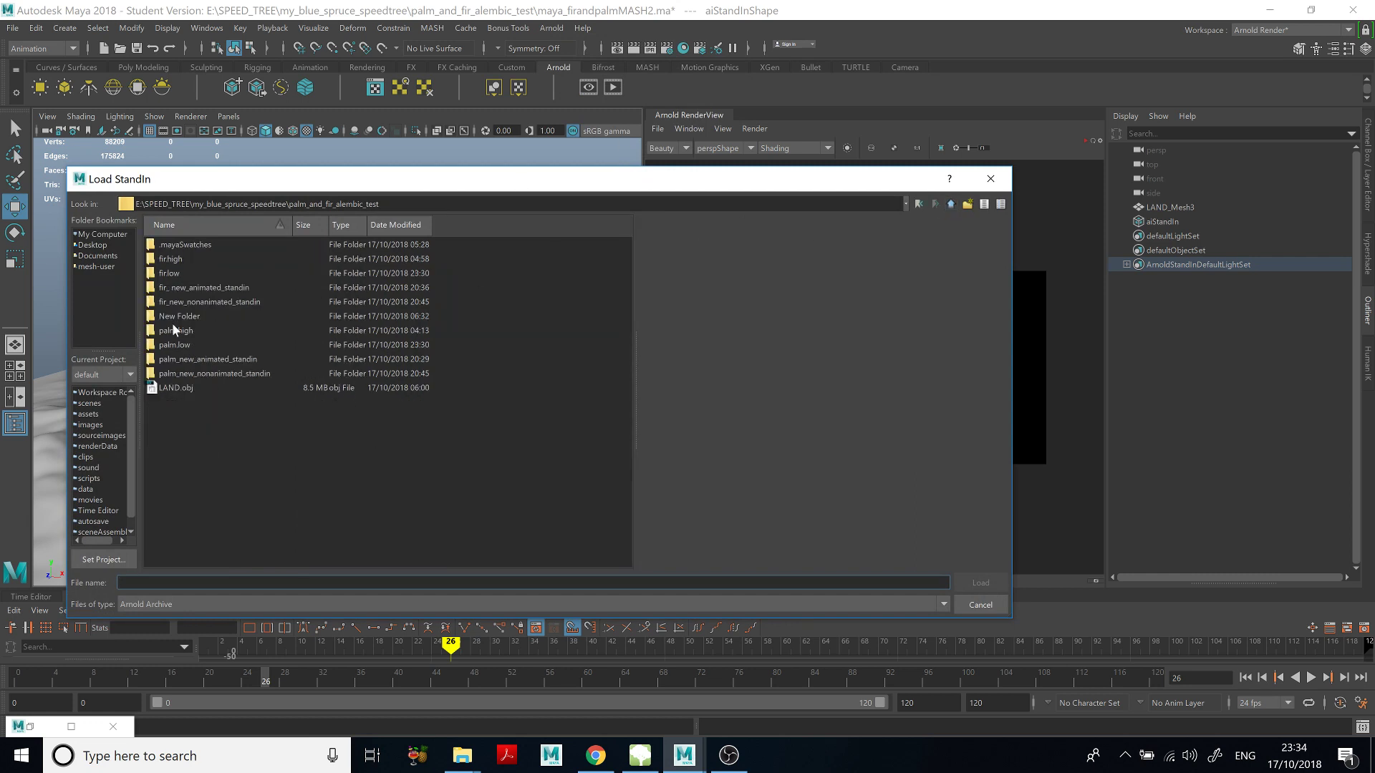
click(228, 361)
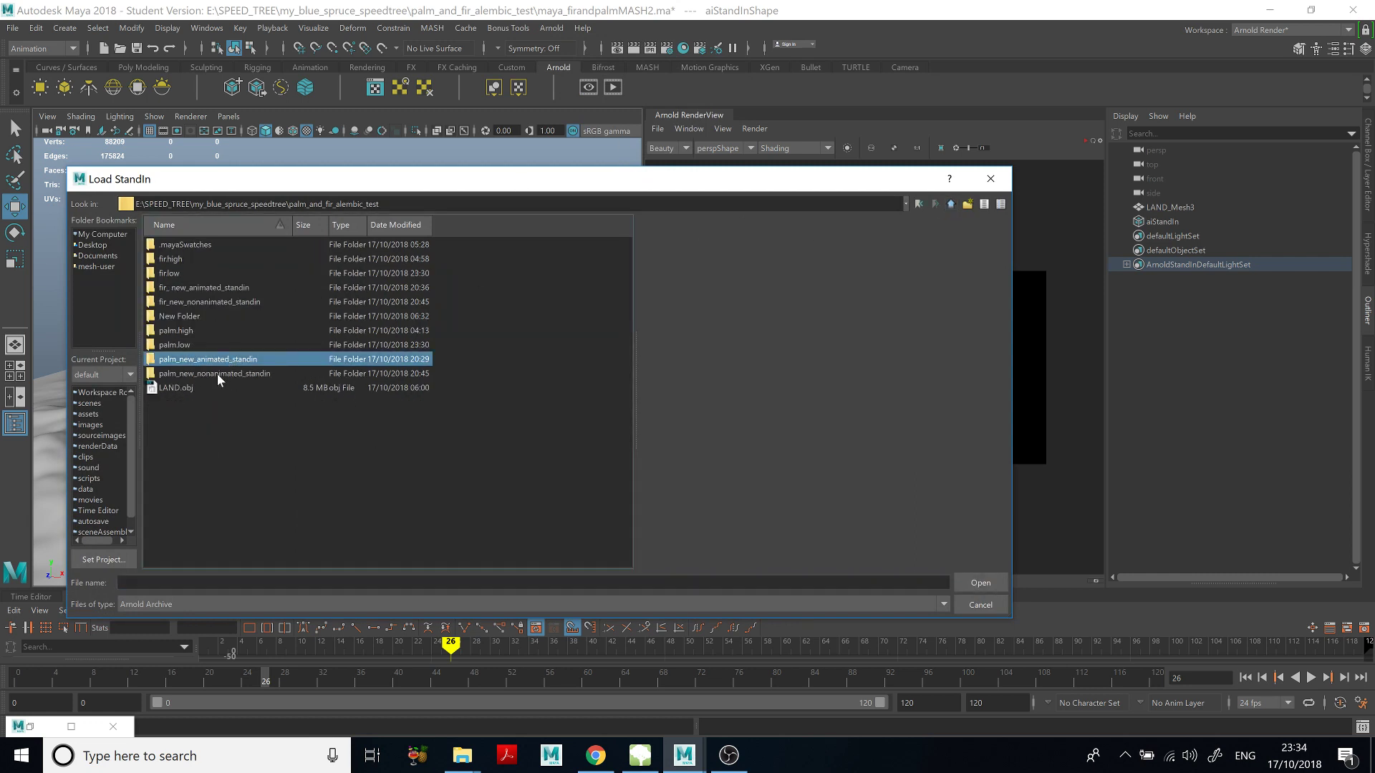
click(219, 374)
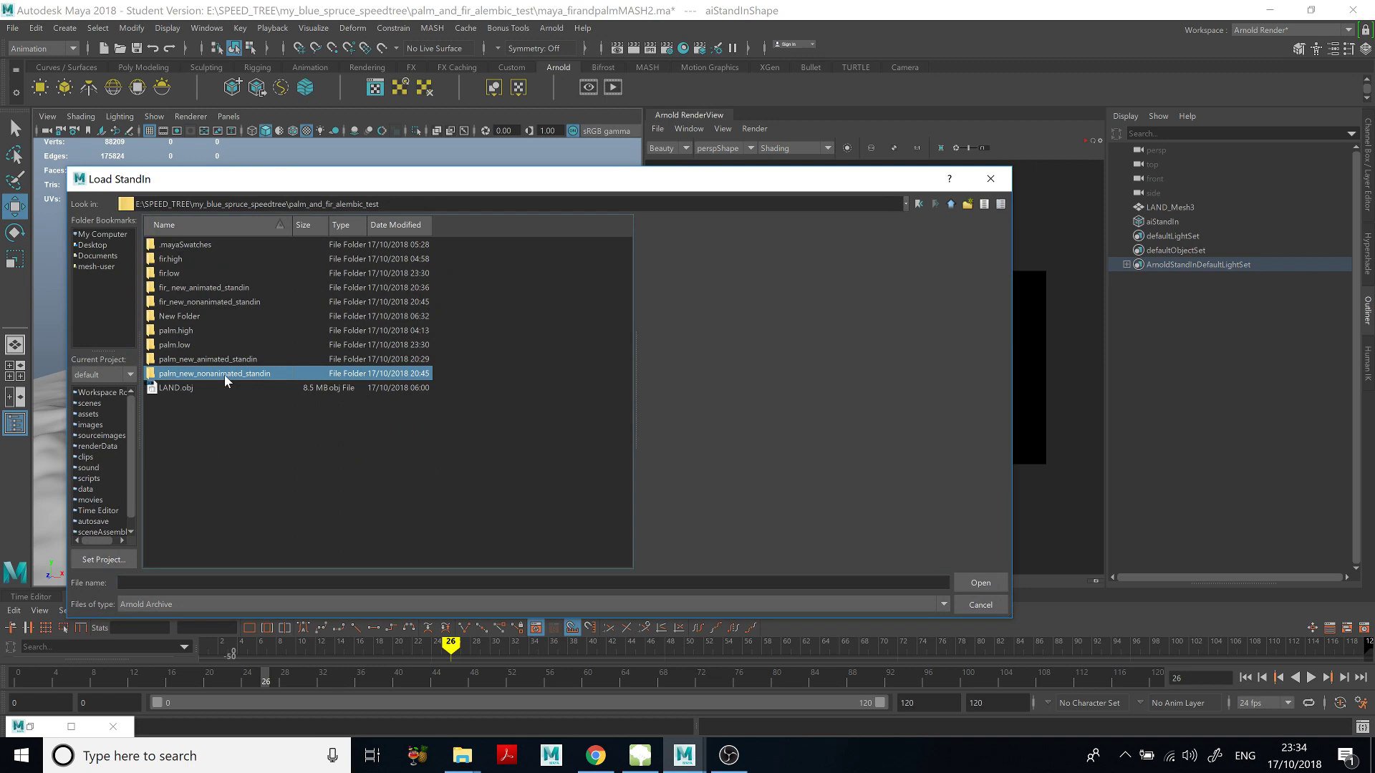
click(228, 361)
double_click(233, 361)
click(212, 246)
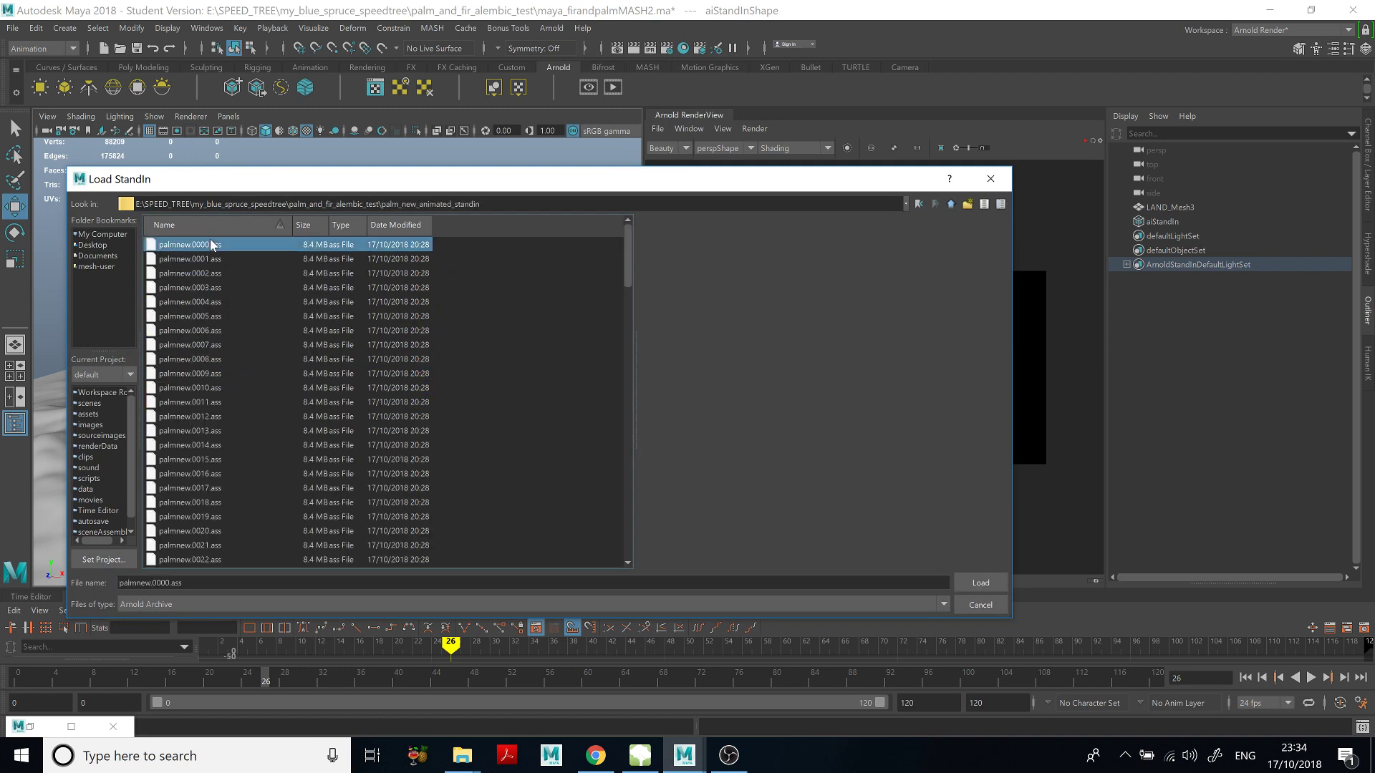
click(980, 582)
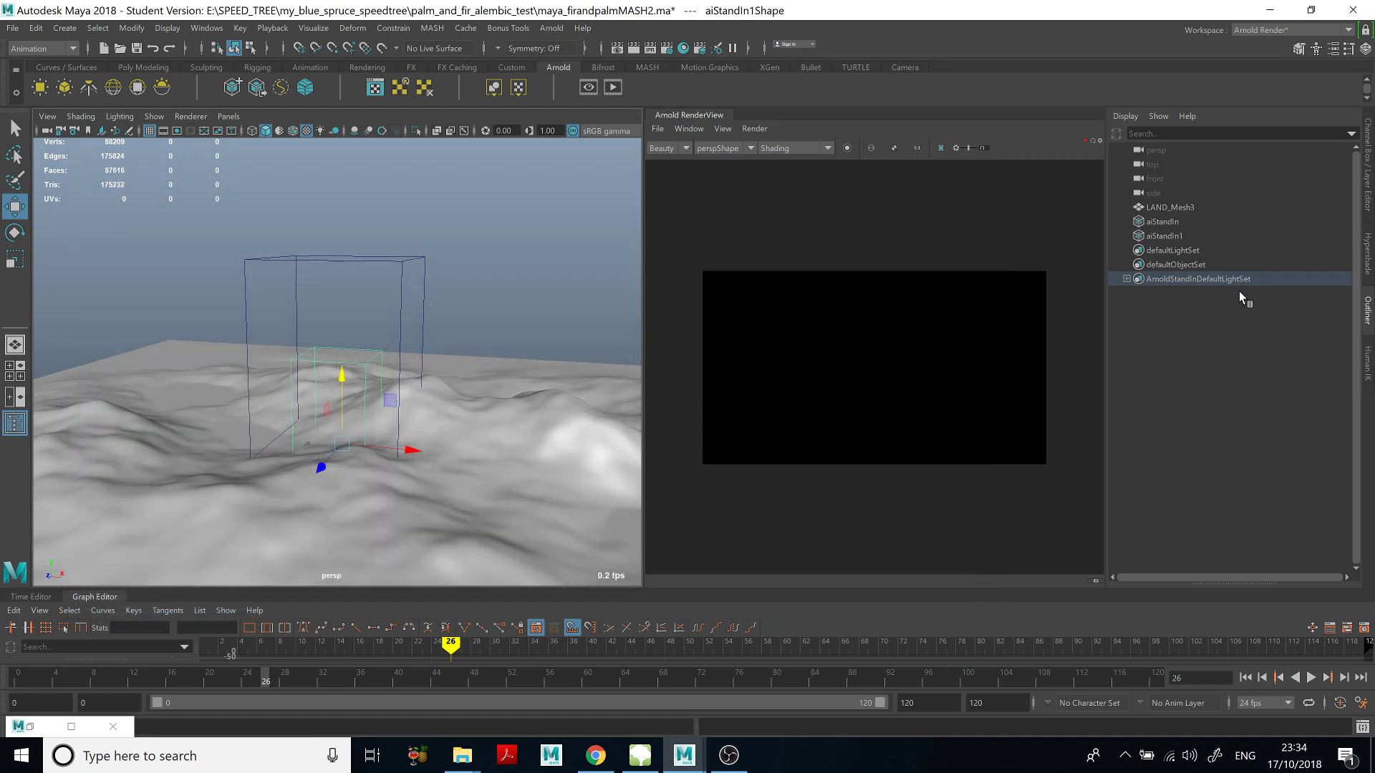
Set the palm stand-in's viewport draw mode to Shaded and examine the palm up close.
scroll(451, 329, up, 3)
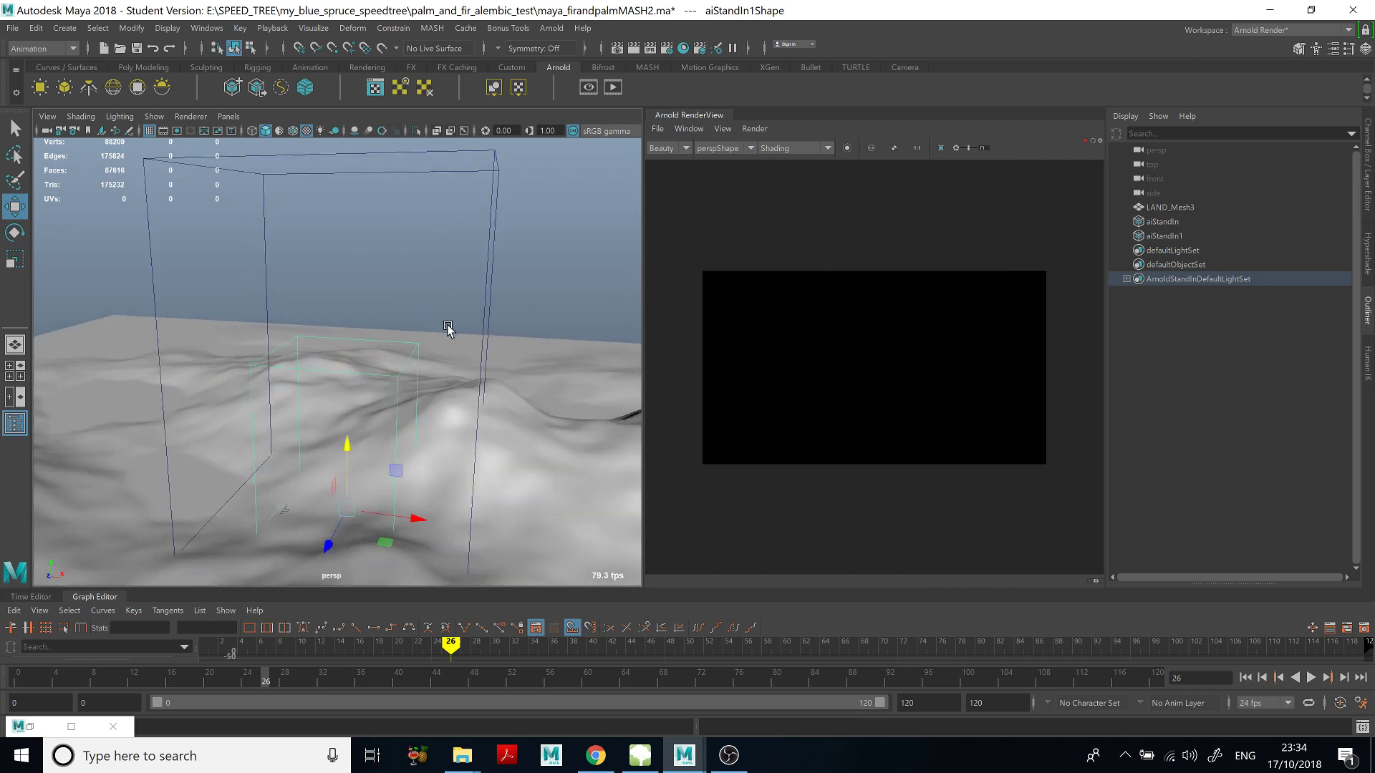
scroll(447, 319, down, 5)
scroll(451, 308, down, 4)
scroll(472, 304, up, 8)
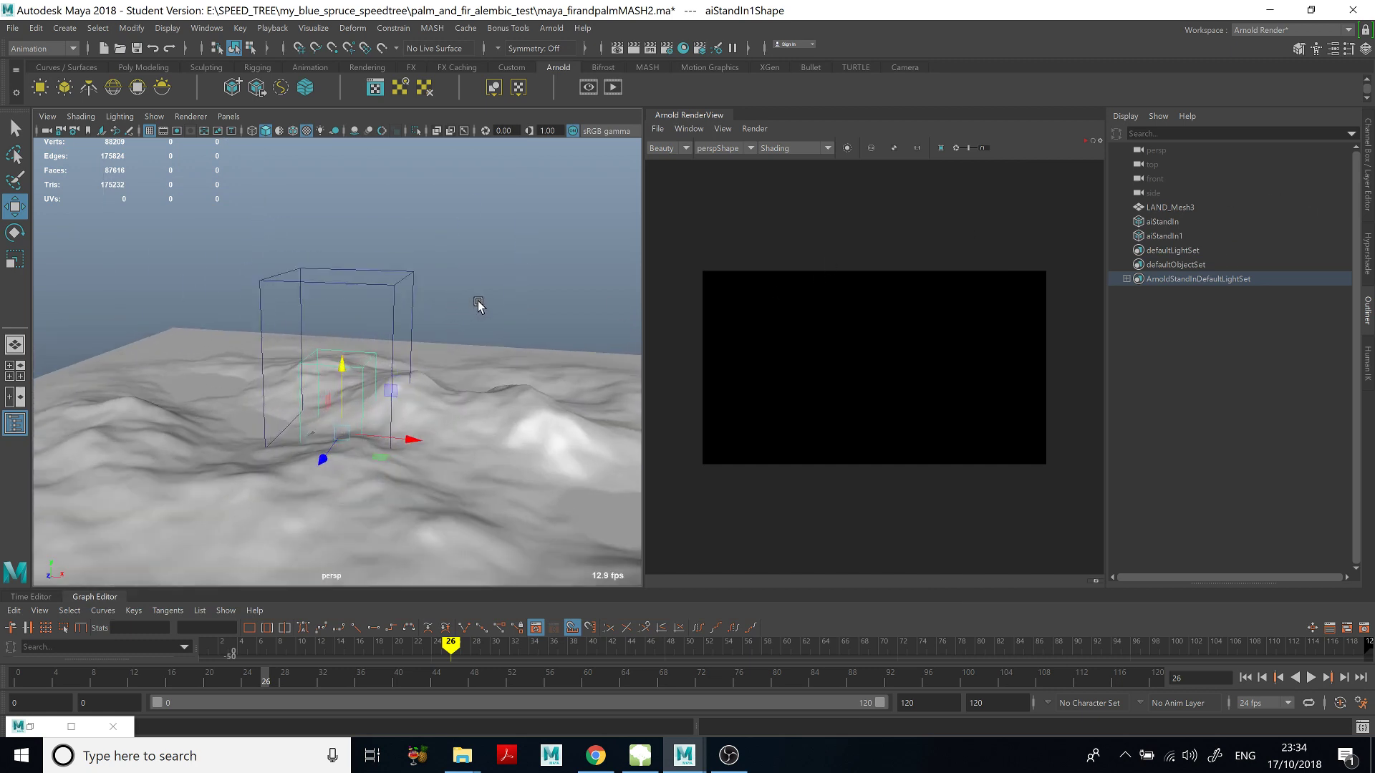
click(1332, 48)
click(719, 384)
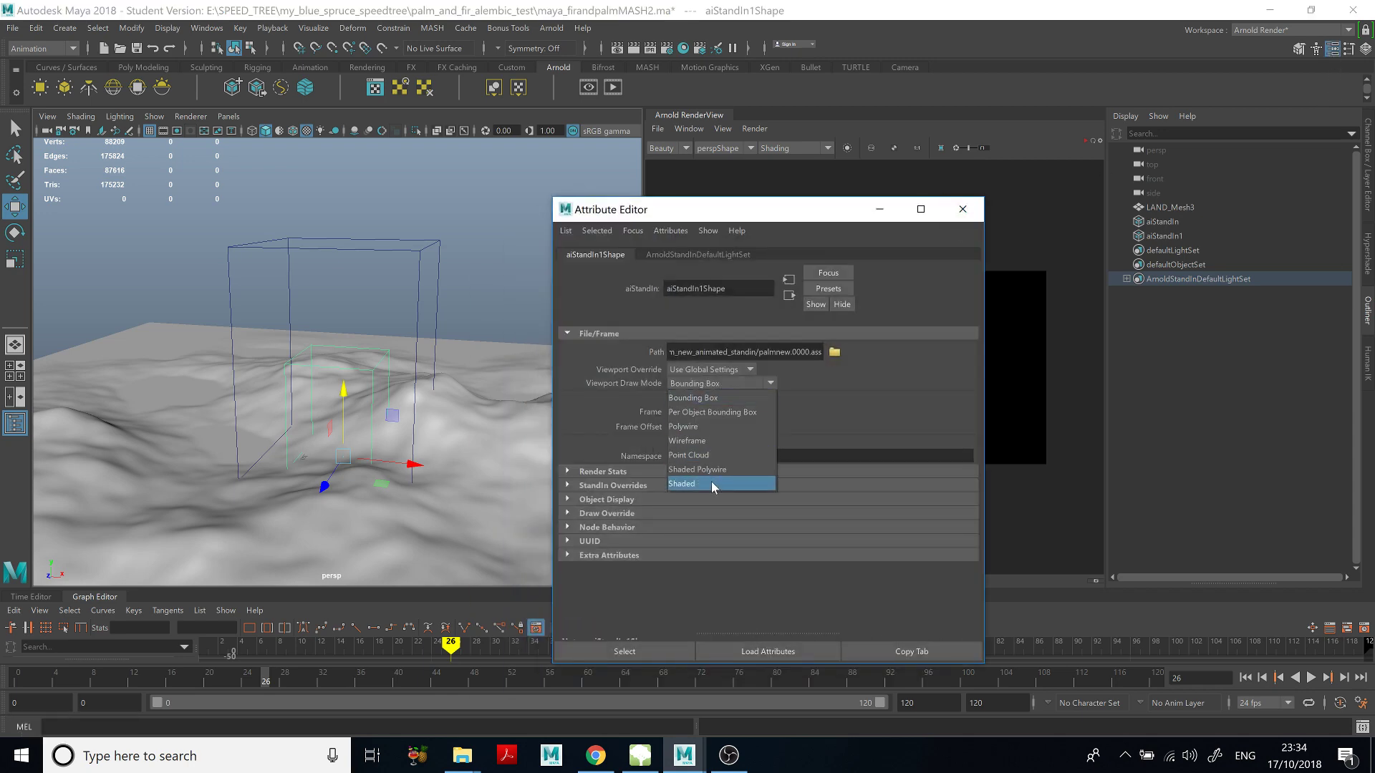
click(714, 485)
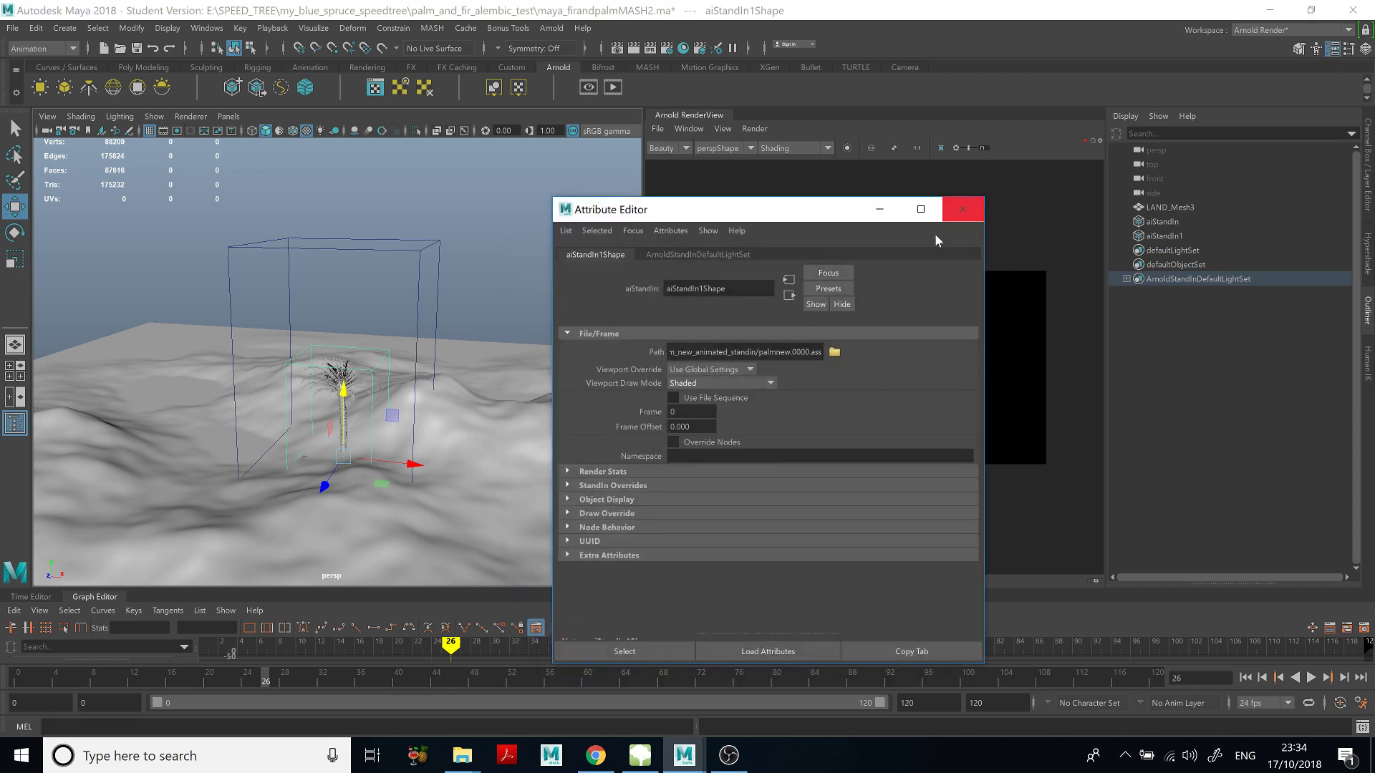
scroll(416, 401, up, 8)
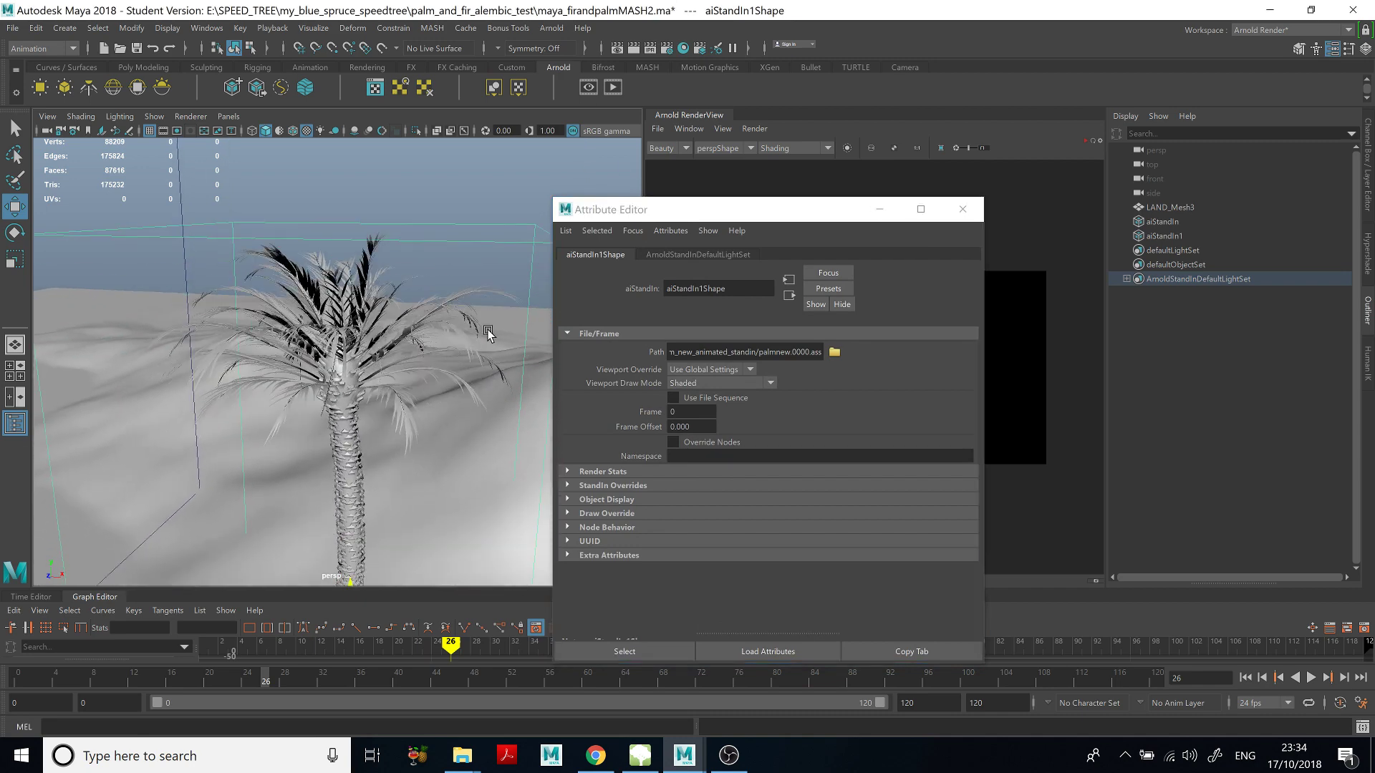
key([)
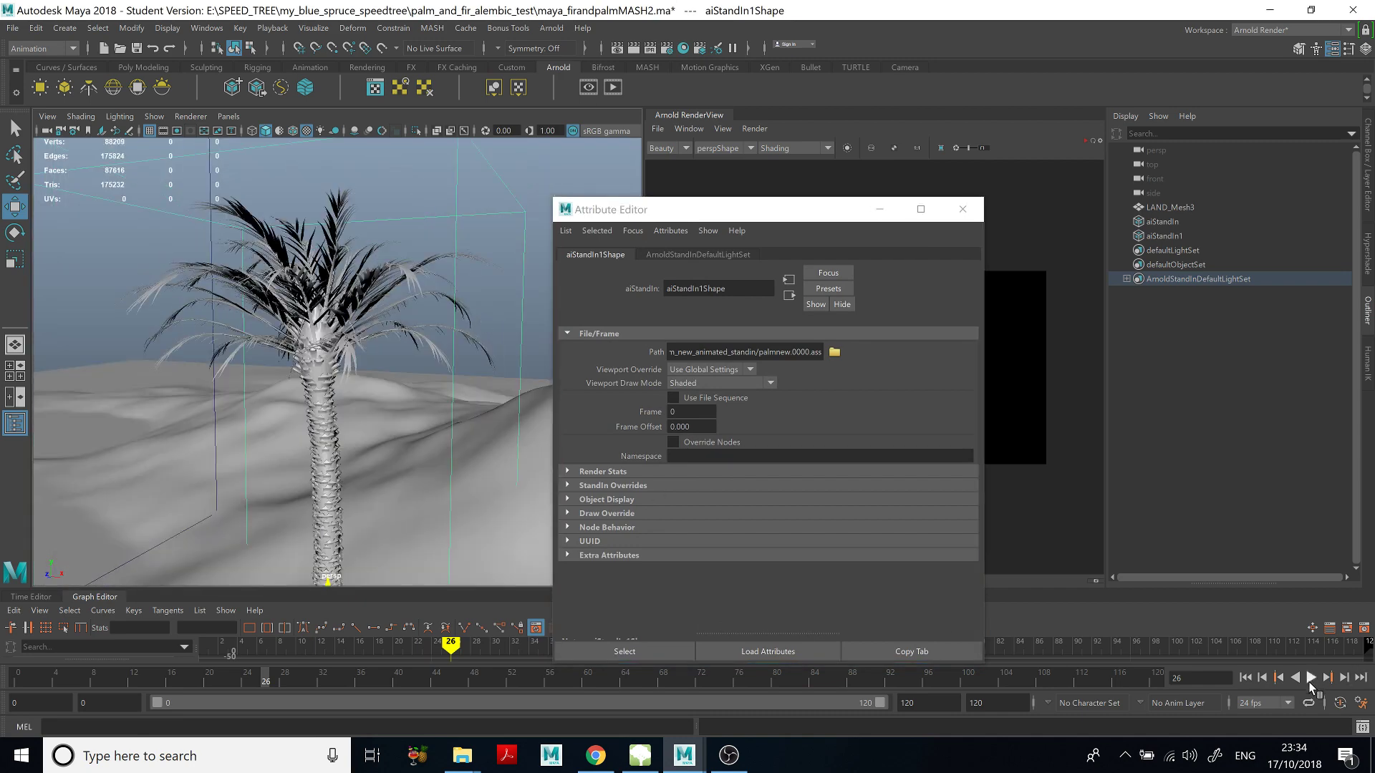
Play the animation to check the palm's motion, return to frame 0, and enable Use File Sequence on the palm stand-in.
click(1311, 678)
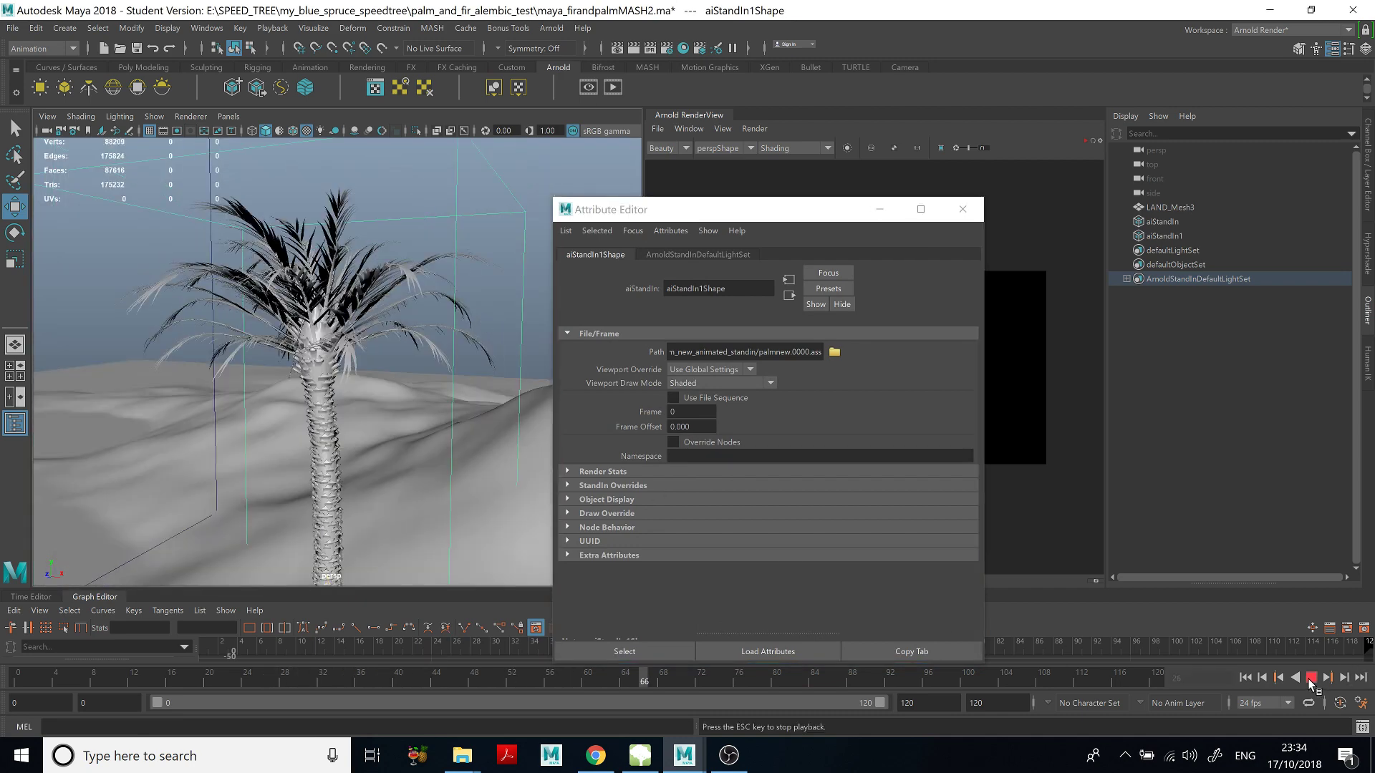
click(1312, 679)
click(1247, 678)
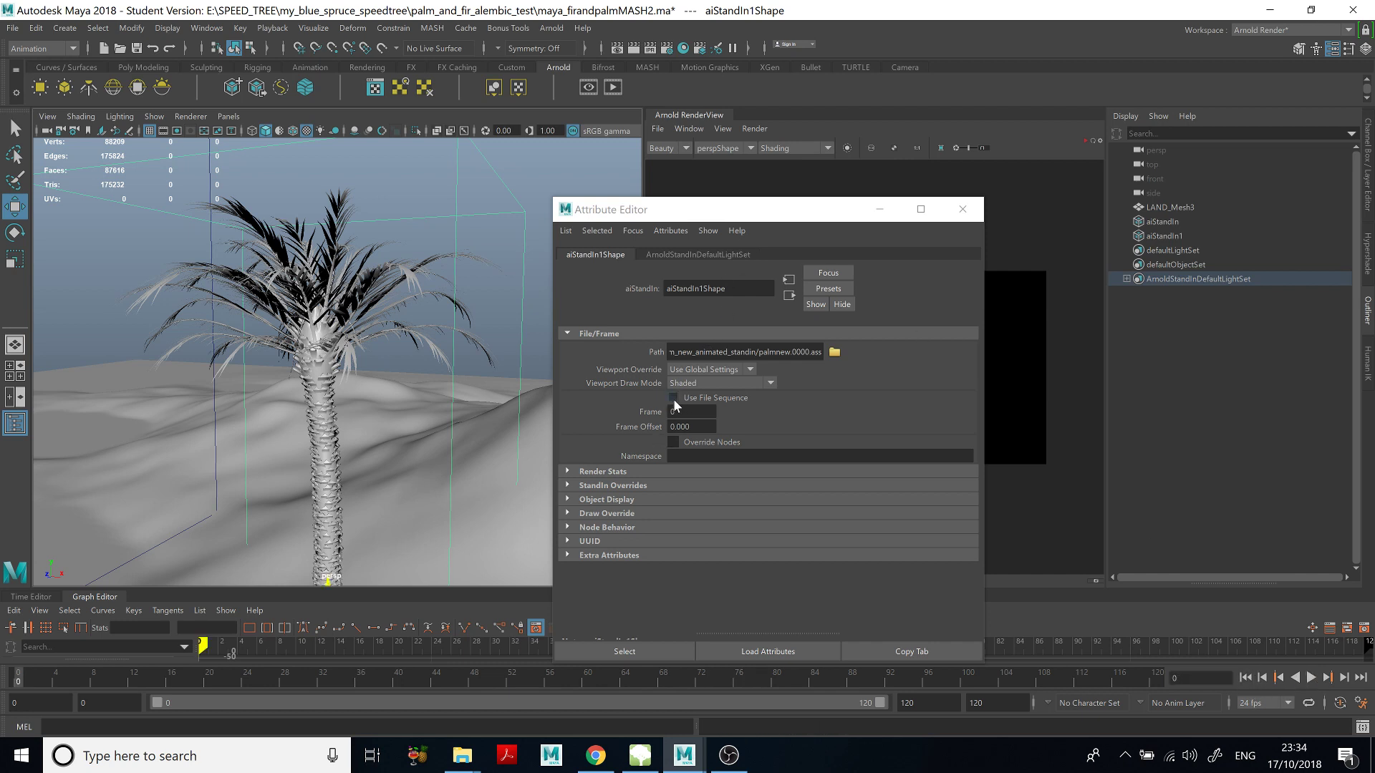
click(674, 398)
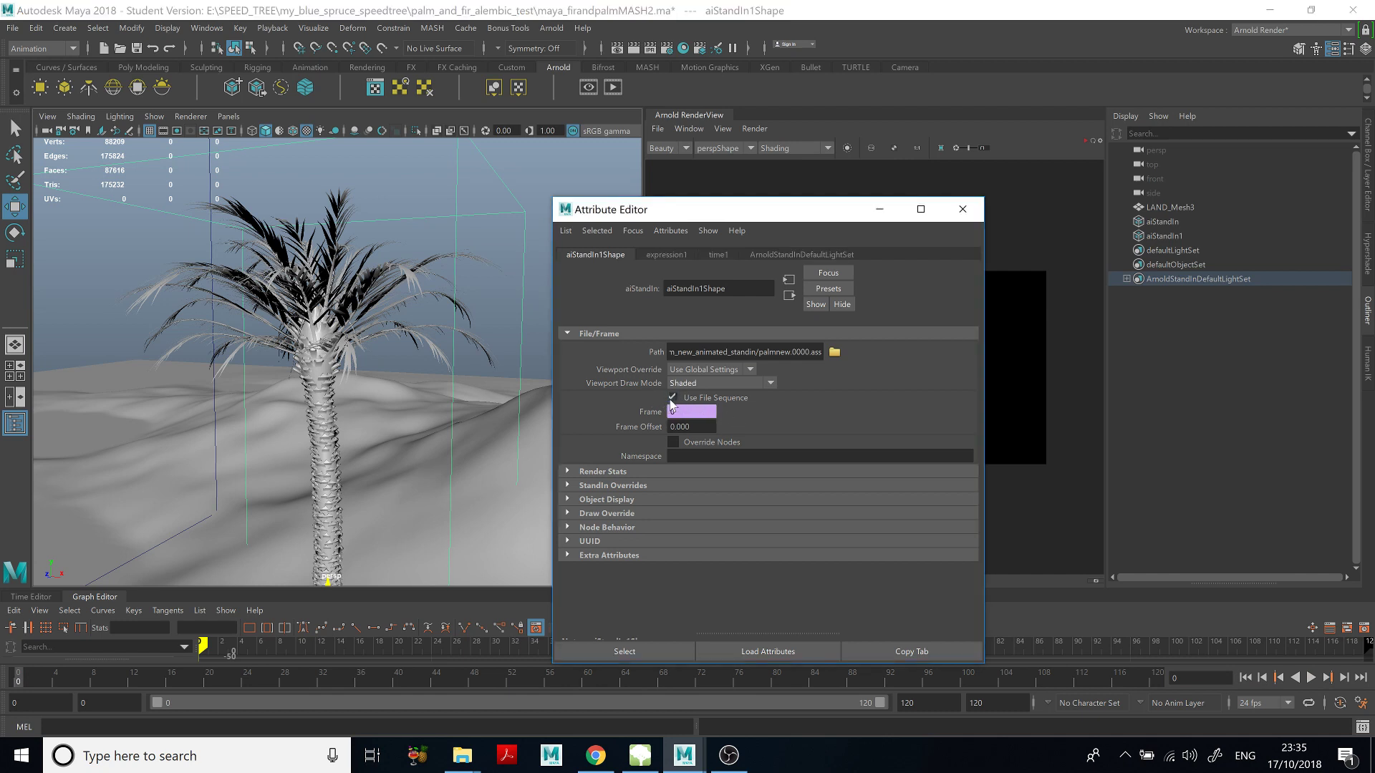
Examine the Sequence option in the Arnold stand-in export settings, leaving the settings without exporting.
click(551, 28)
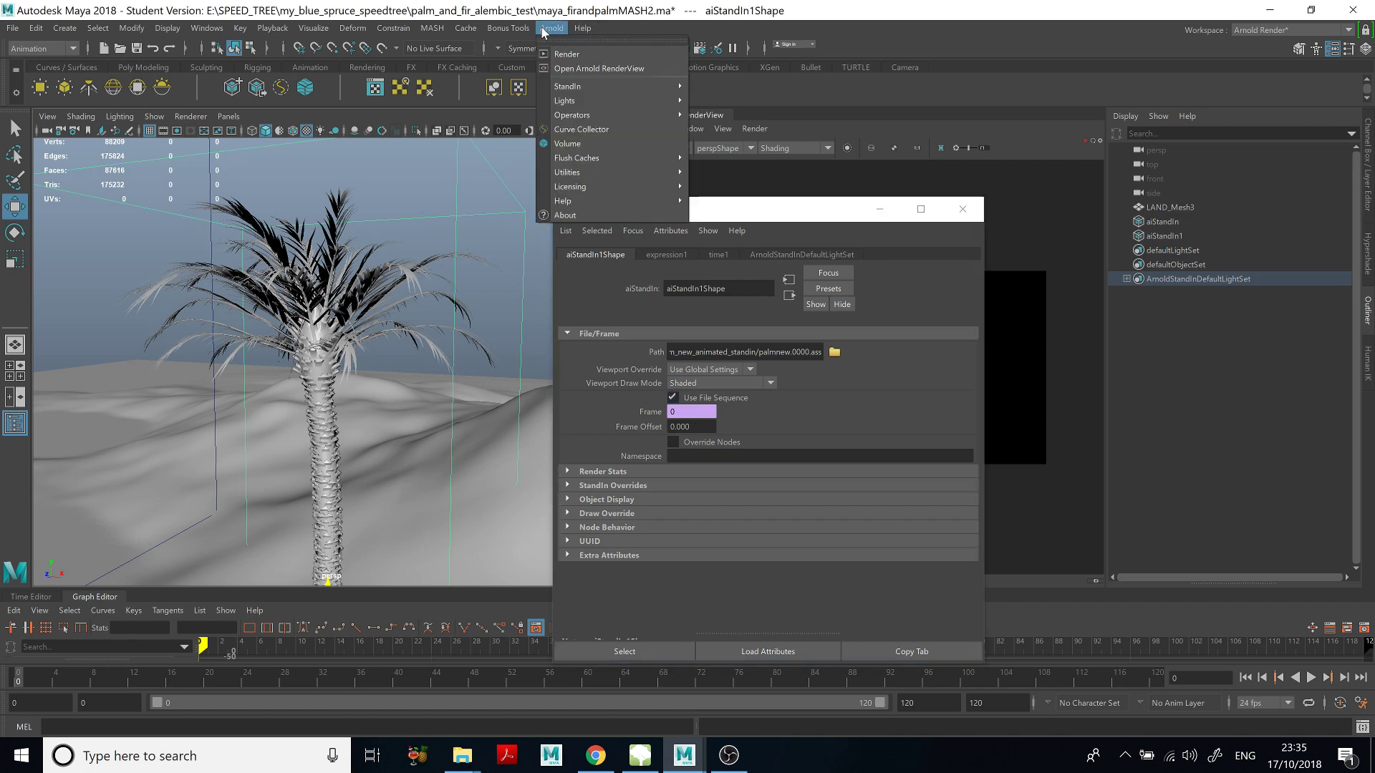
mouse_move(633, 87)
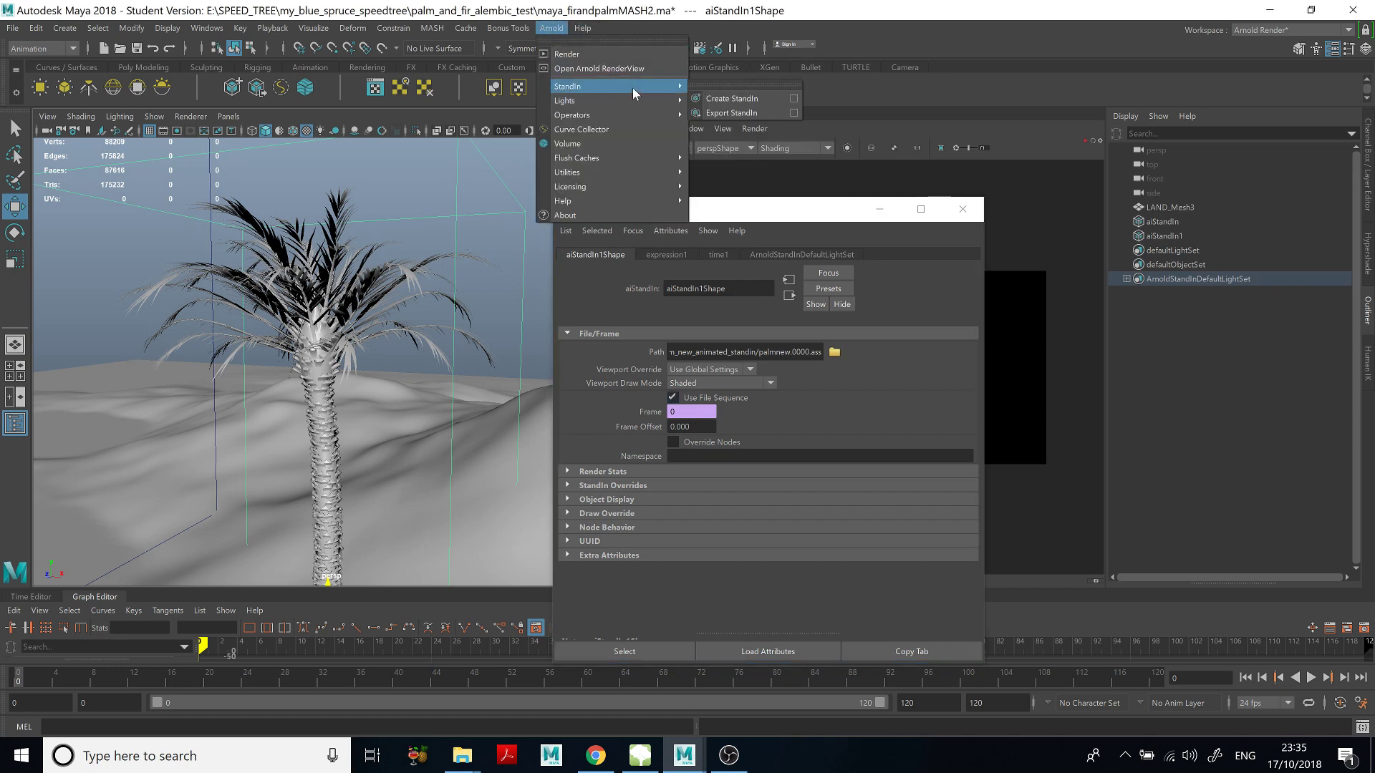
click(794, 113)
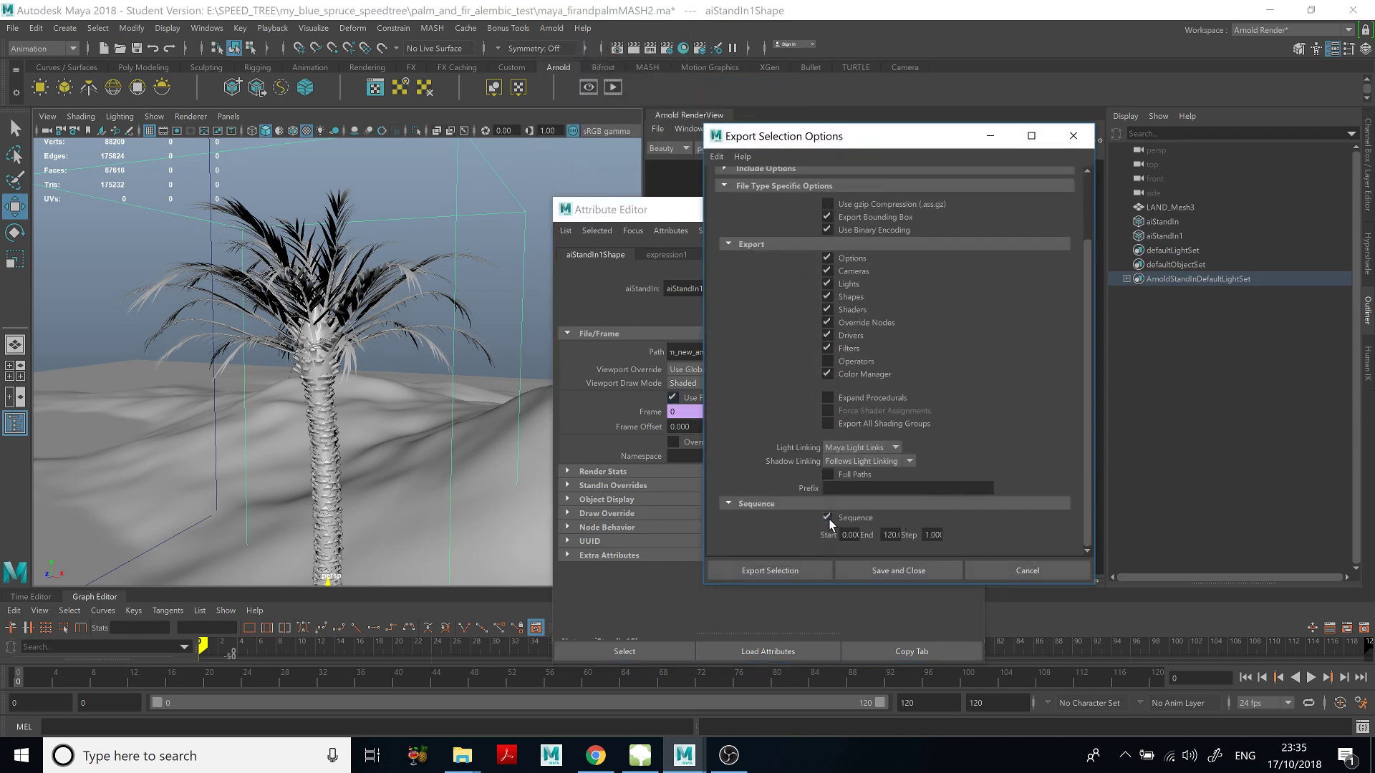
click(1078, 142)
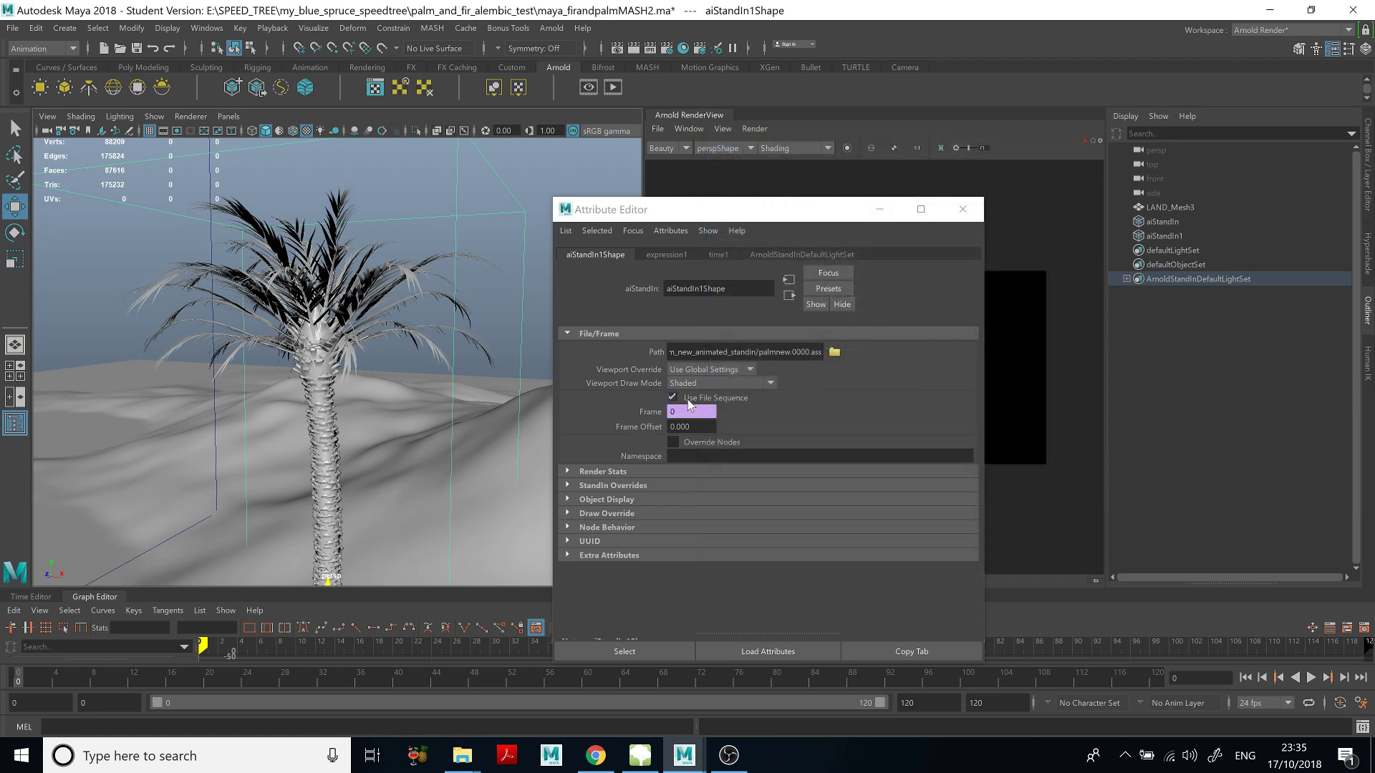
Play the animation to check the palm stand-in's file sequence motion, and stop playback.
click(962, 209)
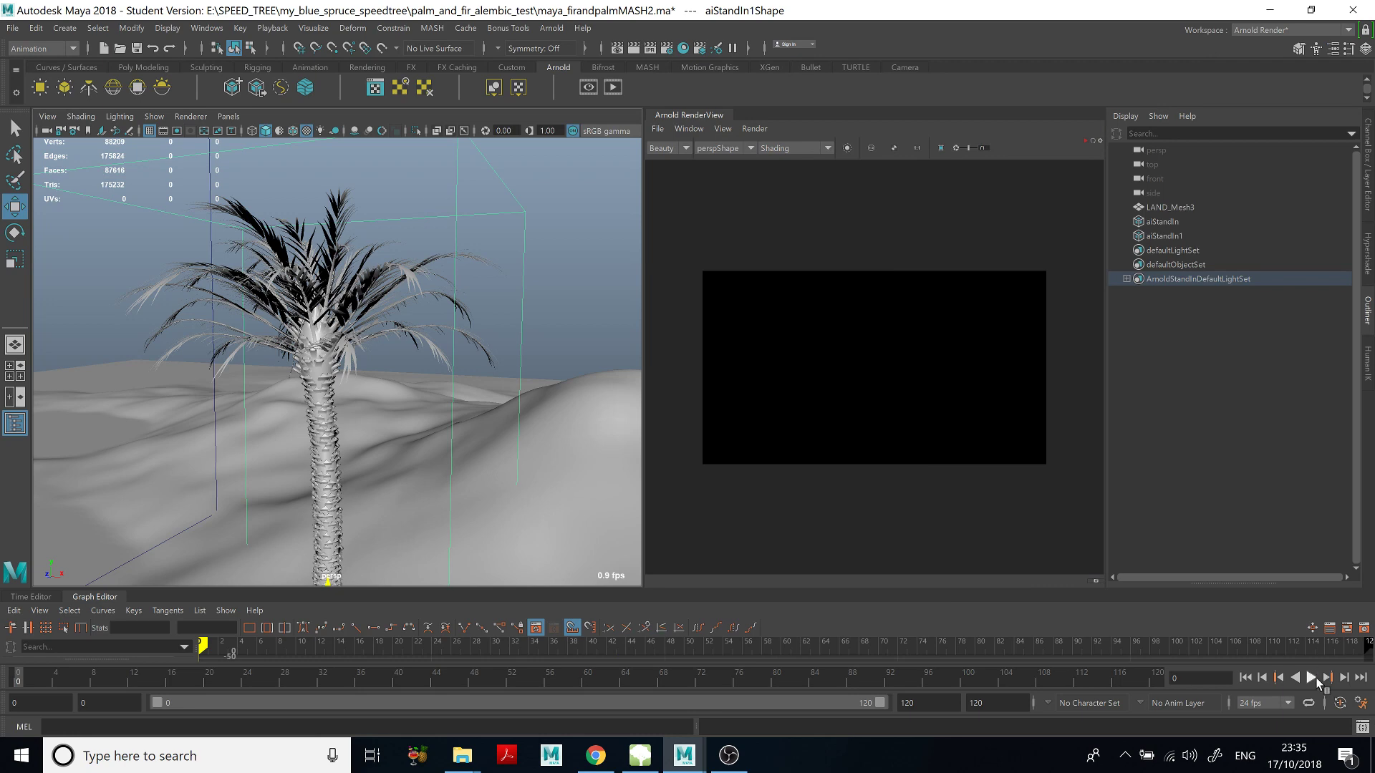
click(1315, 679)
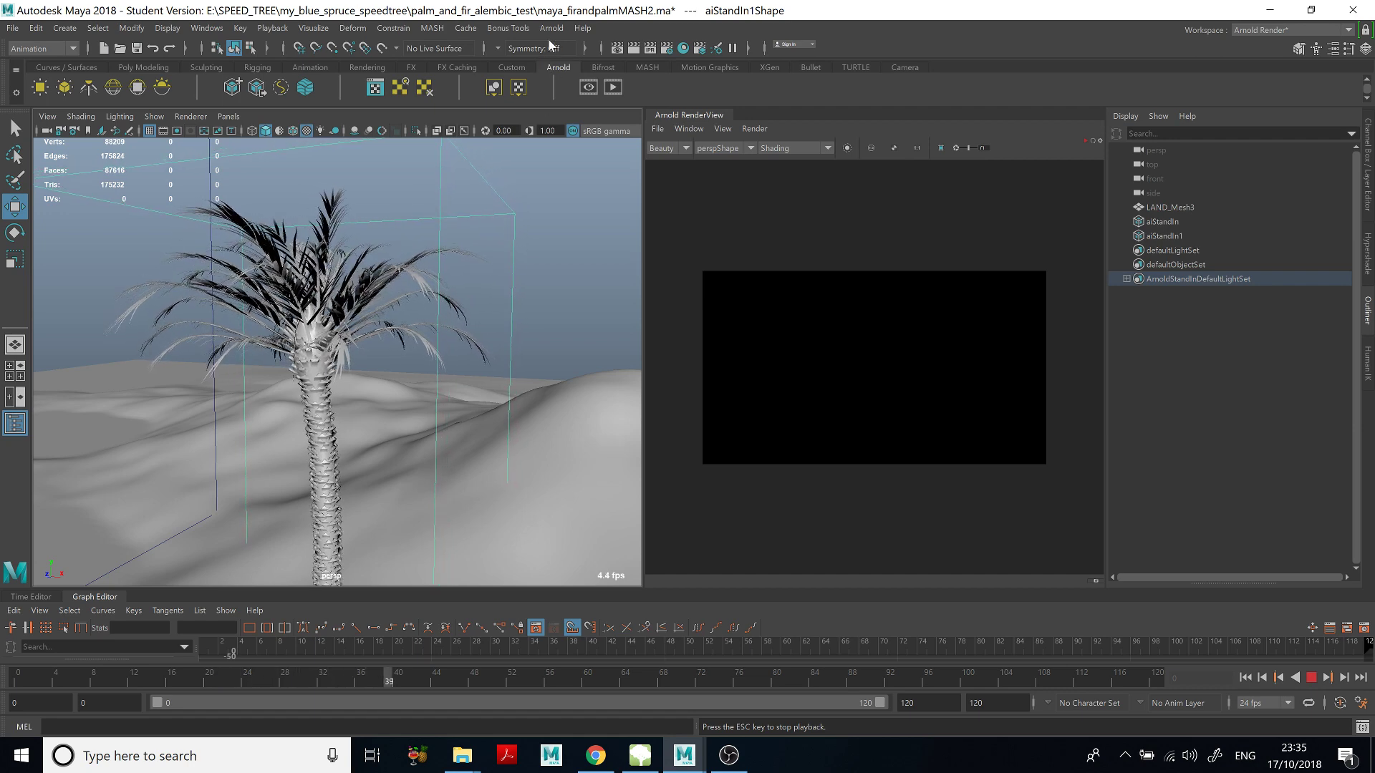
click(1313, 678)
Set the fir stand-in's viewport draw mode to Shaded and play the animation briefly to check for motion.
scroll(501, 286, up, 3)
scroll(502, 277, down, 8)
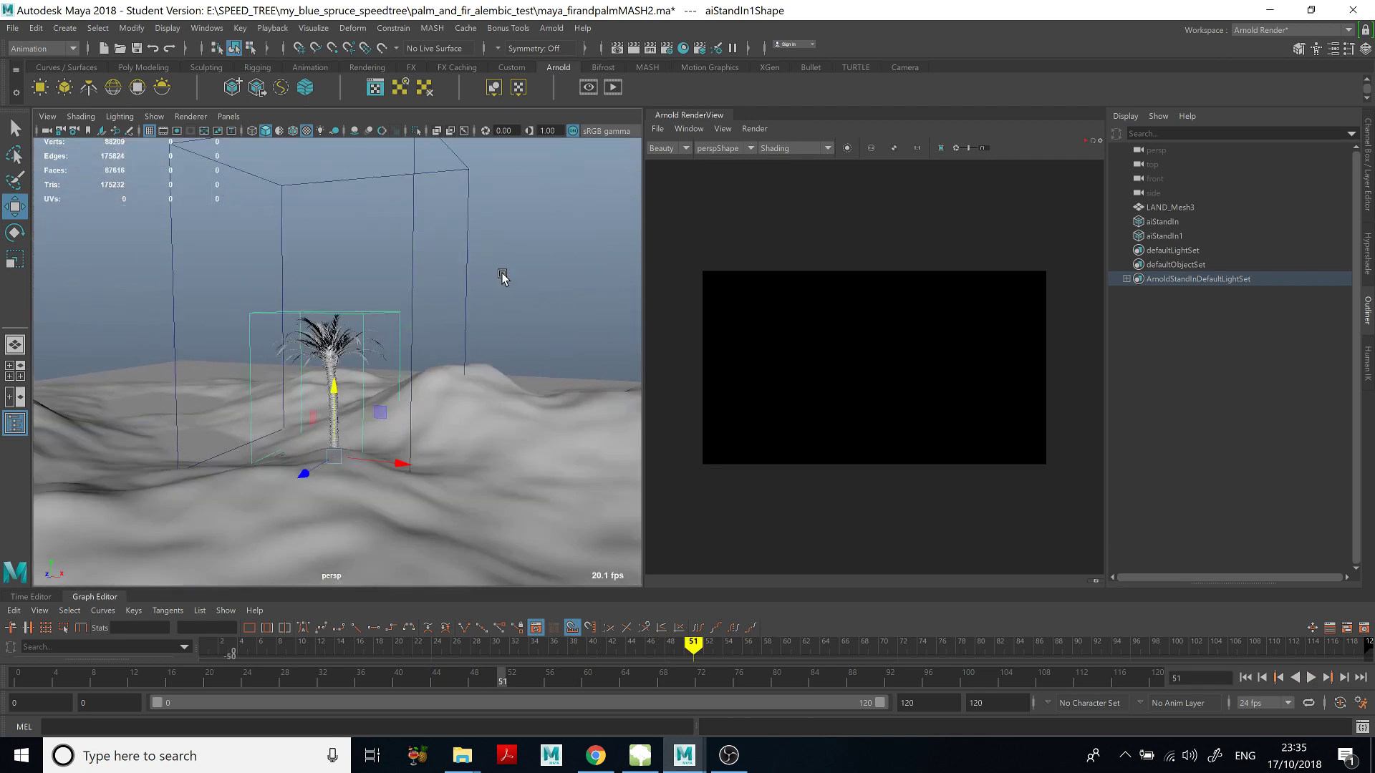
alt+drag(503, 277, 518, 295)
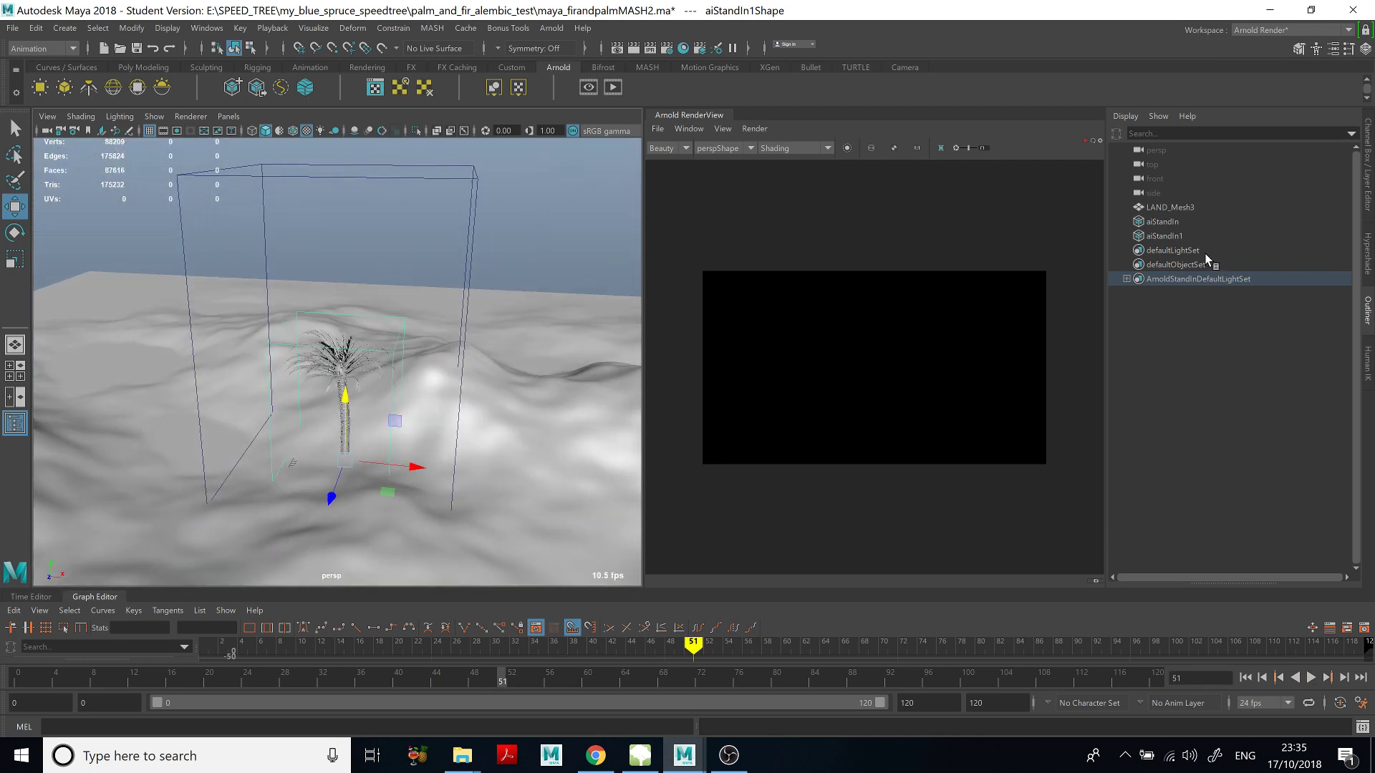
click(1166, 223)
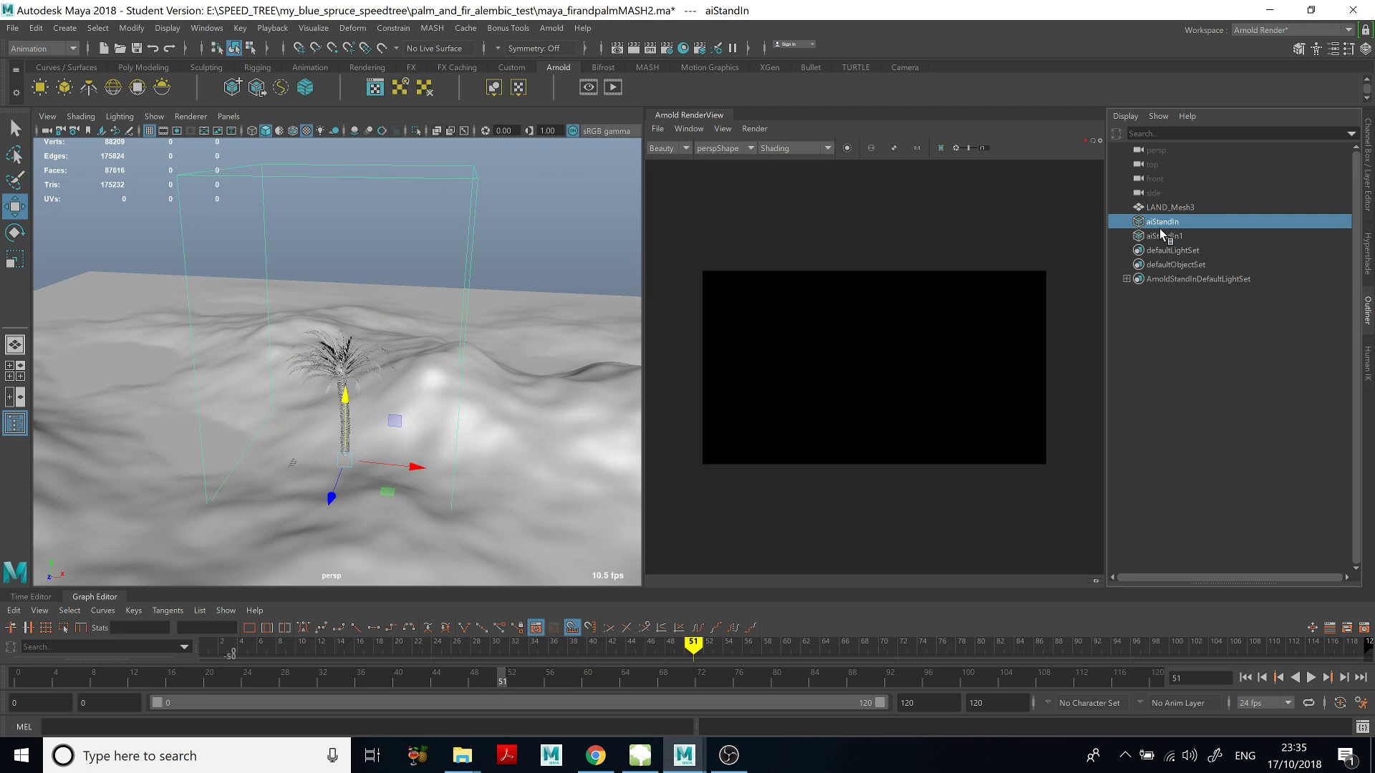
click(1334, 48)
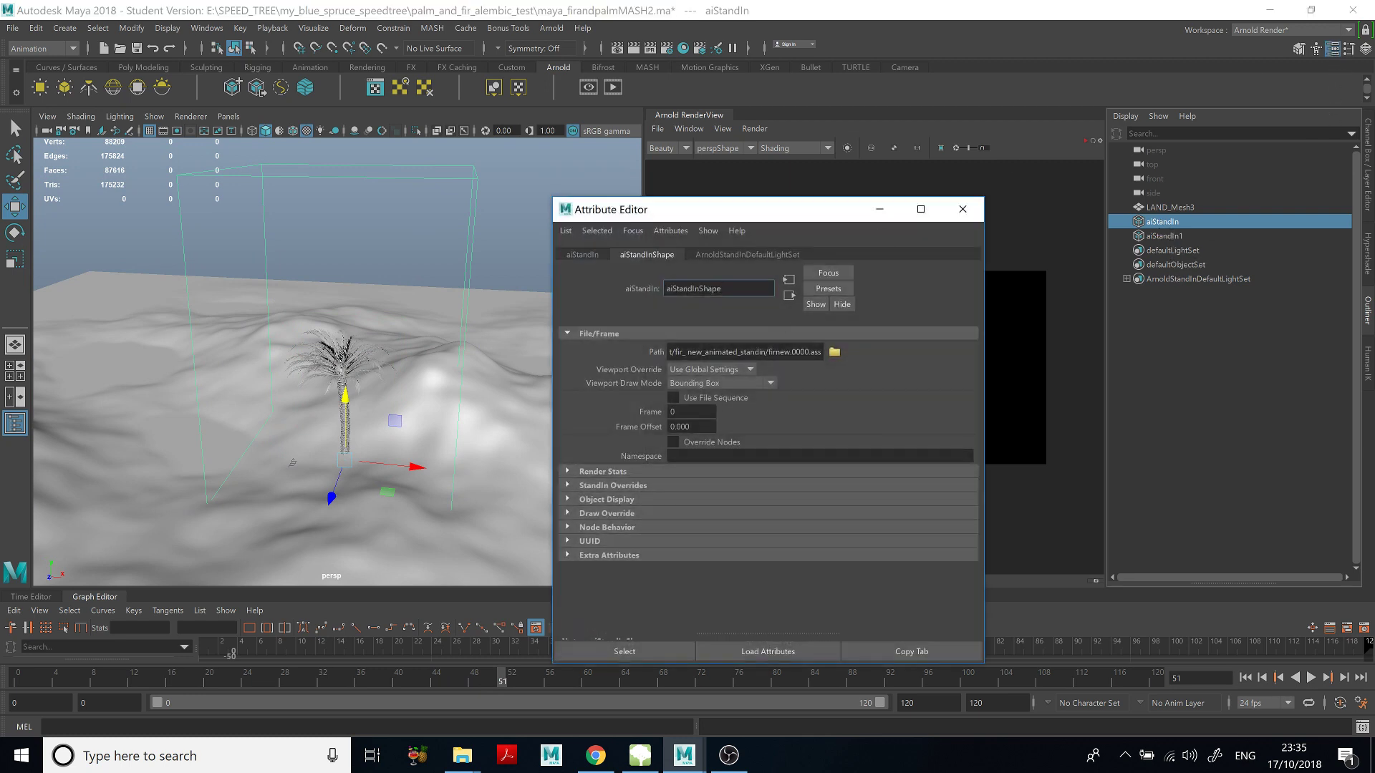
click(715, 384)
click(705, 485)
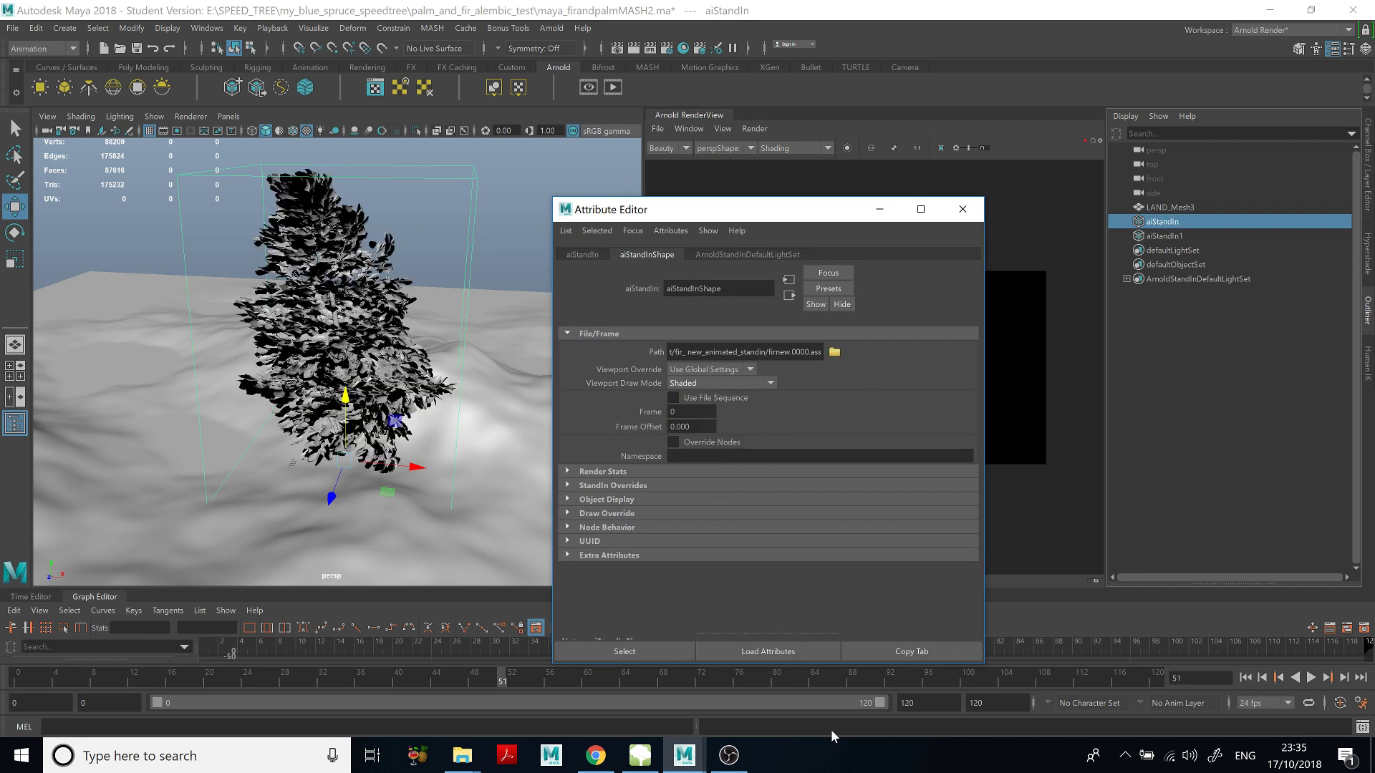
click(1312, 678)
click(1311, 678)
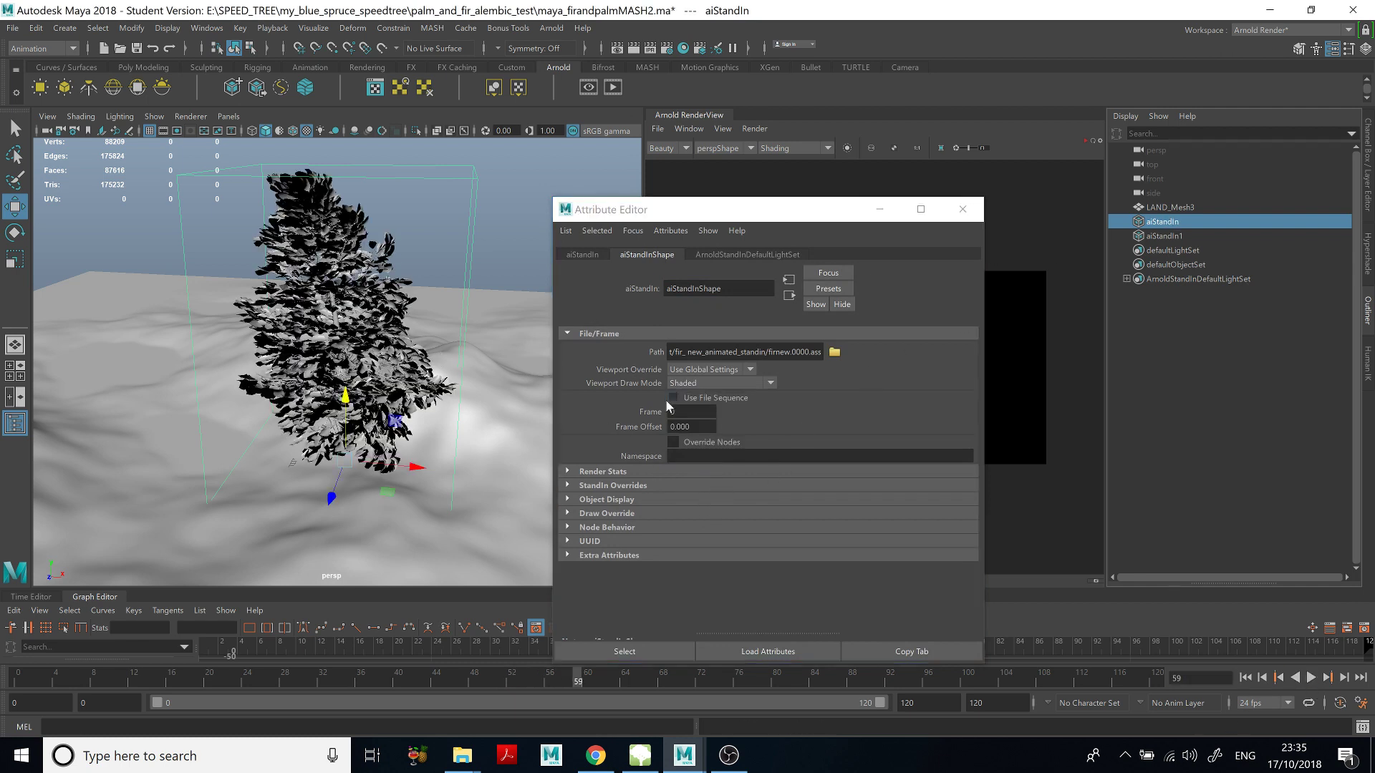
Enable Use File Sequence on the fir stand-in and play the animation to check its motion.
click(672, 398)
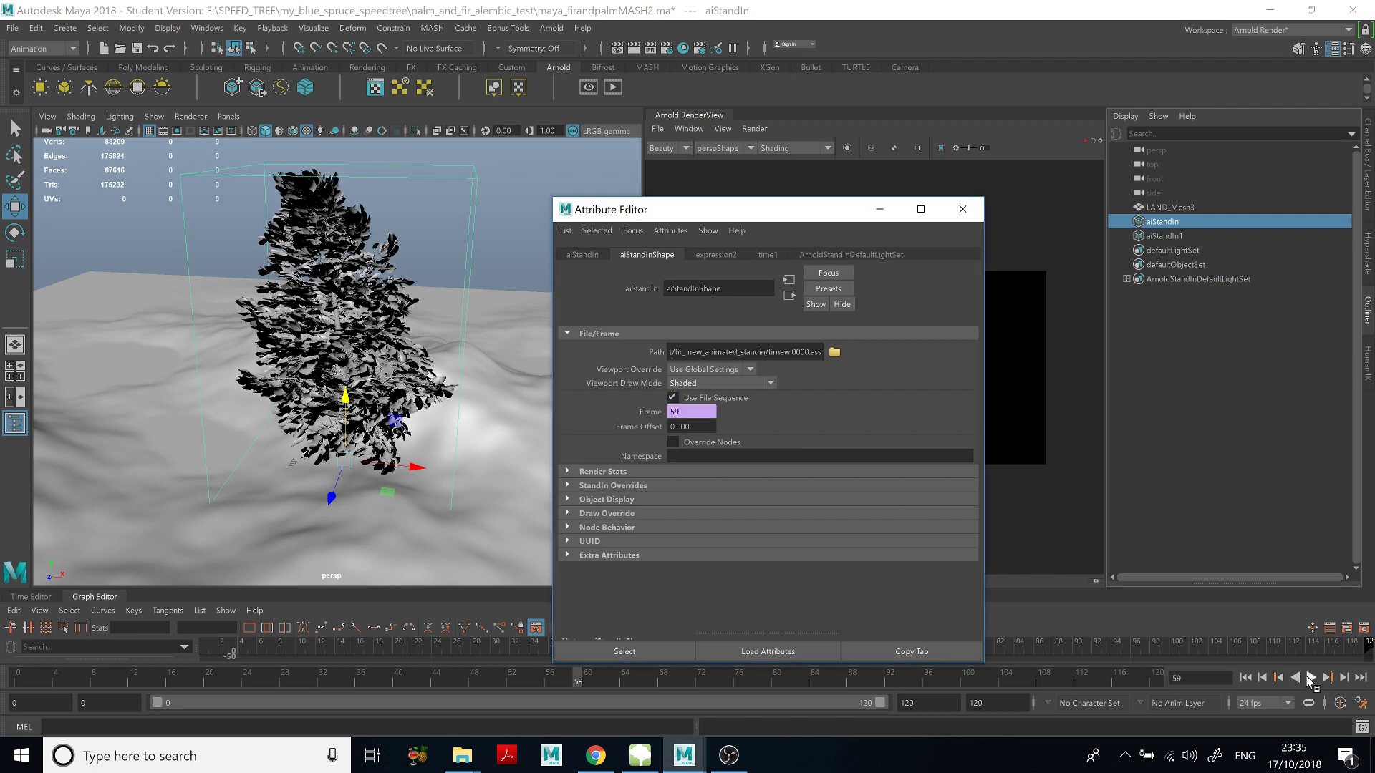
click(1311, 678)
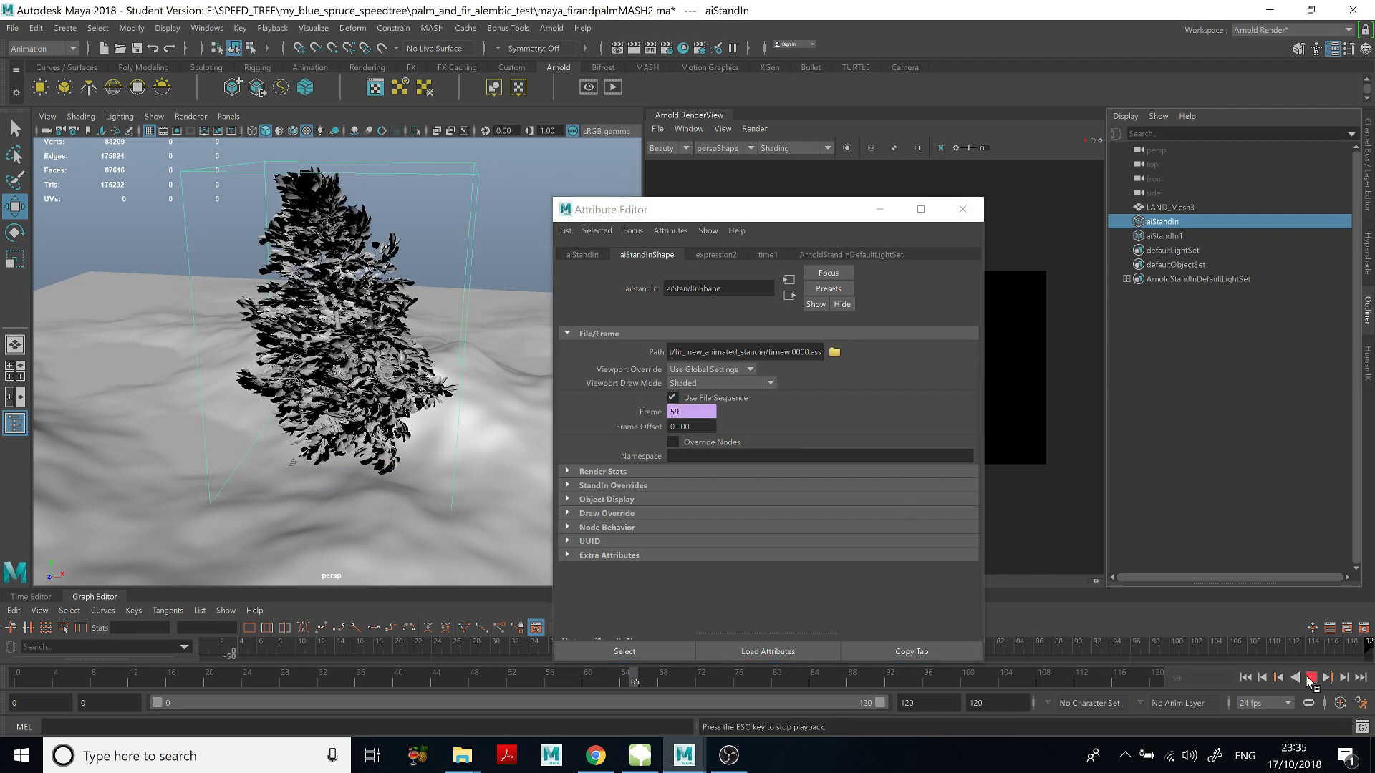
click(1311, 678)
click(879, 209)
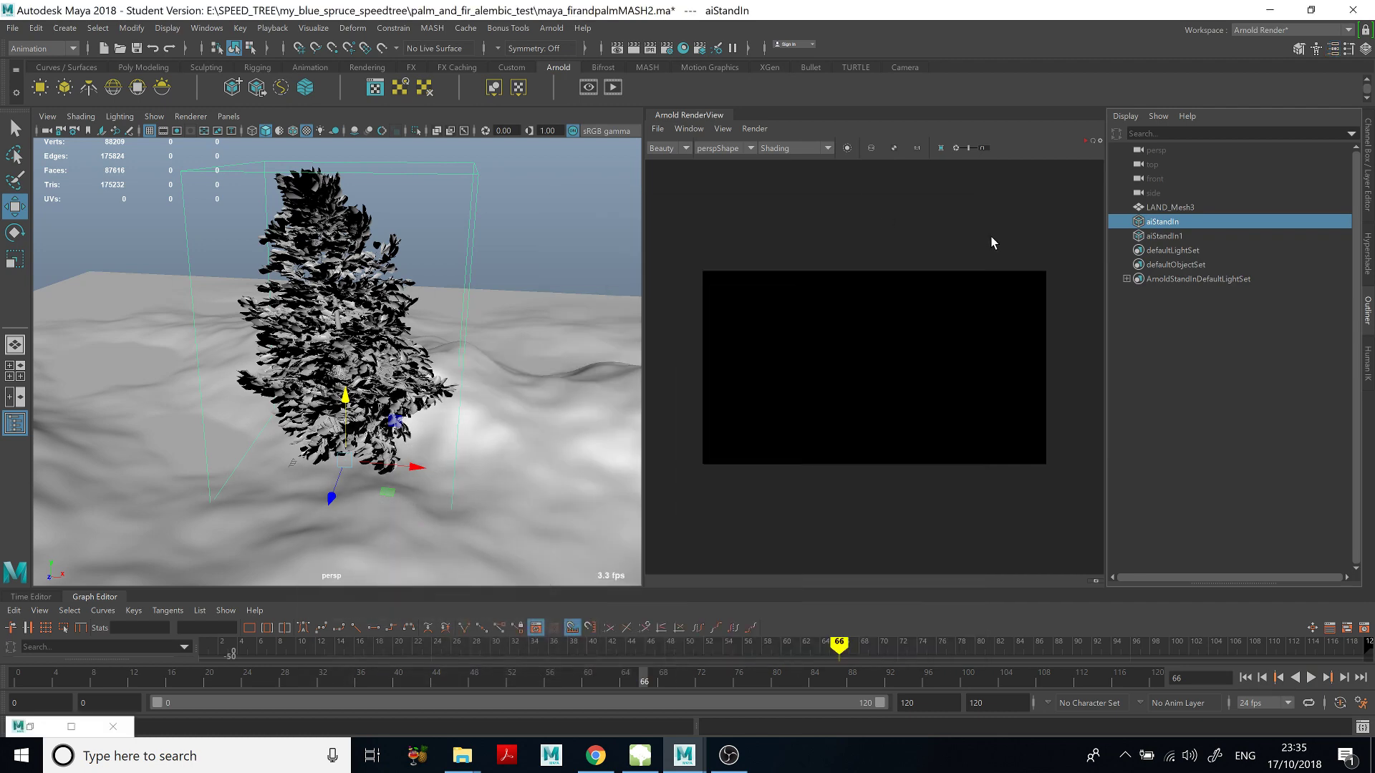
Return to frame 0 and create a MASH network from both stand-ins with the Instancer geometry type and linear distribution.
click(1162, 235)
ctrl+click(1158, 223)
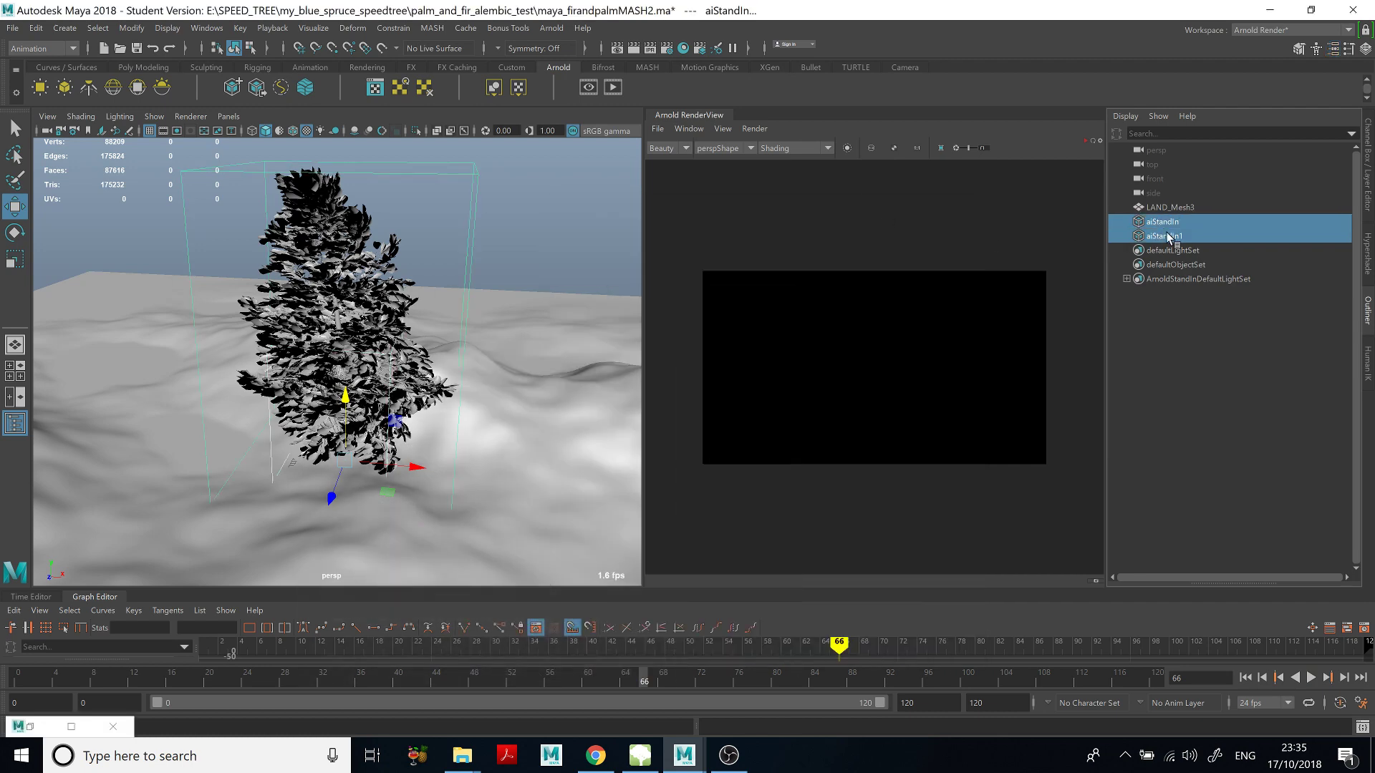
click(1246, 677)
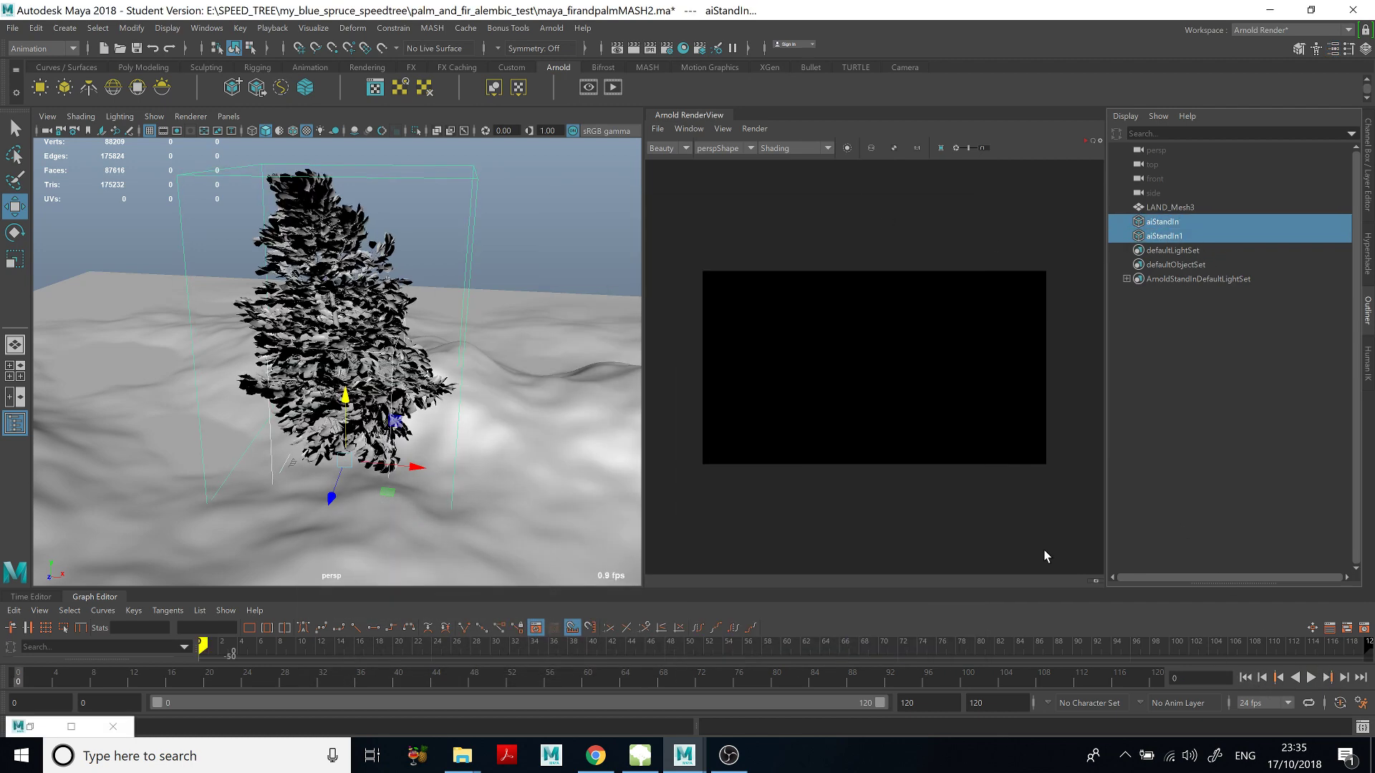
click(444, 29)
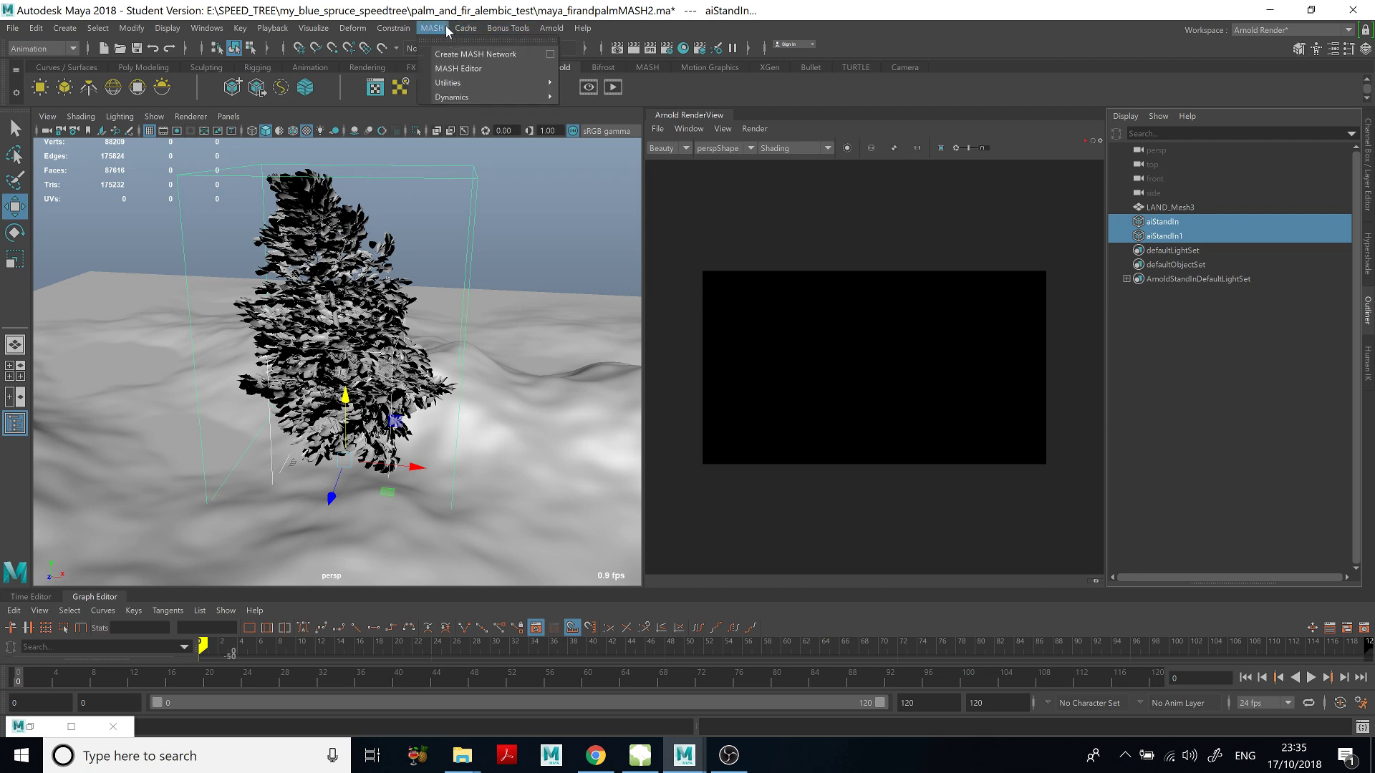
click(552, 55)
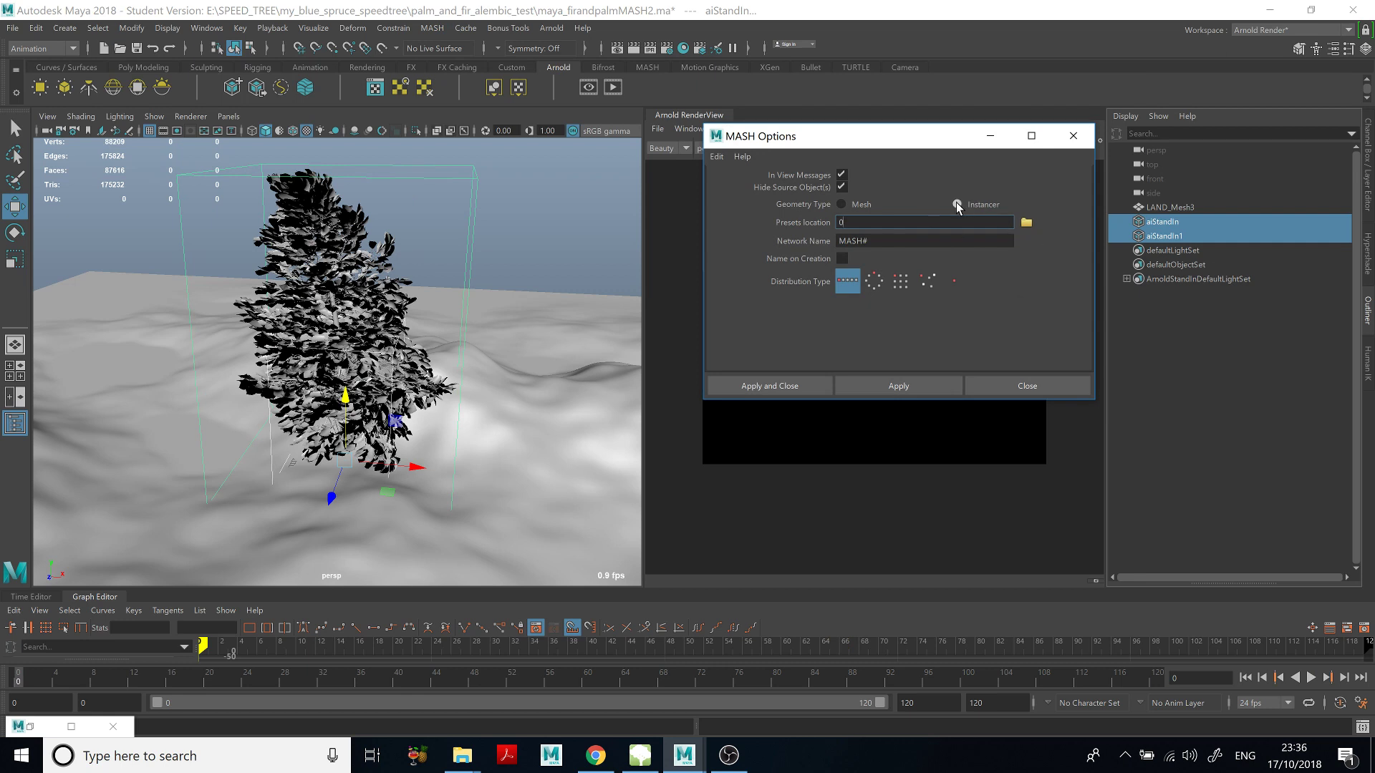
click(791, 386)
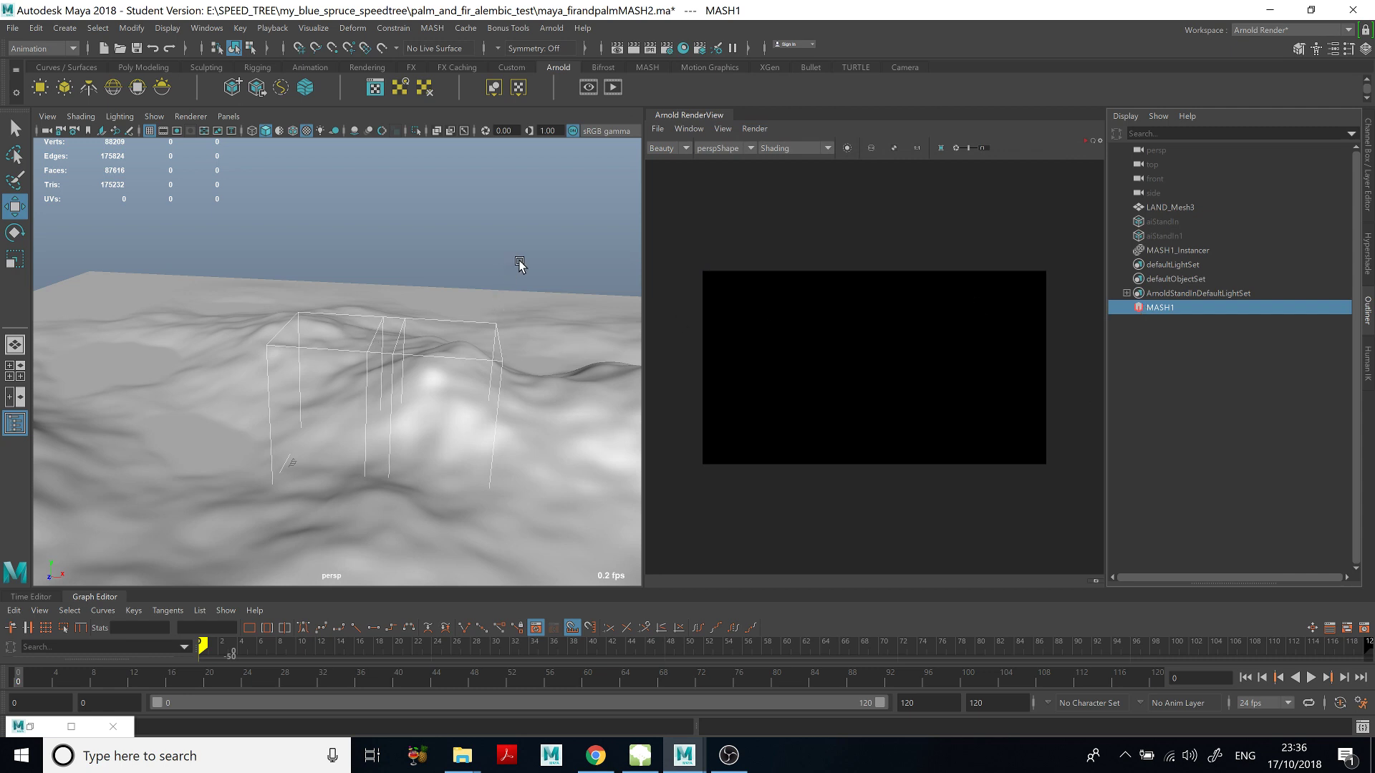
Widen the Arnold RenderView beside the viewport and add an Arnold Skydome Light to the scene.
mouse_move(522, 260)
alt+mouse_down()
mouse_move(525, 239)
mouse_move(523, 254)
alt+mouse_up()
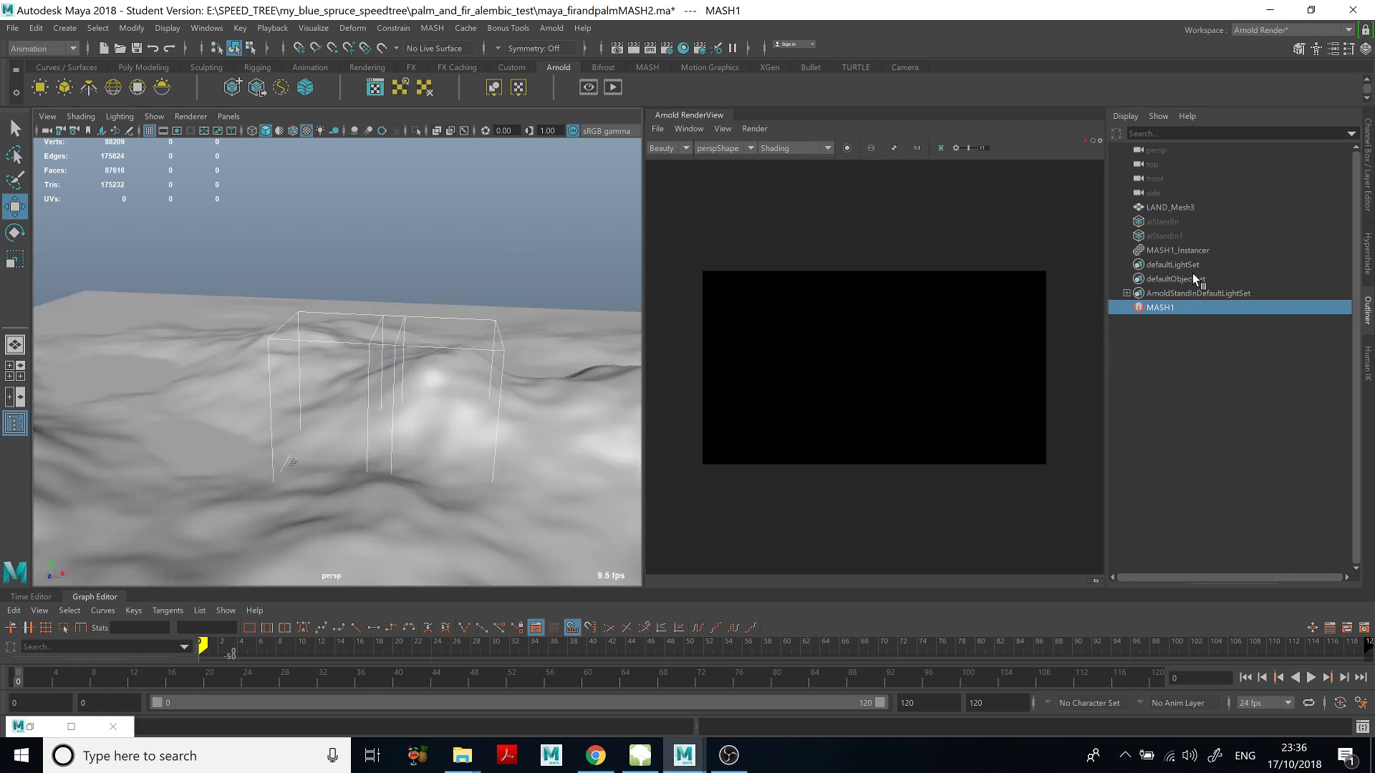
drag(643, 297, 458, 277)
click(551, 28)
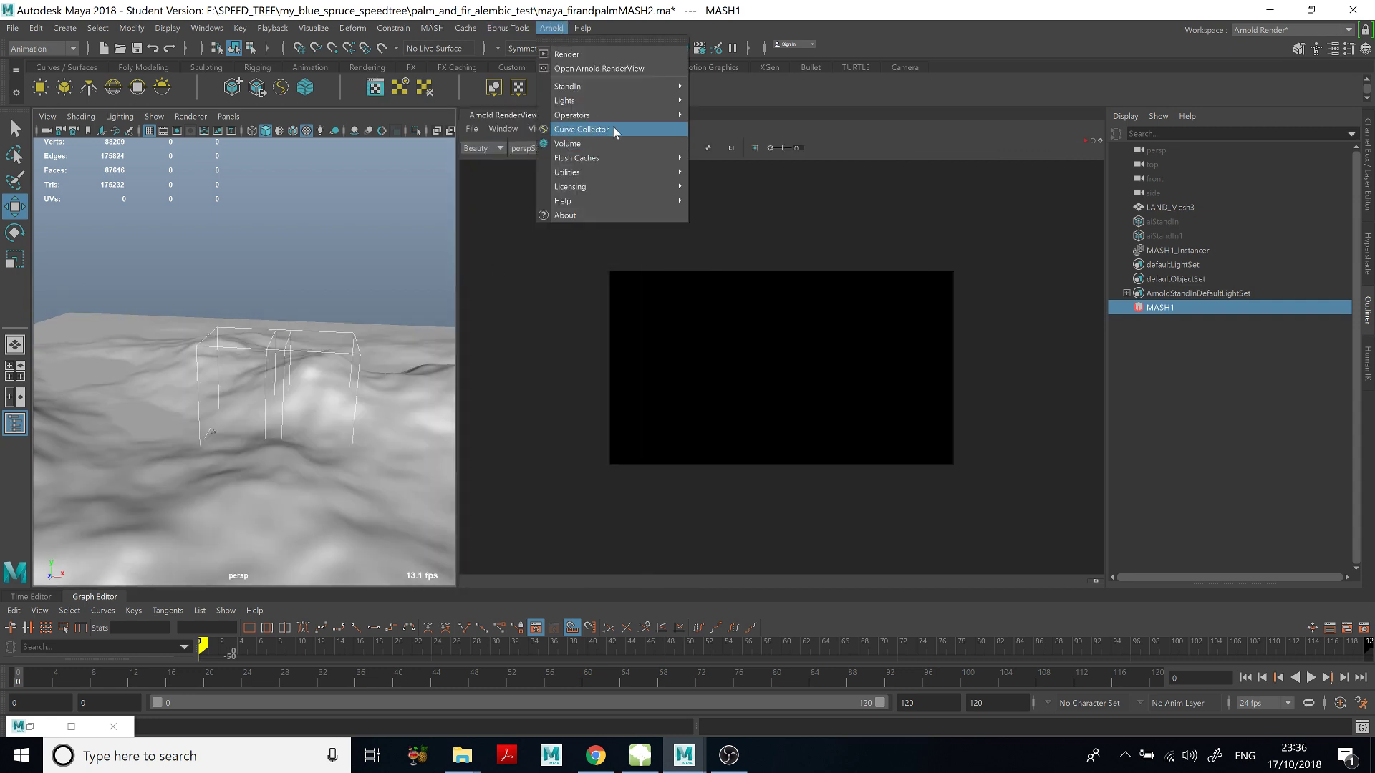
mouse_move(641, 102)
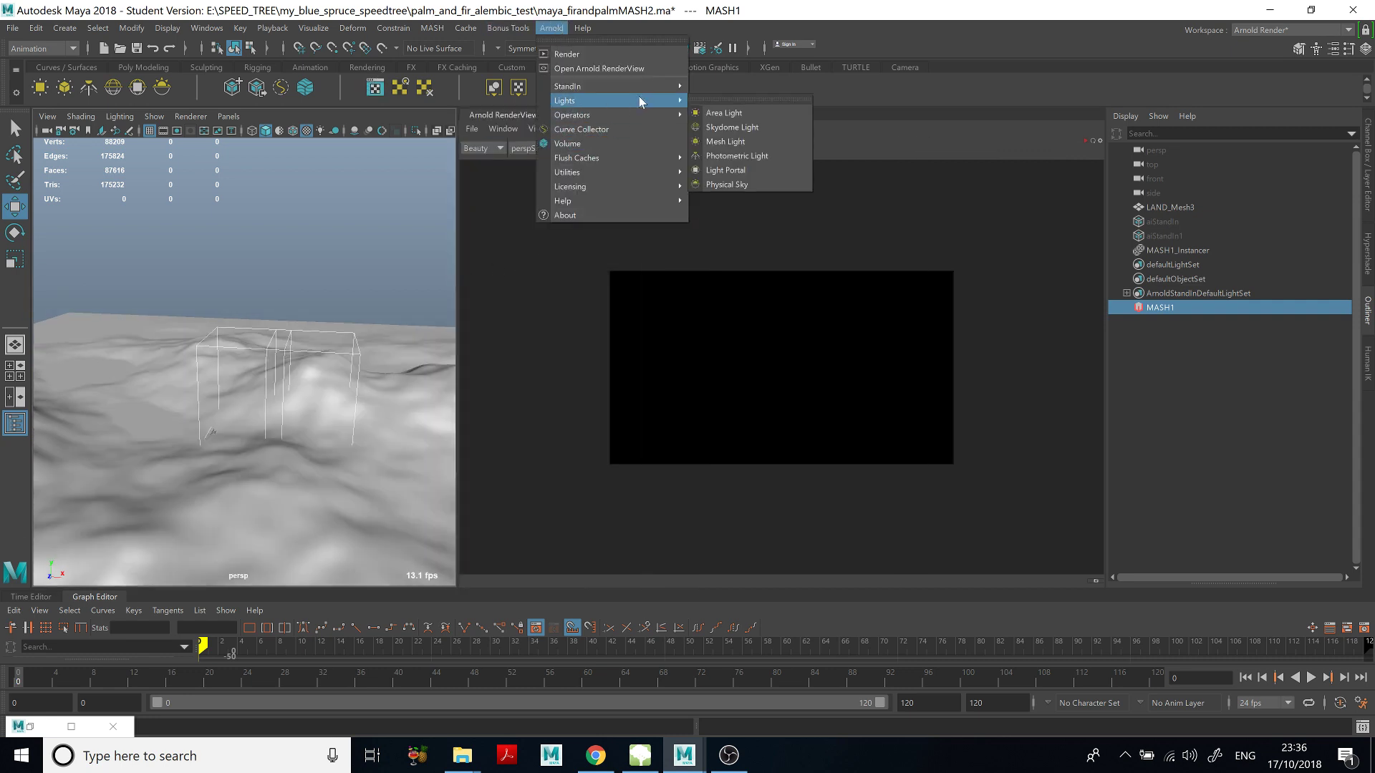
click(748, 128)
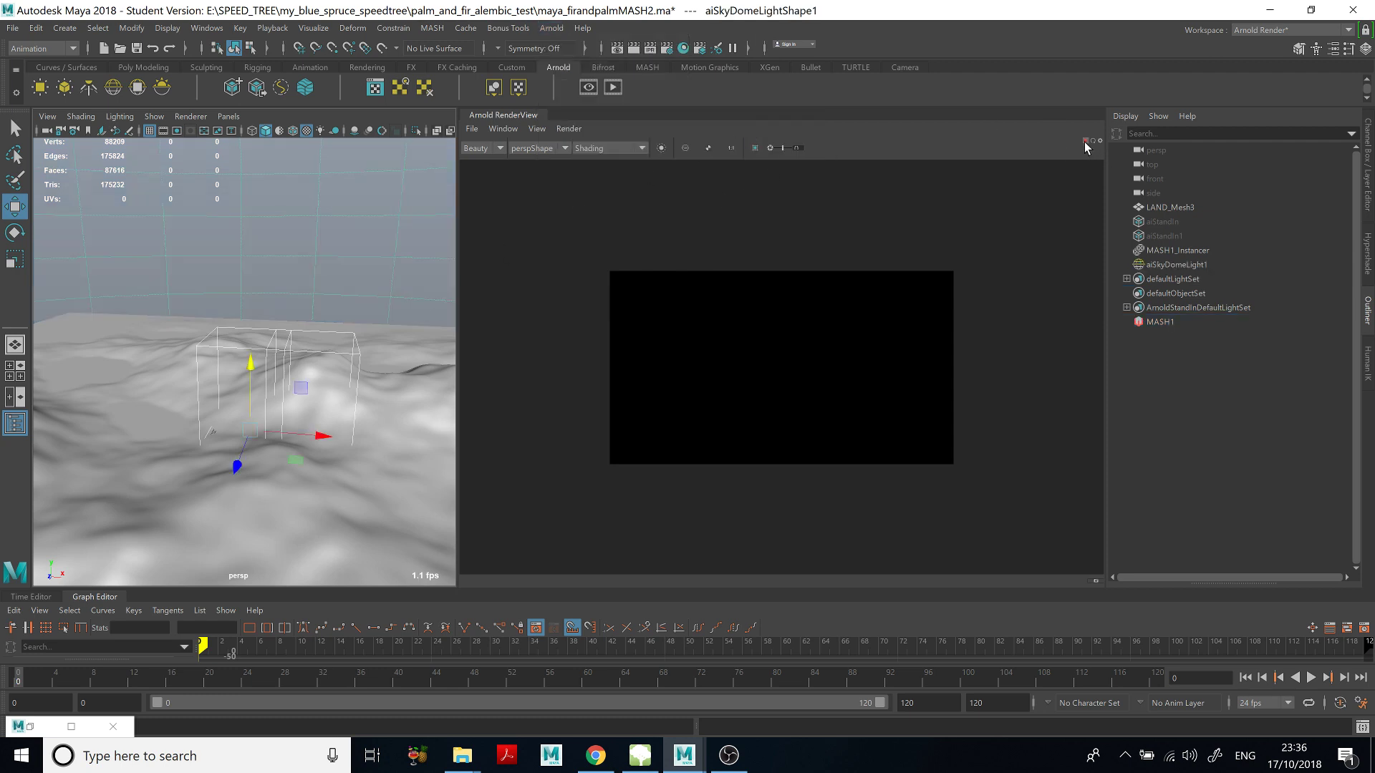
Change the Arnold RenderView's test resolution to render at 480x270, and render the MASH trees on the terrain.
middle_drag(878, 311, 925, 329)
scroll(849, 342, up, 3)
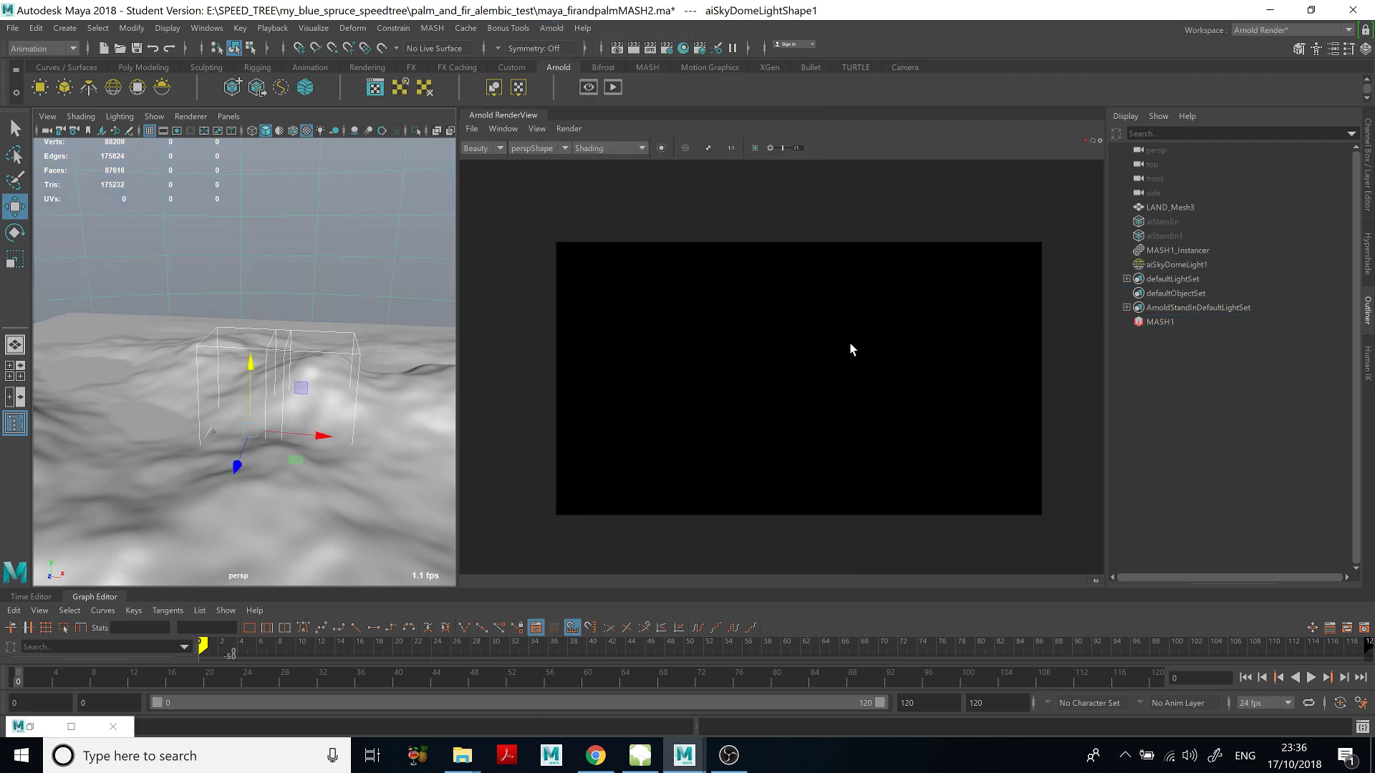
click(536, 128)
mouse_move(595, 264)
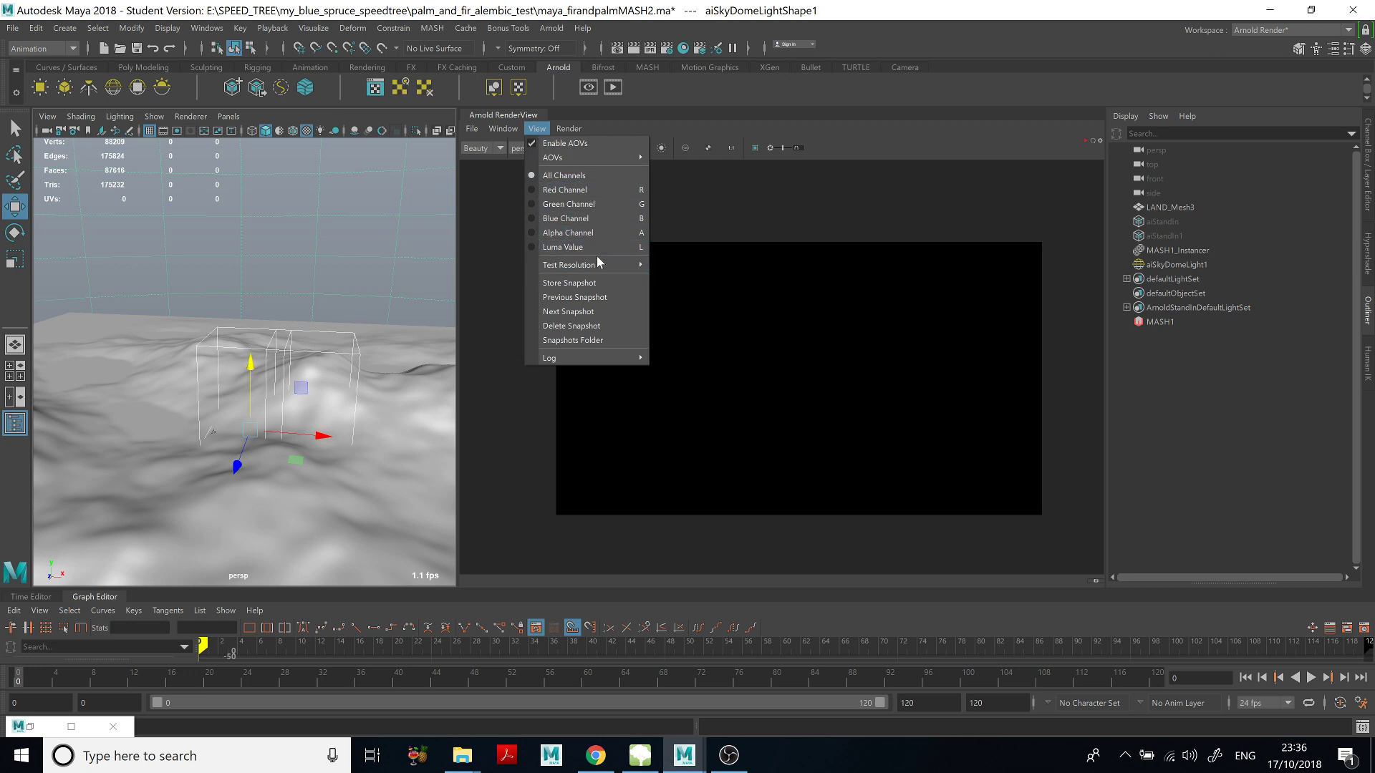
click(688, 306)
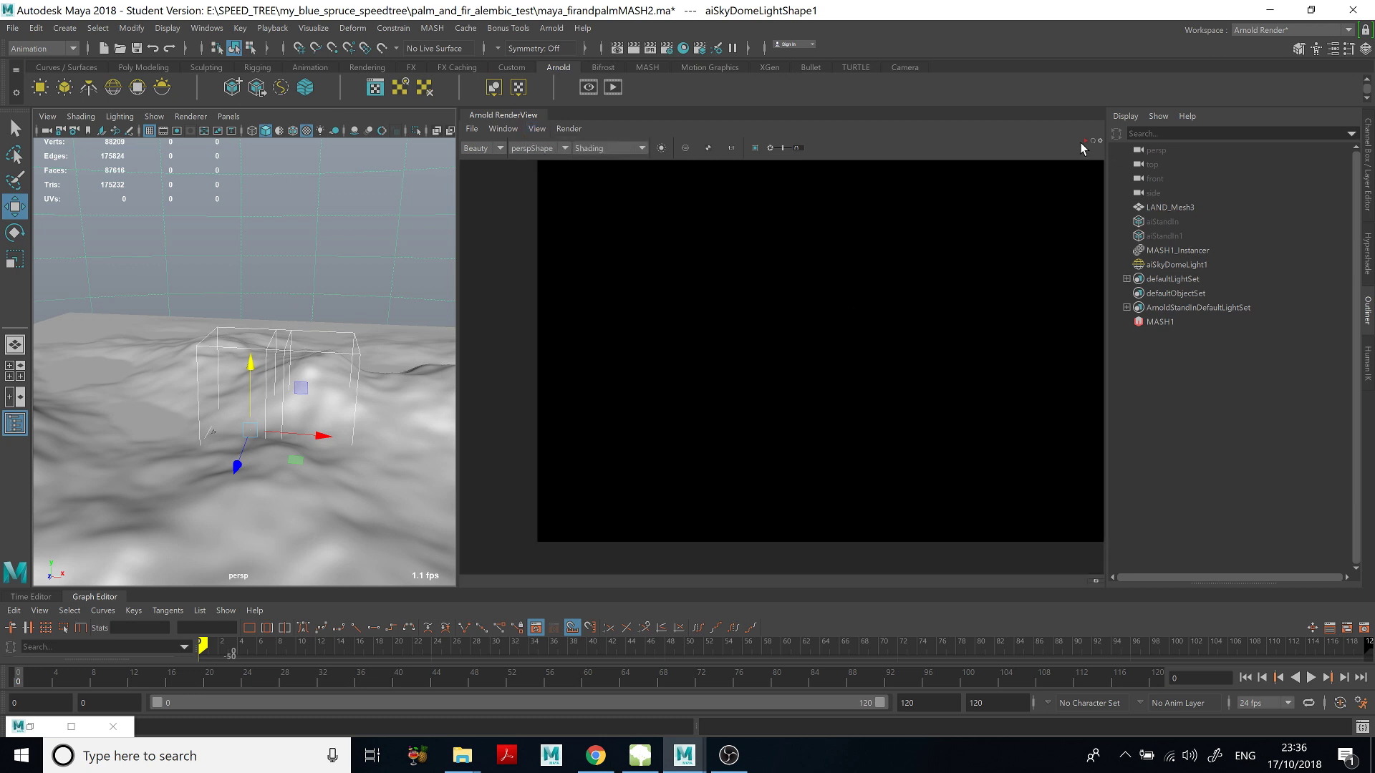
click(1083, 142)
scroll(925, 338, up, 4)
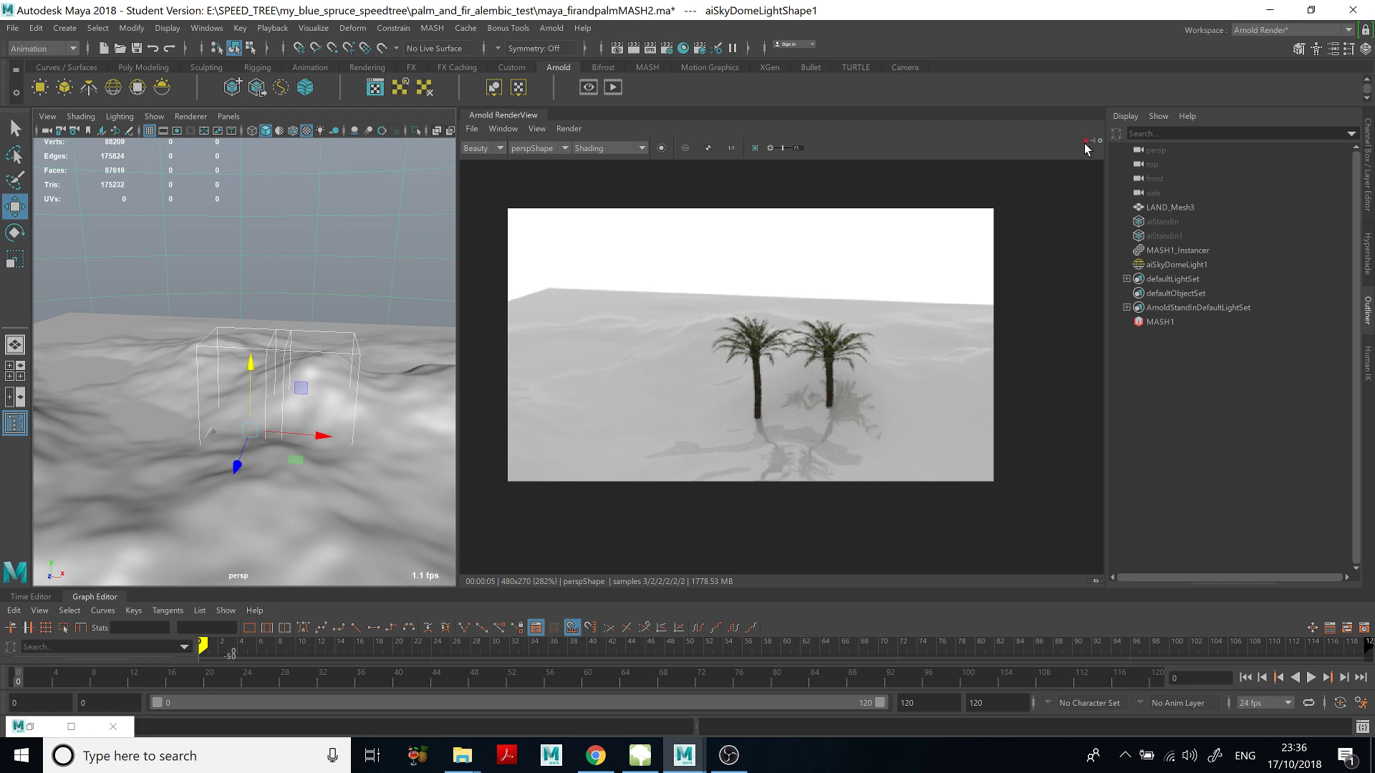
Add an ID node to the MASH1 network so it distributes both stand-ins.
click(1147, 323)
click(1333, 48)
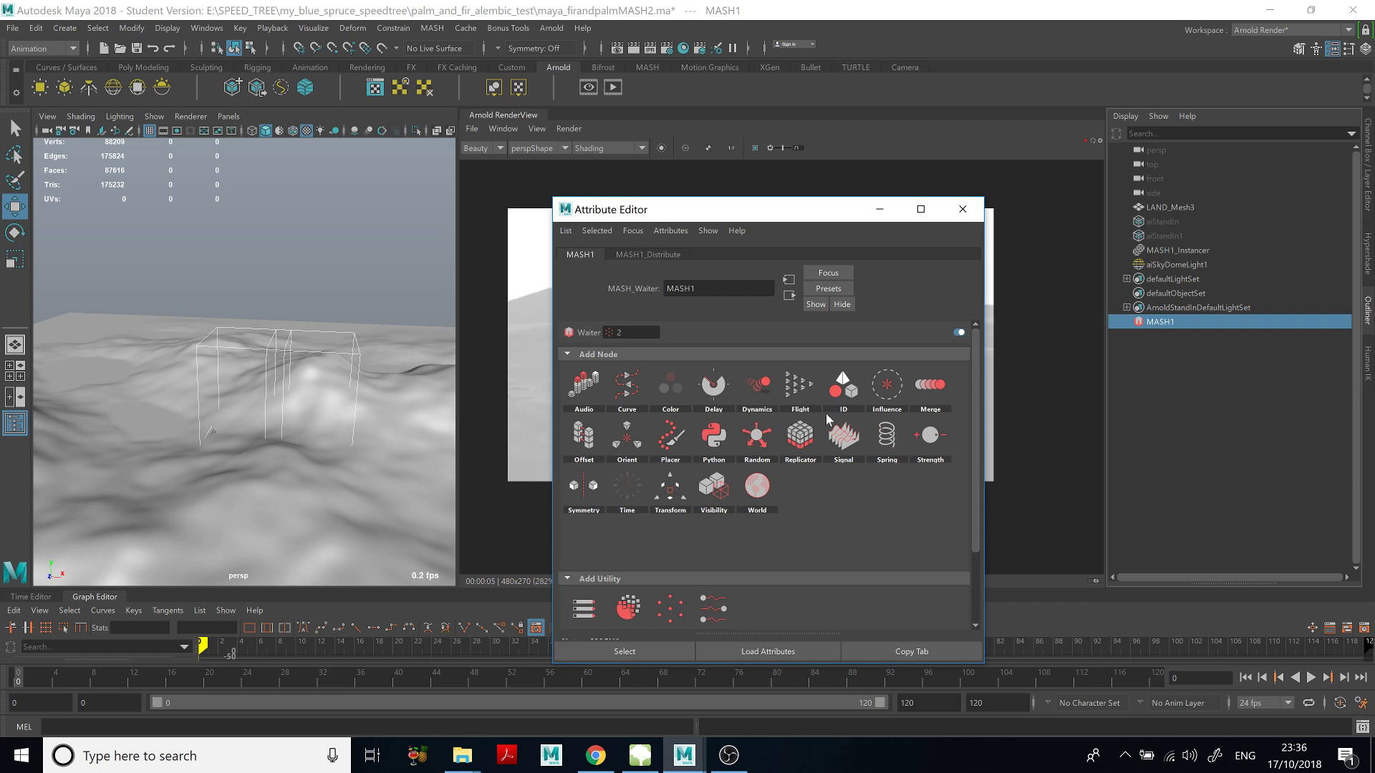
click(843, 387)
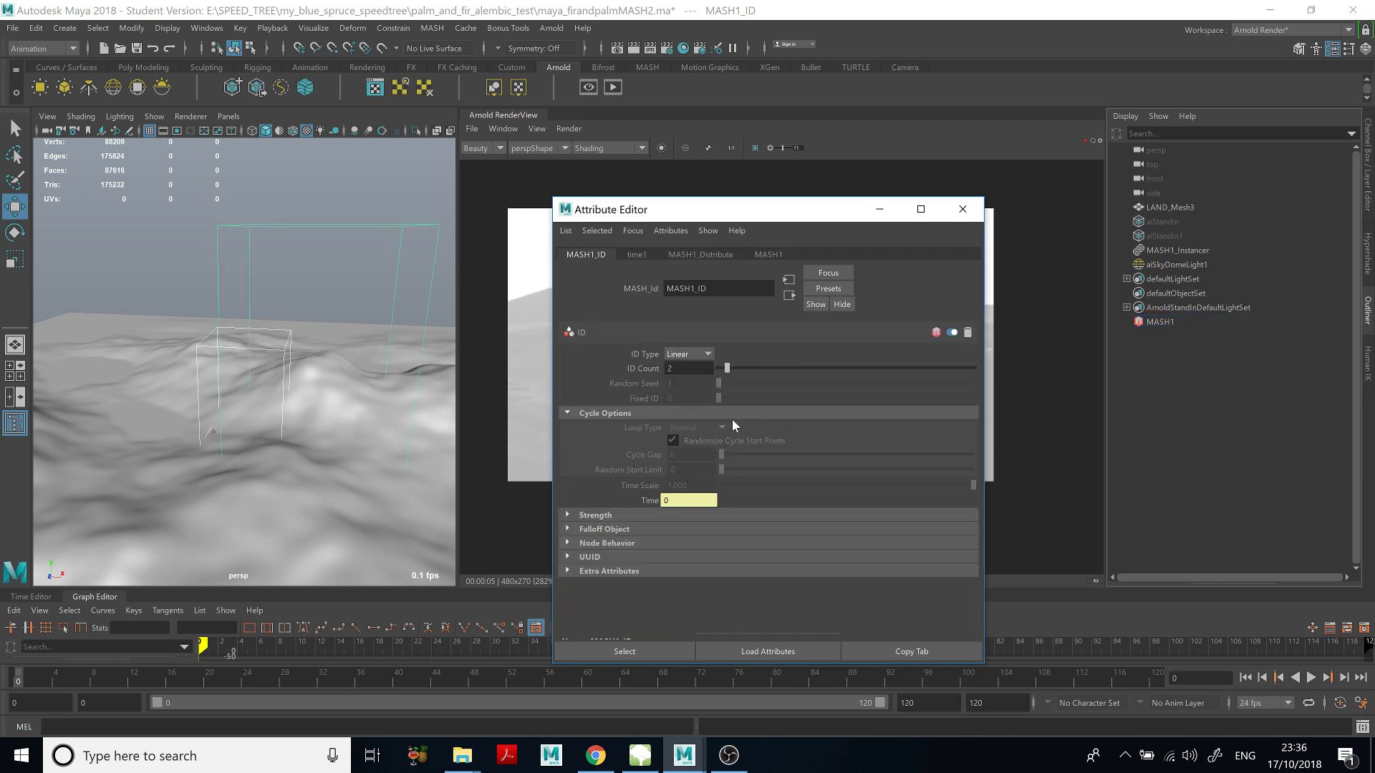
click(879, 210)
Render the scene again to check how the ID node distributes the palm and fir.
click(1087, 143)
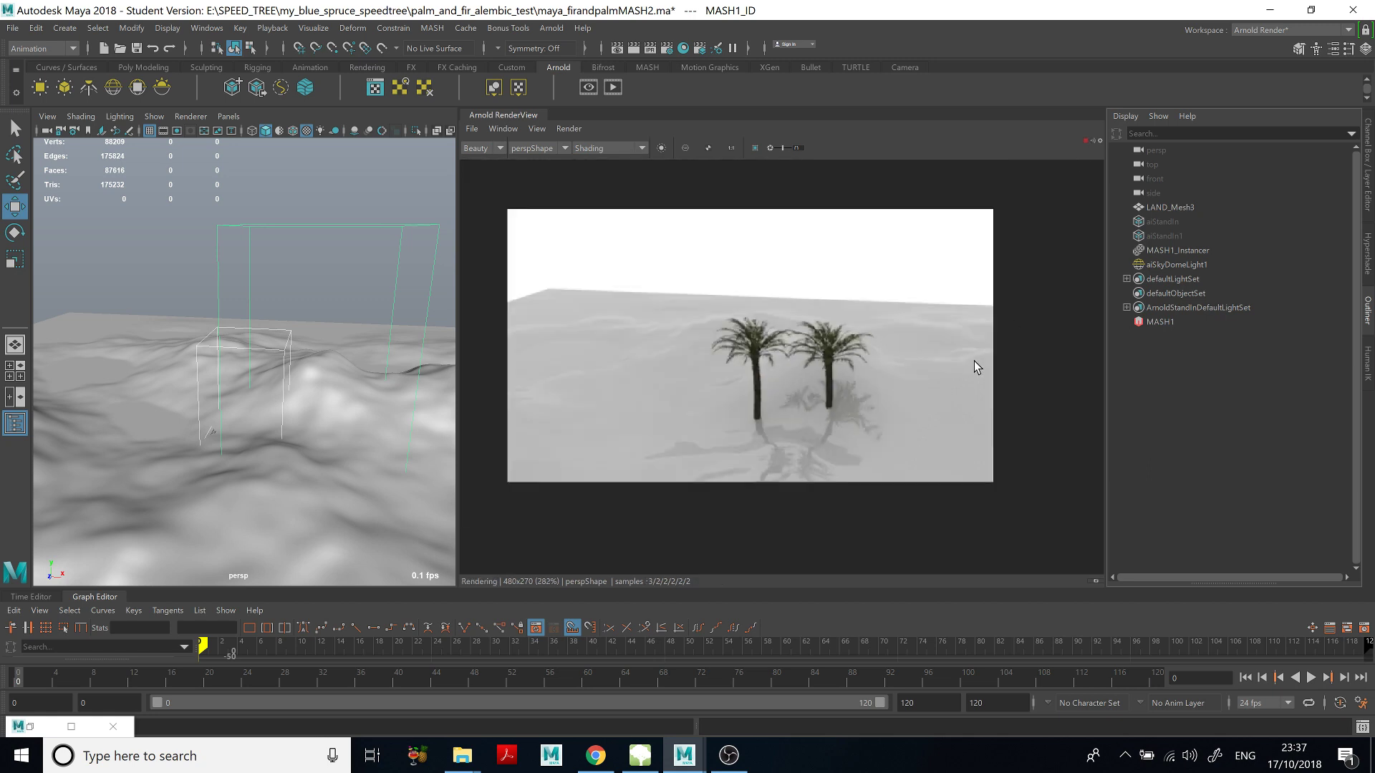
alt+drag(319, 402, 320, 410)
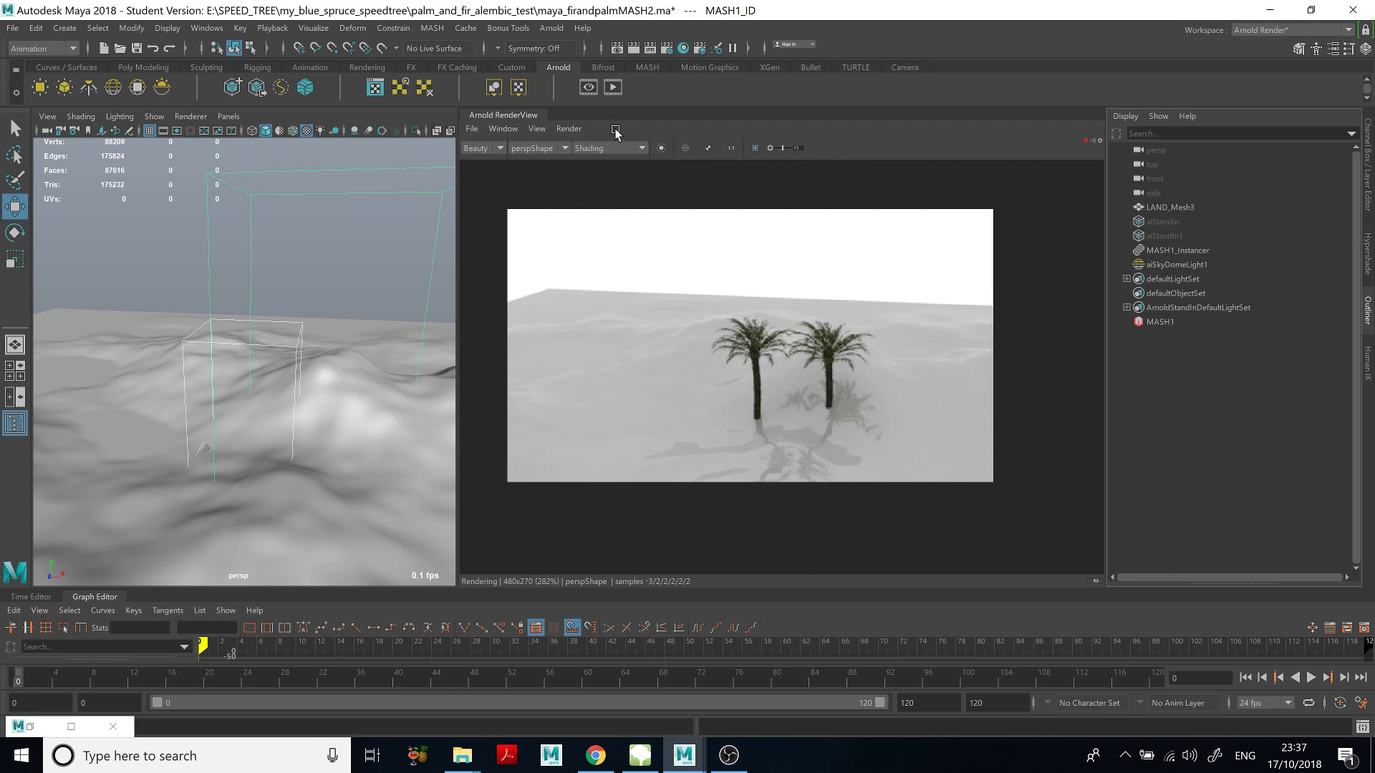
click(1086, 141)
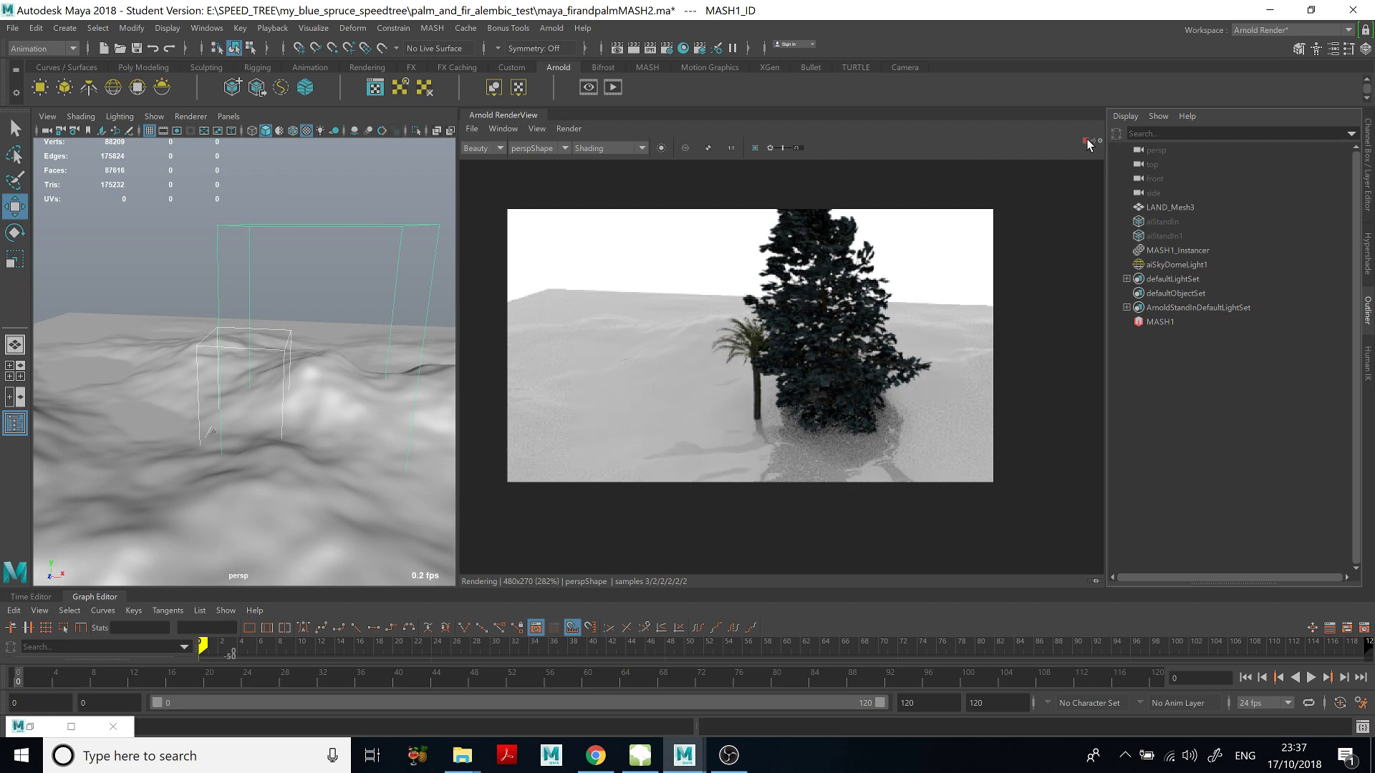
Set the Number of Points in the MASH1_Distribute node to 19.
click(1333, 48)
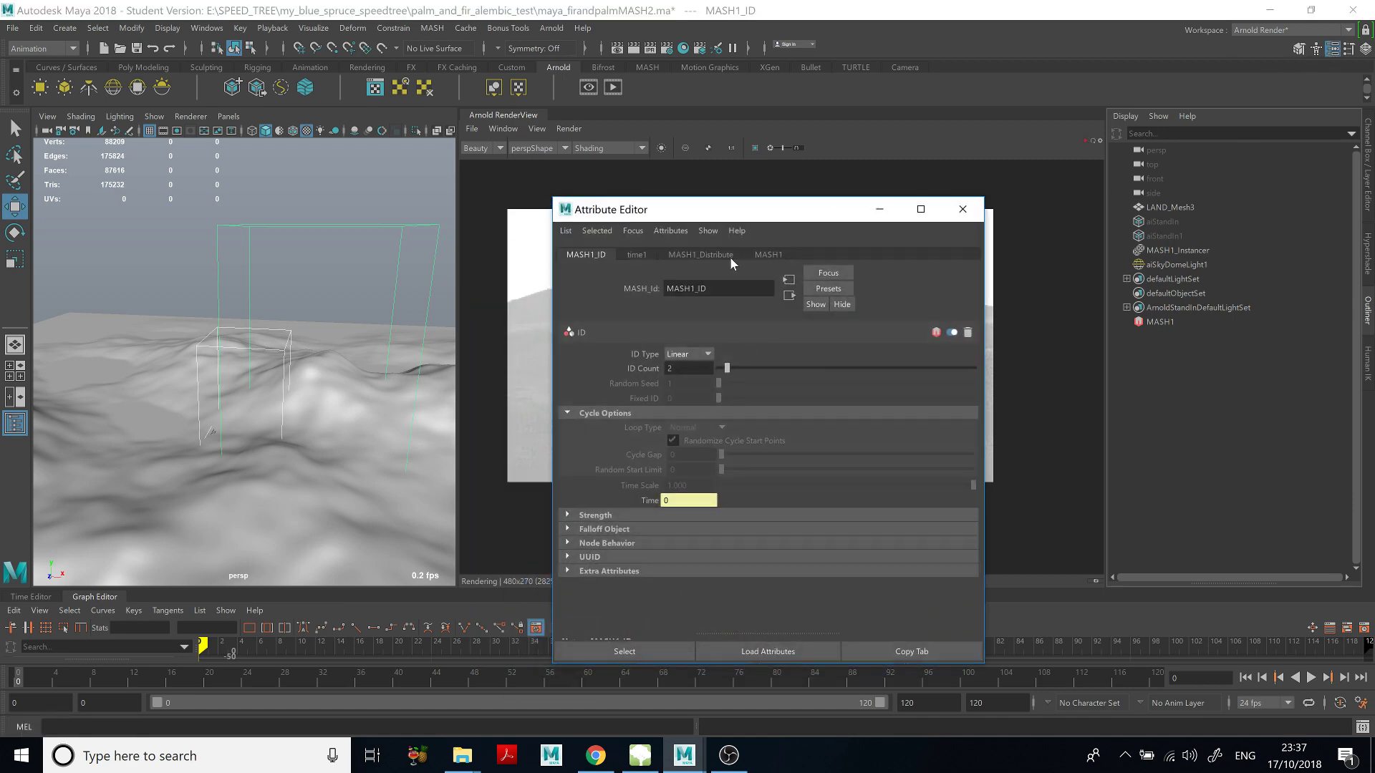
click(731, 257)
drag(726, 354, 766, 358)
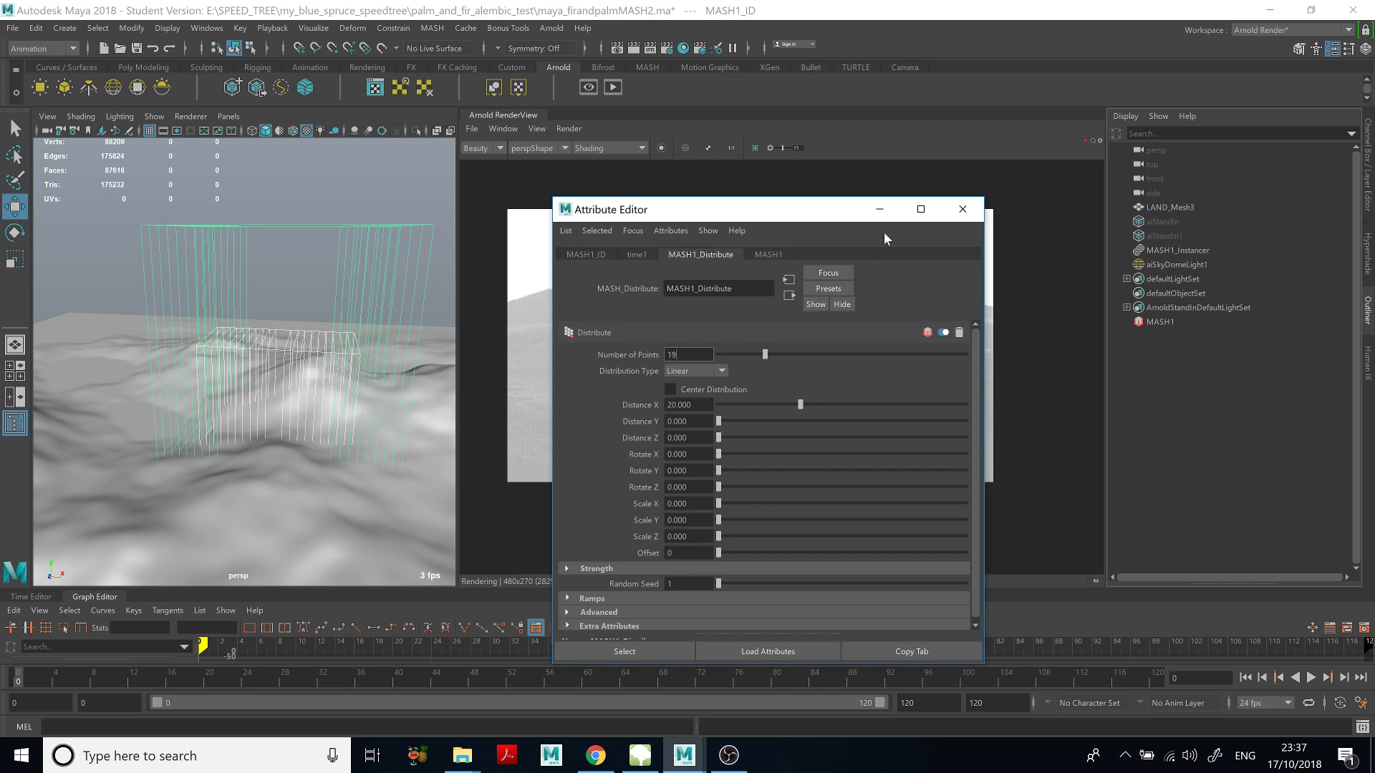
Set the ID Type of the MASH1_ID node to Random.
click(642, 257)
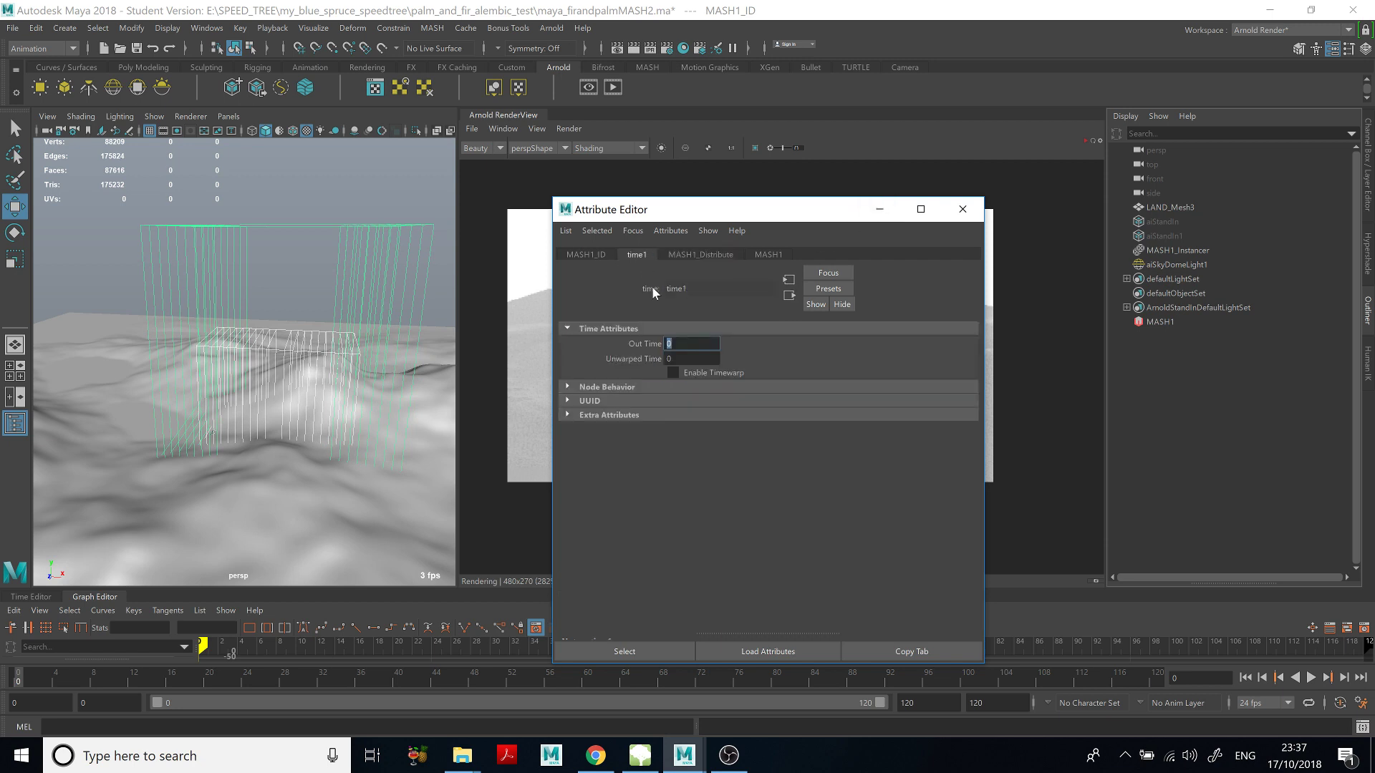
click(587, 255)
click(763, 255)
click(672, 257)
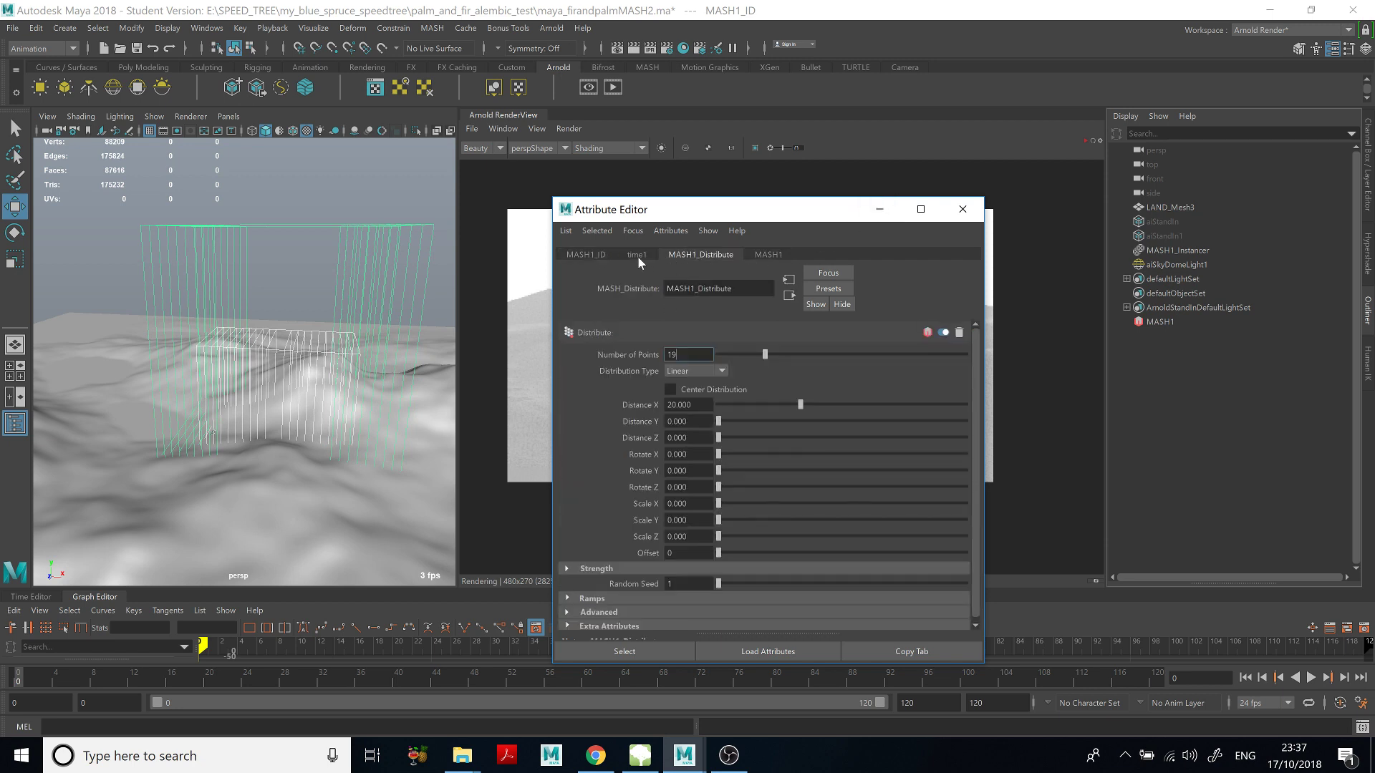
click(635, 255)
click(586, 254)
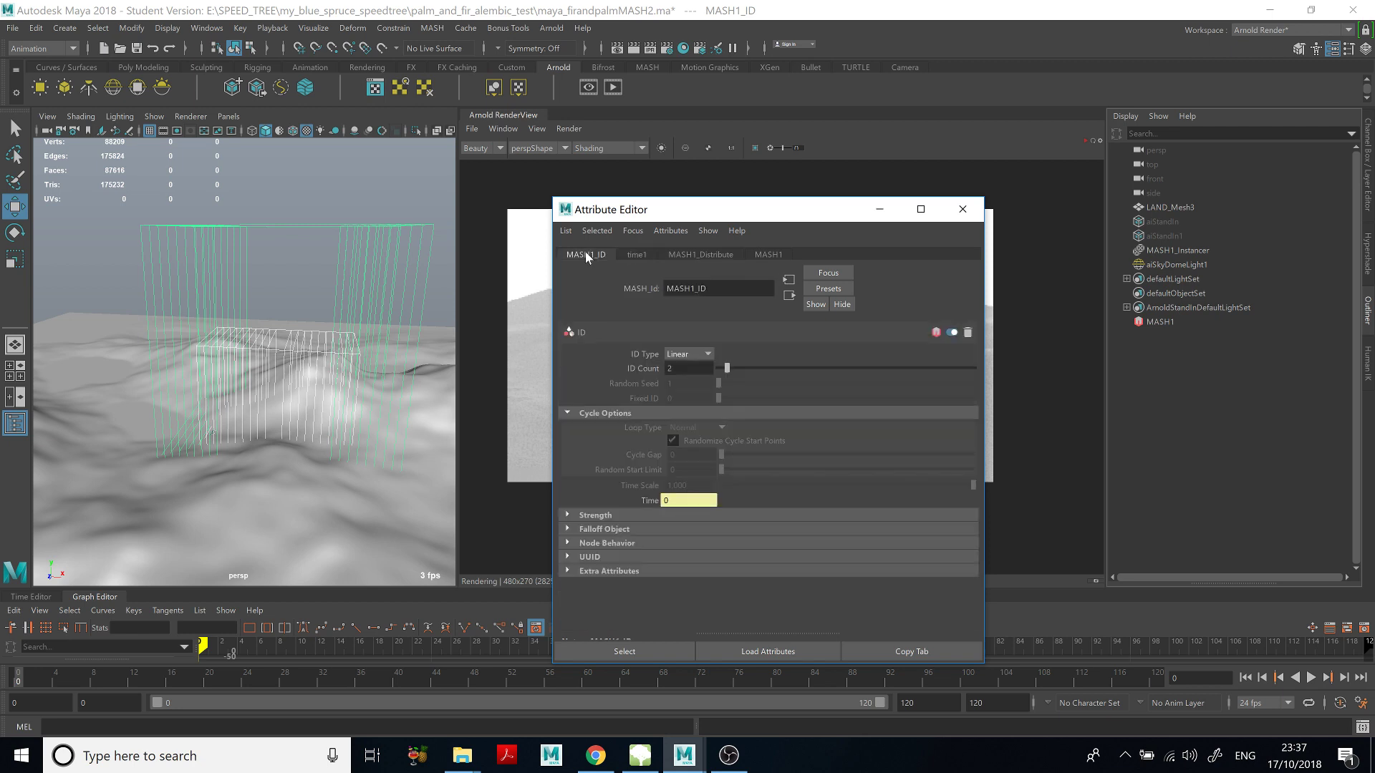
click(691, 354)
click(677, 385)
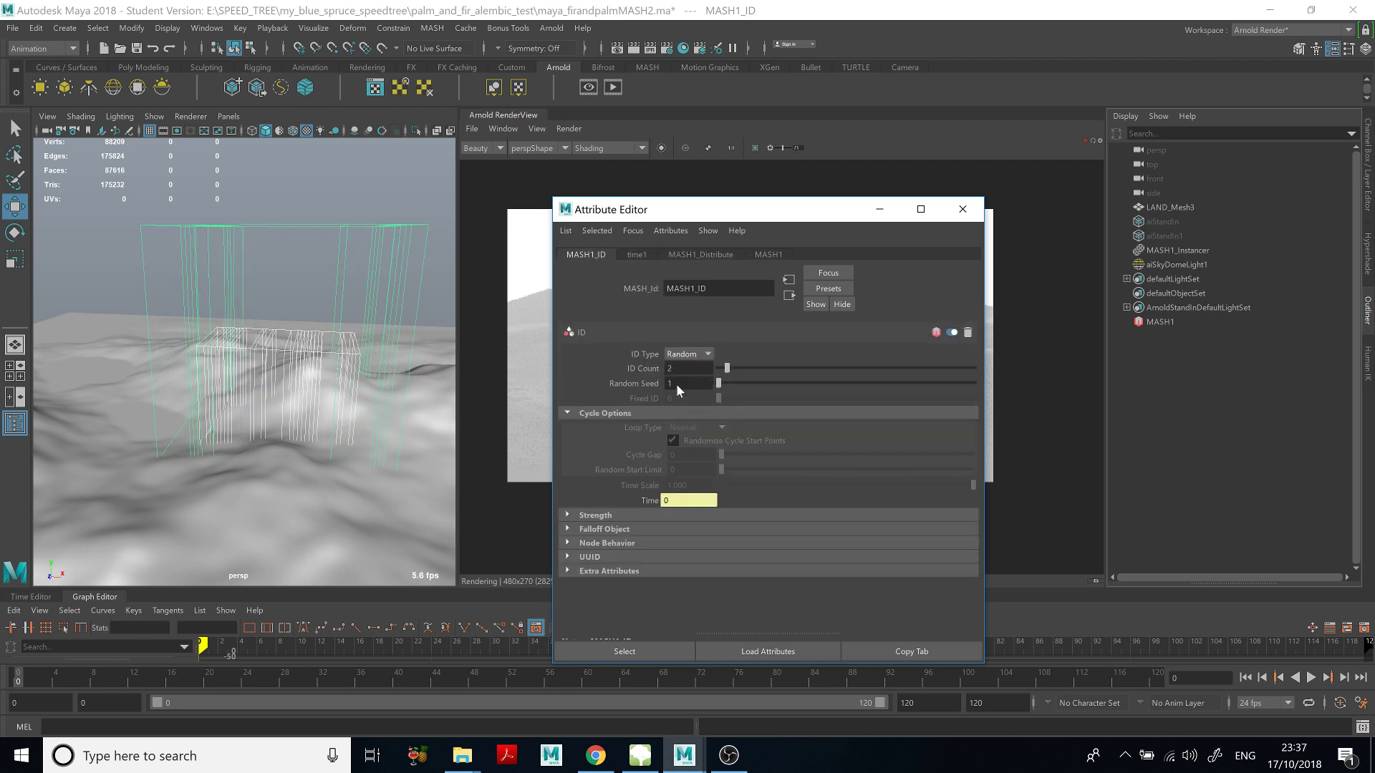
click(880, 210)
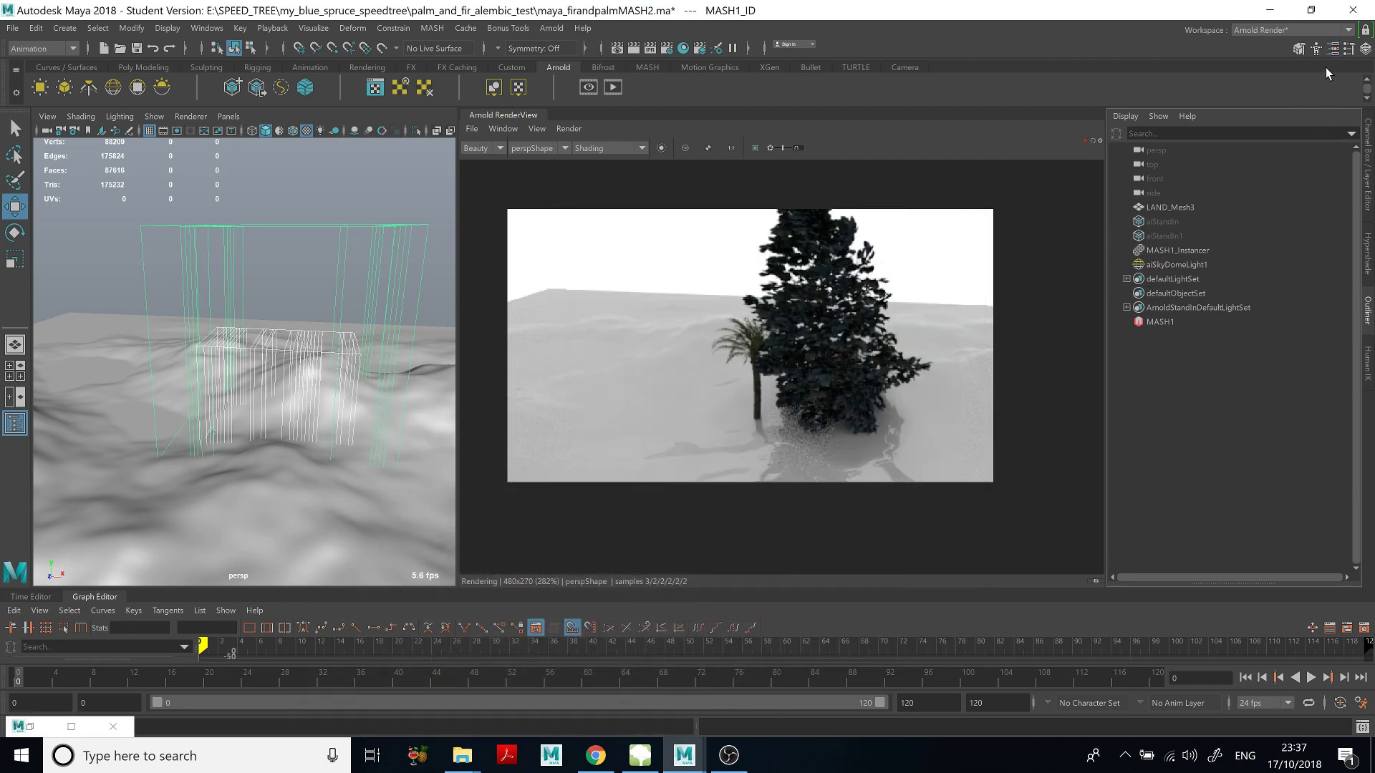
Change the Distribution Type of the MASH1_Distribute node to Mesh.
click(1334, 49)
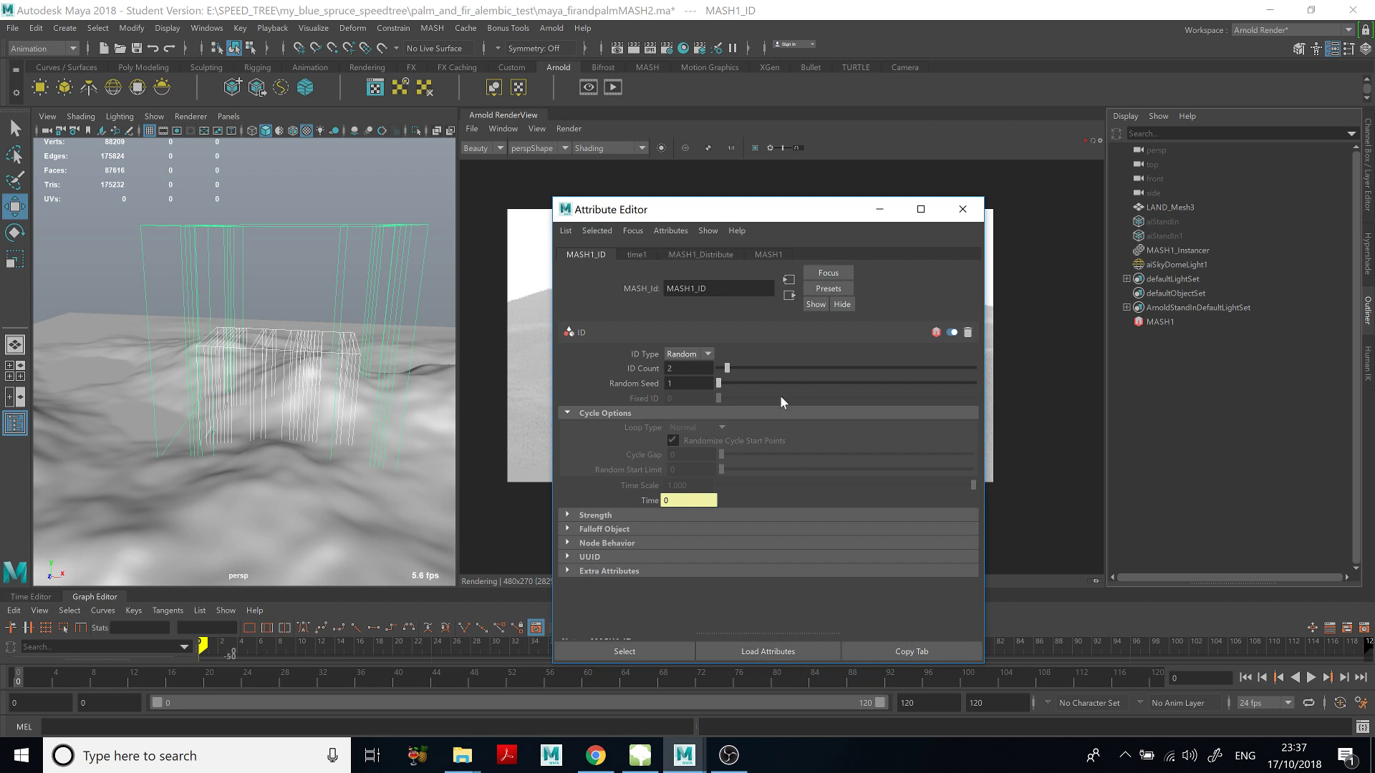
click(730, 254)
click(718, 371)
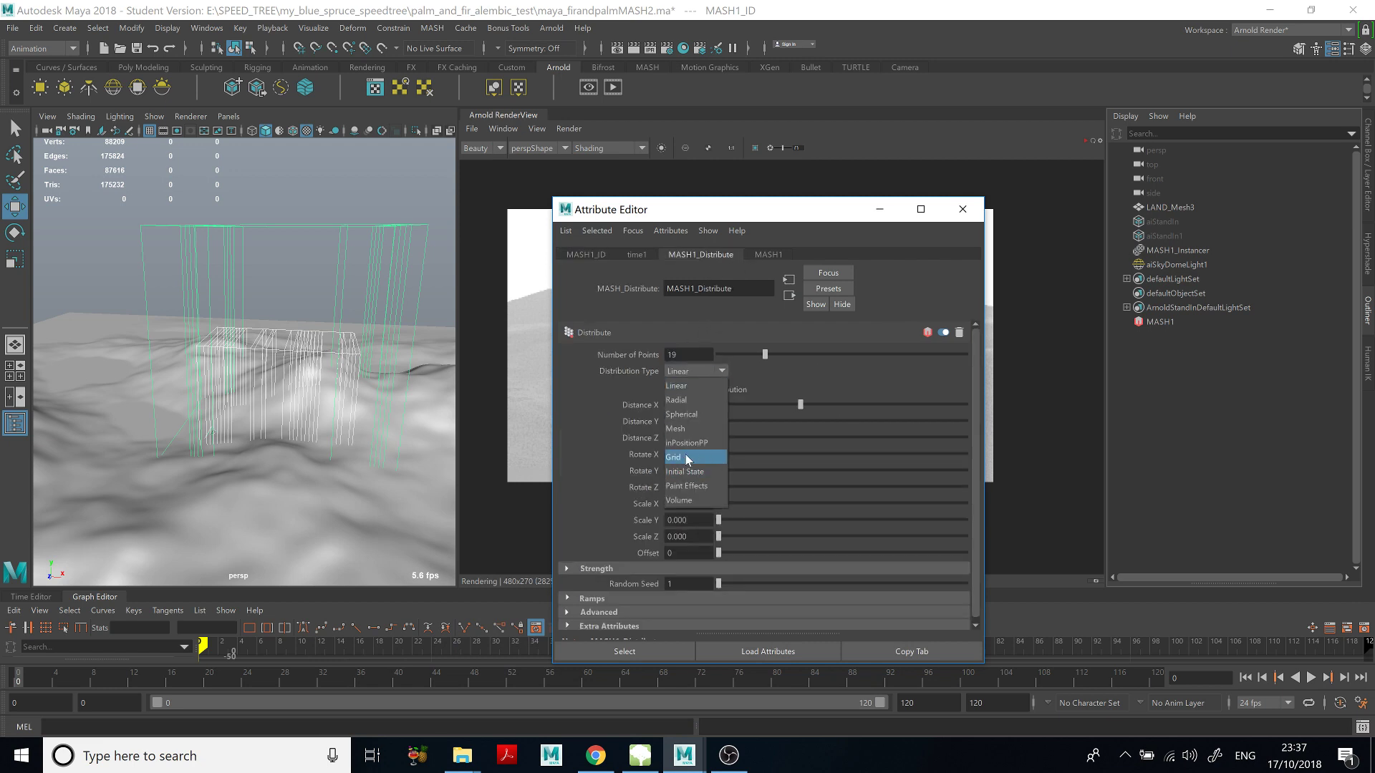
click(686, 428)
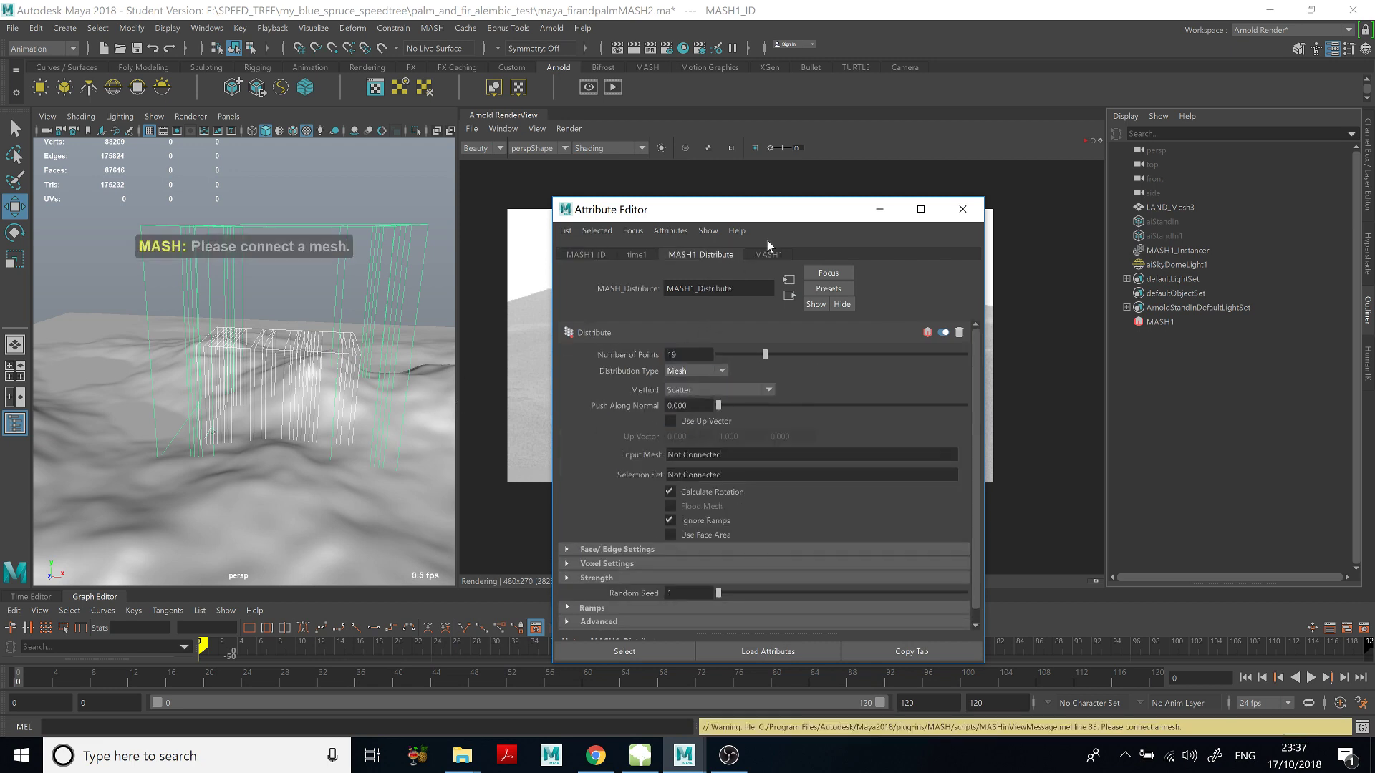
Connect LAND_Mesh3 as the Input Mesh of the MASH1_Distribute node.
click(880, 209)
scroll(373, 436, down, 5)
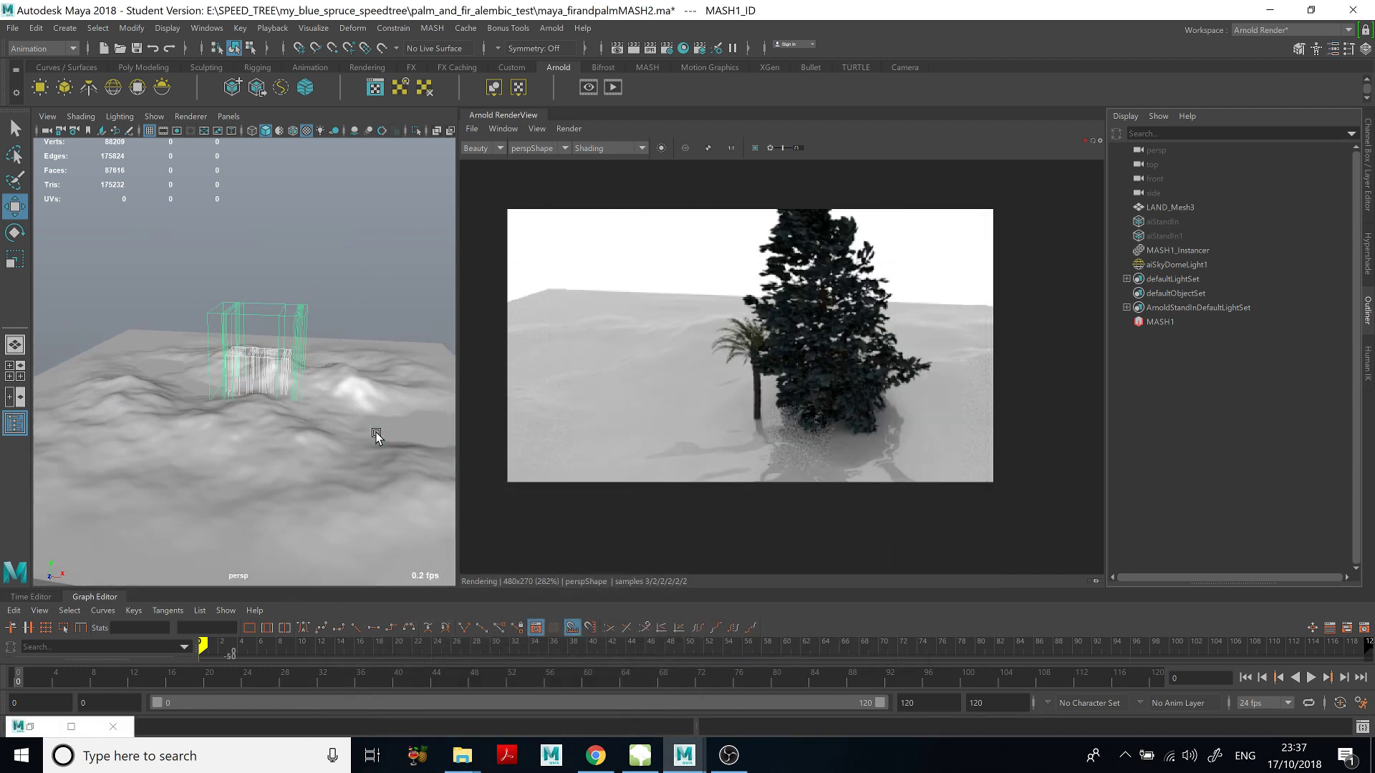
alt+drag(376, 434, 229, 449)
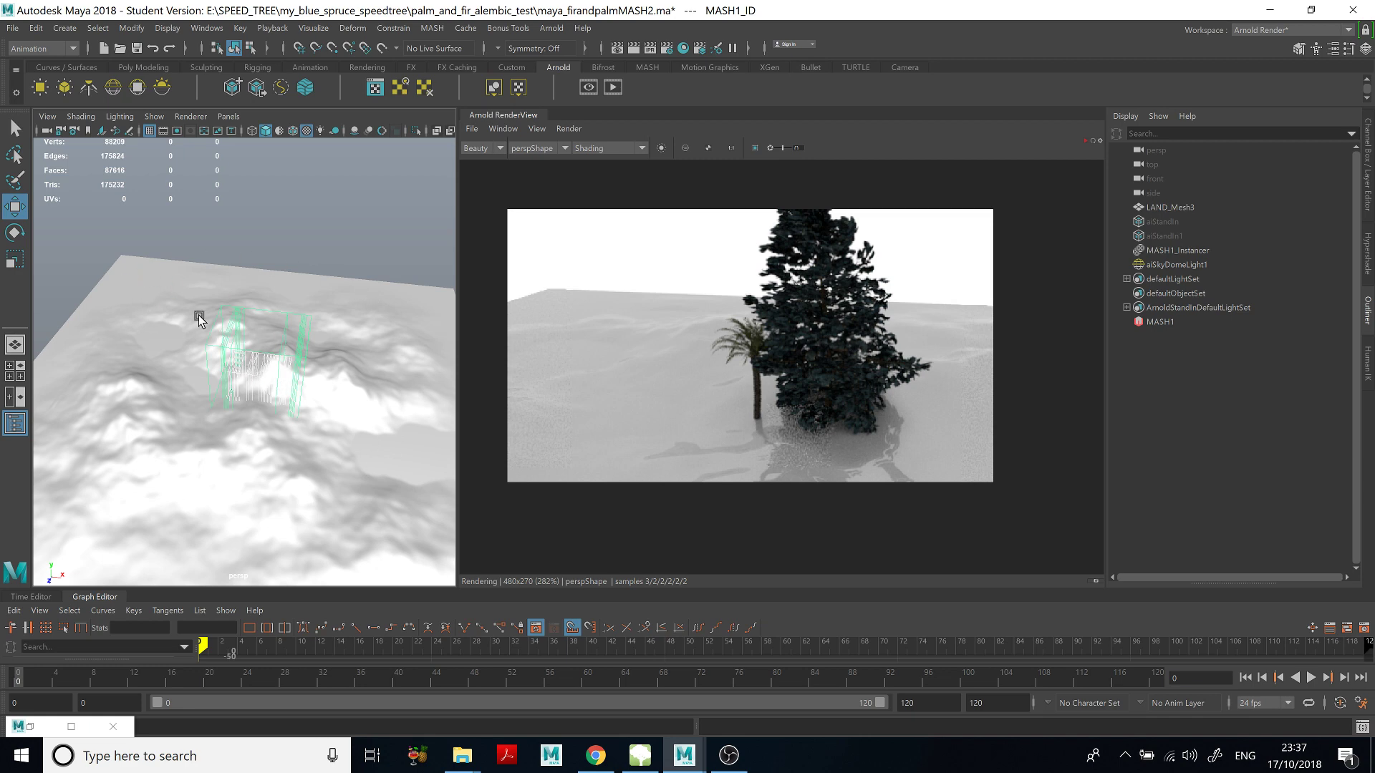
alt+drag(199, 320, 240, 374)
key(f)
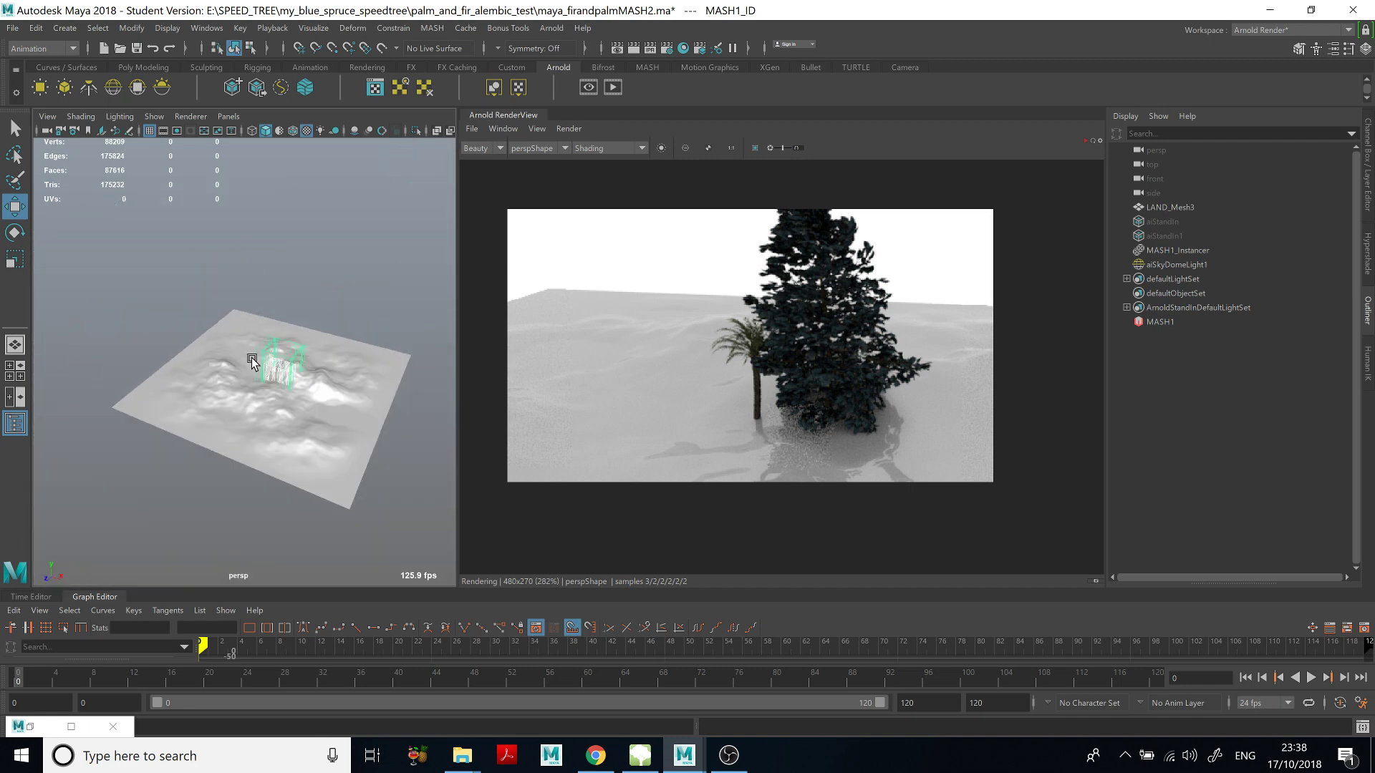
alt+drag(276, 360, 231, 337)
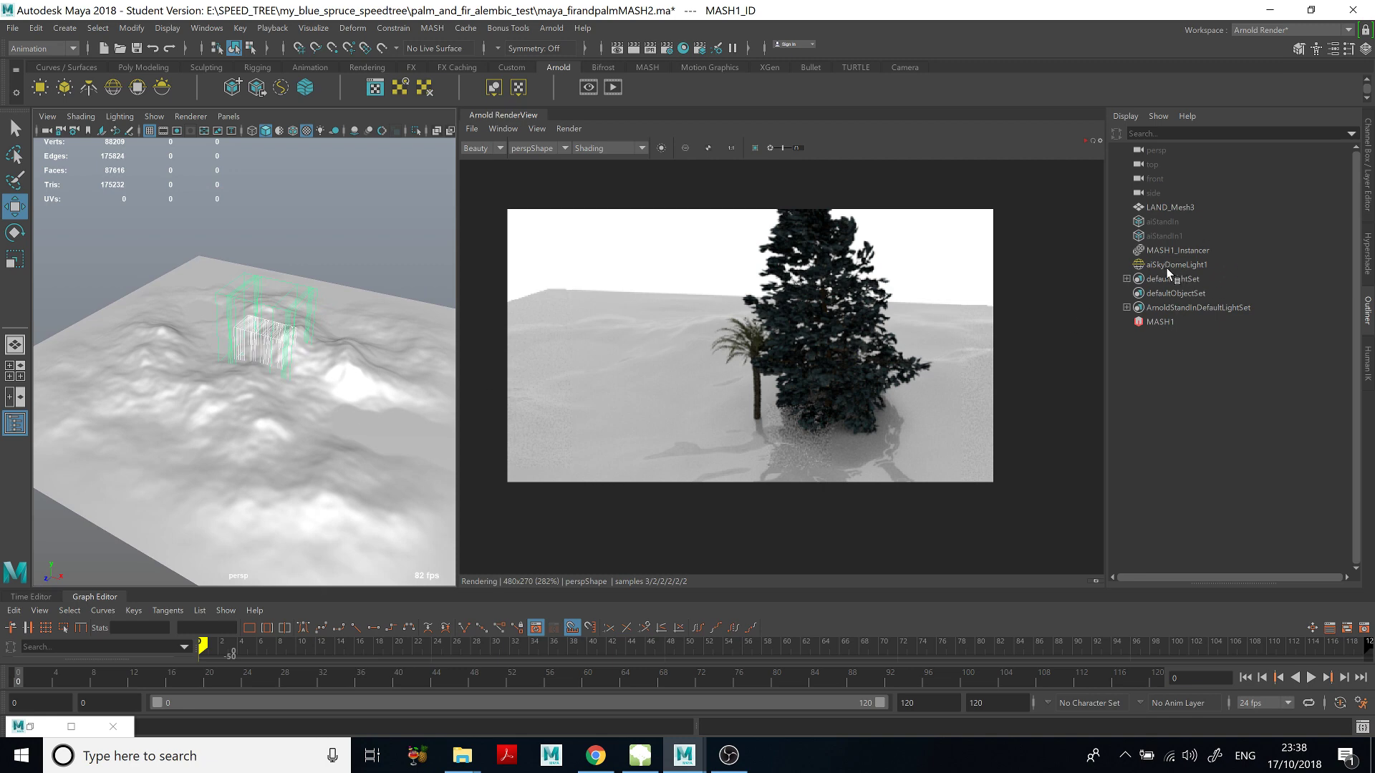
click(1330, 50)
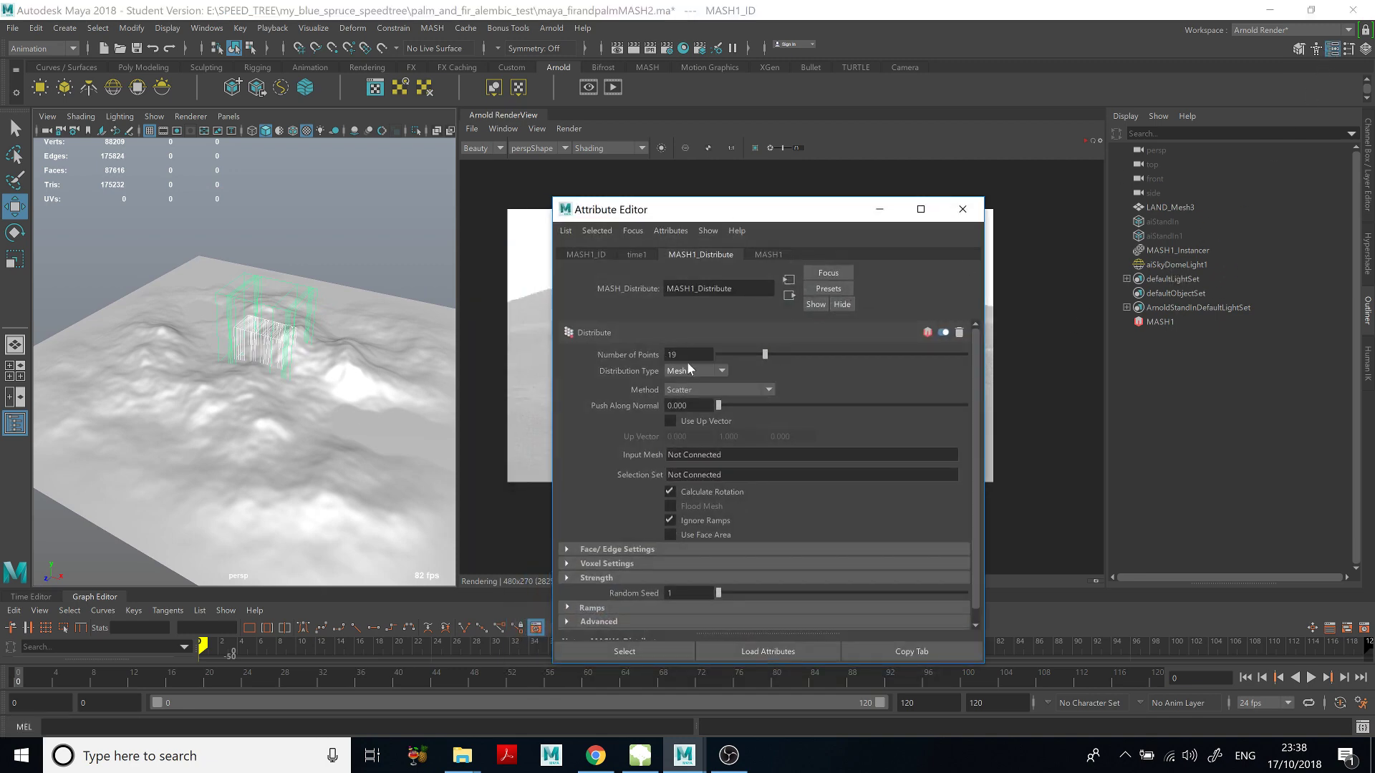
middle_click(1179, 208)
middle_drag(1179, 207, 1097, 236)
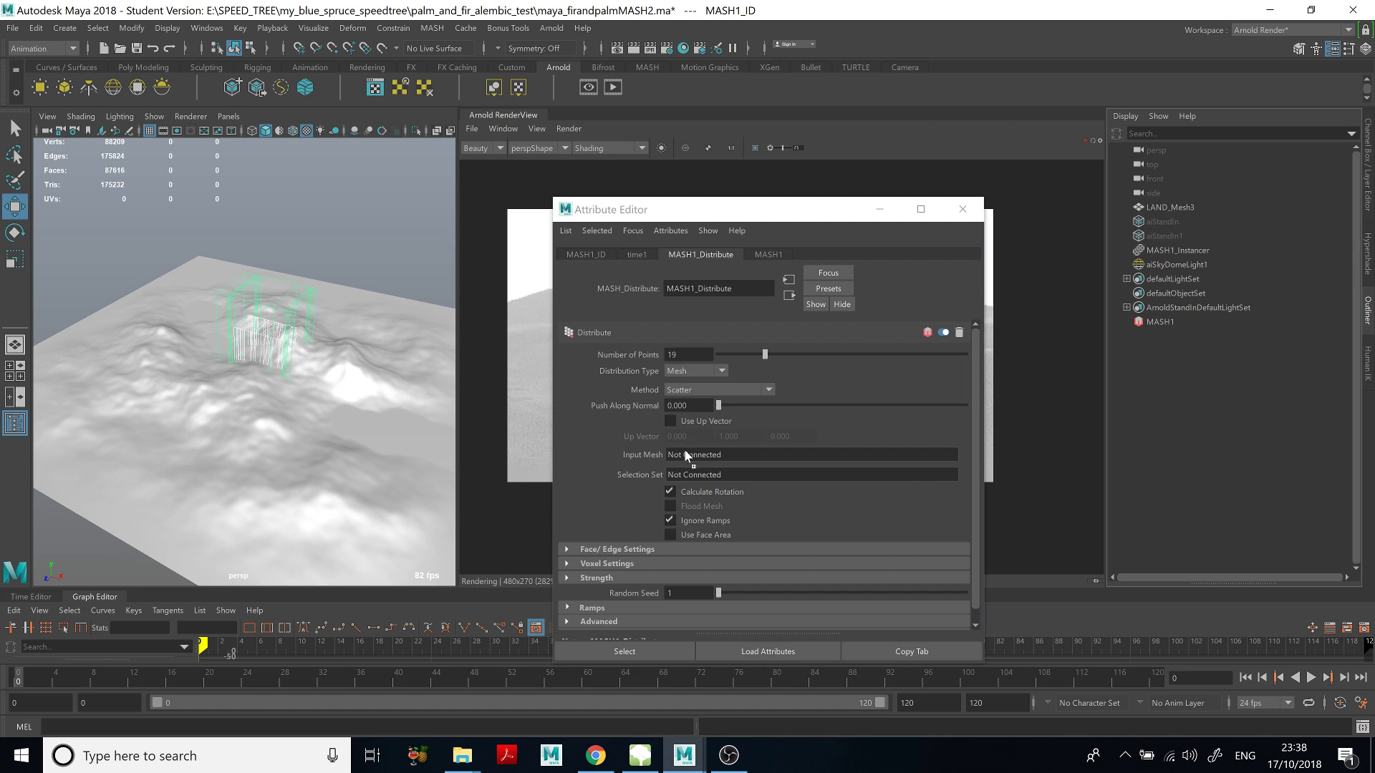
middle_drag(686, 451, 689, 456)
middle_drag(683, 455, 682, 456)
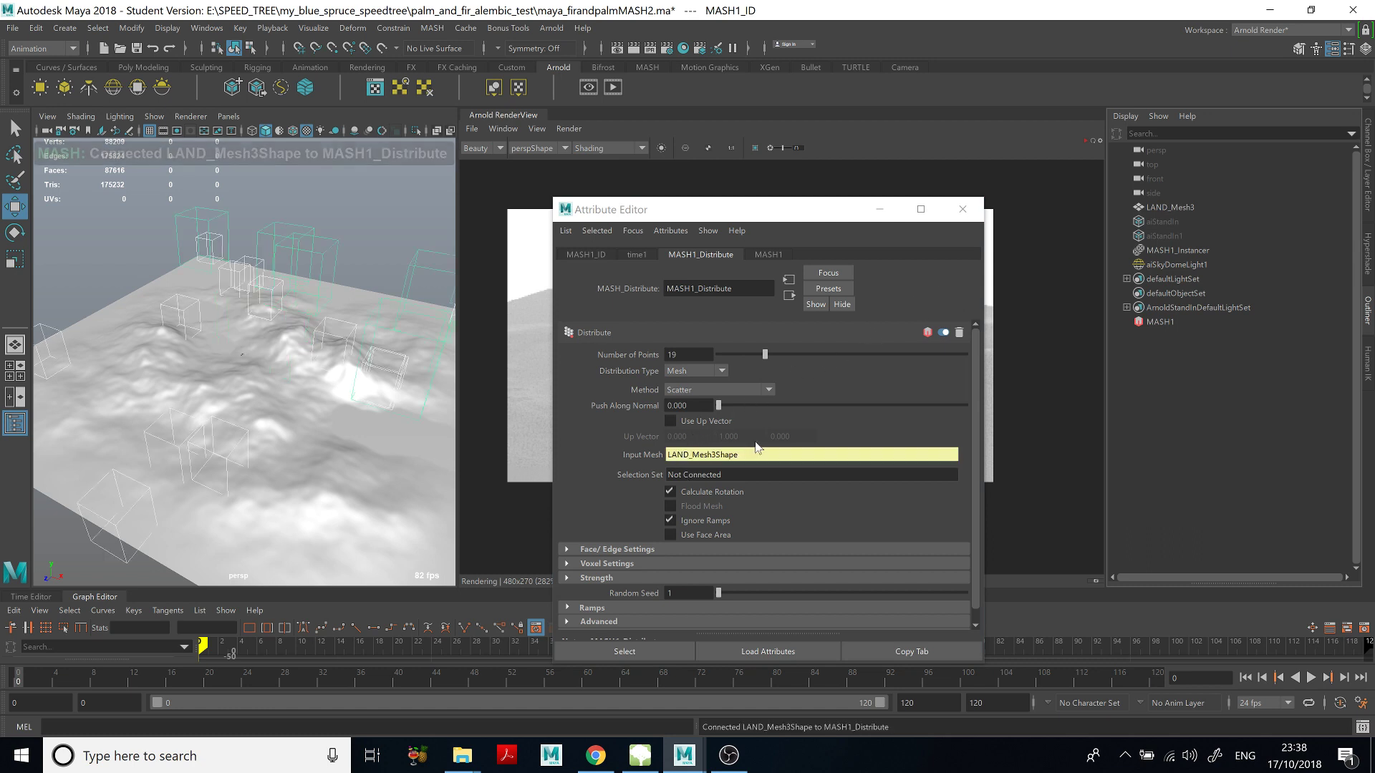
Render the palms and firs scattered over the terrain from a wider, lower viewpoint.
alt+drag(328, 292, 375, 276)
click(880, 209)
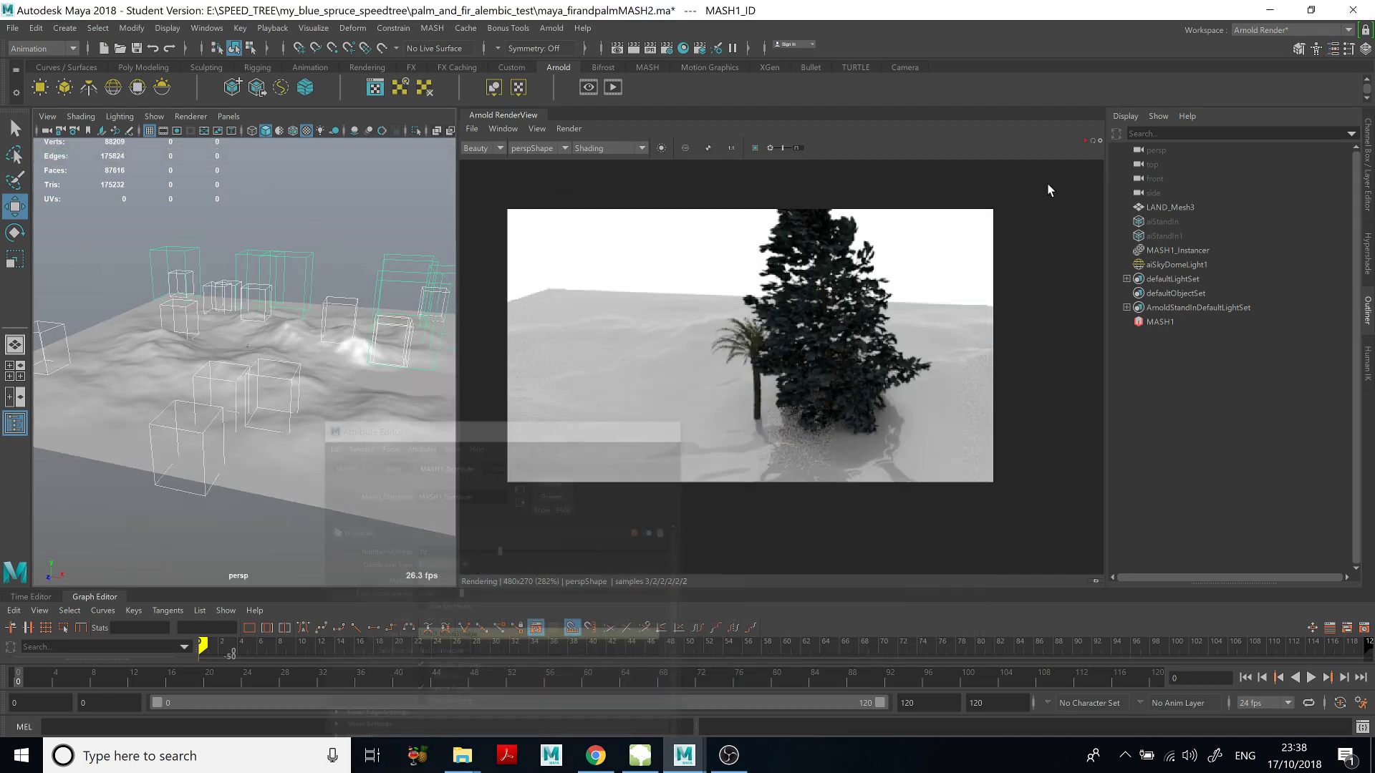
click(1085, 142)
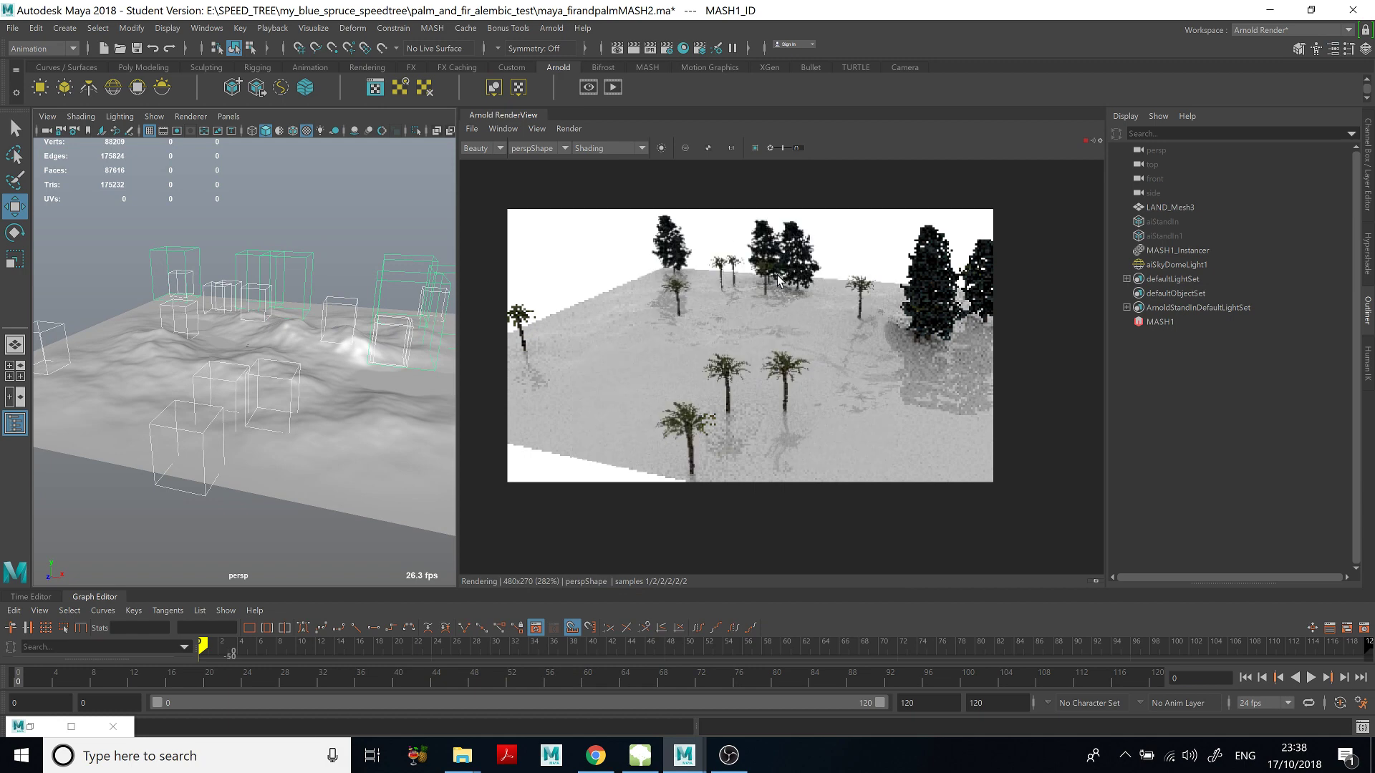
Raise the Number of Points in MASH1_Distribute to 49 and render the denser forest.
click(1333, 48)
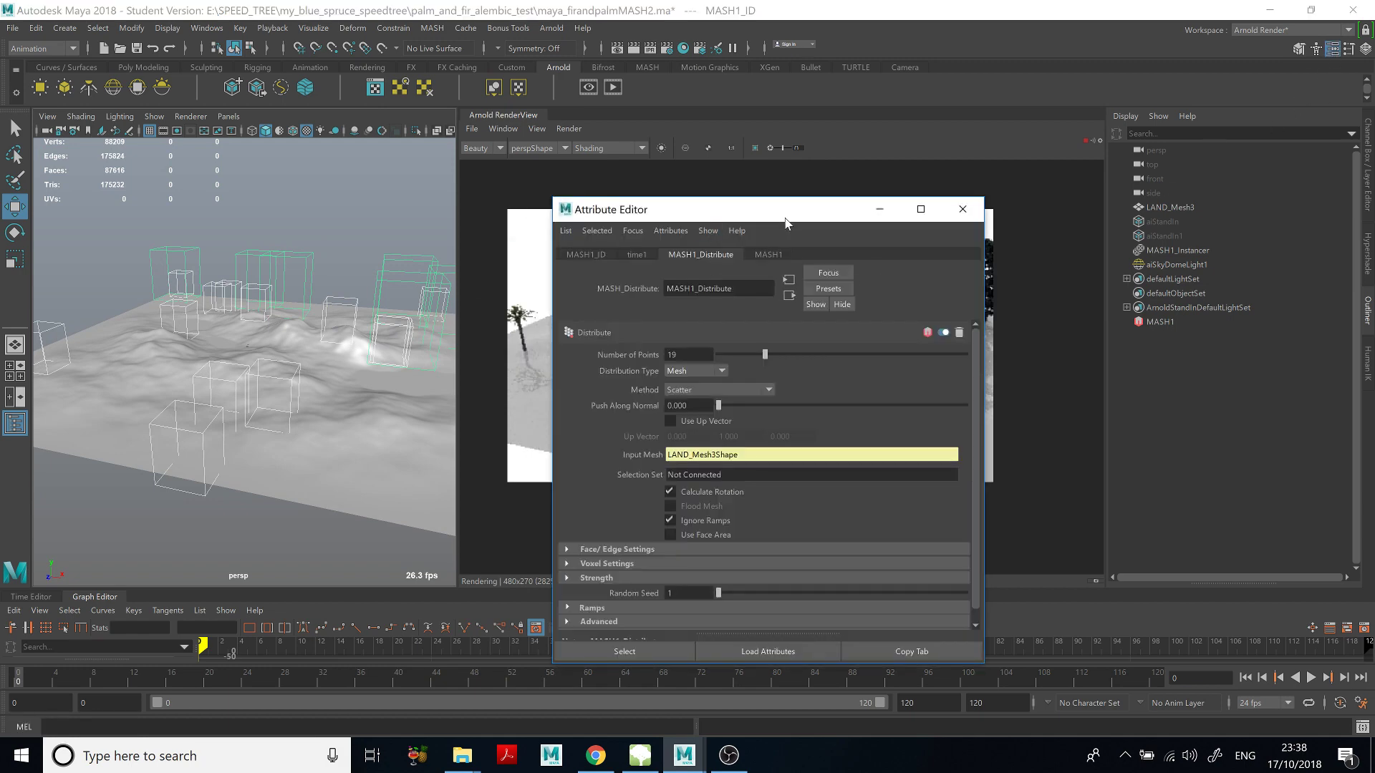
drag(786, 211, 348, 185)
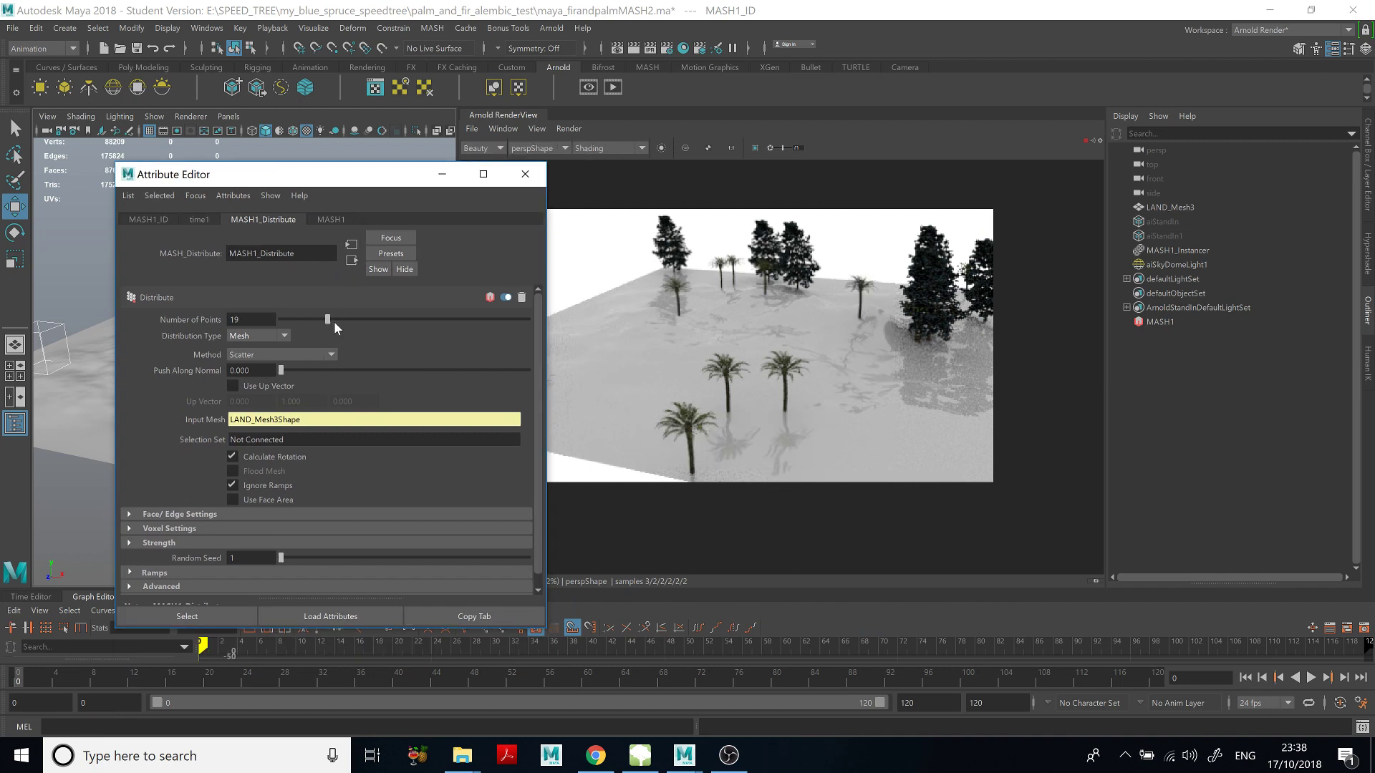
drag(334, 320, 400, 320)
click(1087, 142)
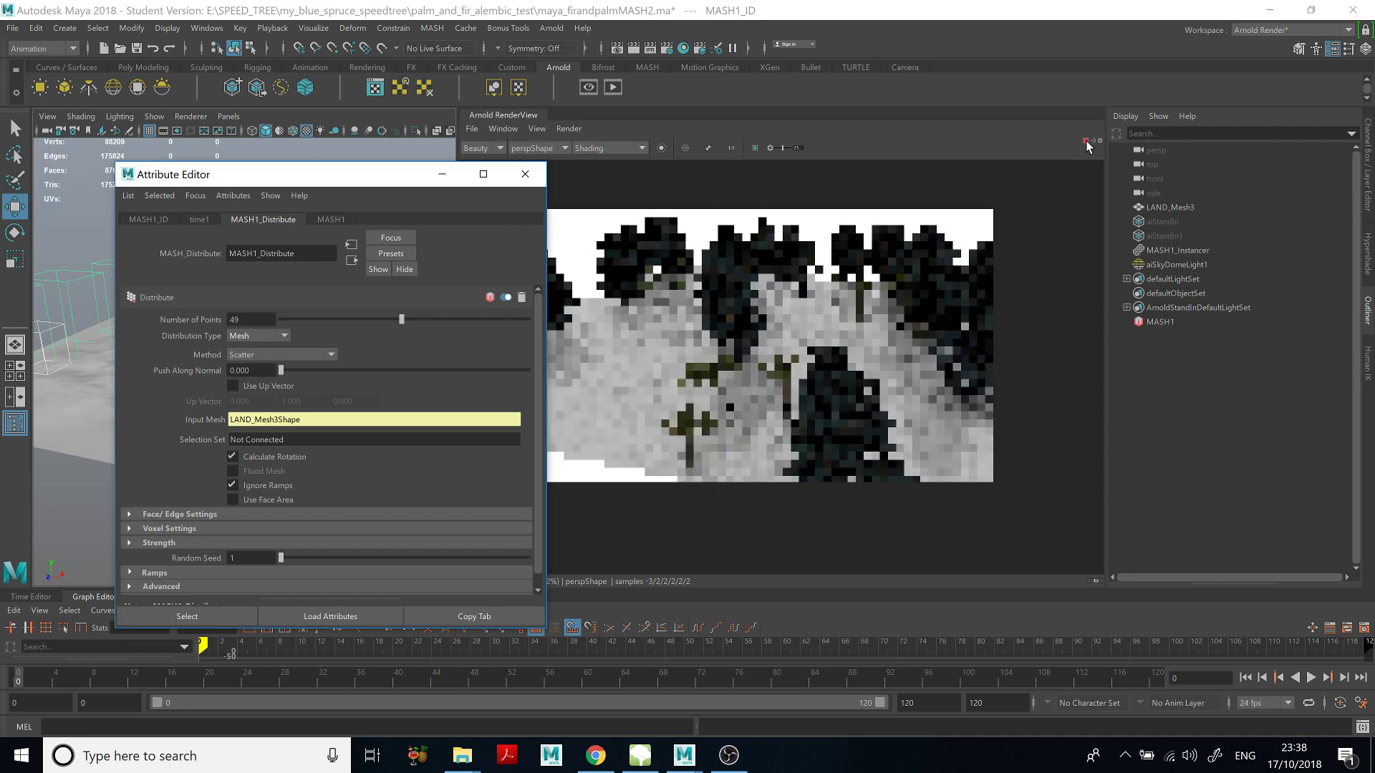
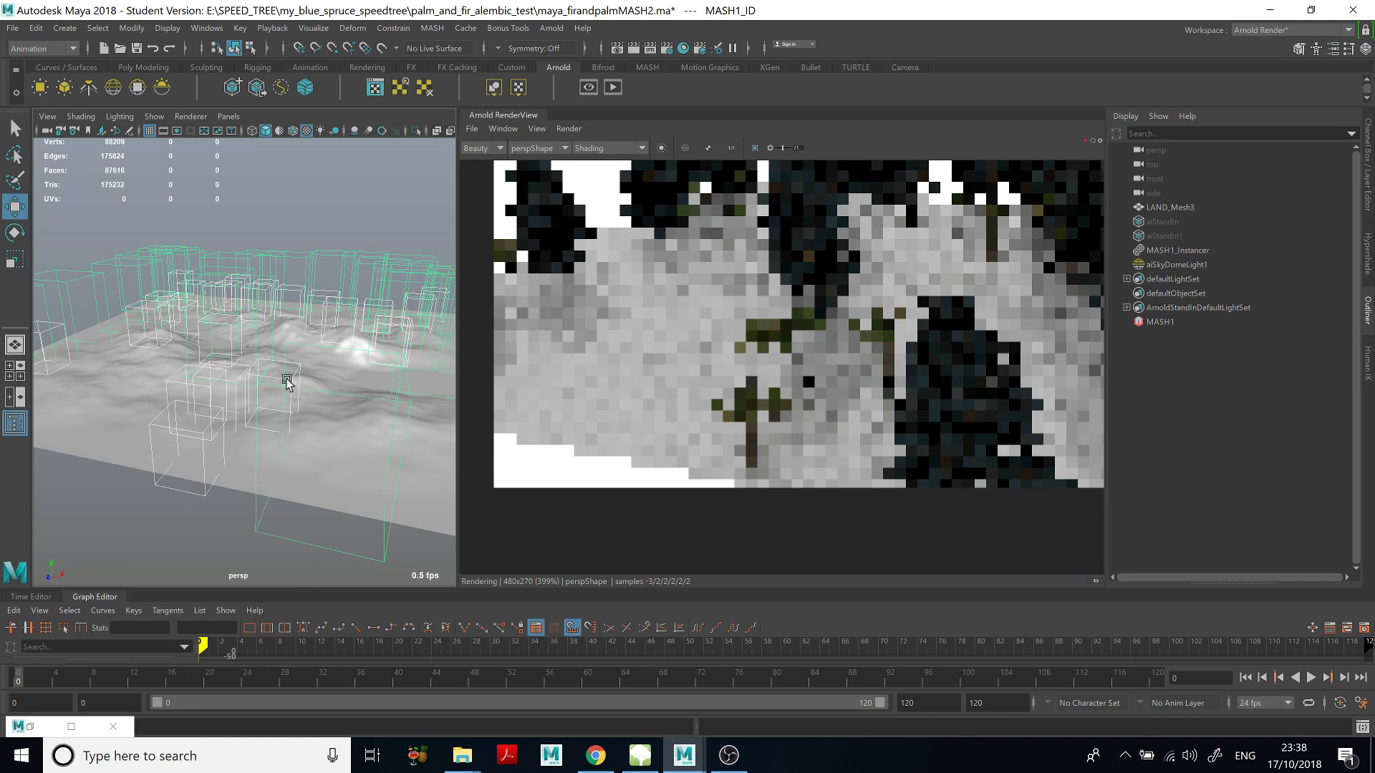
Set the Number of Points in MASH1_Distribute to 5 and restart the render.
mouse_move(371, 384)
alt+mouse_down()
mouse_move(289, 380)
mouse_move(334, 316)
mouse_move(313, 292)
mouse_move(358, 368)
alt+mouse_up()
click(1332, 48)
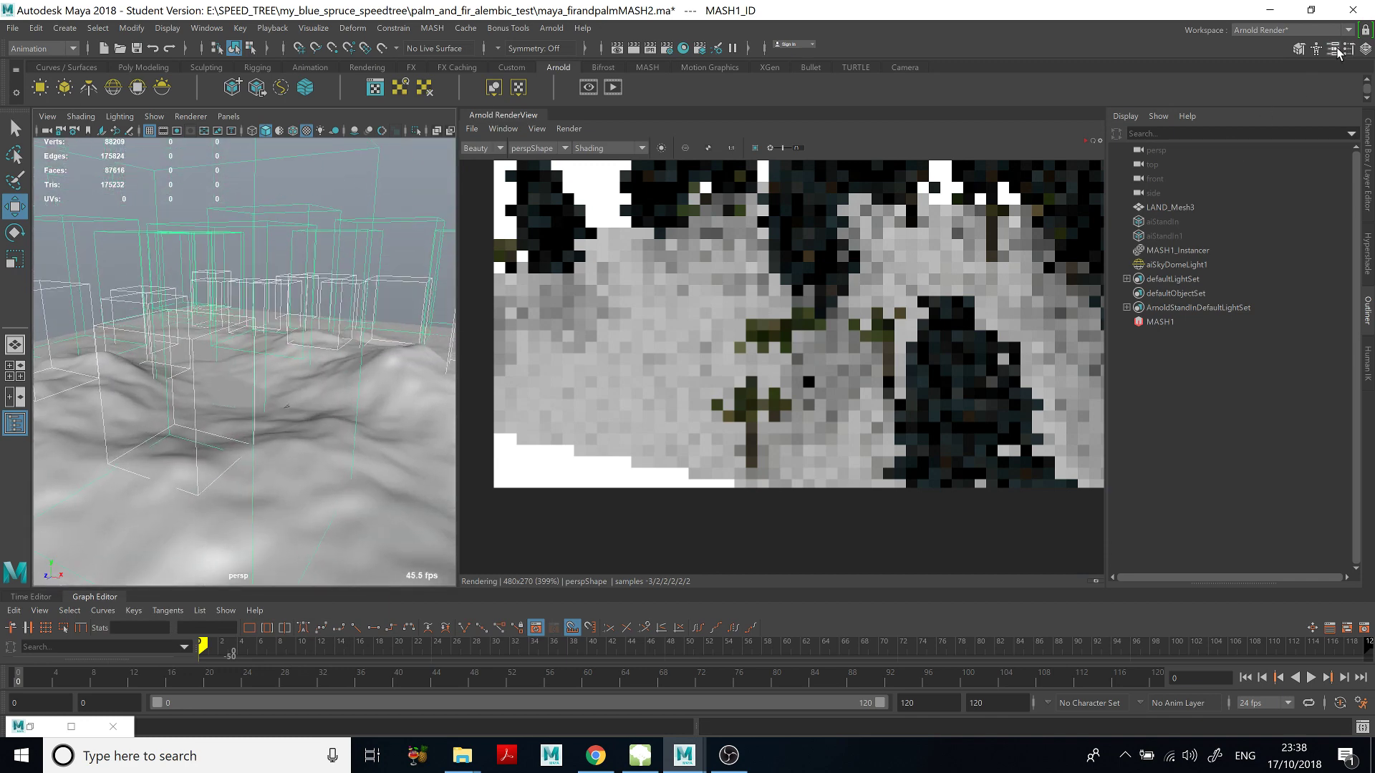
double_click(251, 319)
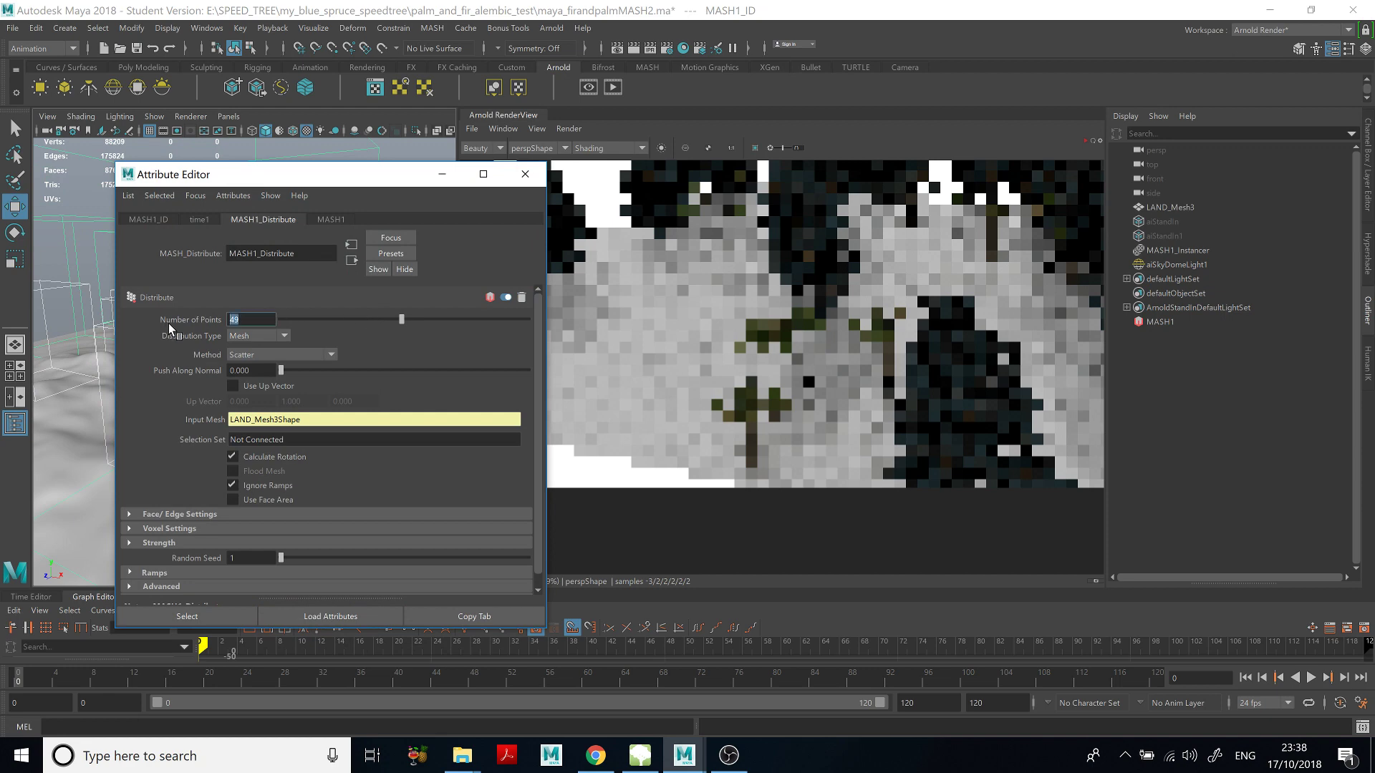
text(5)
click(442, 175)
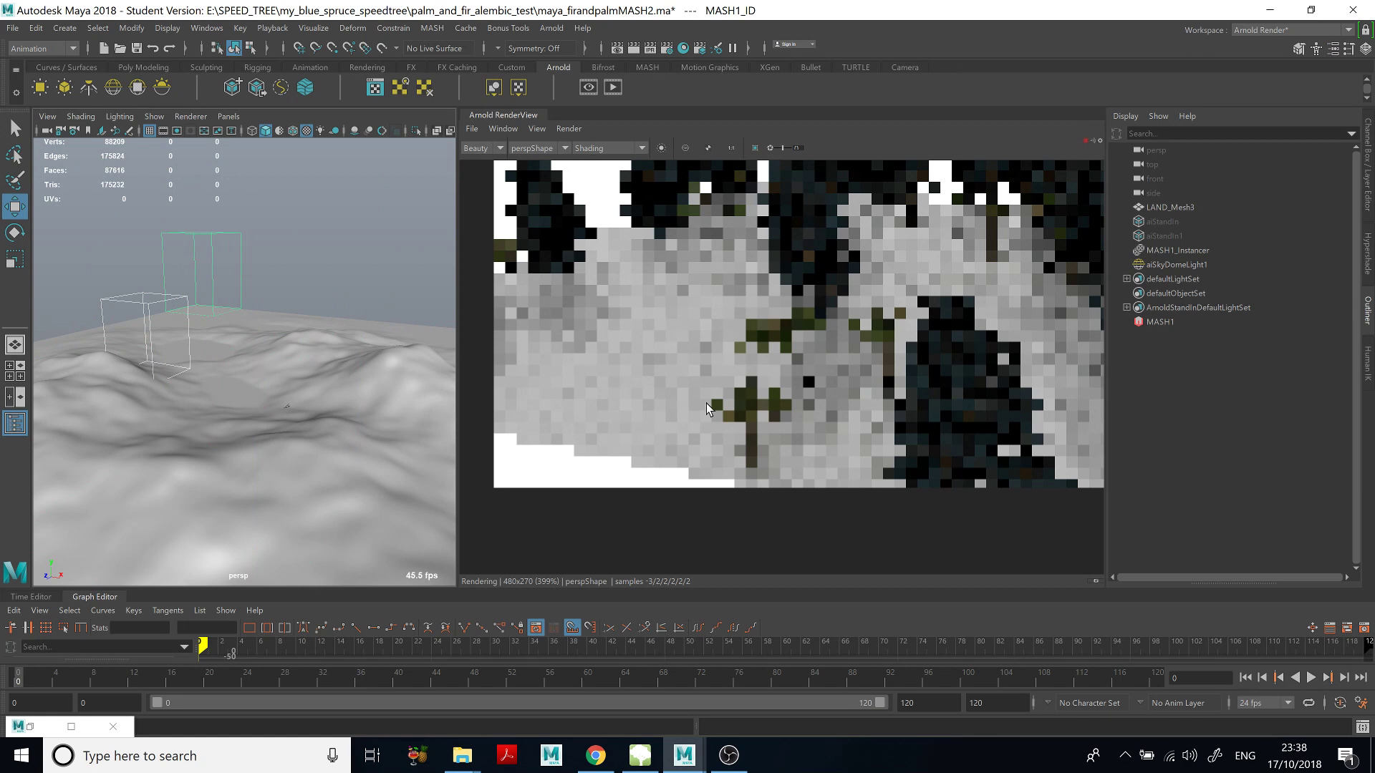
Frame a palm close up in the perspective camera with a fir behind it in the live render.
scroll(247, 366, down, 2)
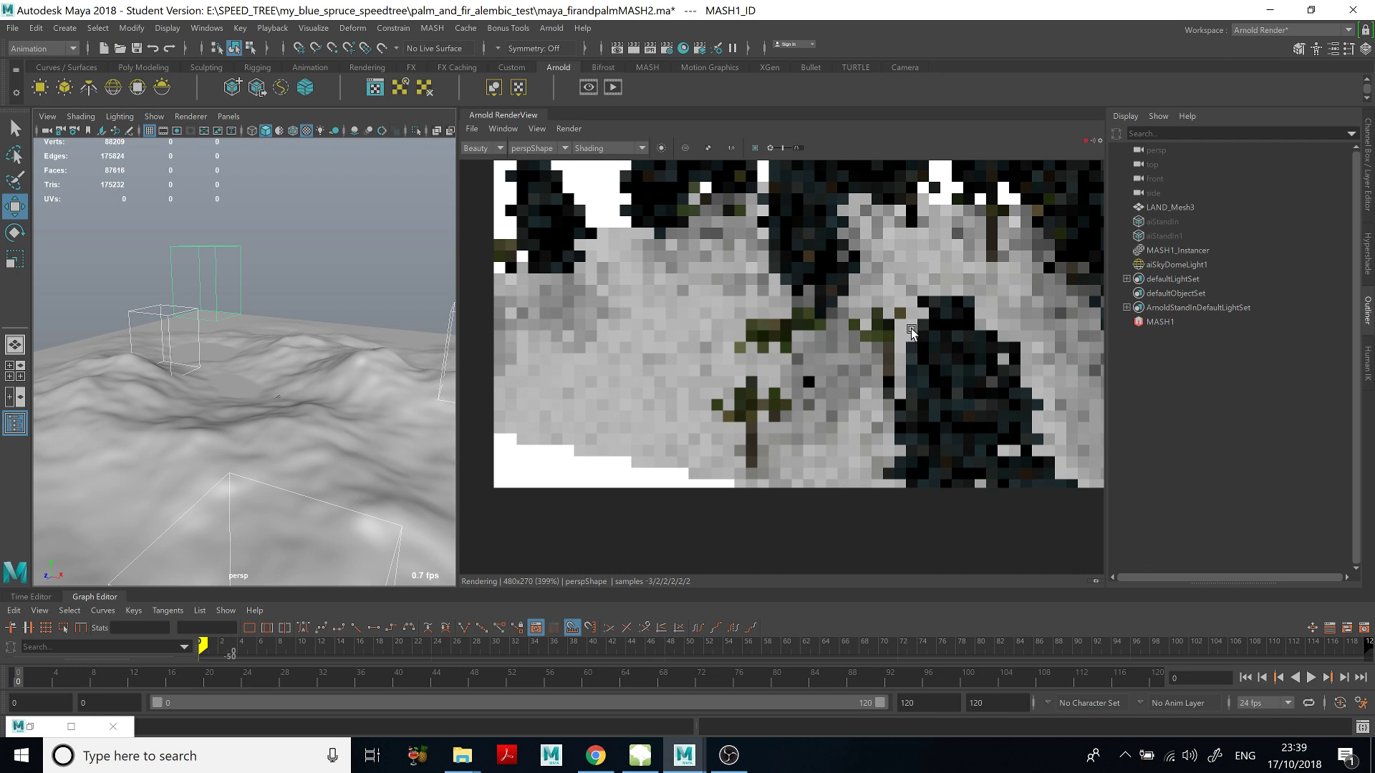
scroll(912, 334, down, 2)
scroll(912, 333, up, 2)
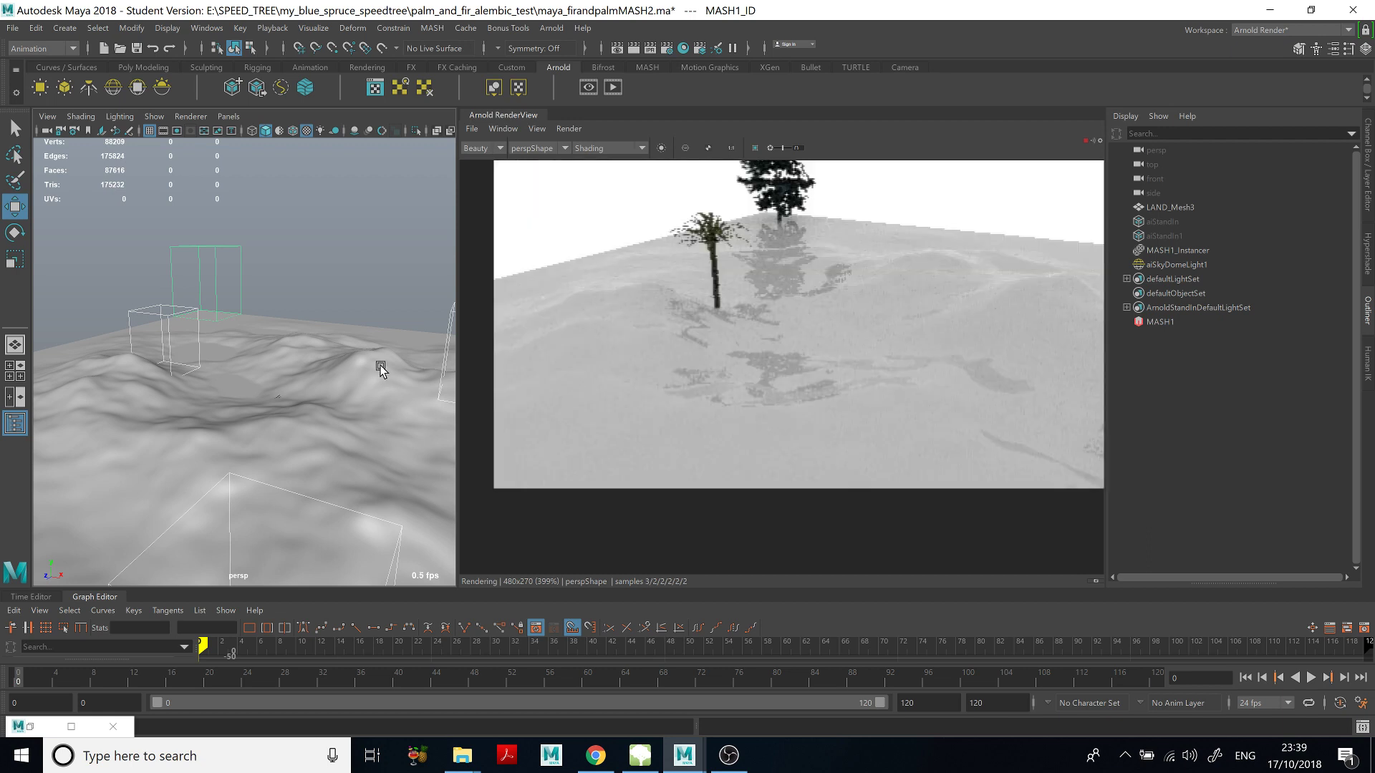
scroll(273, 292, up, 3)
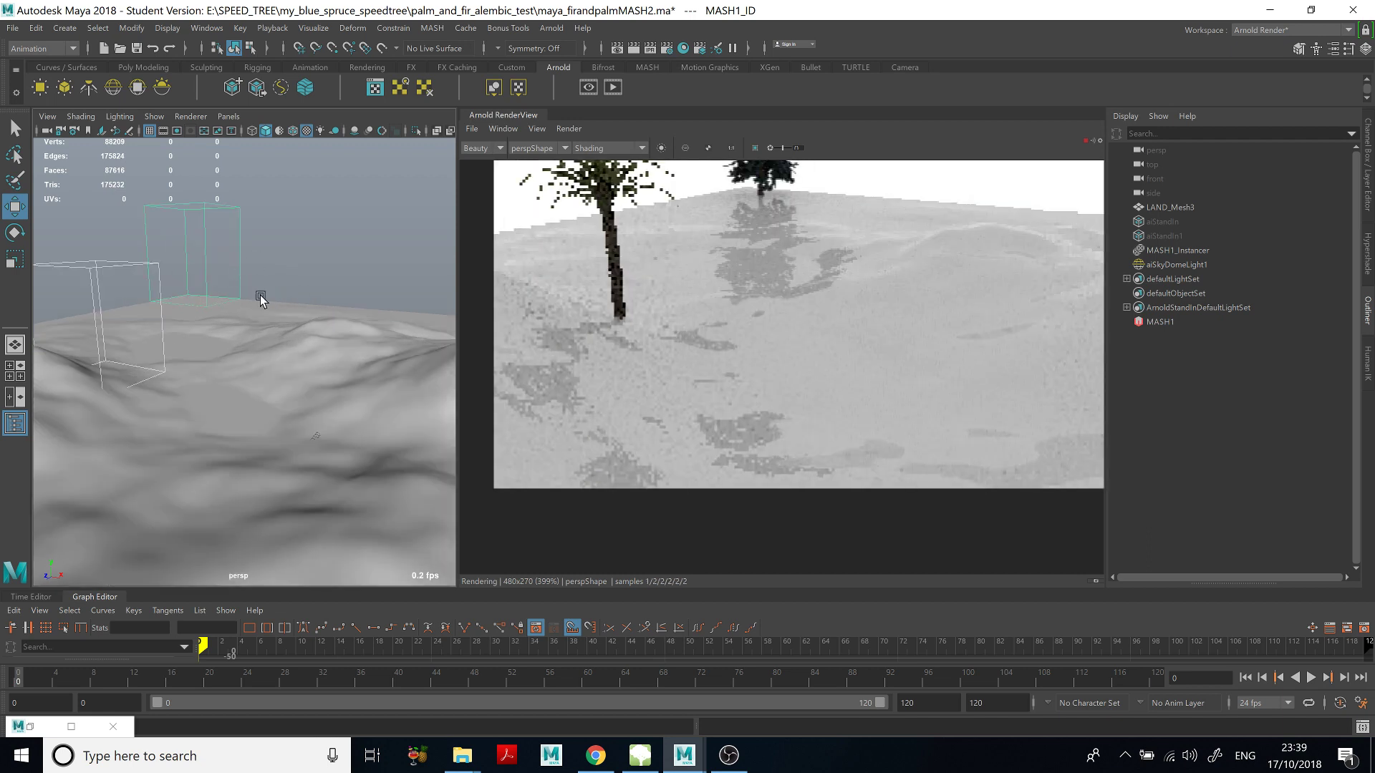
scroll(282, 387, up, 3)
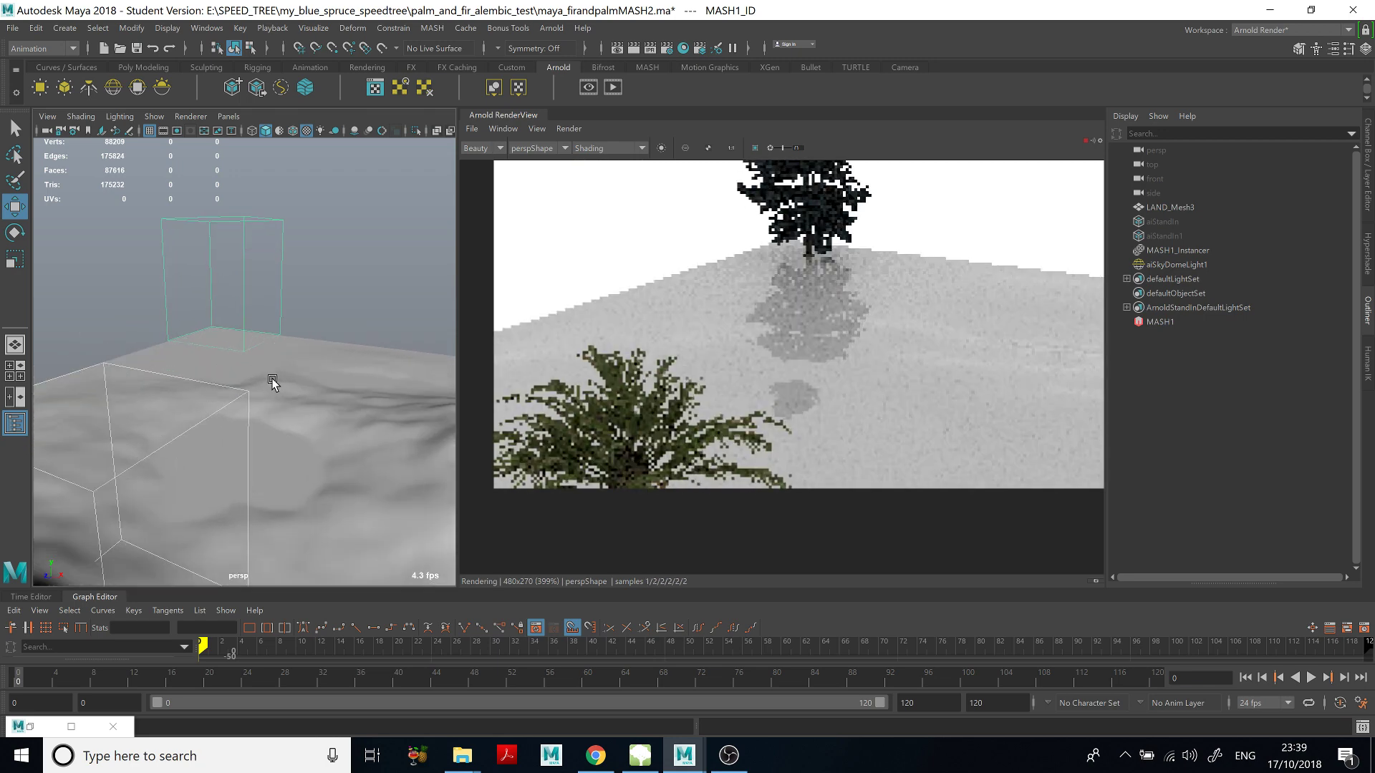
scroll(271, 367, up, 4)
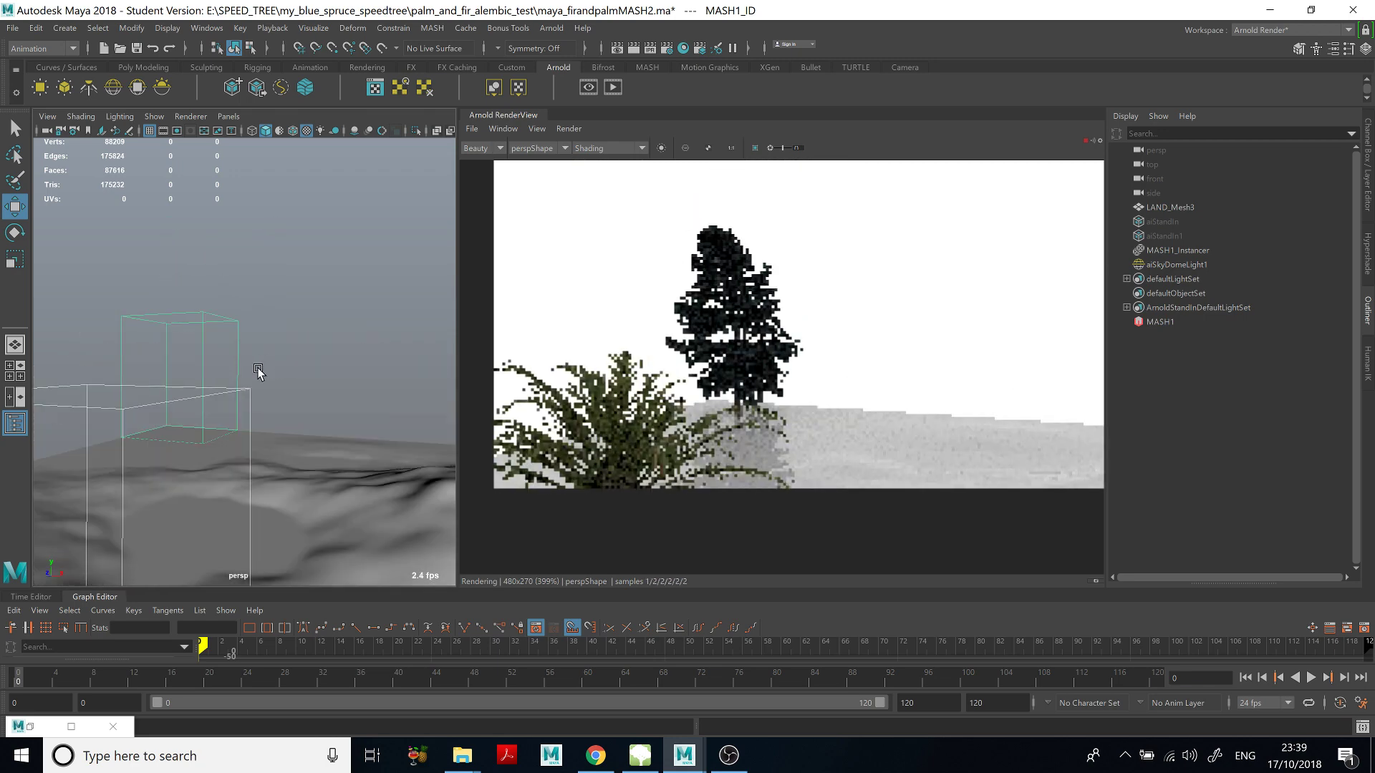
scroll(286, 329, down, 3)
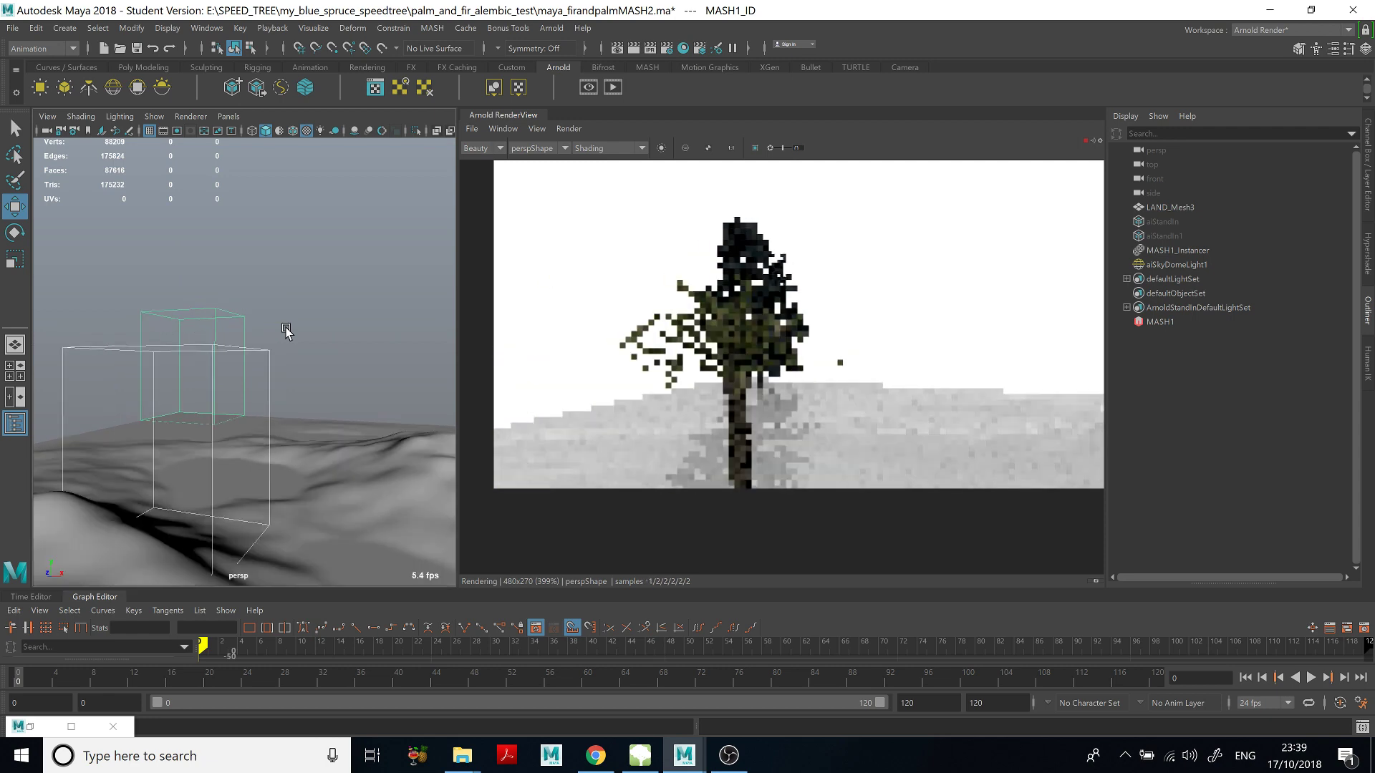
scroll(286, 331, up, 4)
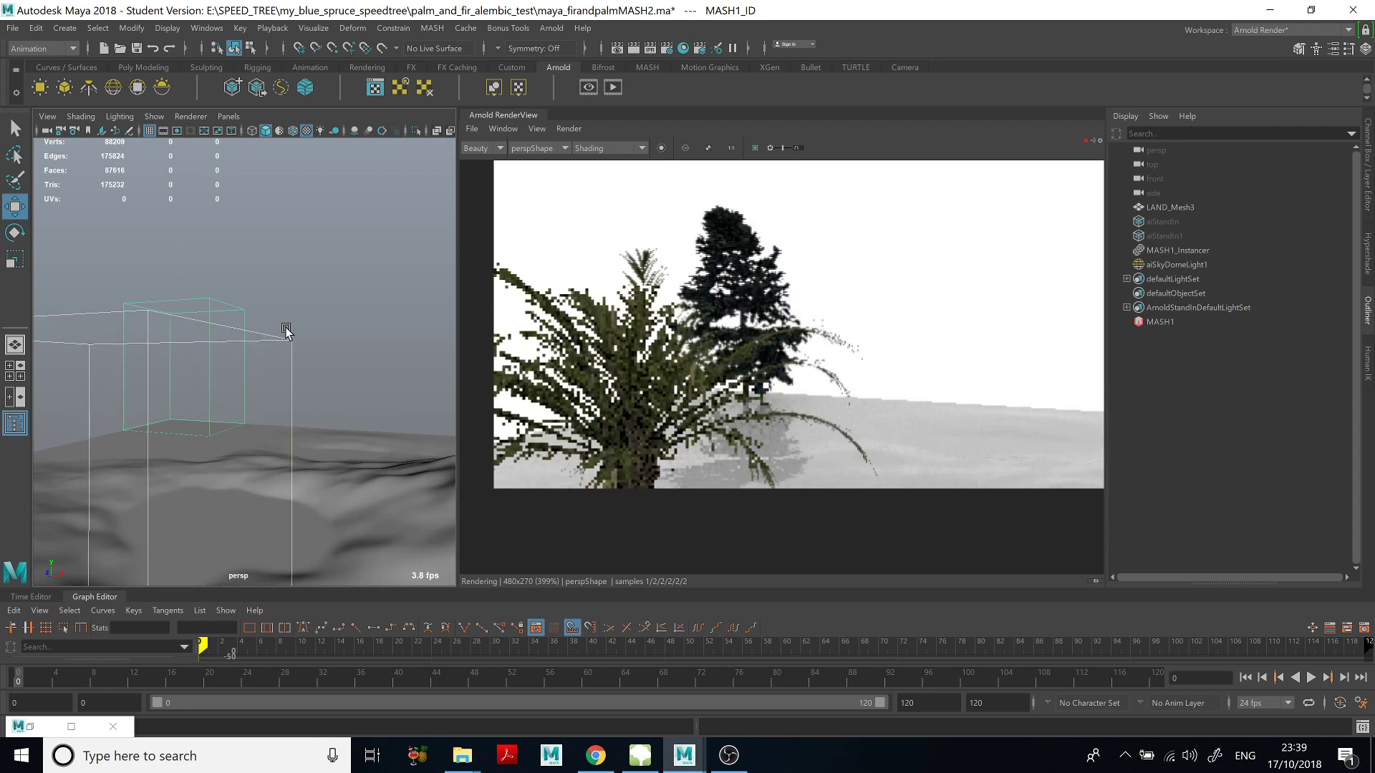
scroll(294, 316, up, 2)
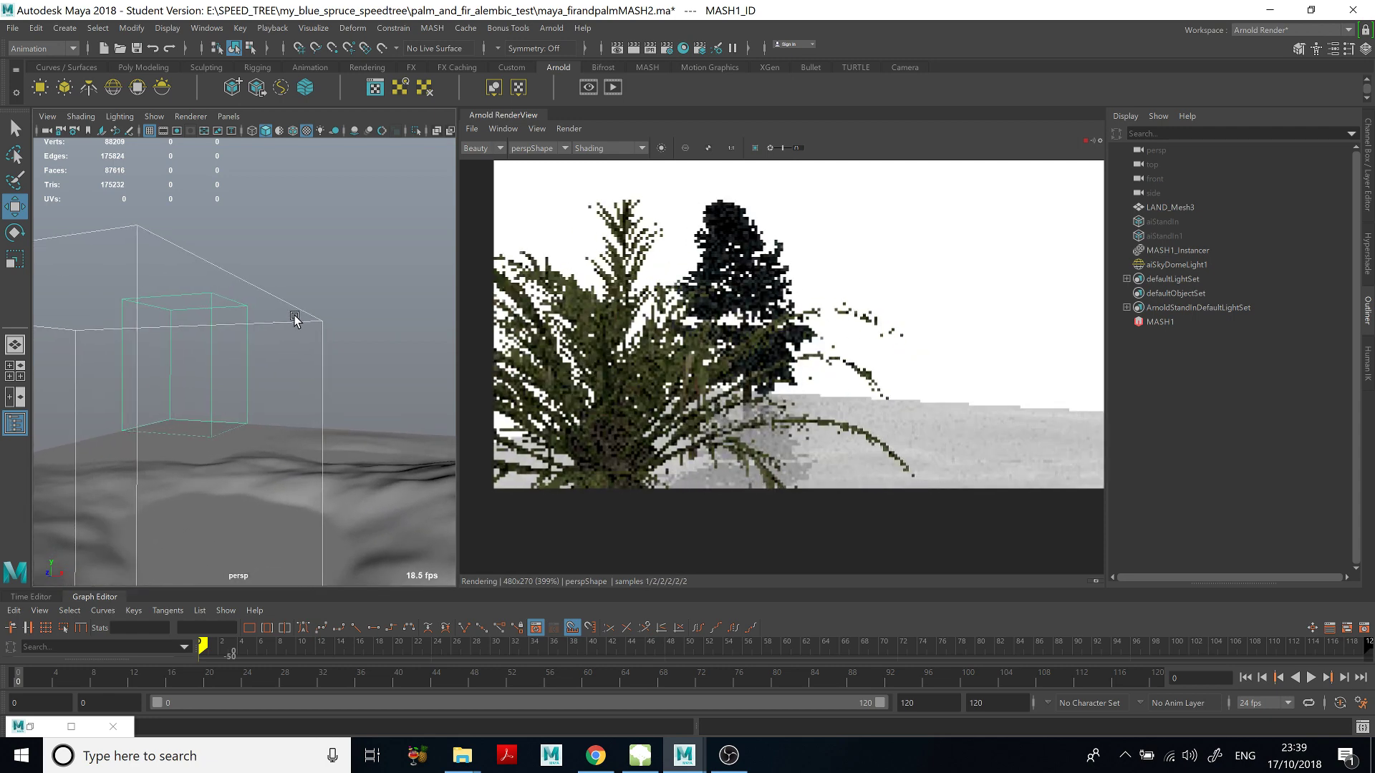
Store a render snapshot at frame 0, then move to frame 31 and store a second snapshot for comparison.
click(1096, 581)
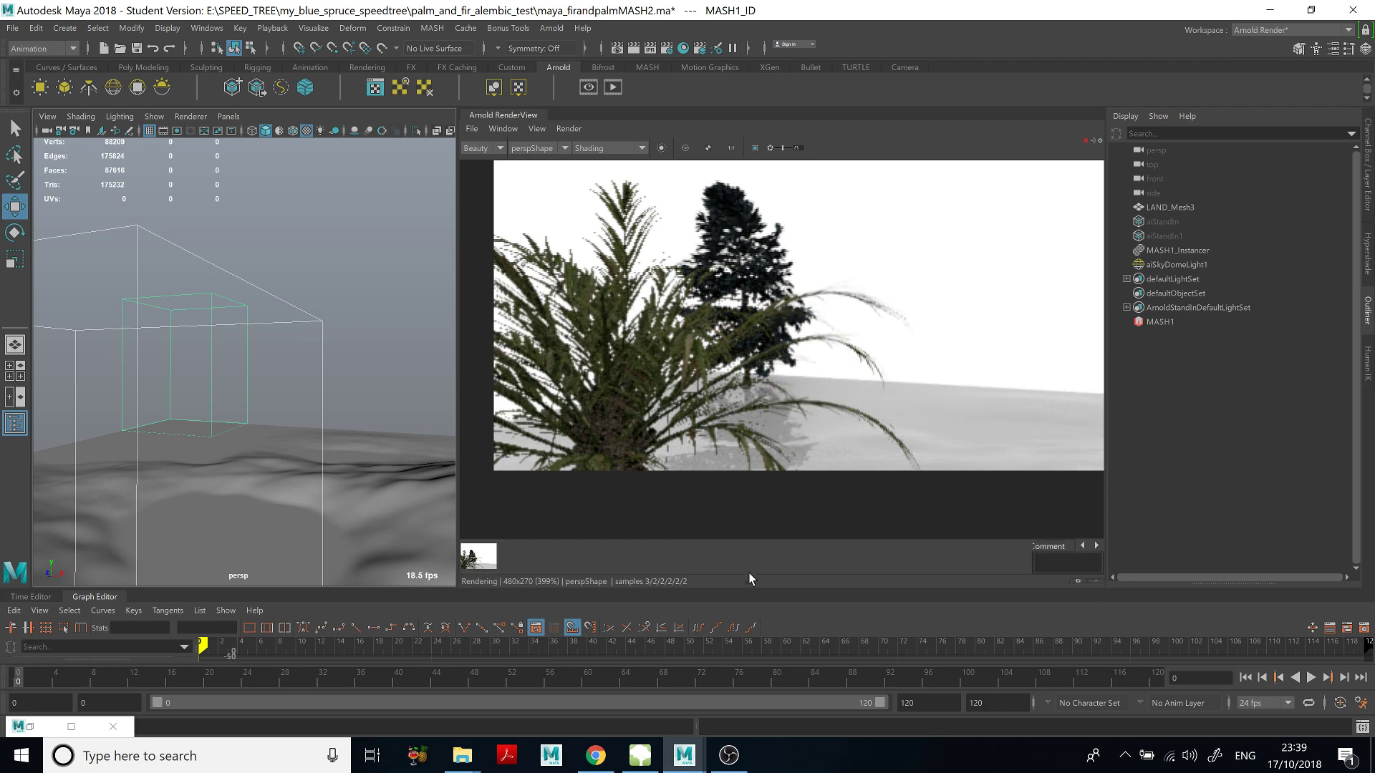
right_drag(82, 676, 66, 676)
drag(66, 676, 307, 681)
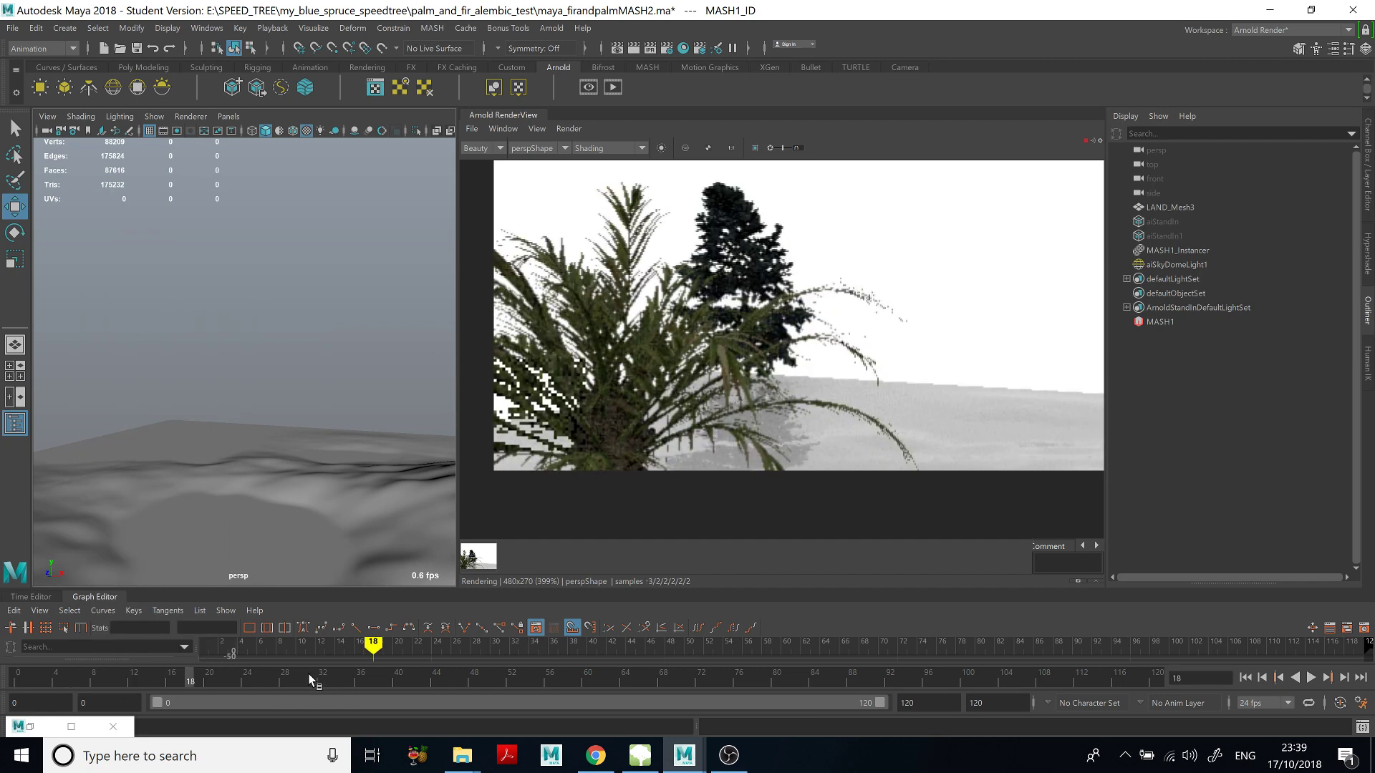
click(311, 679)
click(1077, 582)
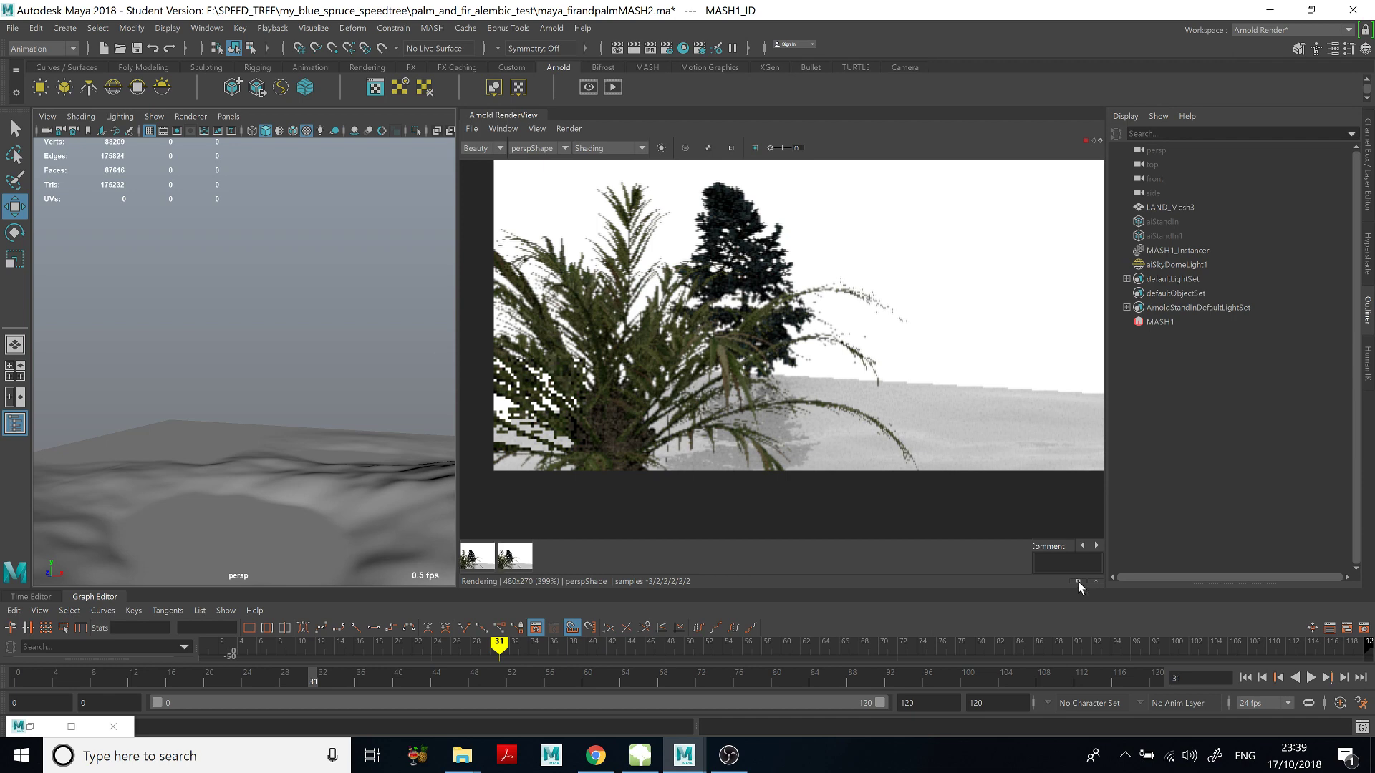
Go to frames 85 and 66 on the timeline and check whether the live Arnold render updates the trees.
right_click(505, 675)
click(825, 674)
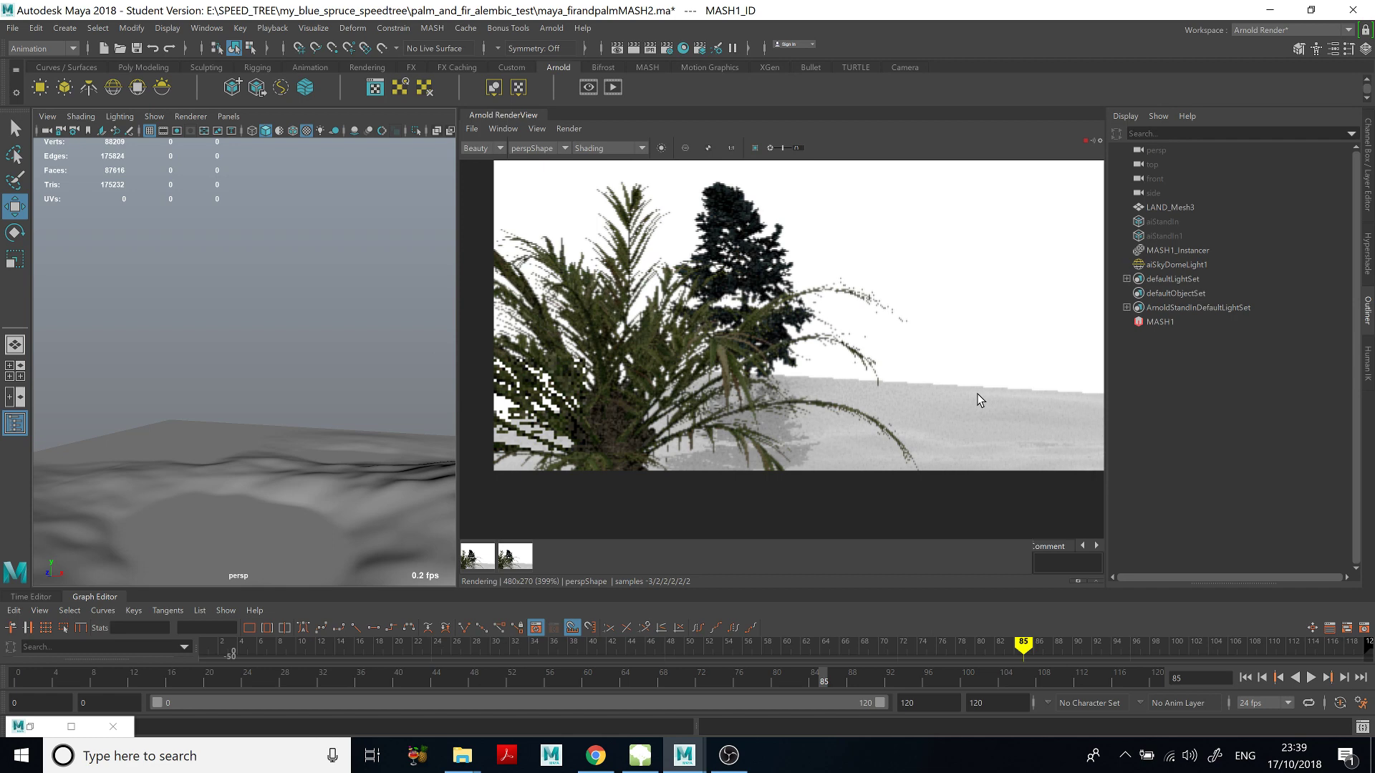
scroll(980, 401, up, 1)
scroll(981, 400, down, 2)
scroll(981, 401, up, 1)
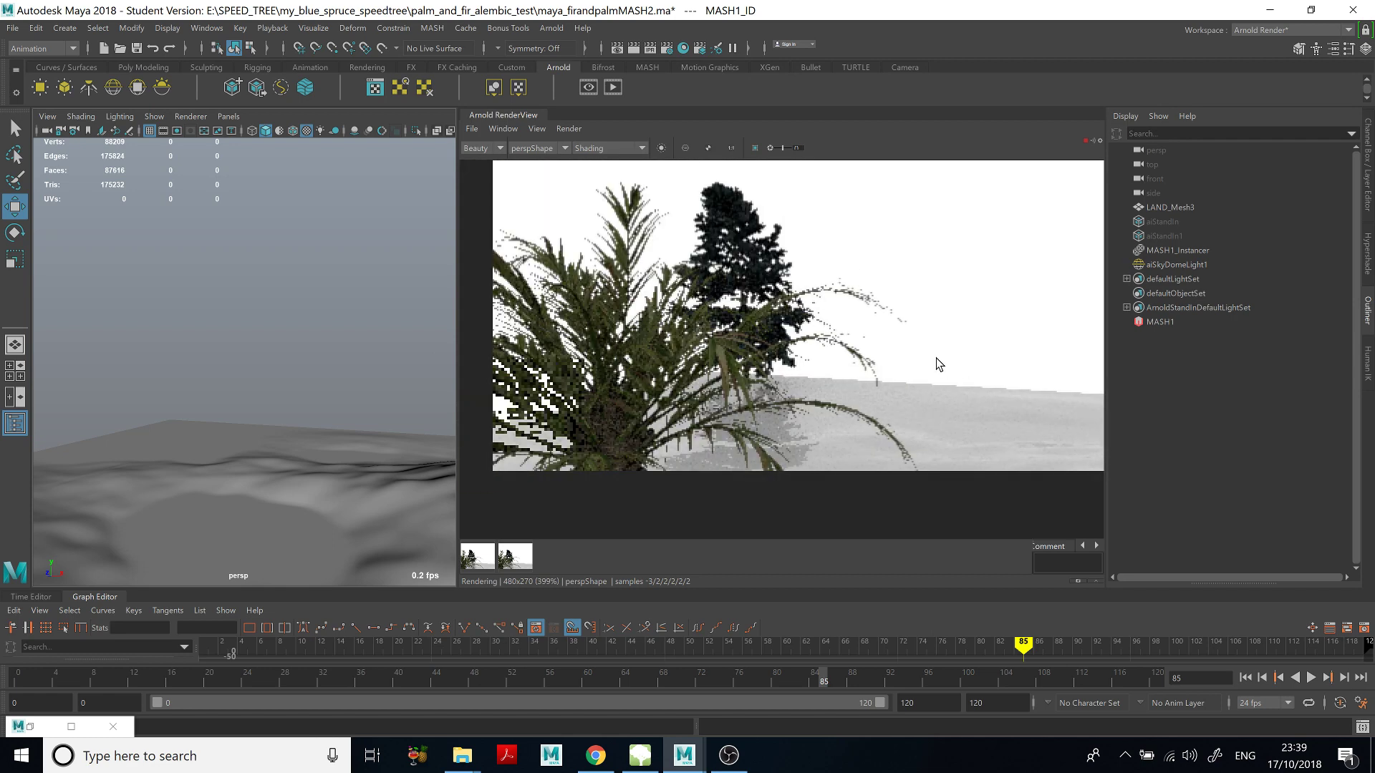
scroll(931, 380, up, 1)
click(644, 676)
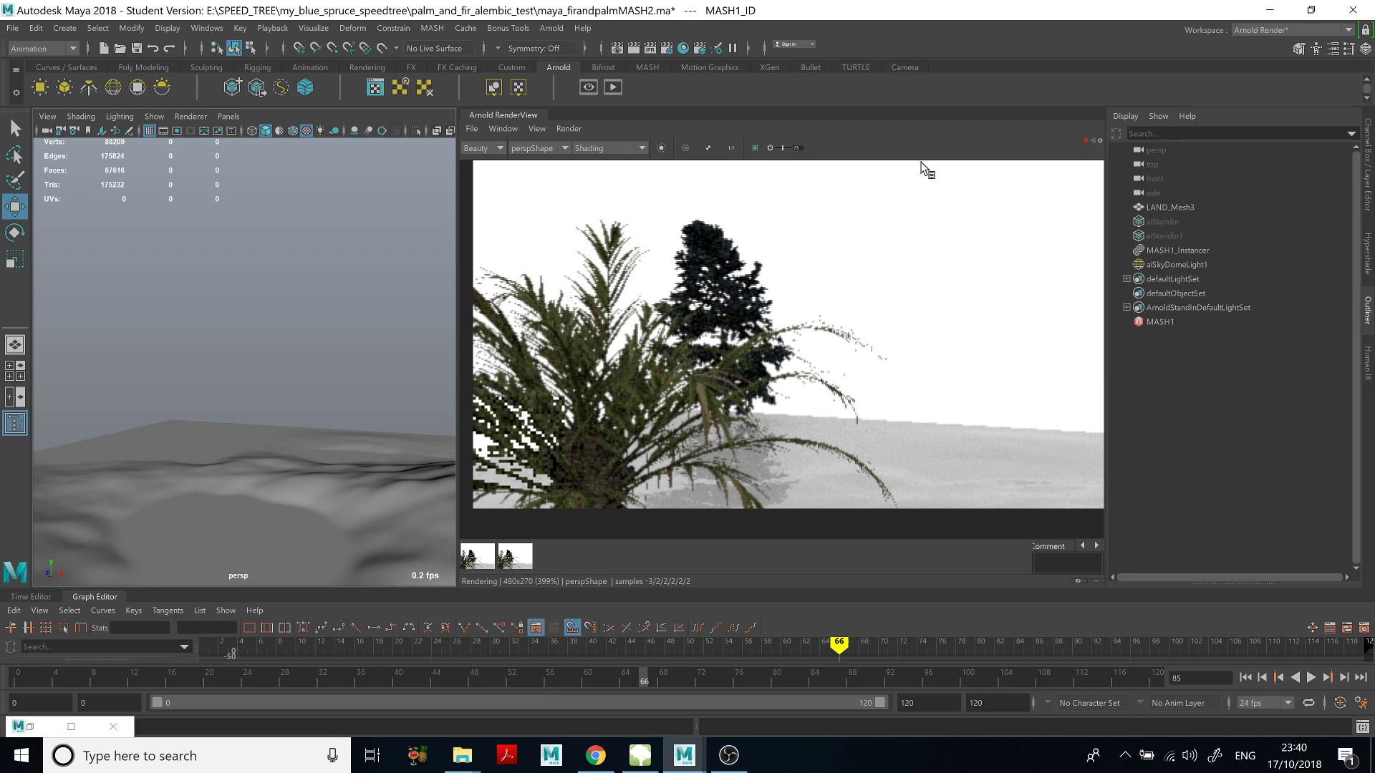
Move to frame 79, update the full scene in the Arnold render and store a third snapshot.
click(543, 676)
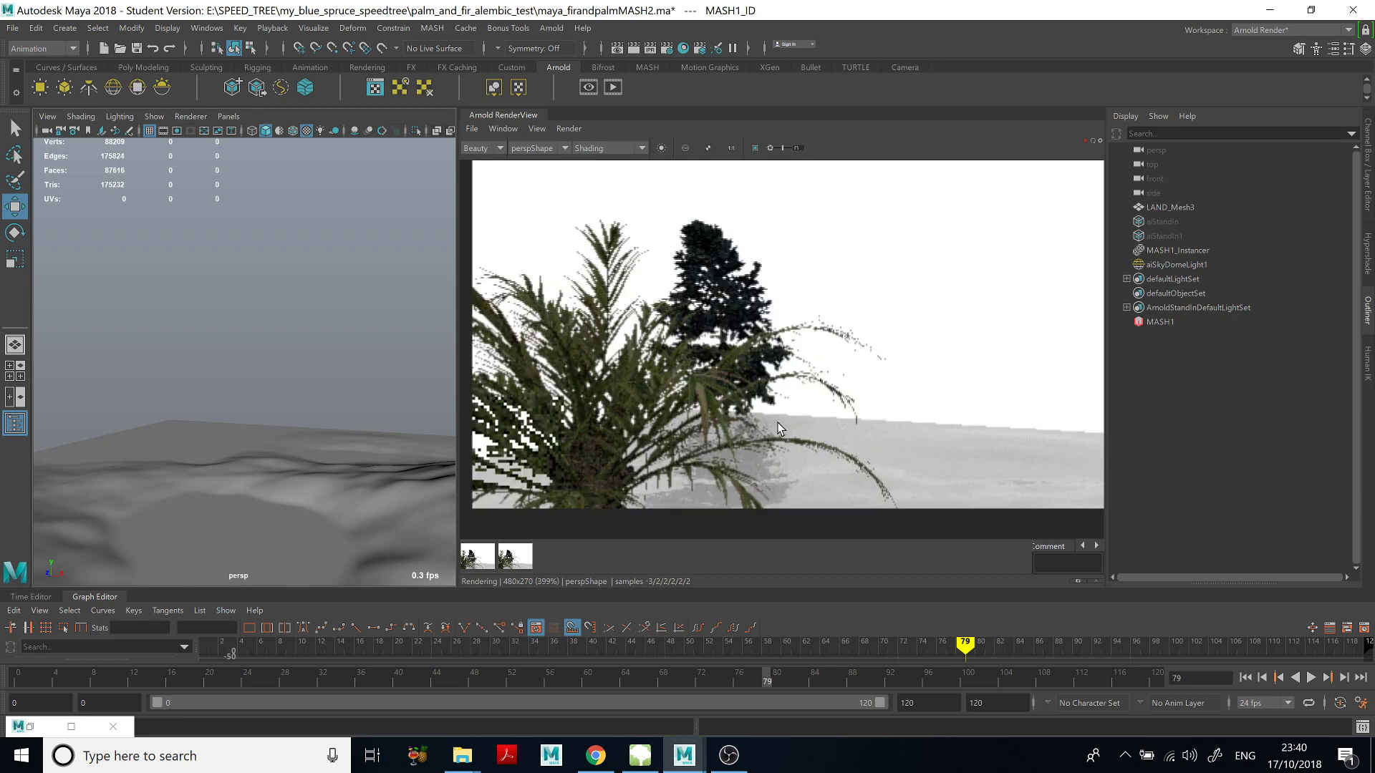
click(568, 128)
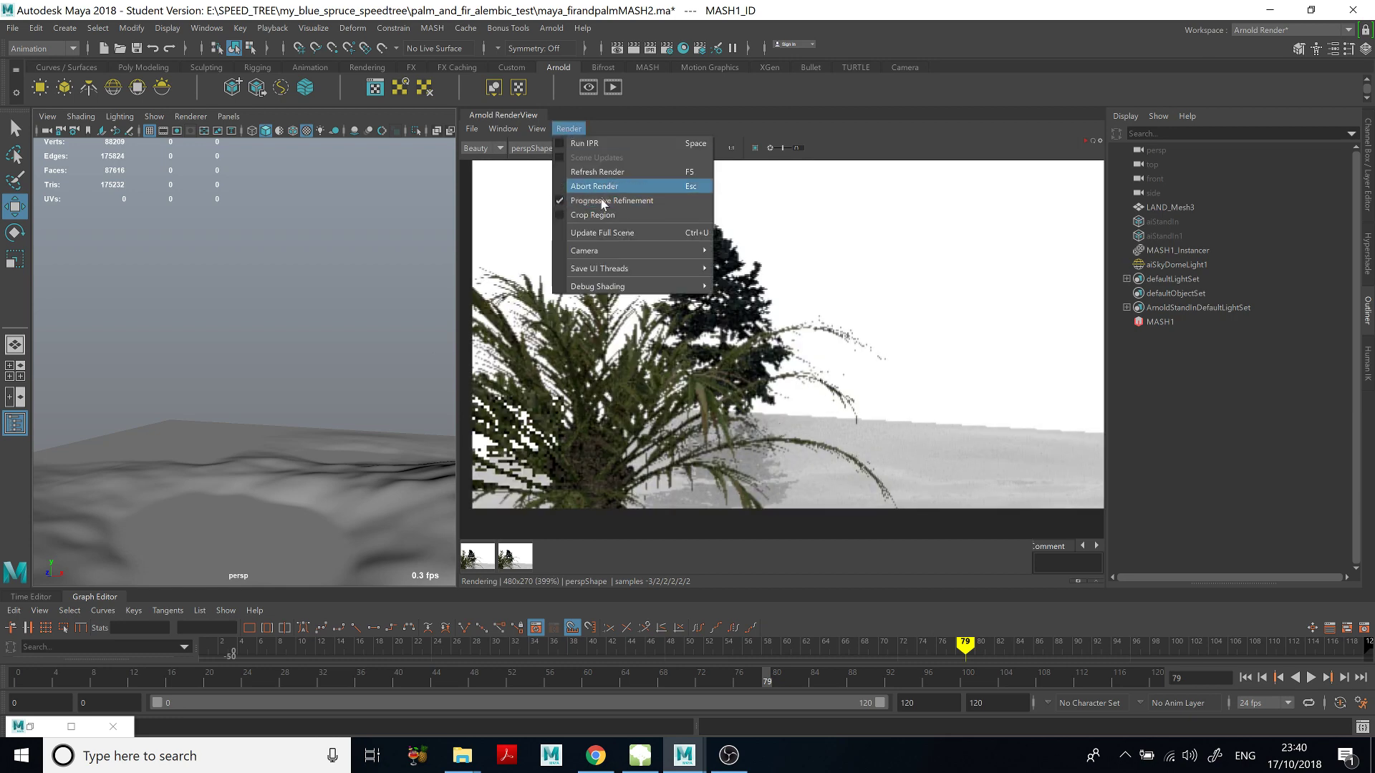
click(614, 234)
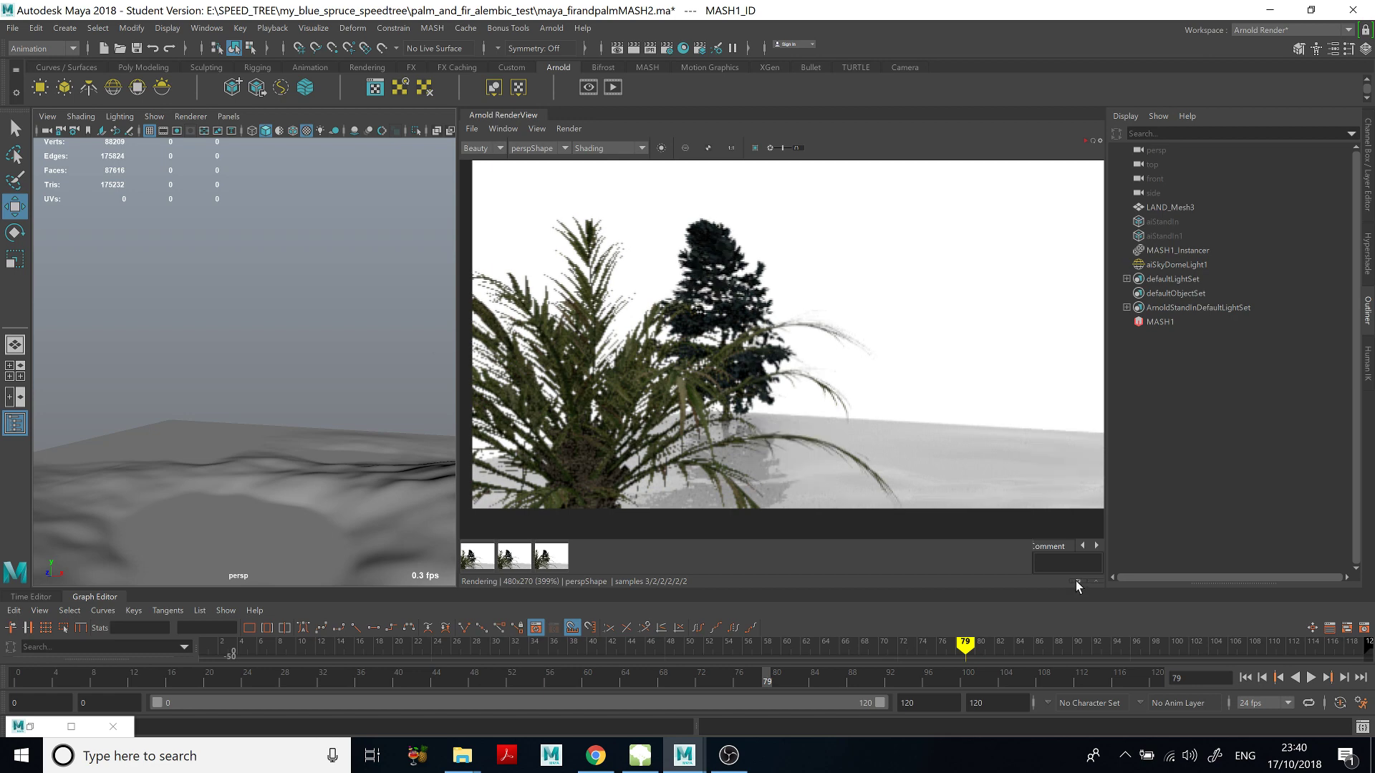
Move to frame 44, update the full scene in the Arnold render and store a fourth snapshot.
click(620, 647)
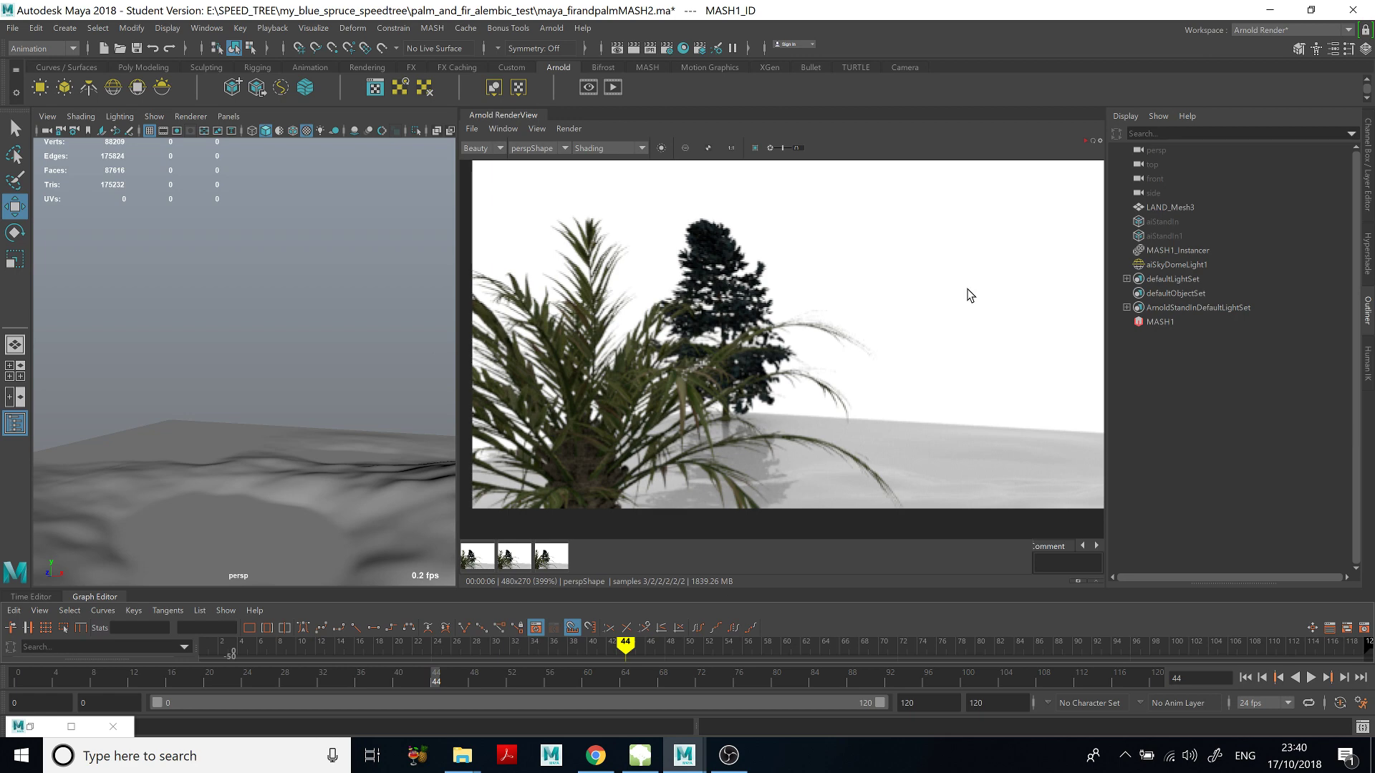
click(569, 128)
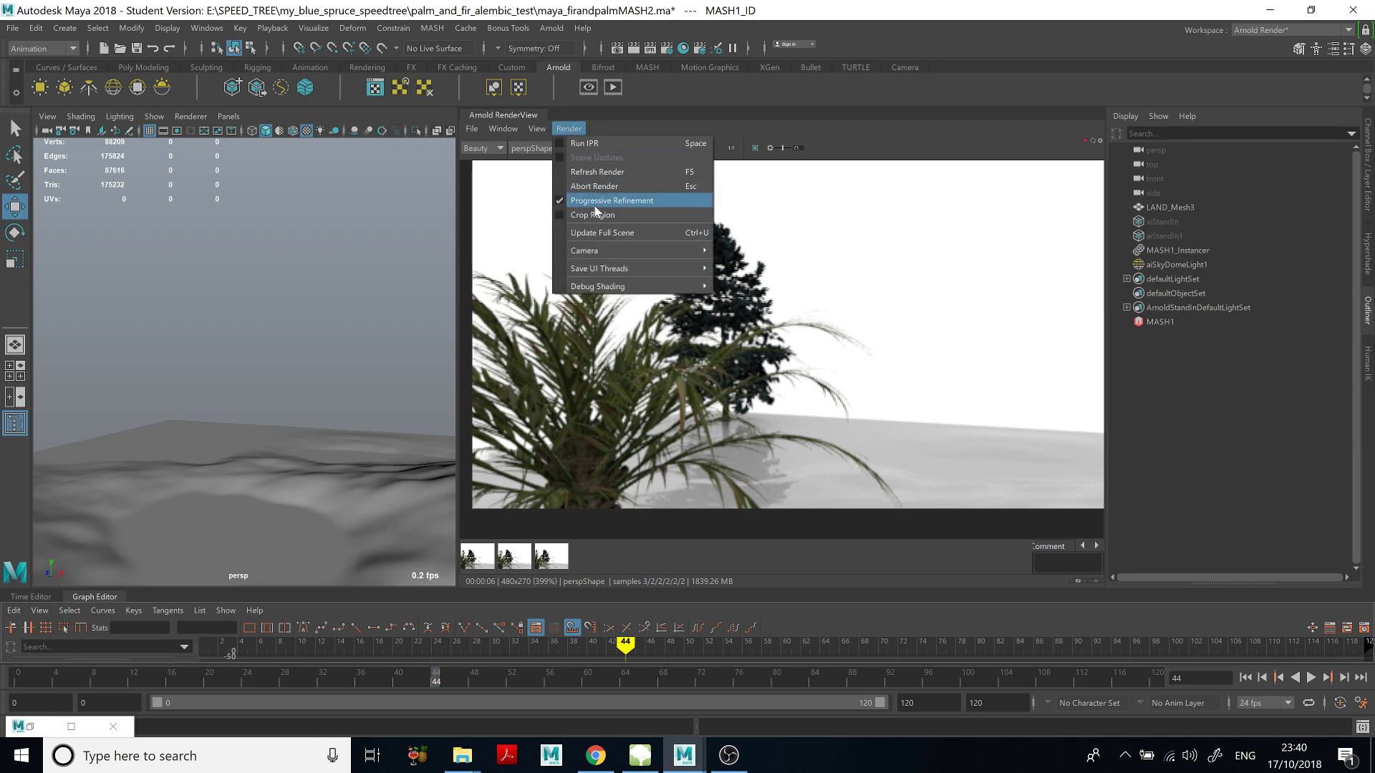
click(610, 233)
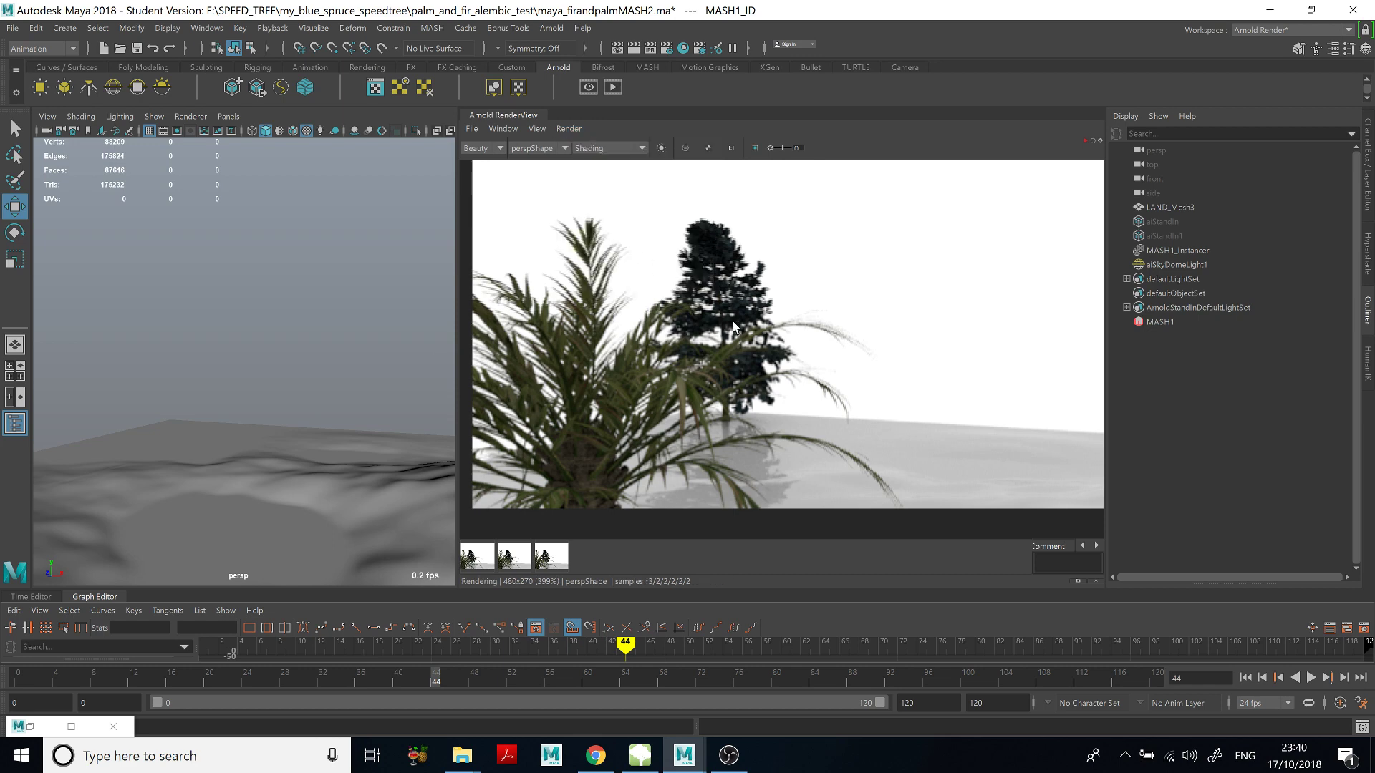
click(1077, 581)
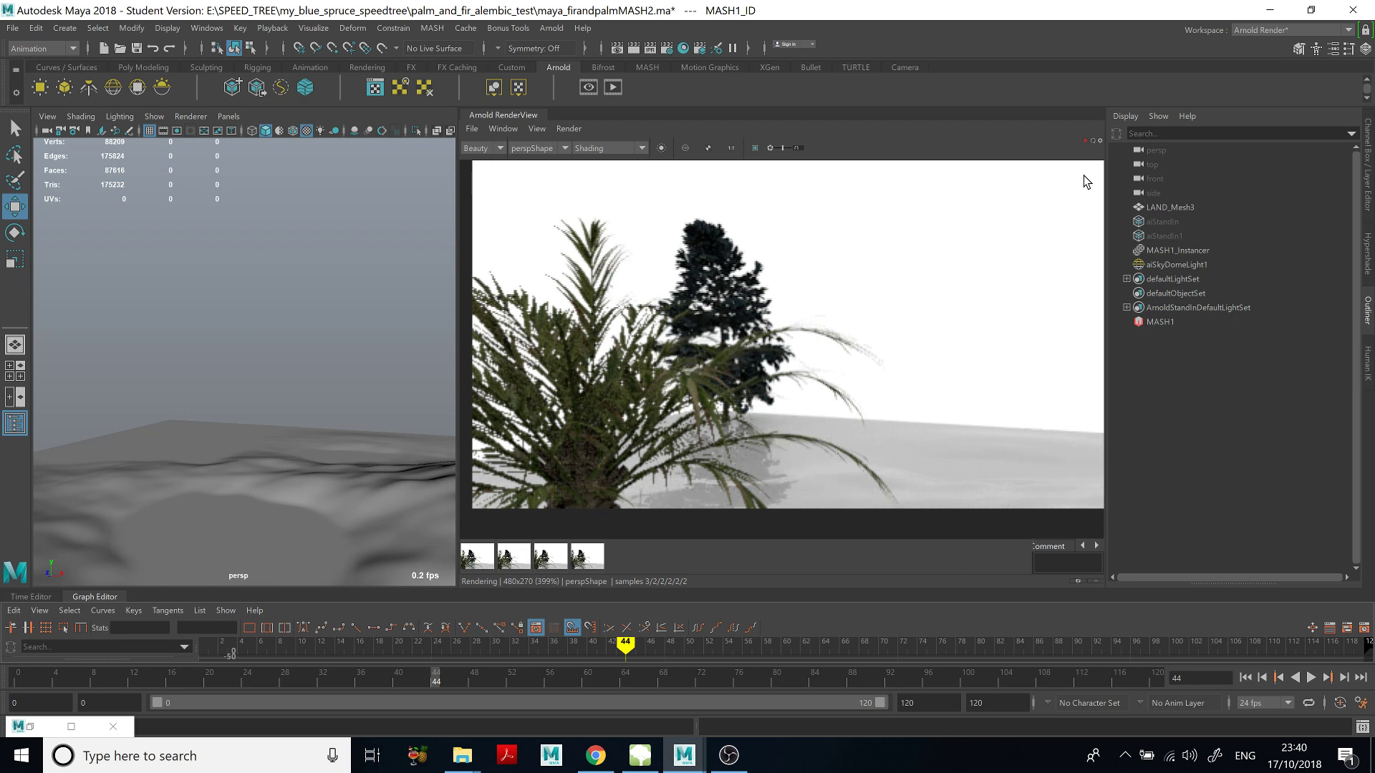
click(1093, 141)
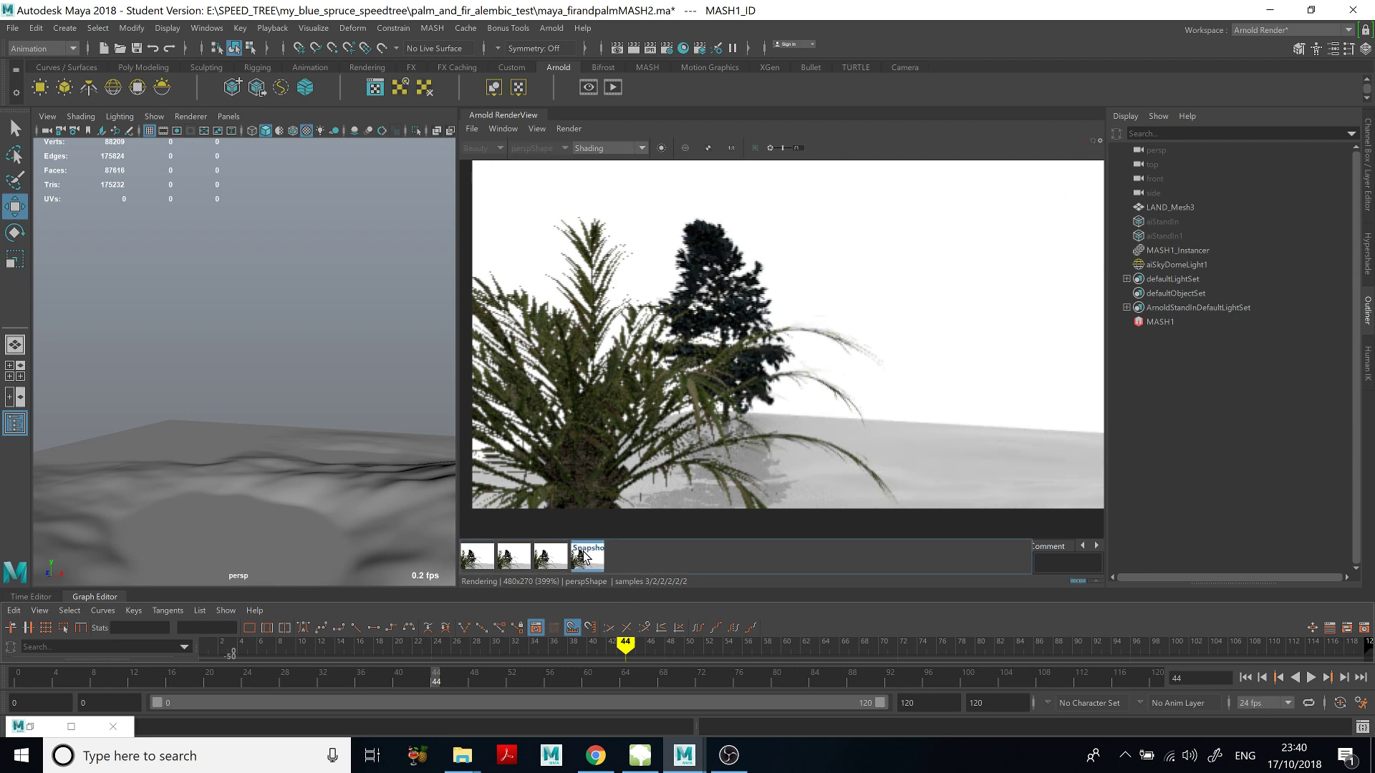
Compare the frame 79 and frame 44 render snapshots by alternating between them to check the tree movement.
click(556, 563)
click(577, 560)
click(558, 561)
click(577, 560)
click(556, 562)
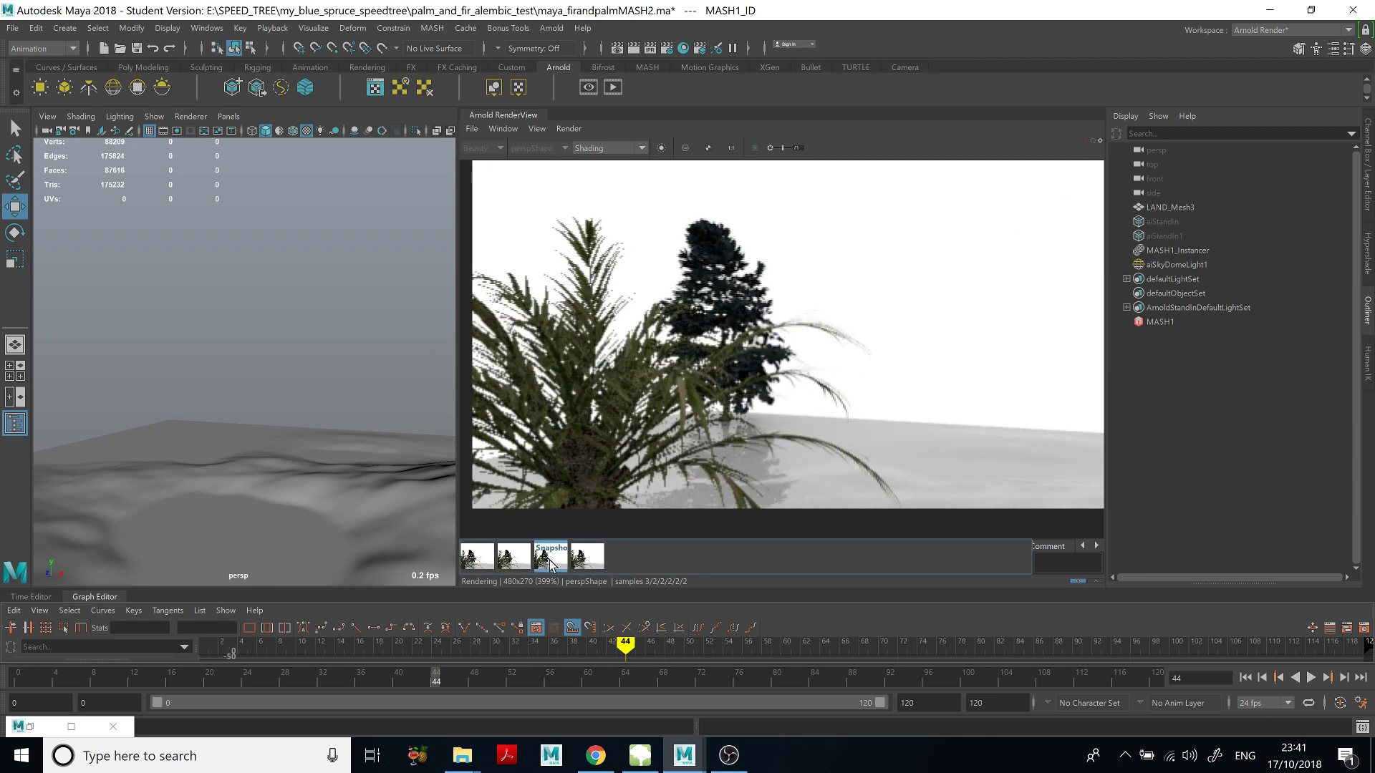
click(588, 561)
click(551, 562)
click(590, 561)
click(553, 562)
click(588, 560)
click(557, 560)
scroll(315, 474, up, 3)
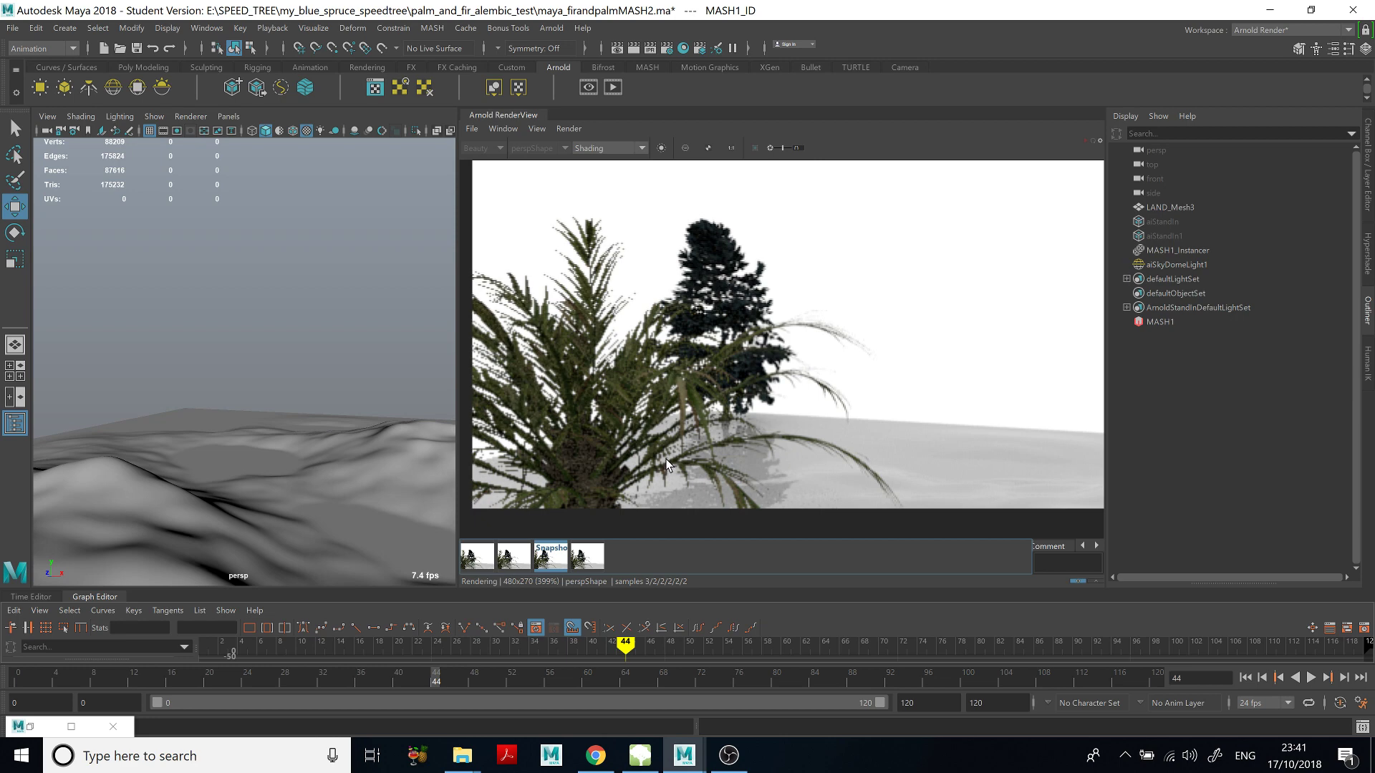
click(593, 559)
click(561, 563)
click(595, 563)
click(542, 566)
click(587, 562)
click(548, 564)
click(579, 565)
click(548, 562)
Review the Sequence option and its frame range in the Arnold Export StandIn options, then close them.
click(550, 29)
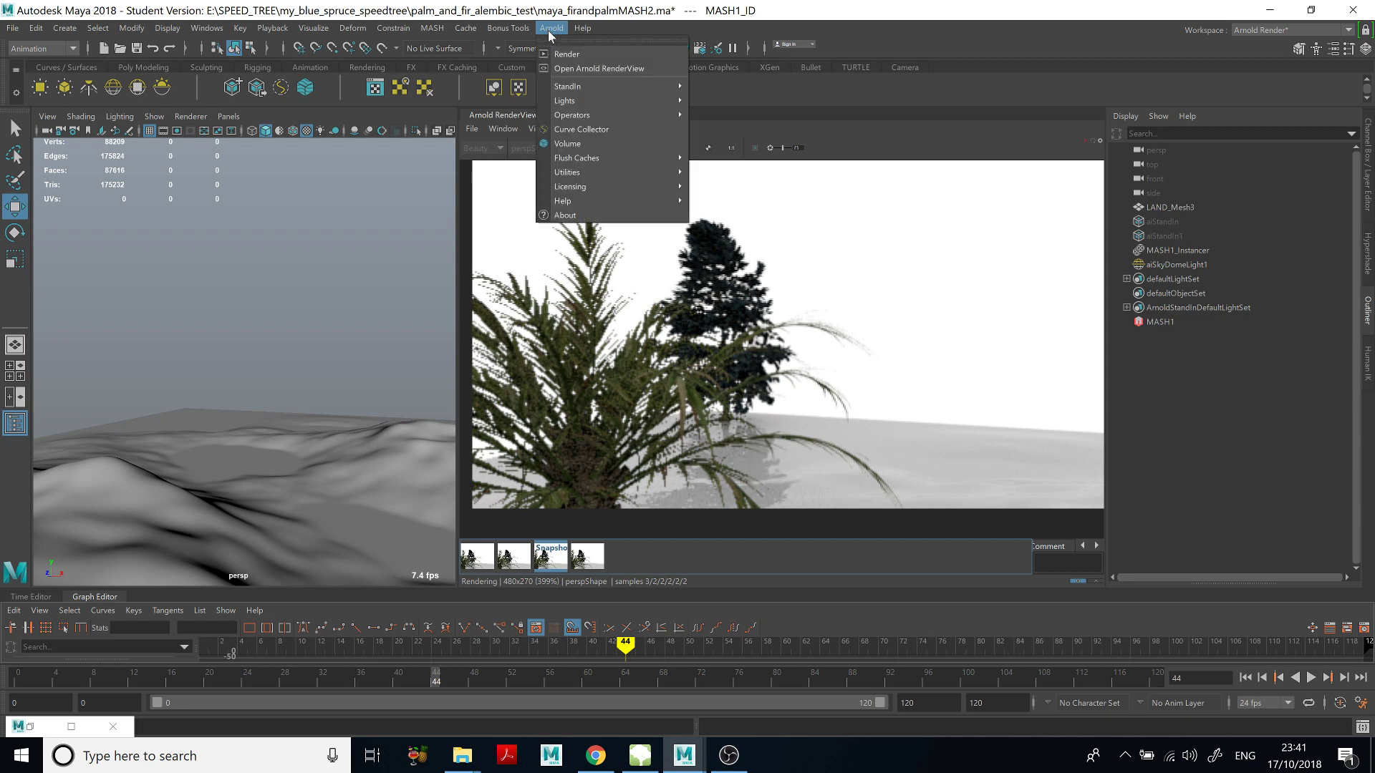
mouse_move(623, 86)
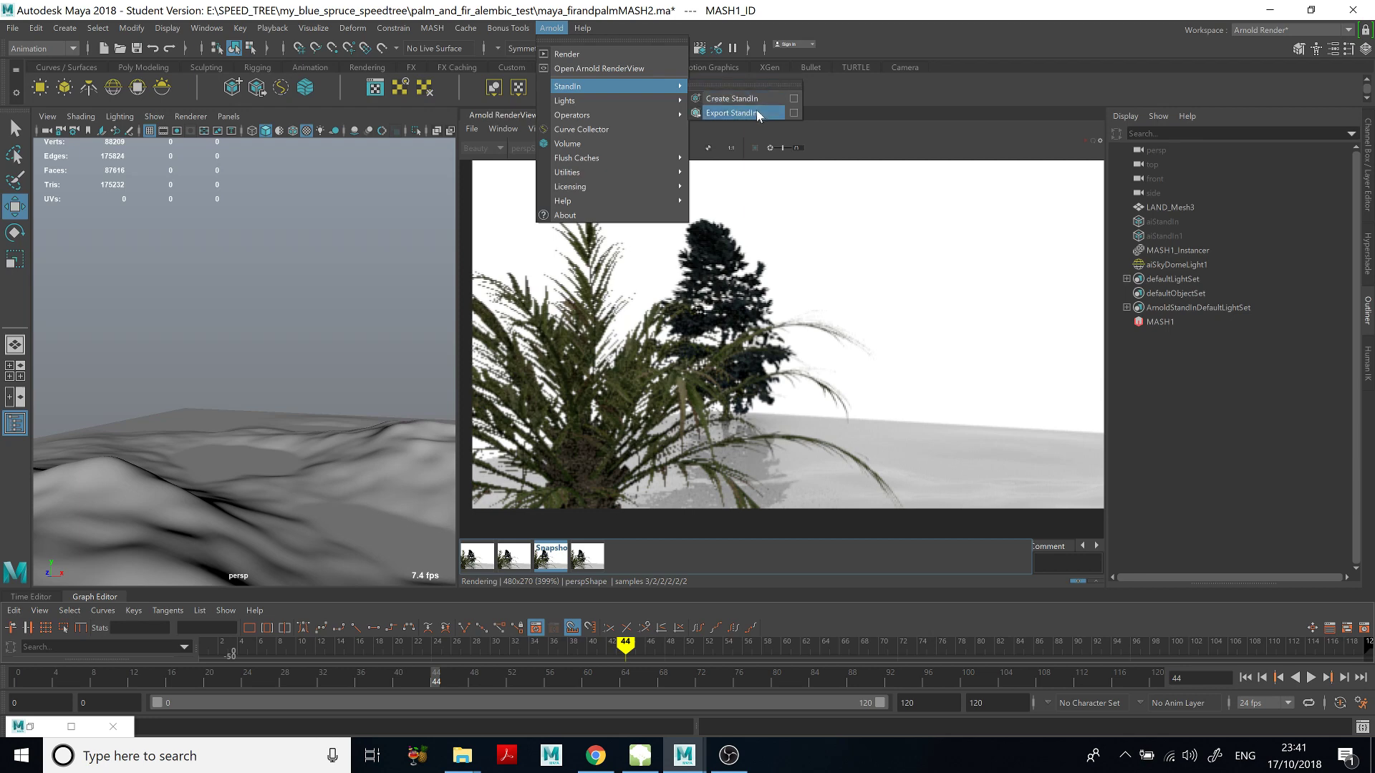
click(795, 114)
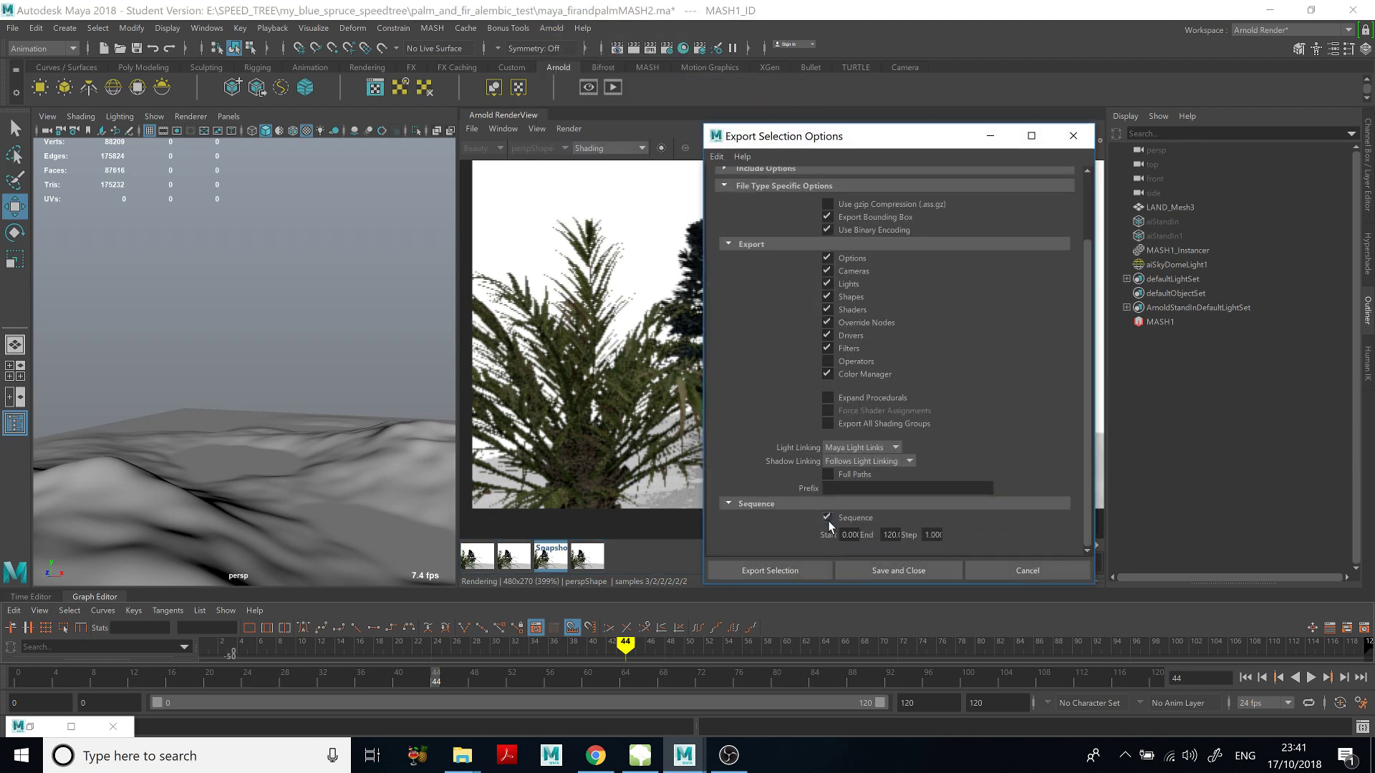
click(1073, 135)
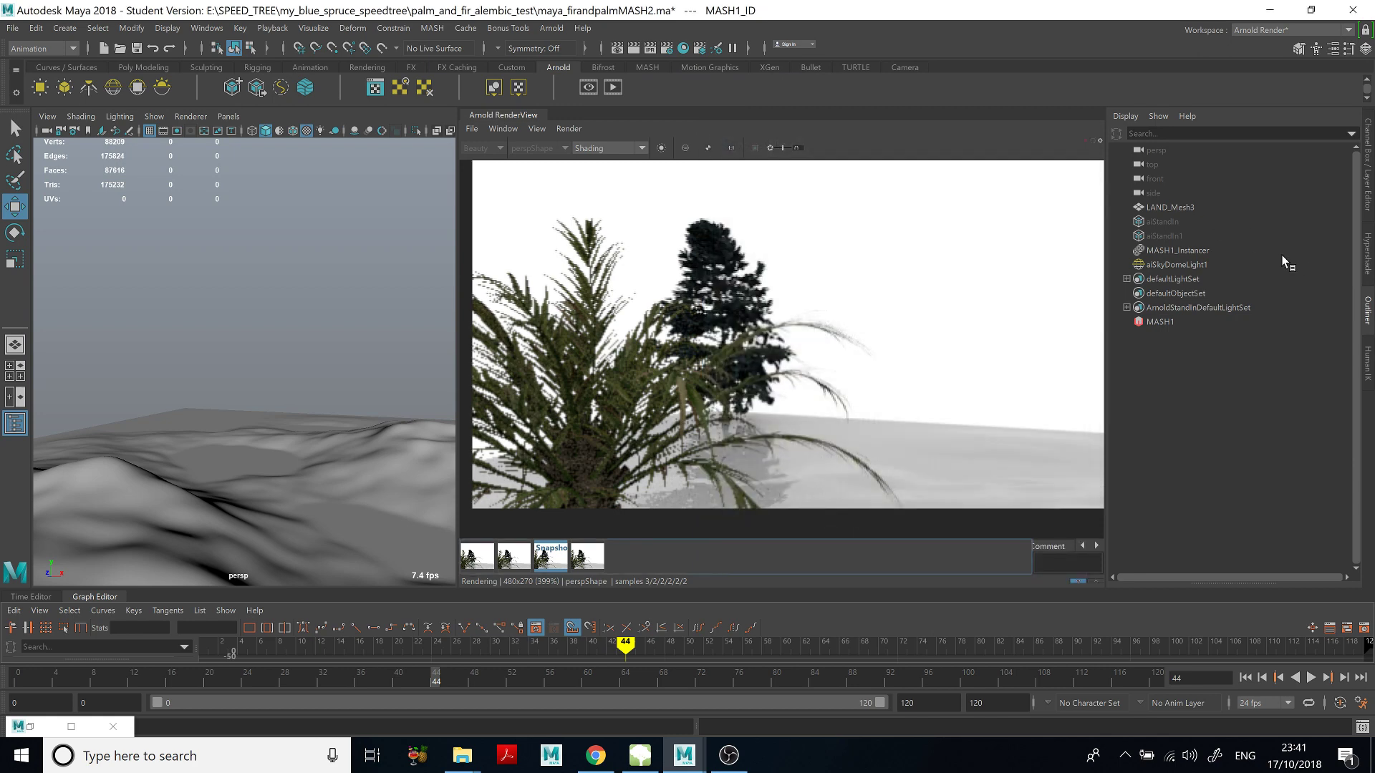
Open the attributes of aiStandIn1 to review its file sequence path and frame settings.
middle_drag(1194, 247, 1142, 261)
click(1175, 253)
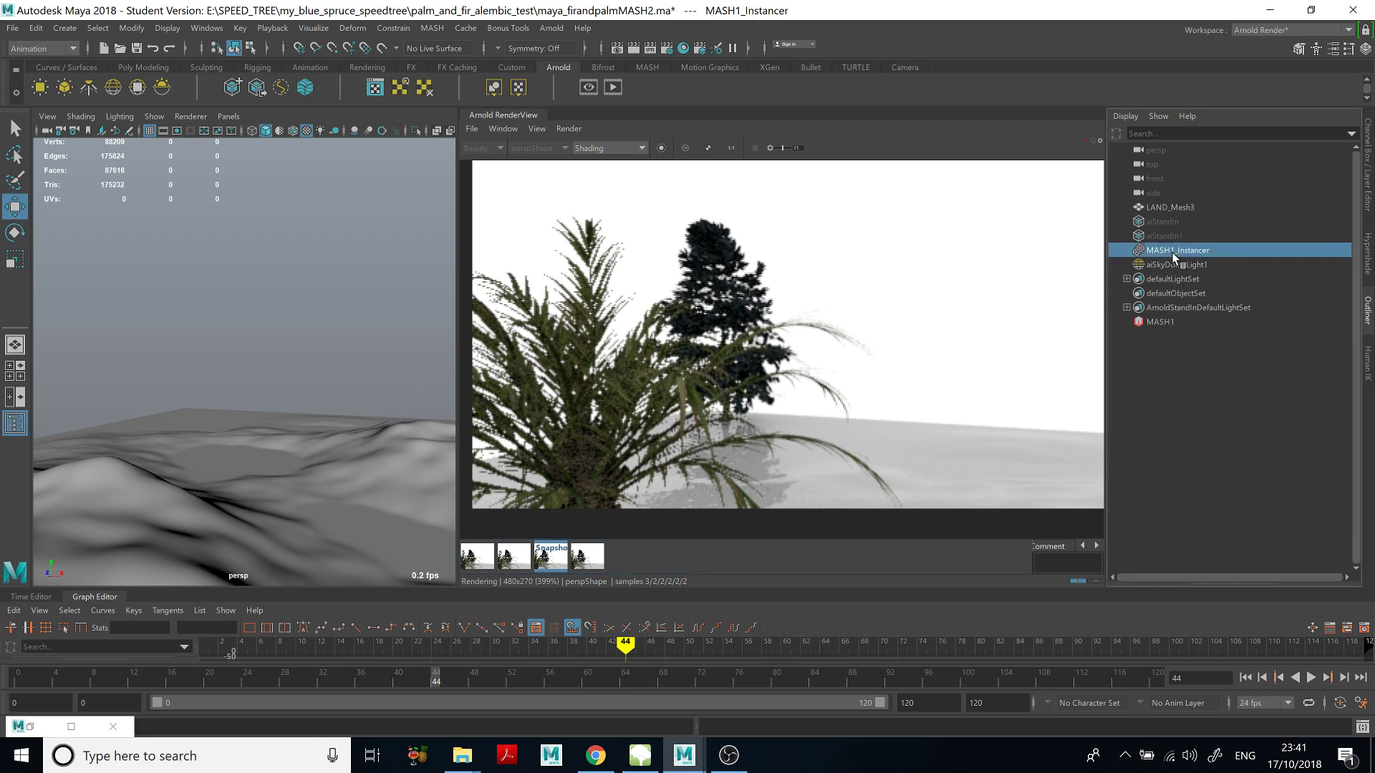
click(1175, 237)
click(1333, 48)
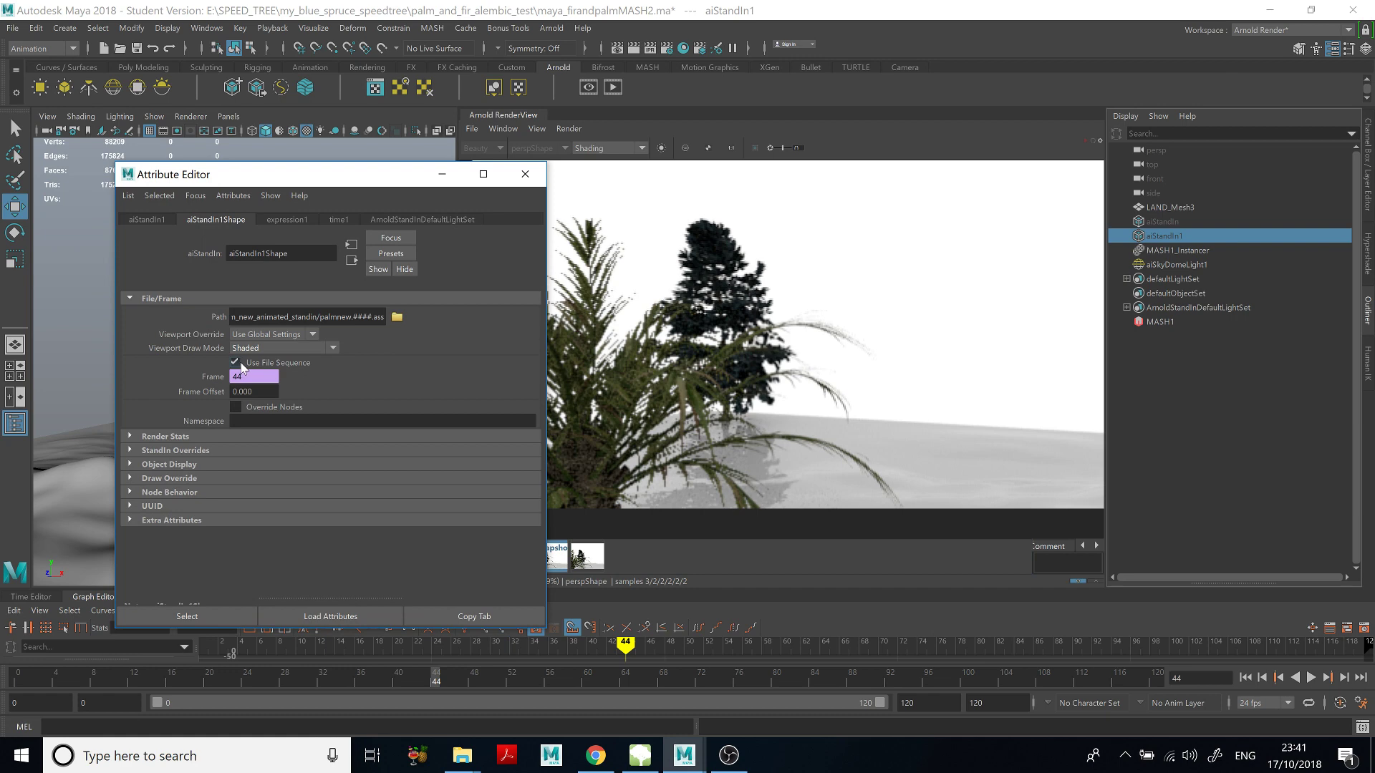
click(729, 755)
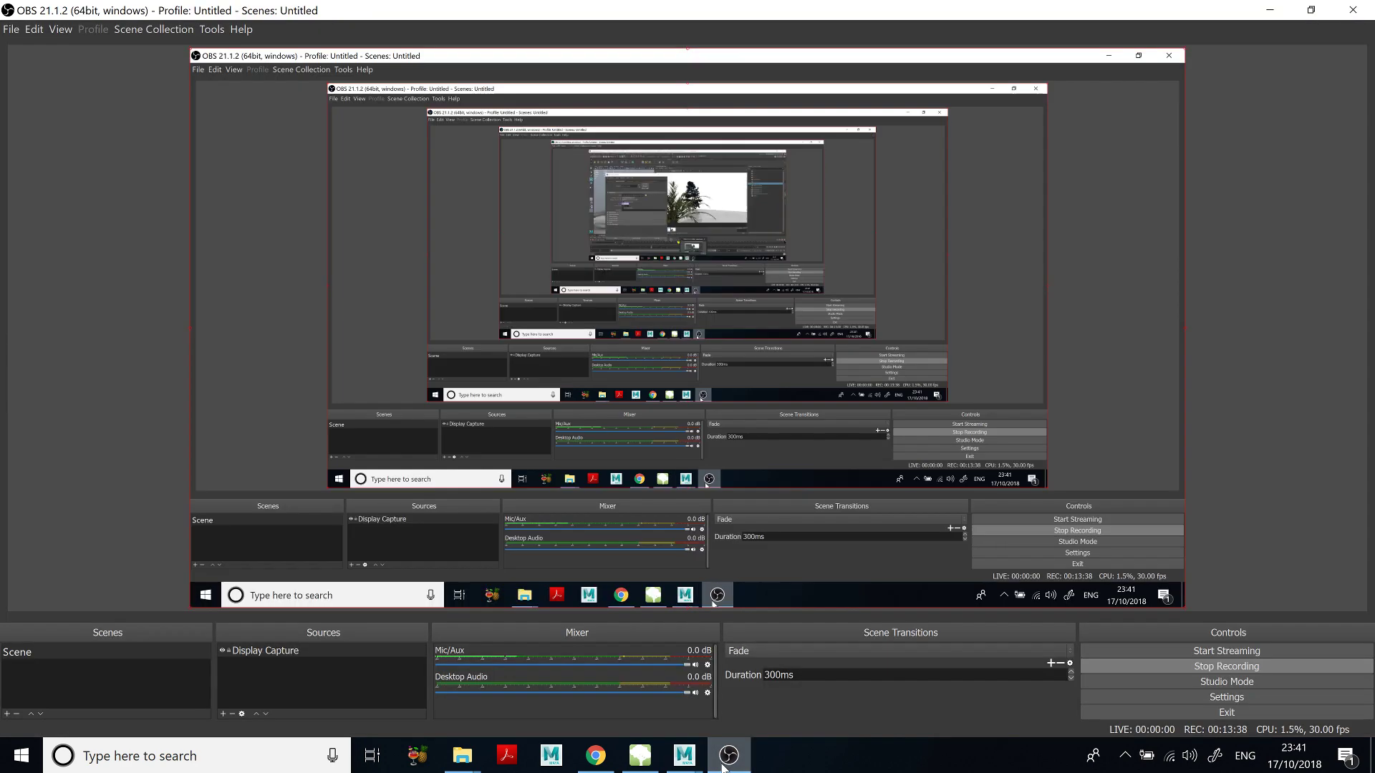